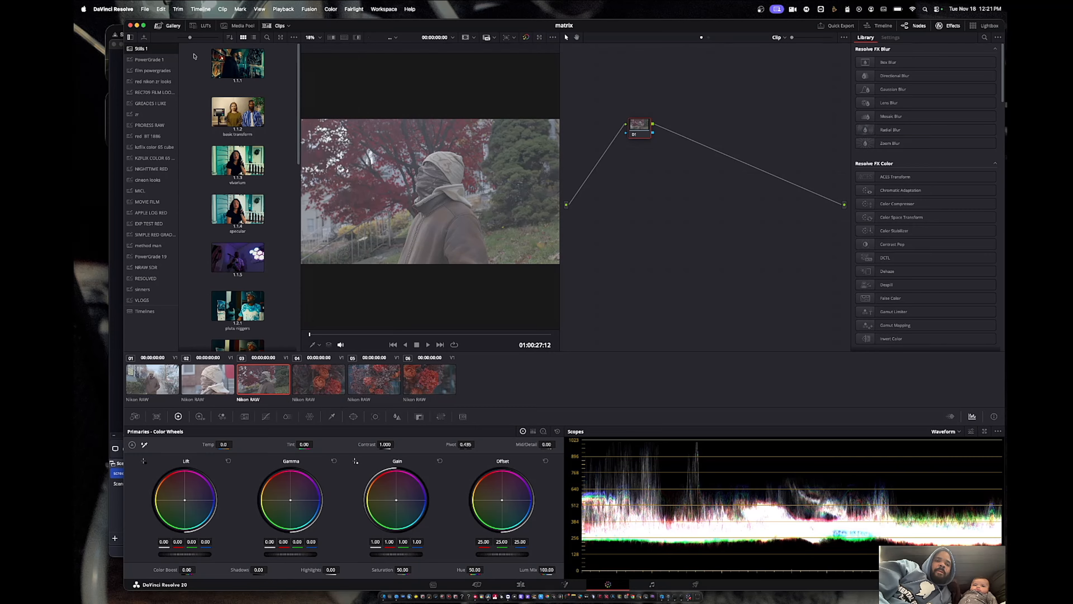
- Preview the ungraded clip full screen with the gallery hidden, and line node 01 up beside the node graph's source
click(169, 25)
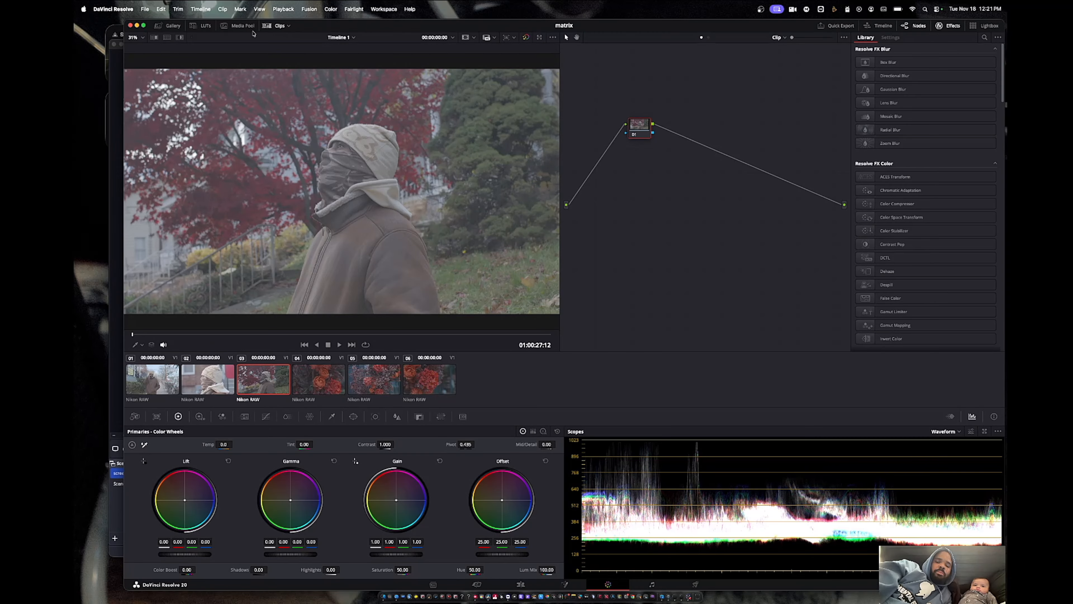
key(super+f)
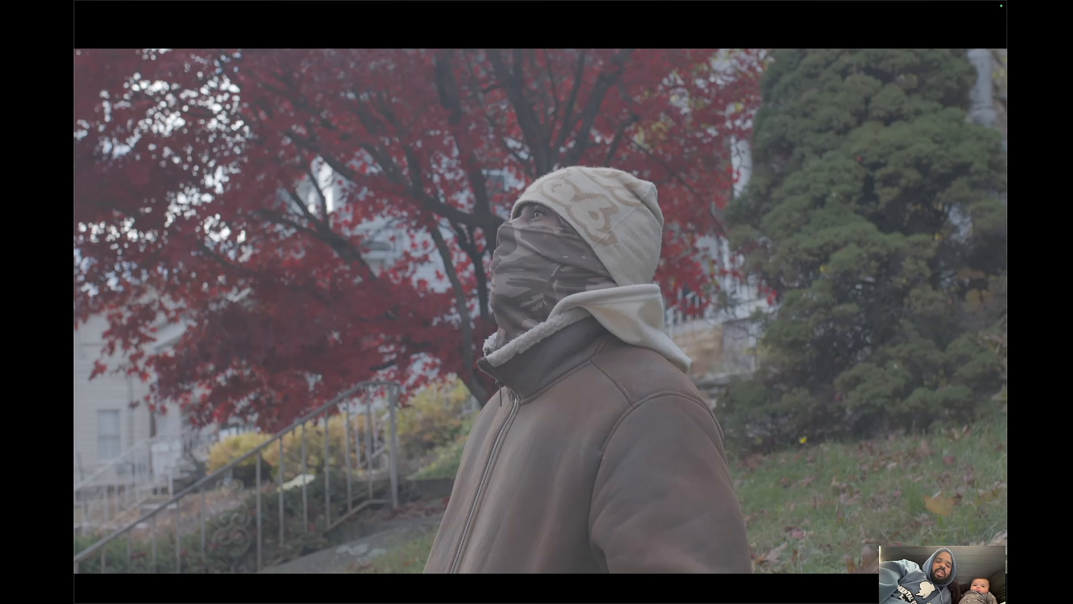
key(Escape)
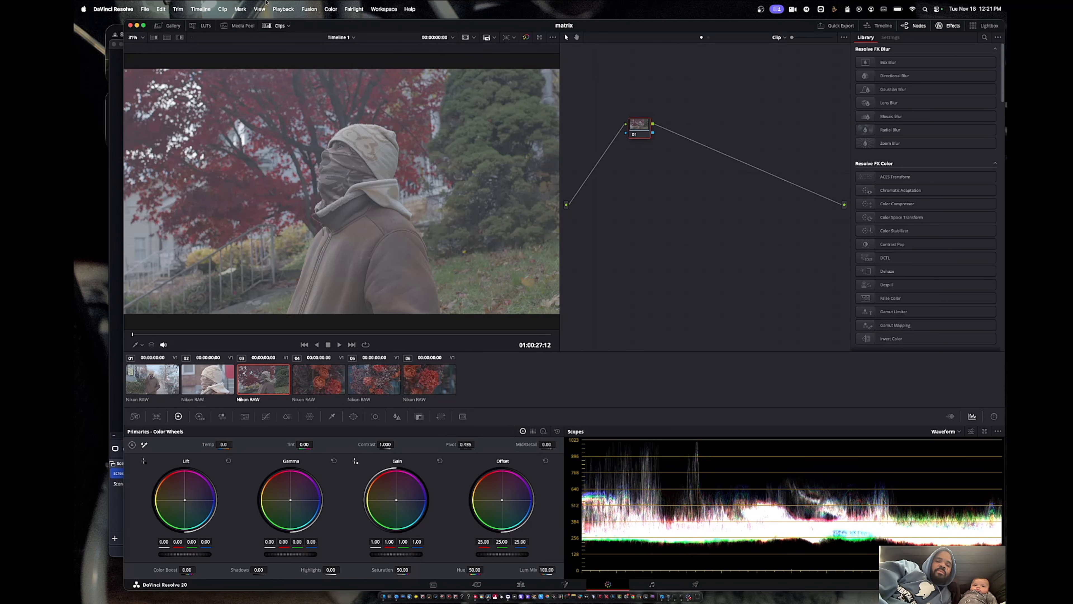
drag(644, 130, 611, 207)
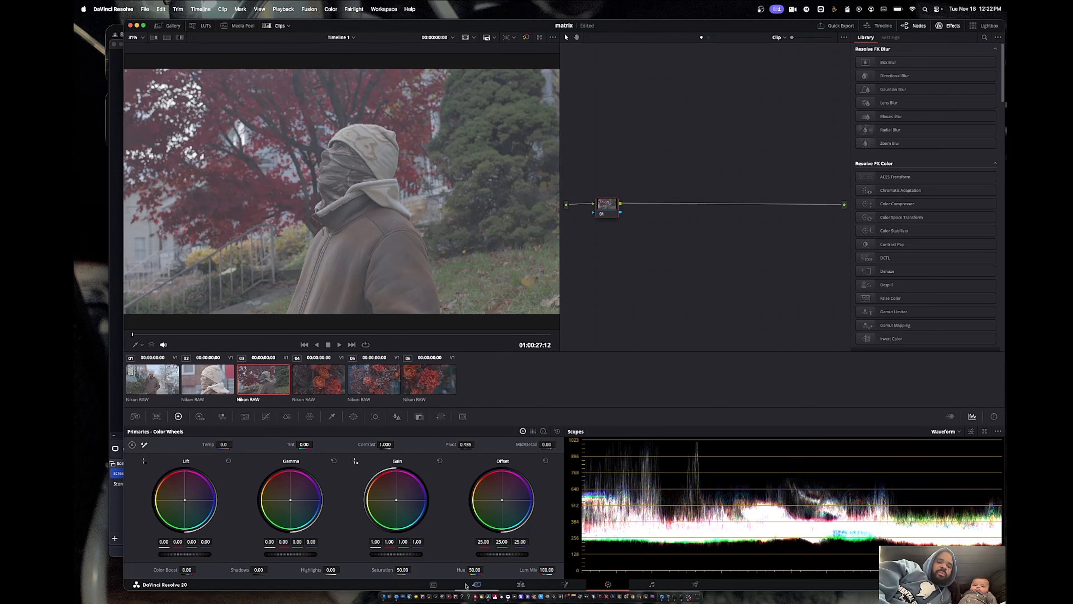
- In the media pool's clip attributes, choose Full data levels for DSC_0954, DSC_0955 and DSC_0956
click(477, 583)
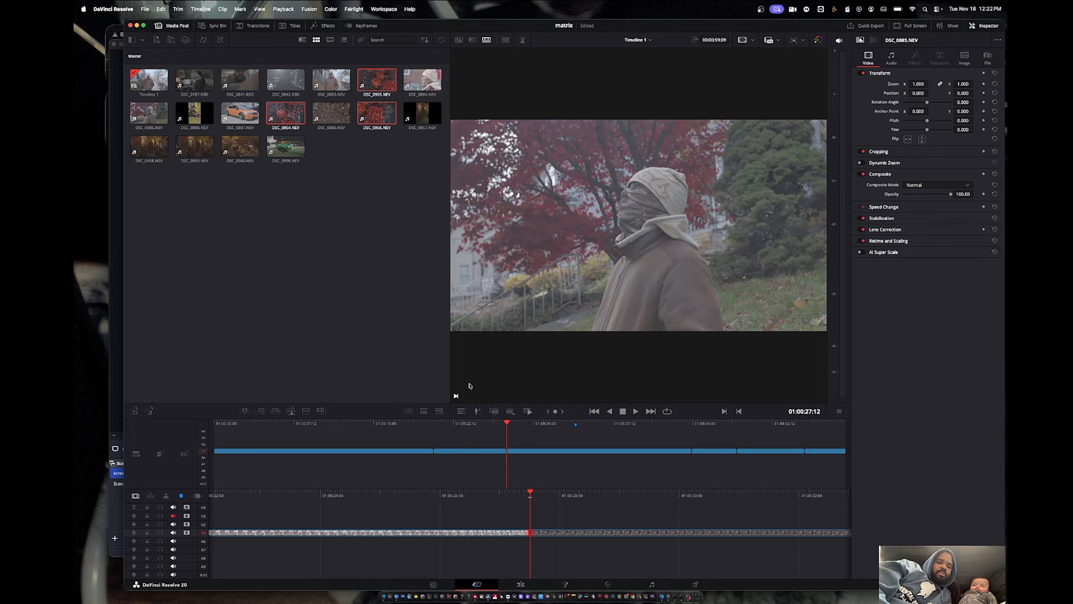
click(433, 584)
right_click(325, 413)
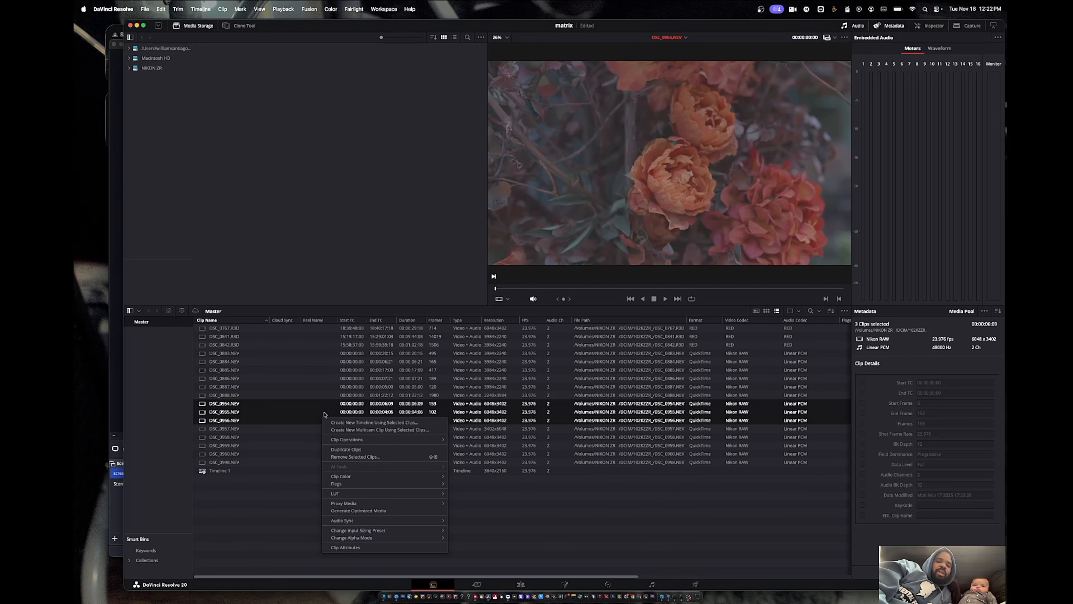
click(346, 547)
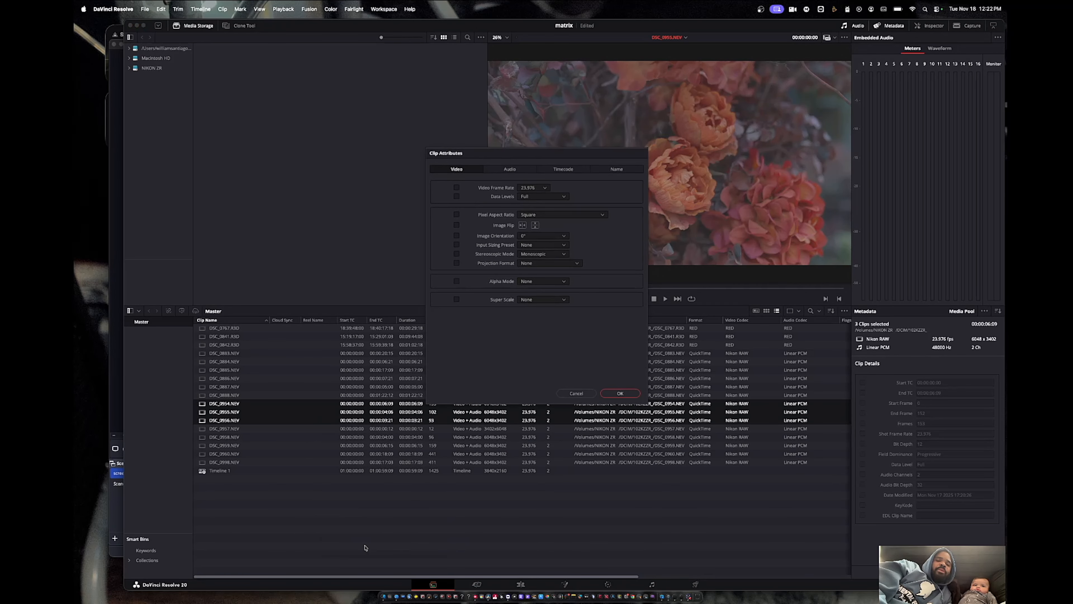
click(529, 199)
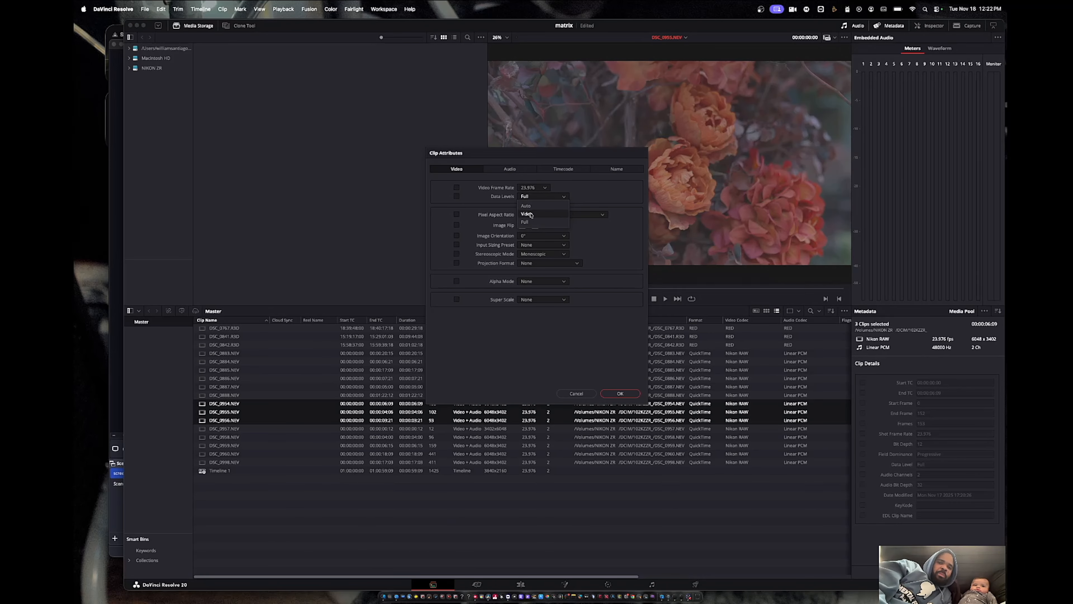
click(531, 222)
click(620, 394)
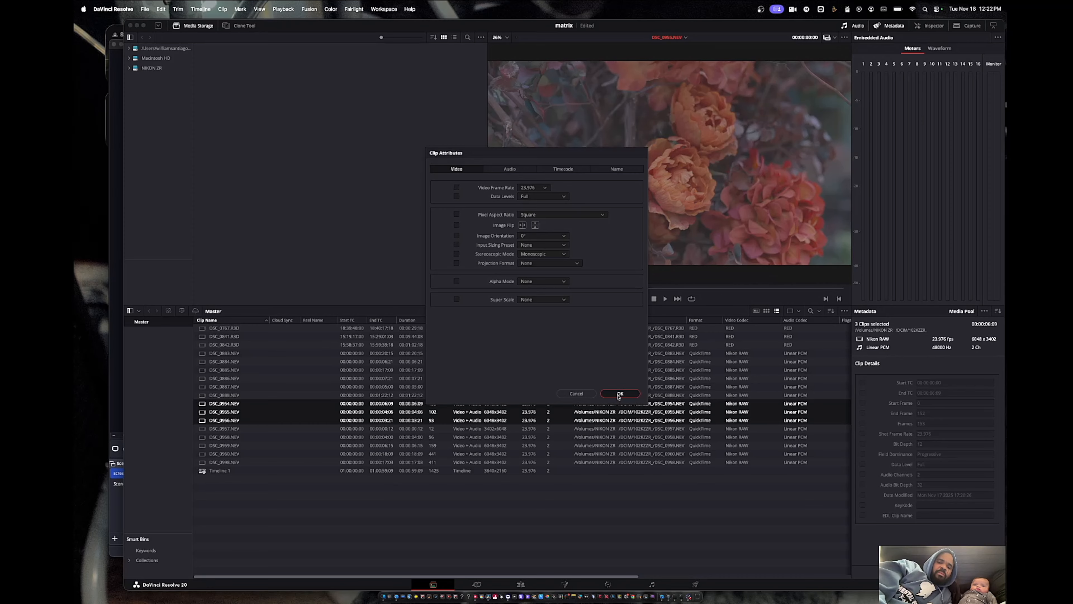
- Switch the three selected clips' data levels to Video in their clip attributes
right_click(336, 414)
click(360, 543)
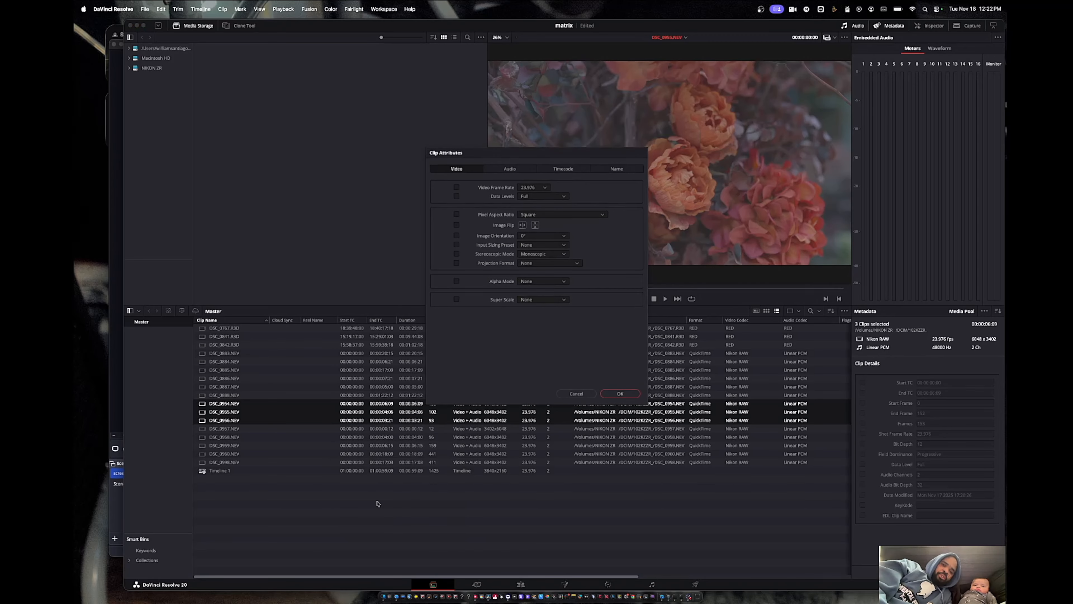
click(533, 200)
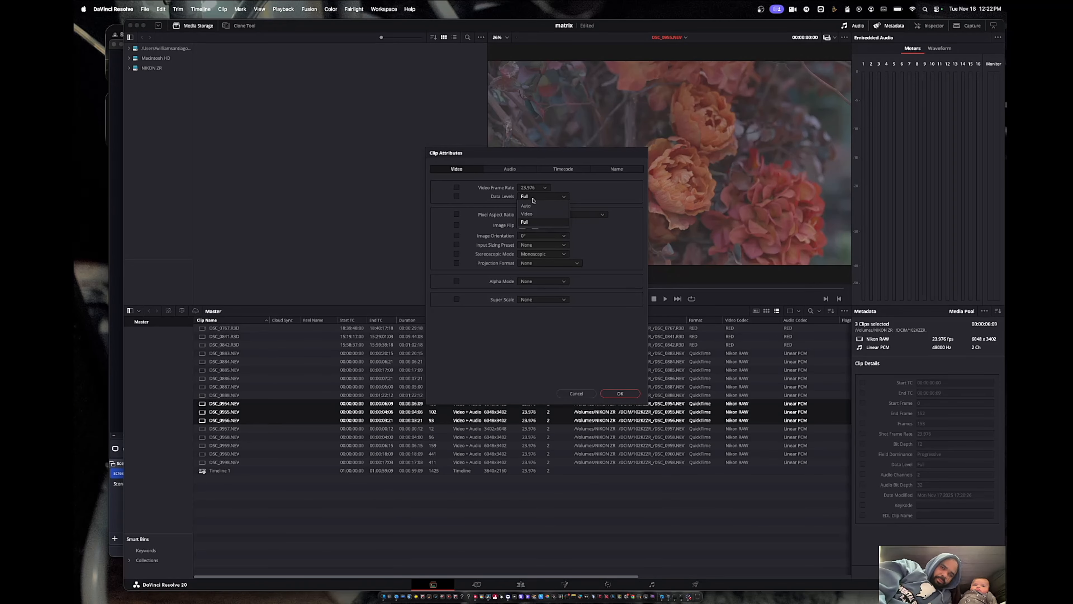
click(535, 214)
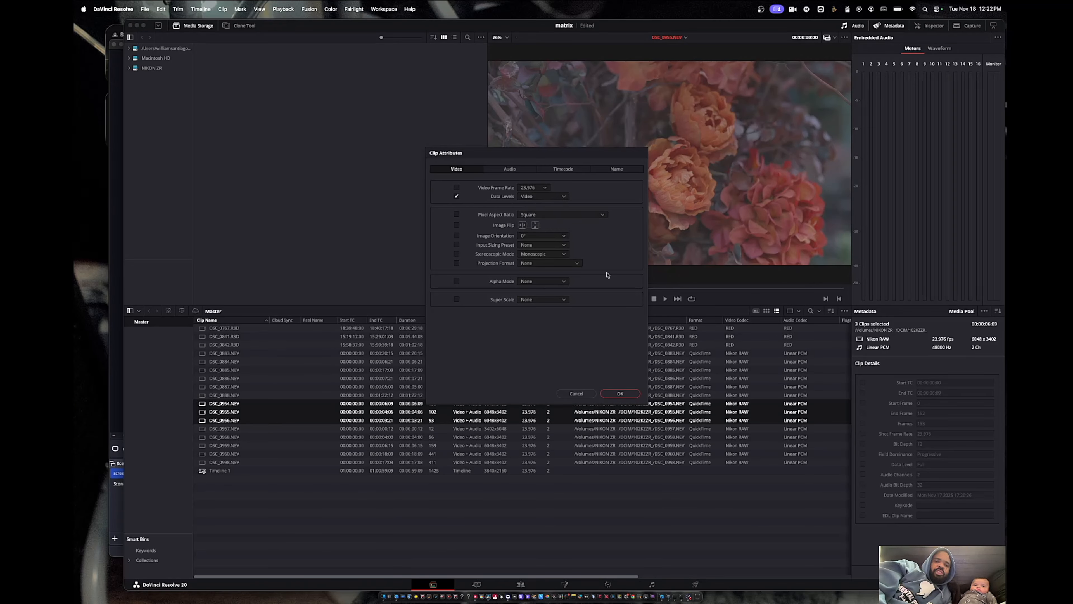
click(620, 394)
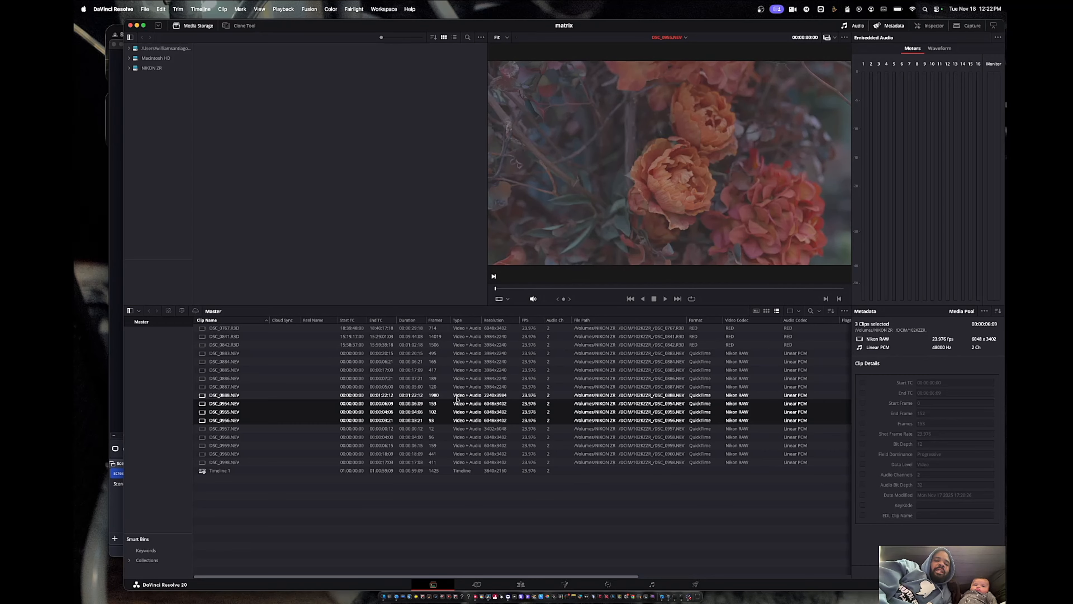
- Return the three selected clips' data levels to Full in their clip attributes
right_click(449, 419)
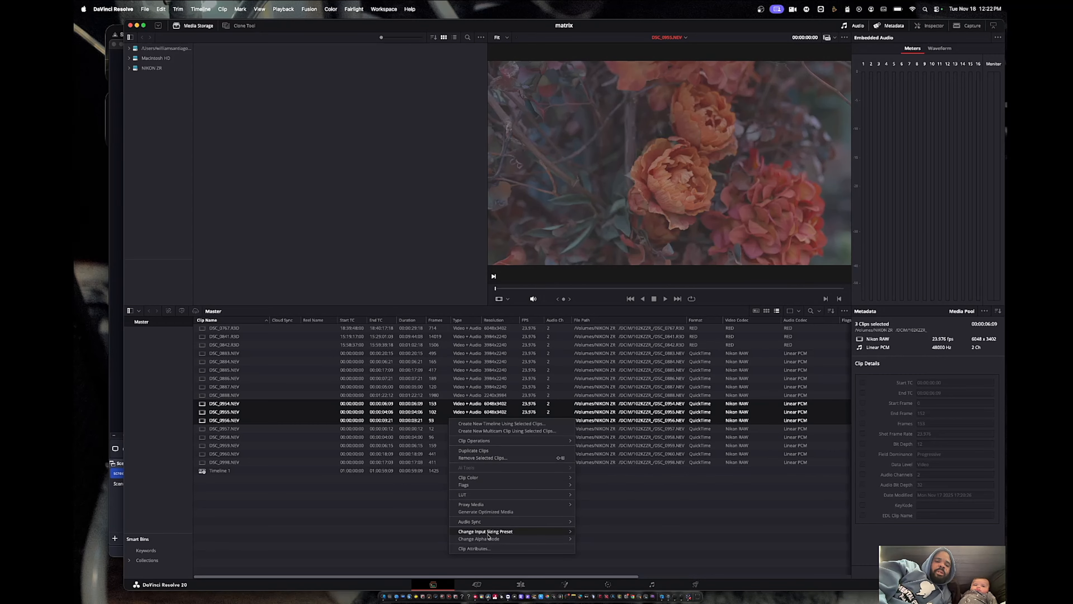
click(474, 548)
click(537, 197)
click(535, 223)
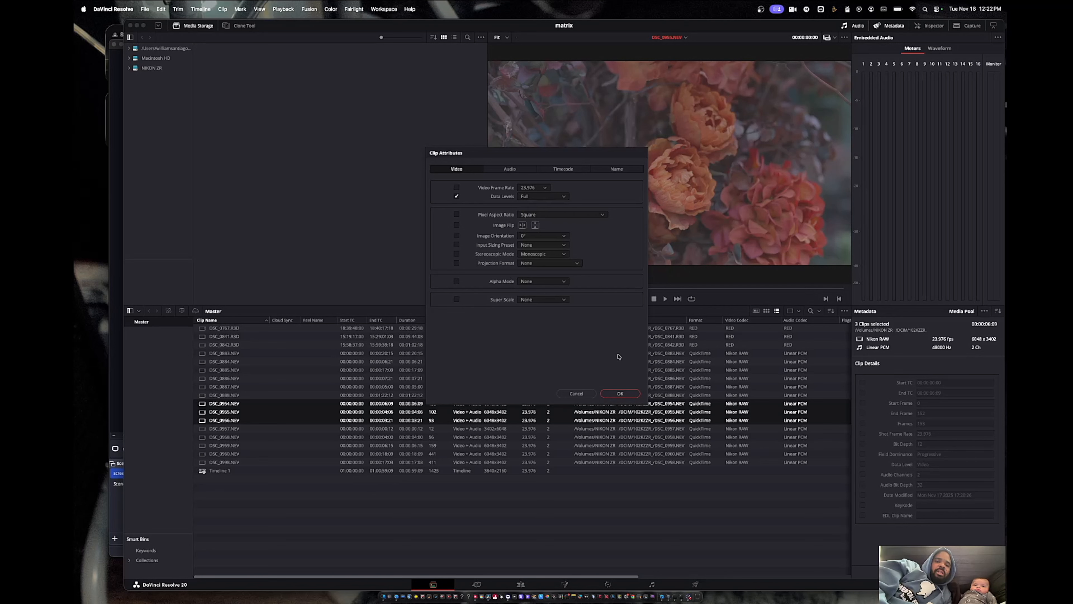
click(619, 393)
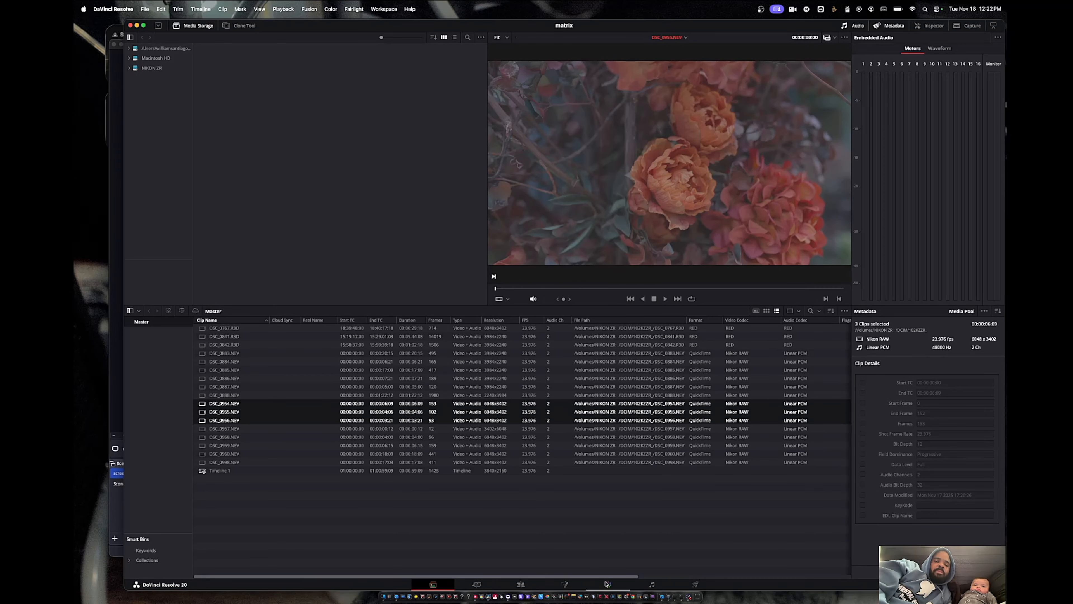
- Set Timeline 1 to a custom resolution of 3840 x 1772 in its timeline settings
click(486, 583)
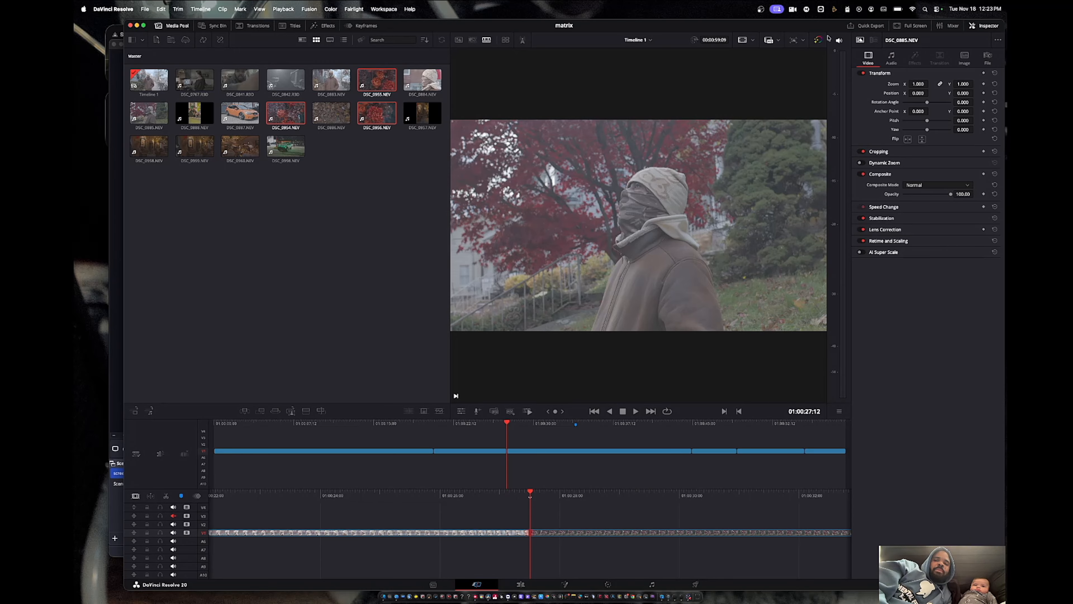
click(799, 40)
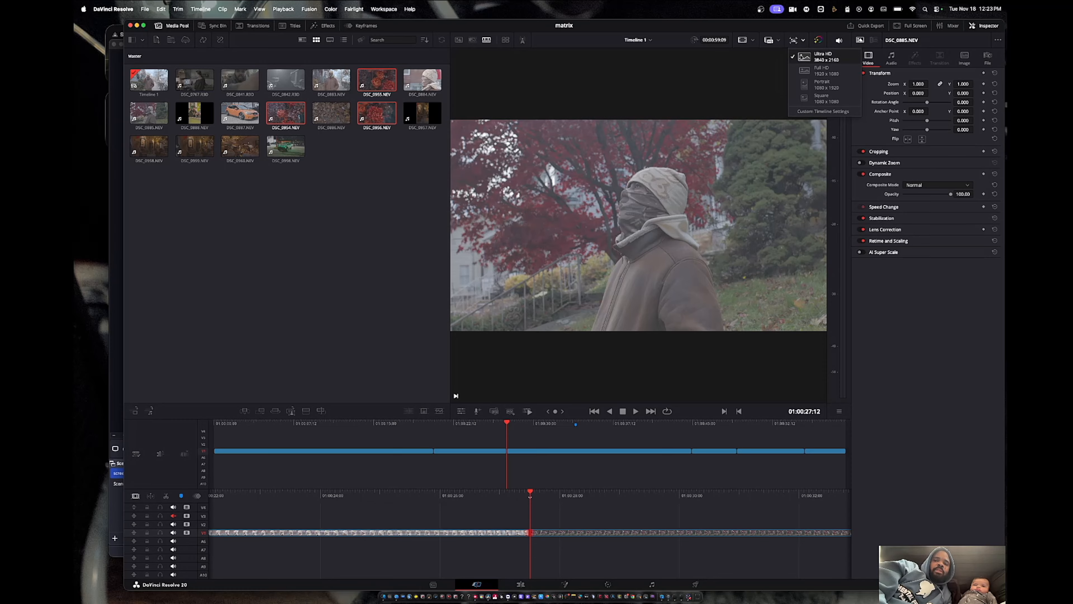
click(809, 111)
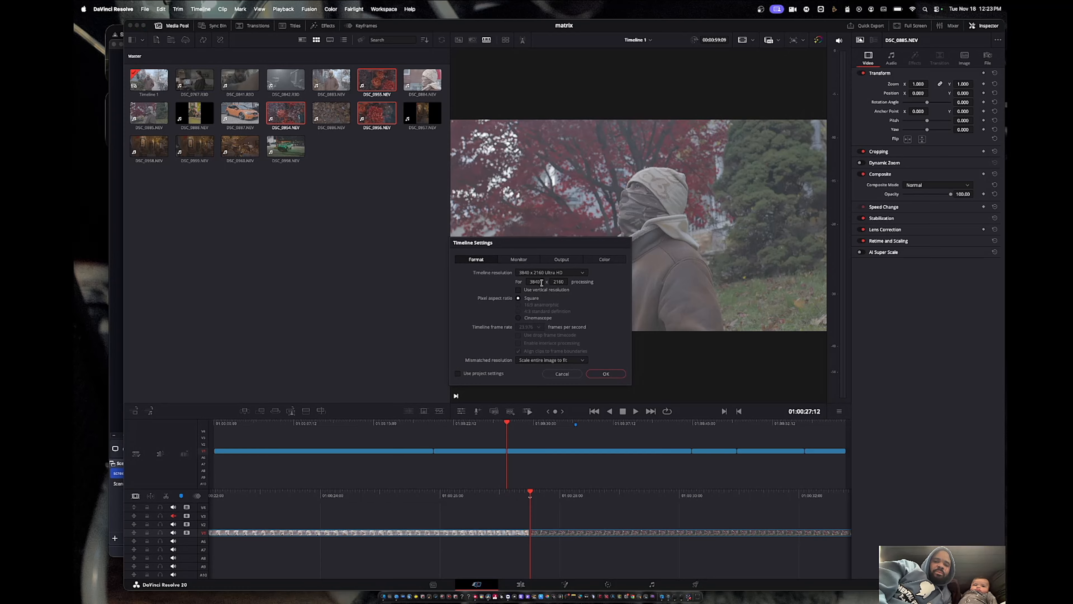
double_click(564, 281)
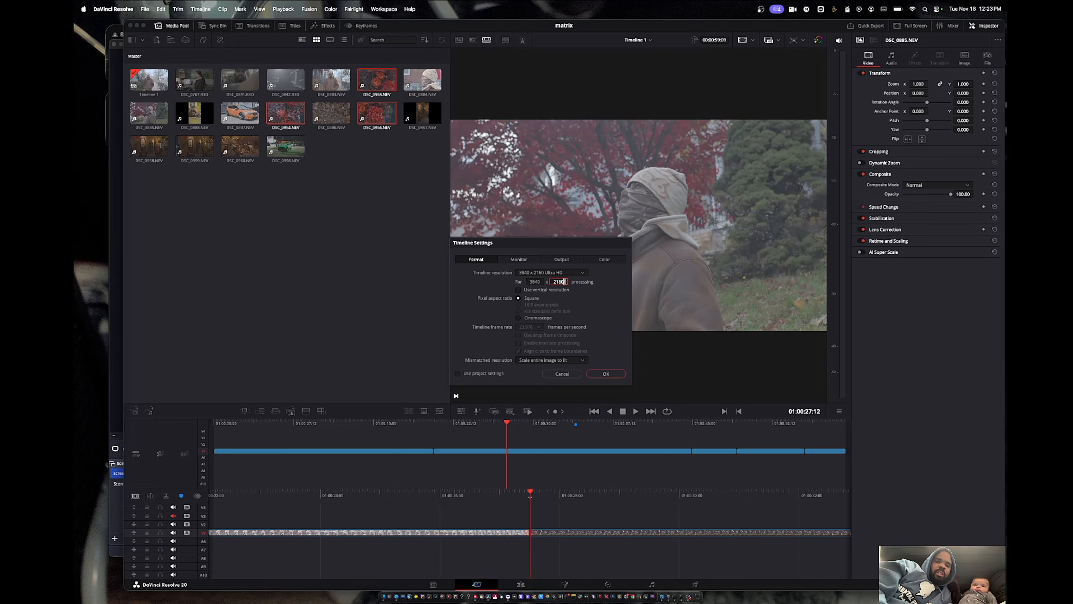
text(1)
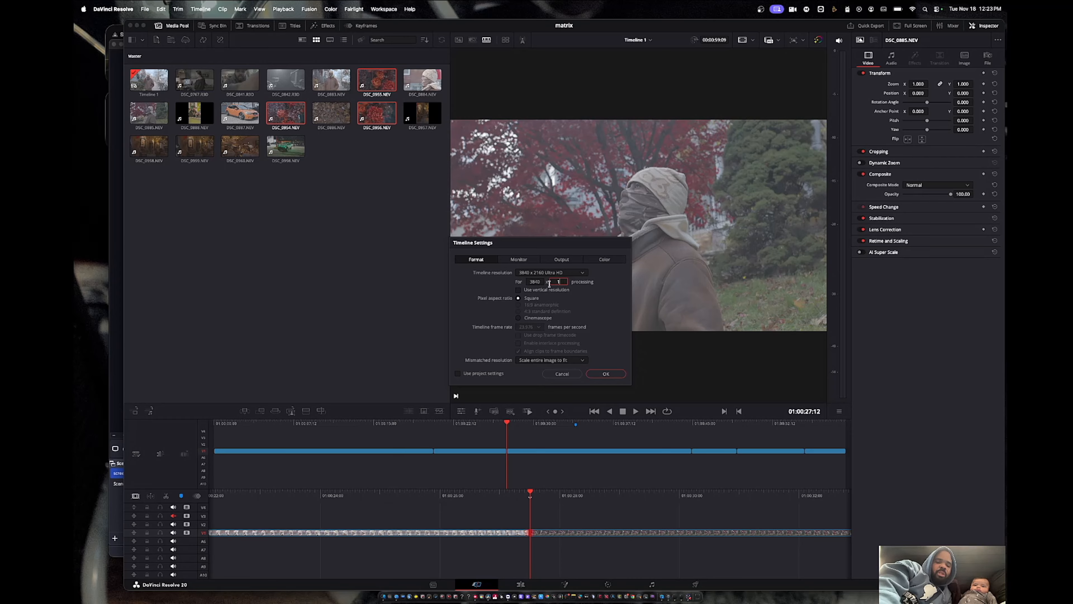
text(772)
click(604, 374)
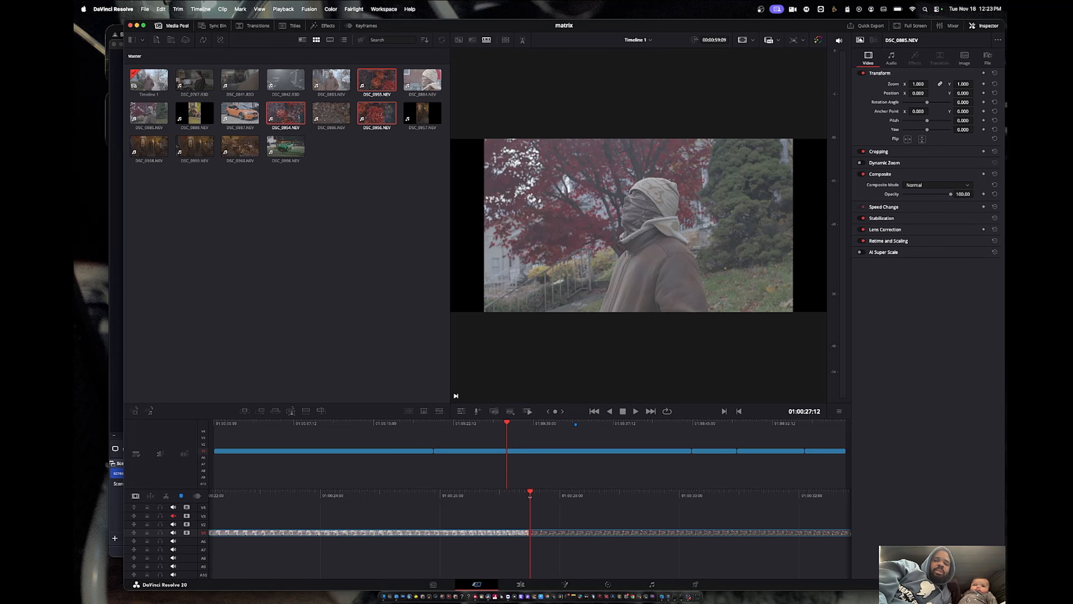
- Zoom the clip to 1.220 so it fills the widescreen frame, and preview it full screen from the Color page
drag(918, 84, 930, 83)
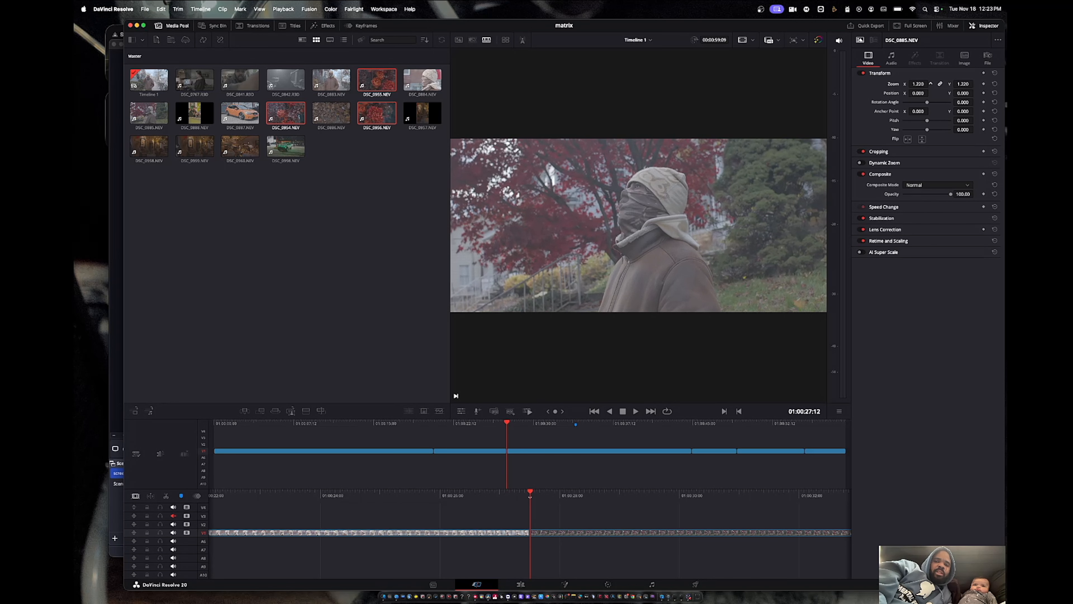
click(608, 583)
key(super+f)
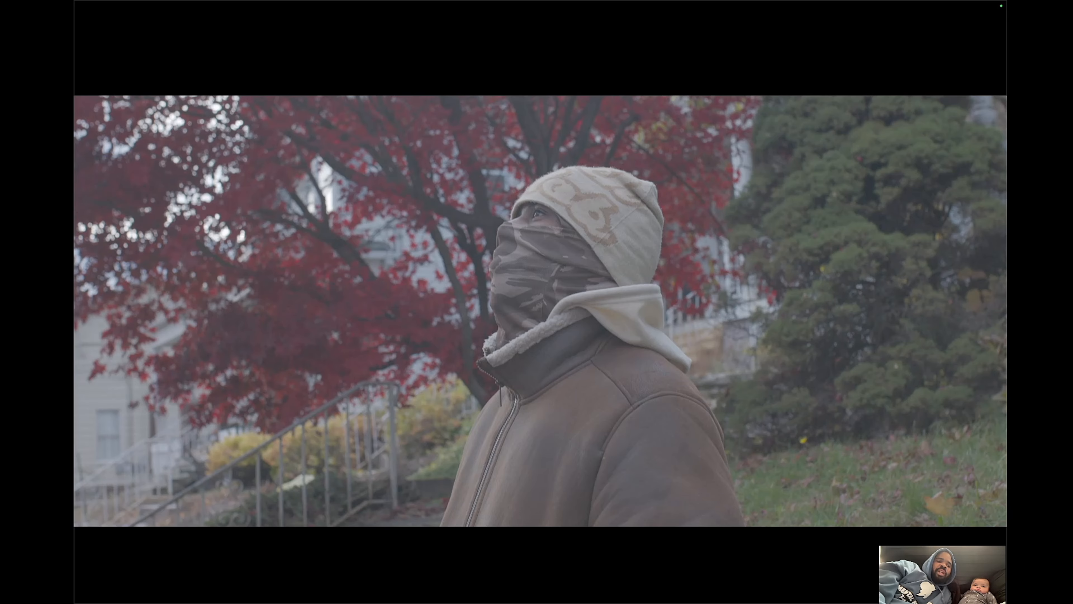
key(super+f)
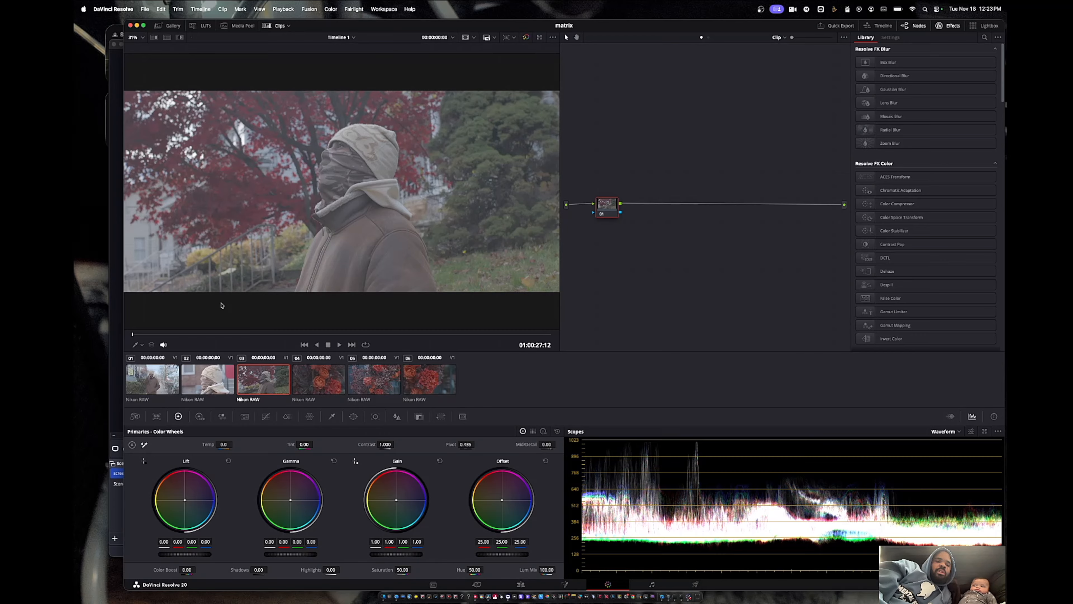
- In the third clip's Camera Raw settings, set decode quality to Full res, decode using Clip, and color space to Rec.2020
click(172, 26)
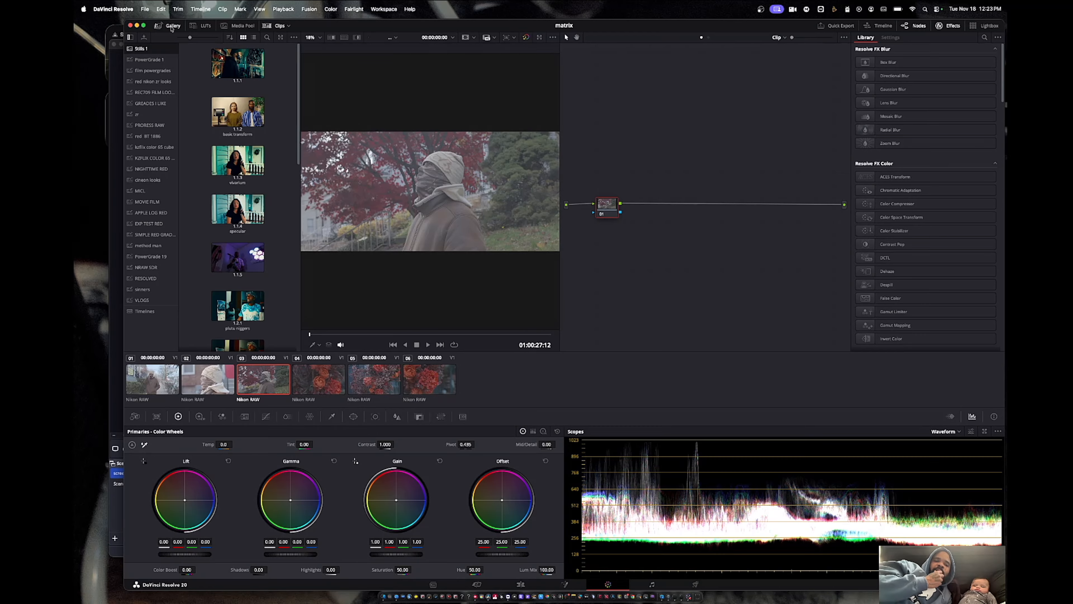
click(141, 418)
click(189, 447)
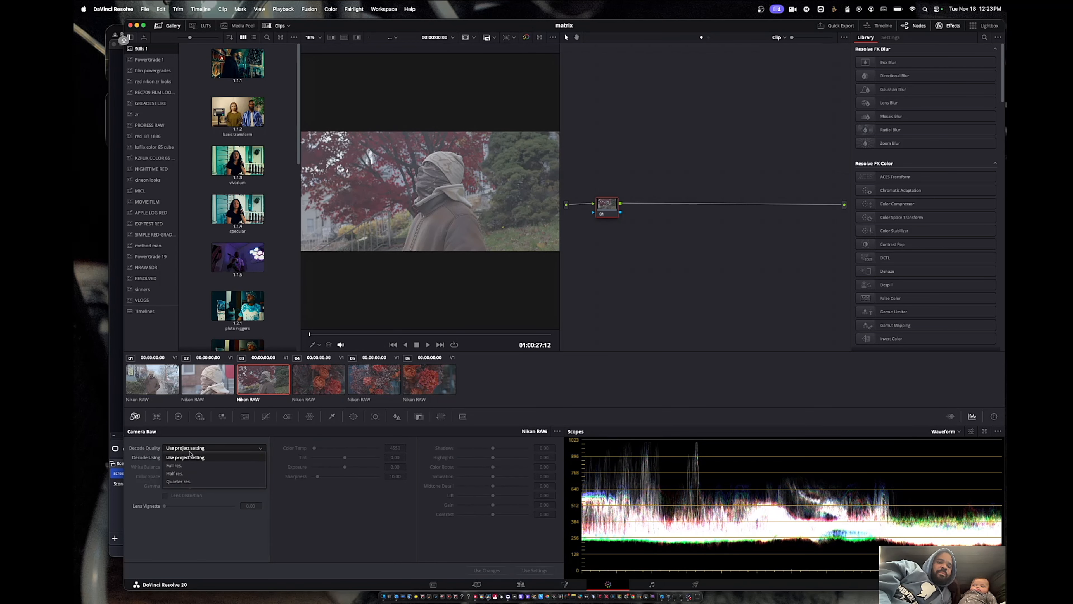
click(189, 465)
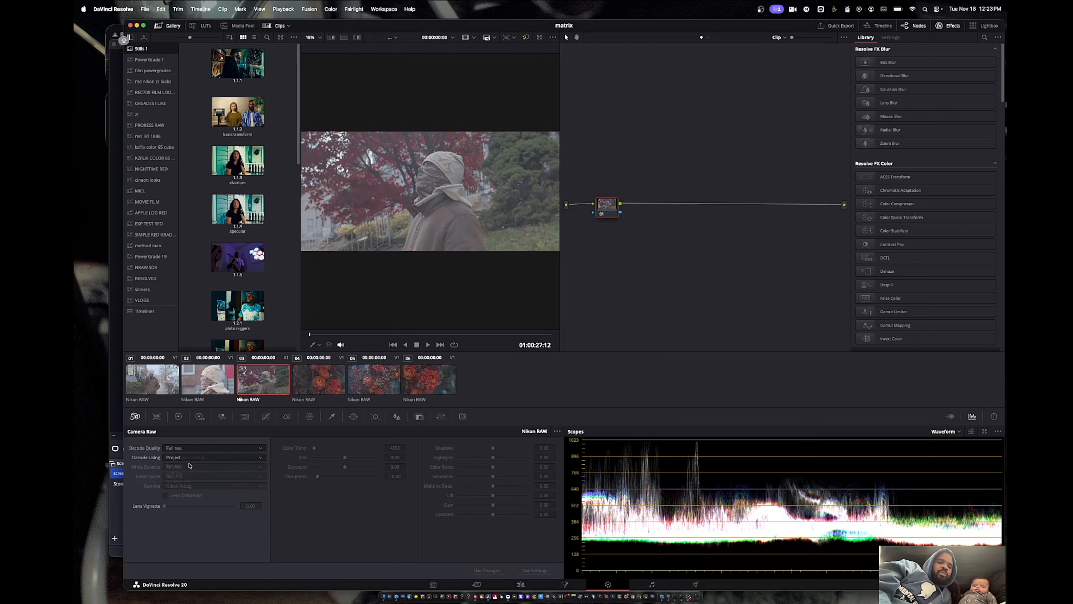
click(183, 459)
click(184, 491)
click(184, 476)
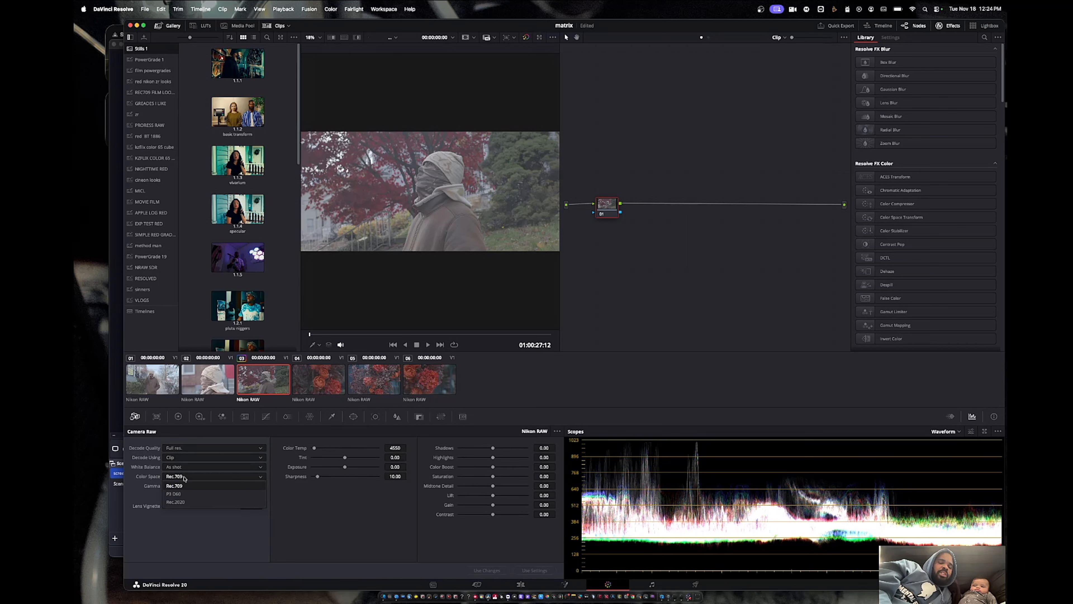
click(186, 502)
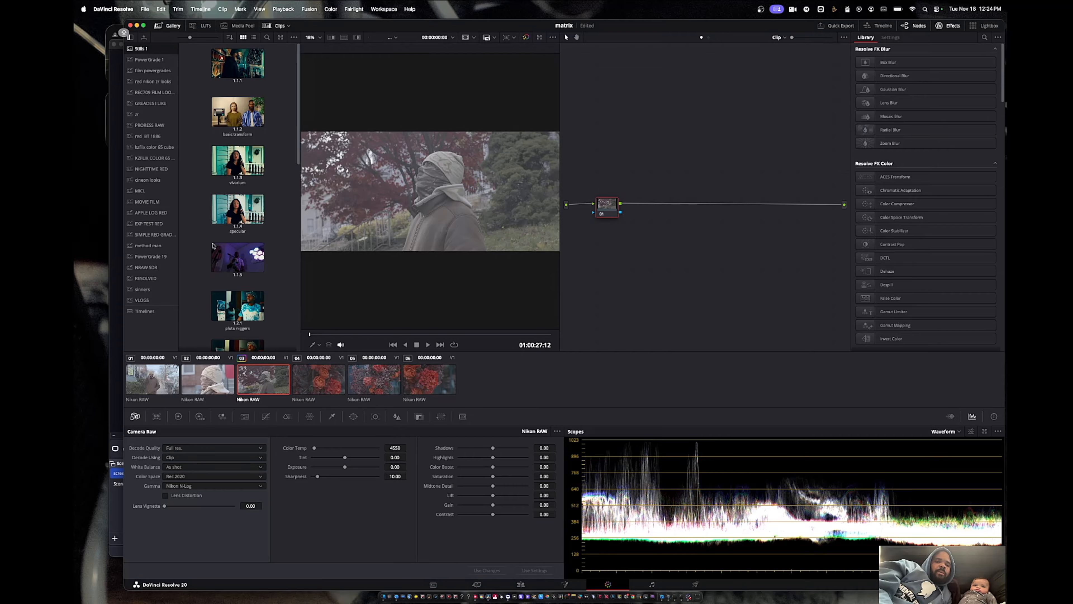
- Look through the gallery albums VLOGS and NRAW SDR, and open the RESOLVED album
click(167, 27)
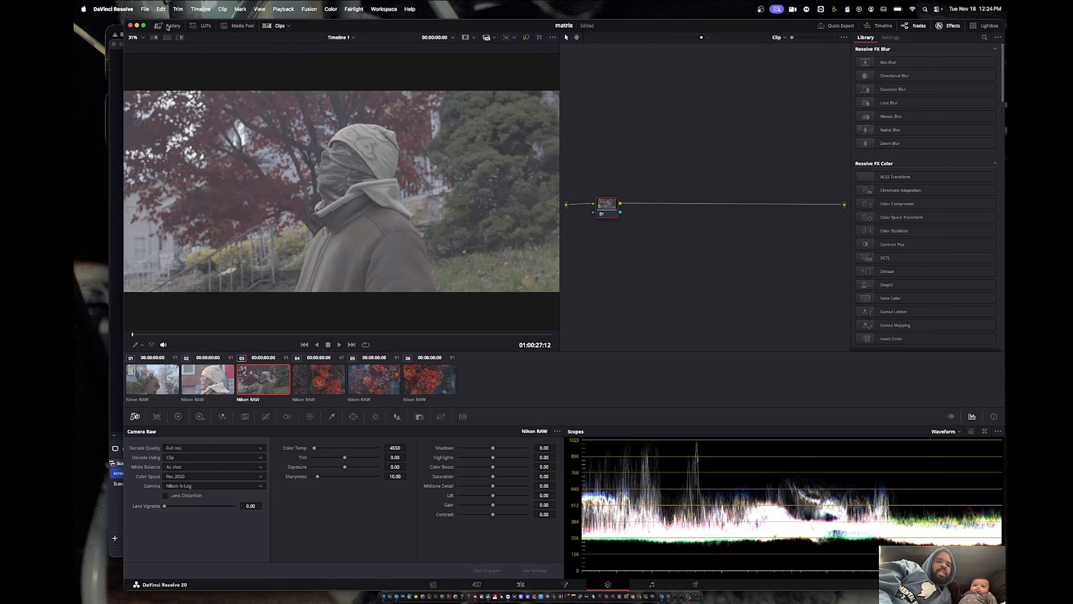
click(167, 26)
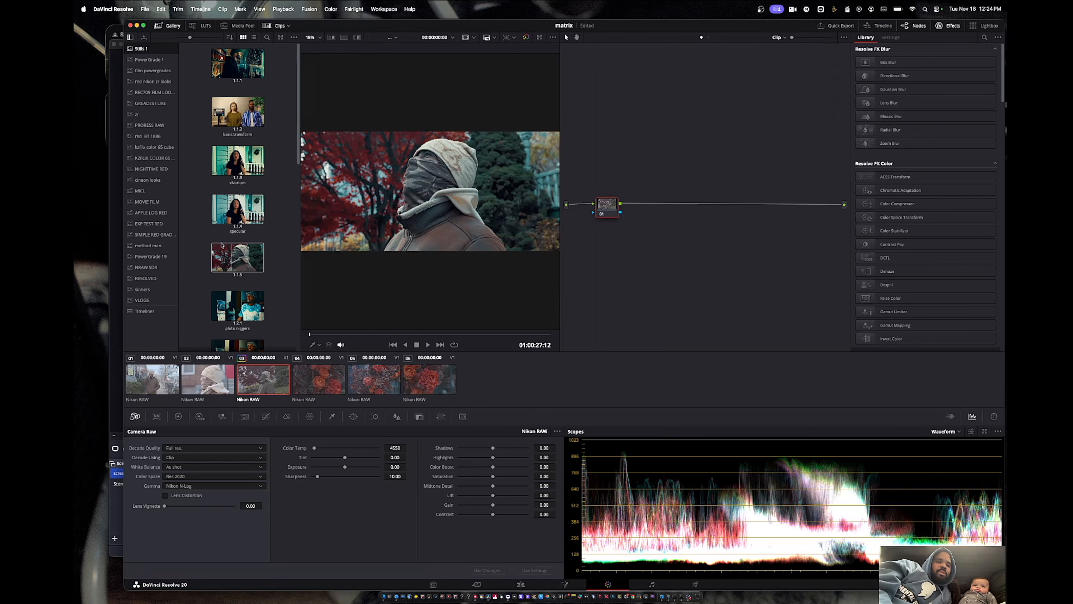
click(141, 299)
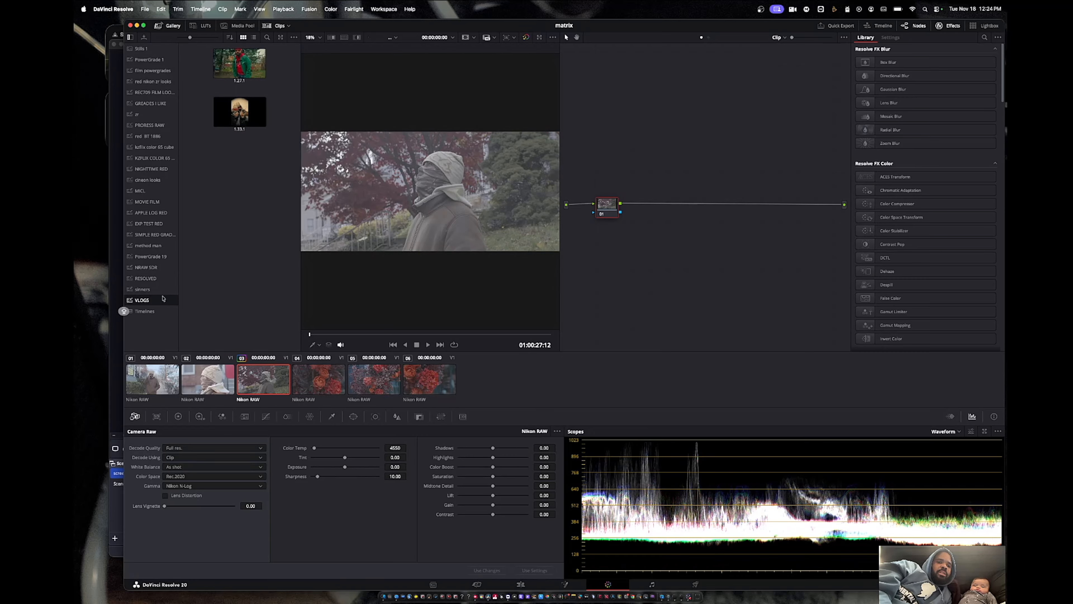
click(160, 268)
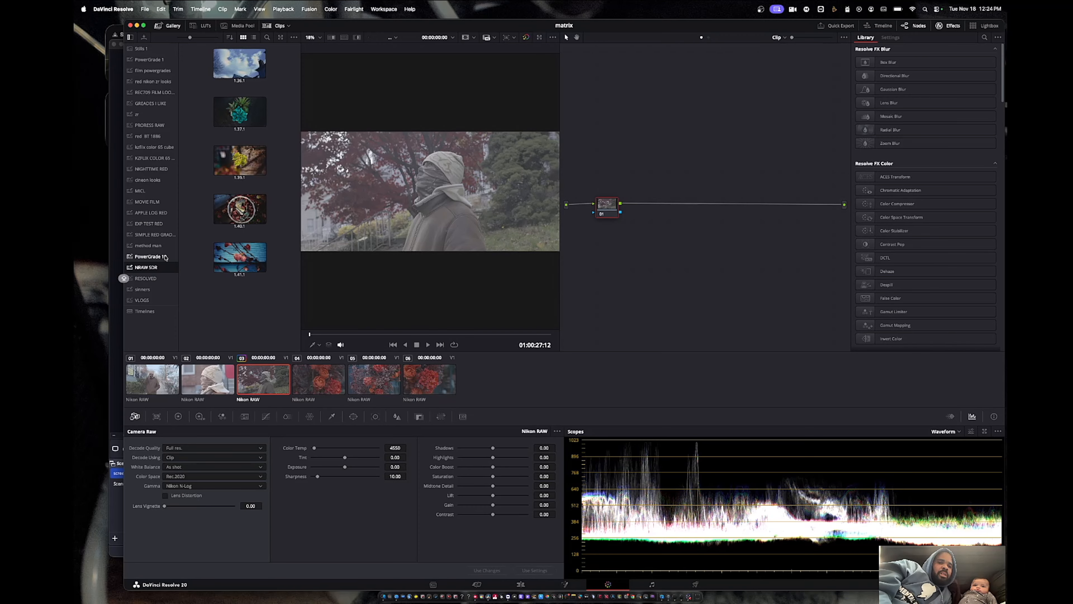
click(146, 278)
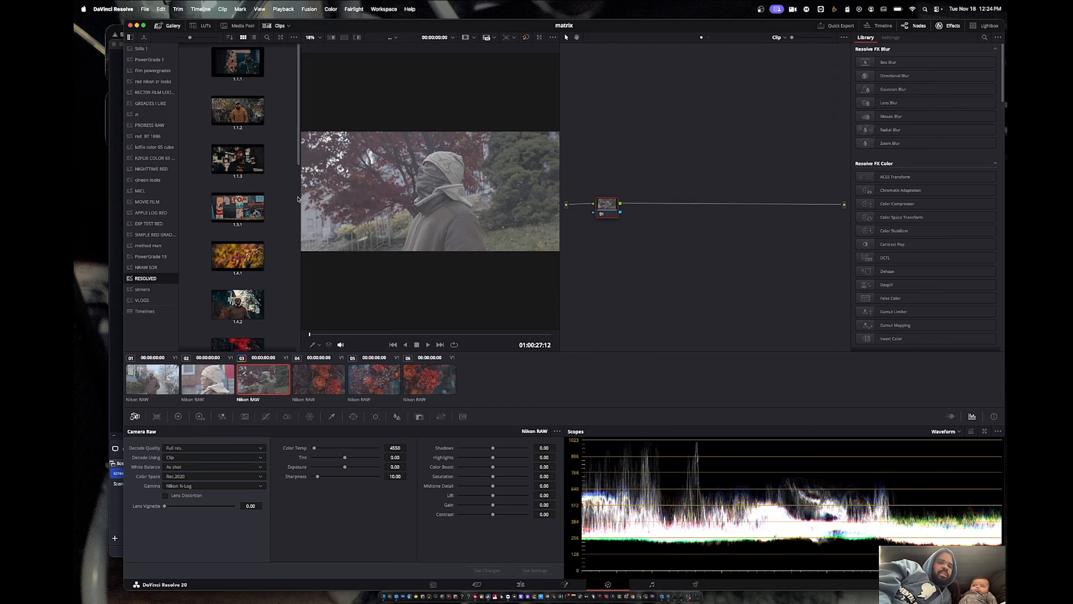
- Browse the RESOLVED album and apply saved grade 1.4.2, the man among trees, to the third clip
scroll(298, 198, down, 8)
scroll(298, 198, up, 3)
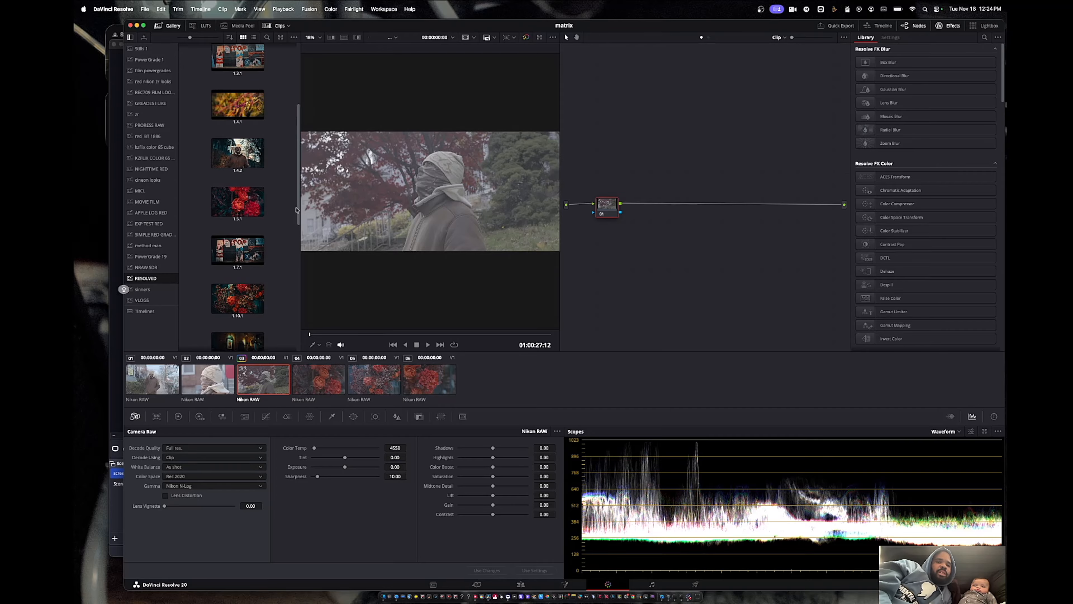
scroll(297, 207, down, 15)
scroll(297, 212, up, 15)
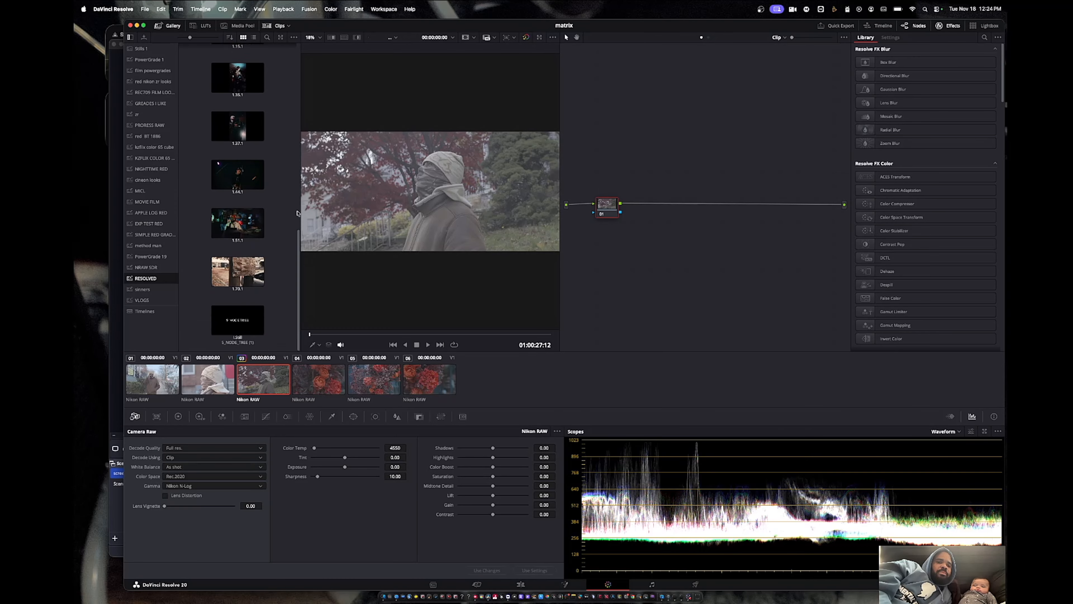
scroll(297, 212, down, 3)
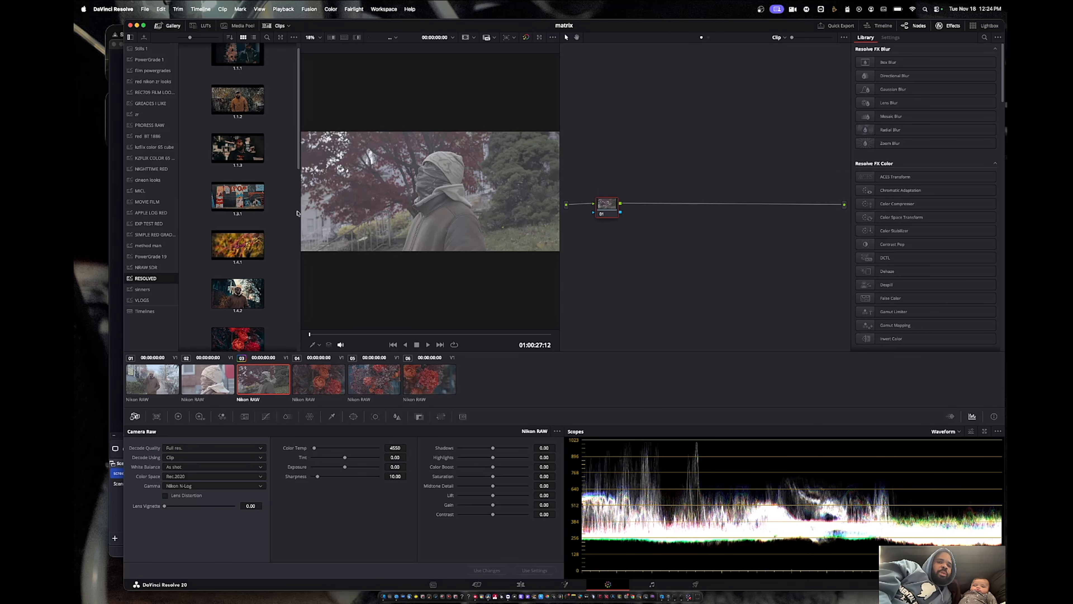
drag(238, 203, 611, 206)
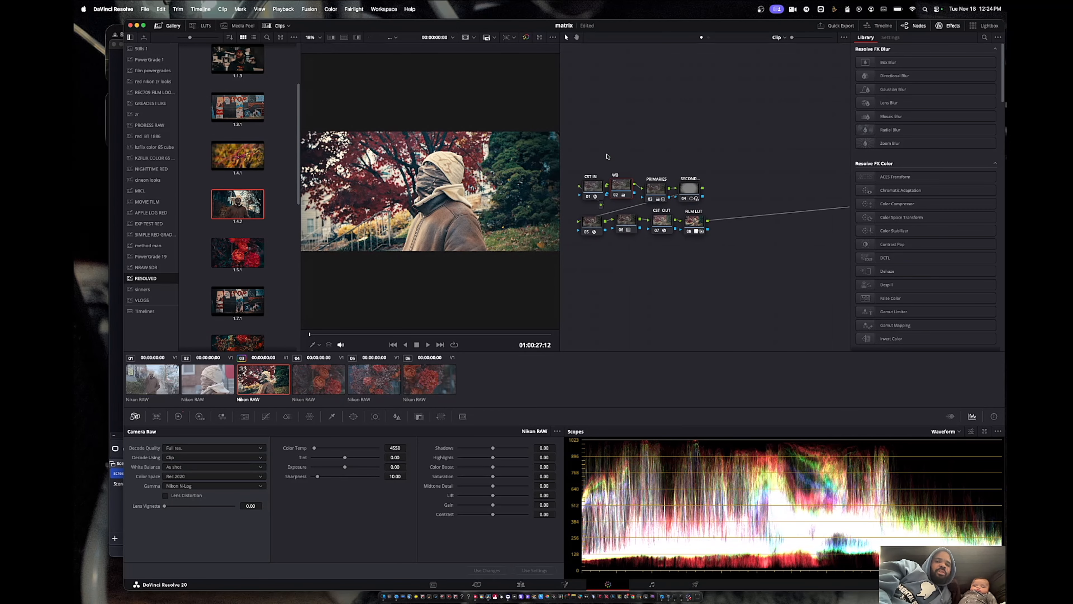
- Hide the gallery, preview the graded clip full screen, and return to the Color page
click(170, 28)
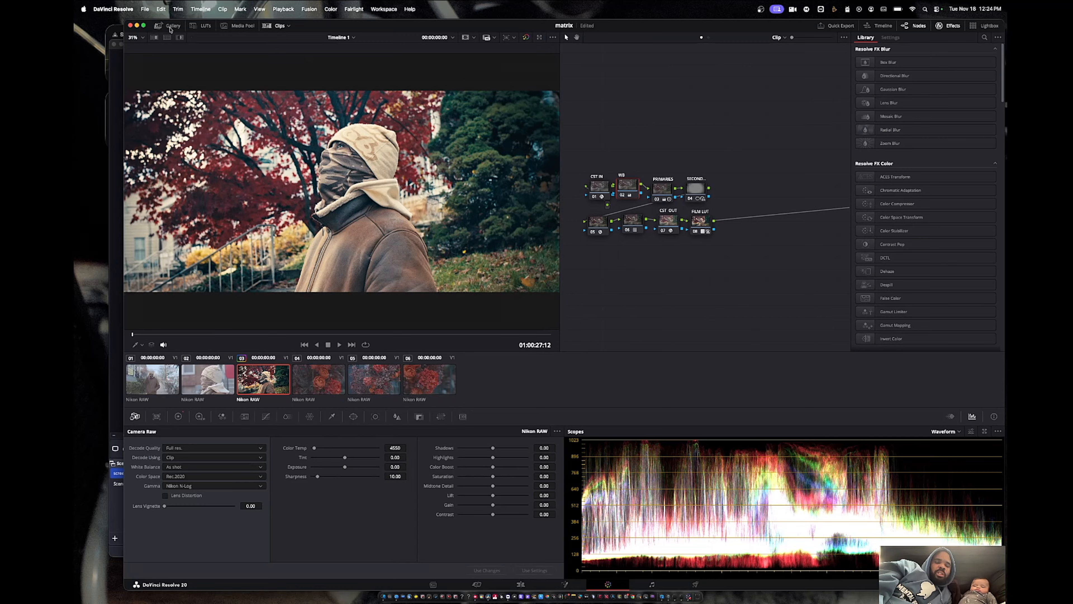
key(super+f)
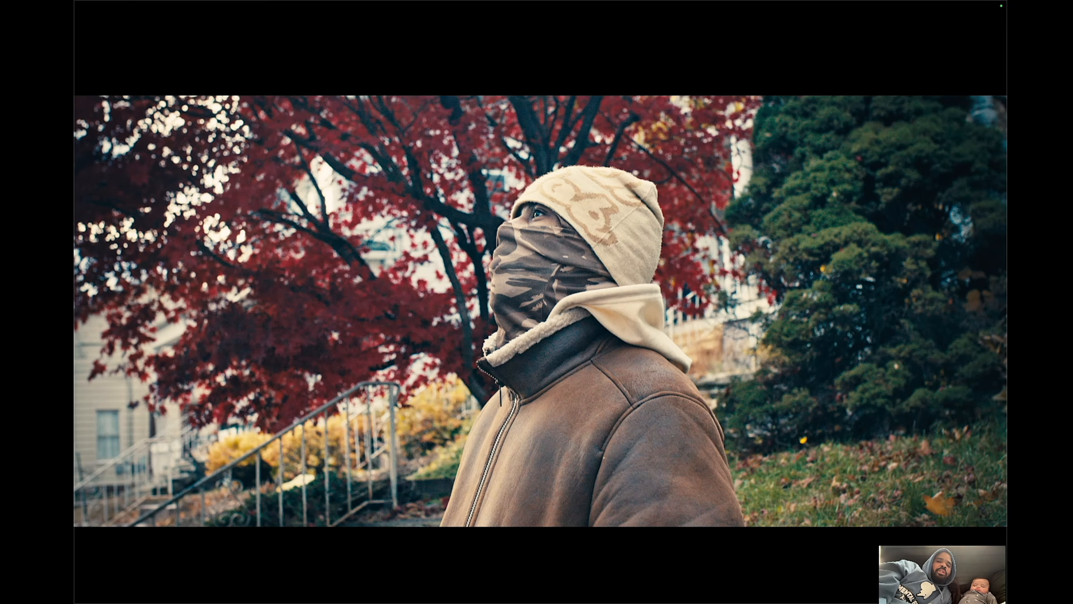
key(super+f)
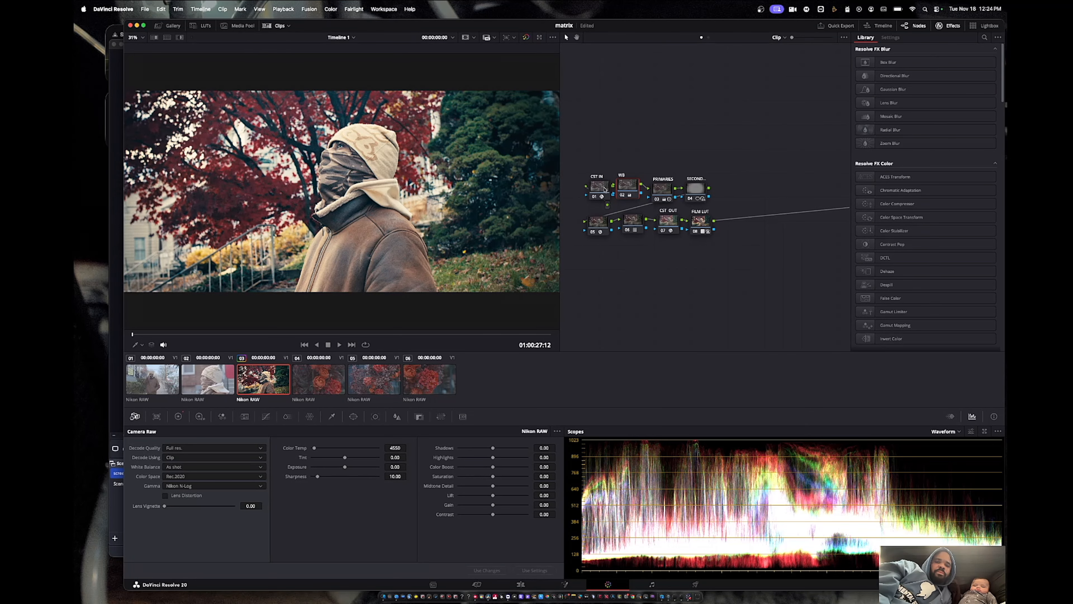
- Reset the grades of the WB and PRIMARIES nodes, and disable the secondary node 04
right_click(630, 186)
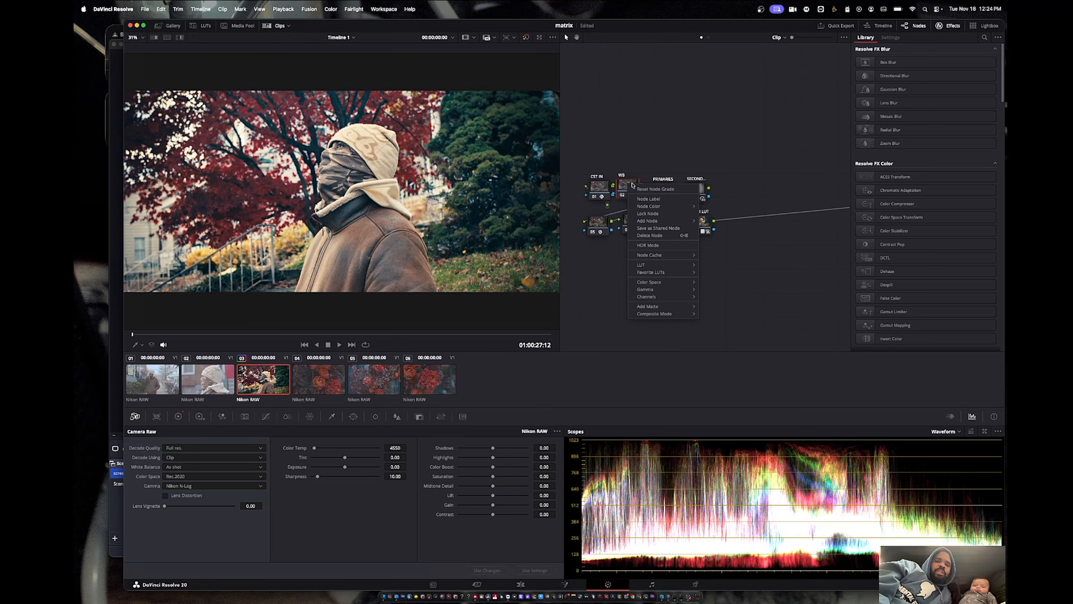
click(653, 190)
right_click(667, 189)
click(679, 192)
right_click(691, 188)
click(700, 192)
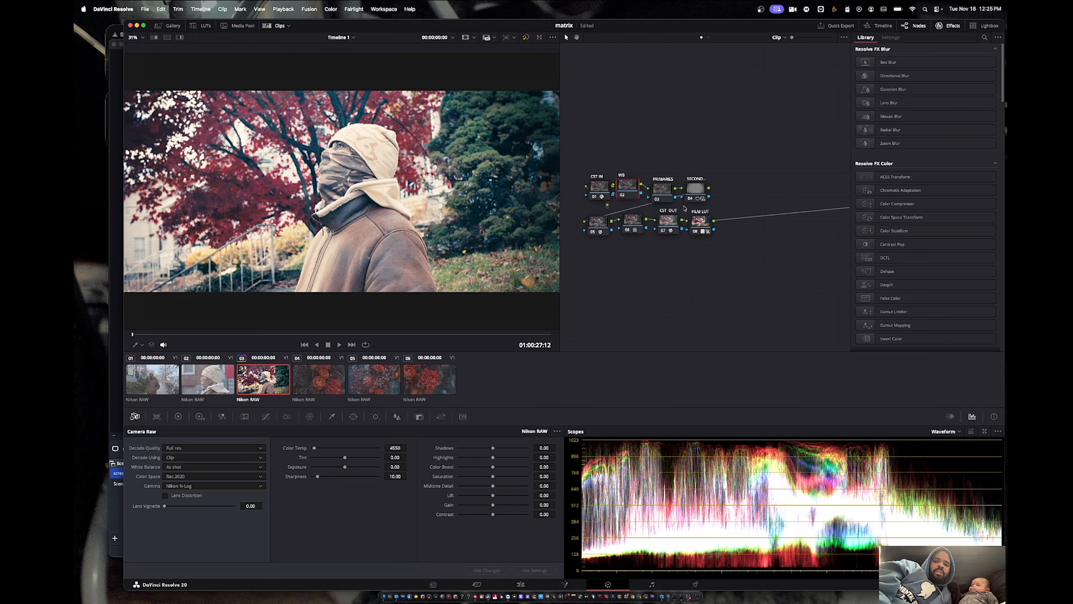
- Reset the grades of nodes 05 and 06 and the FILM LUT node
right_click(604, 222)
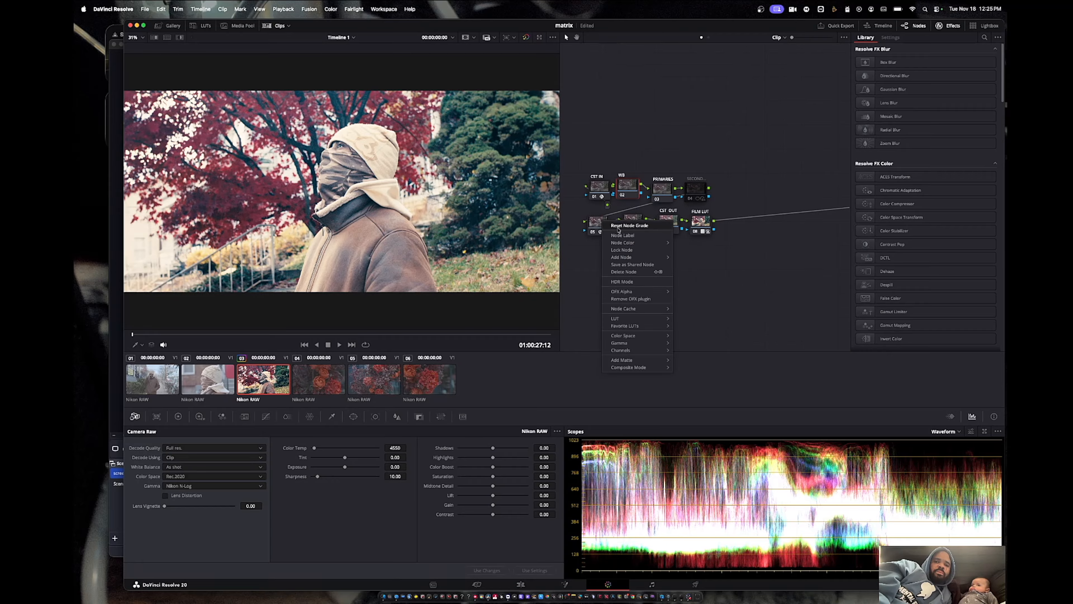
click(619, 227)
right_click(631, 226)
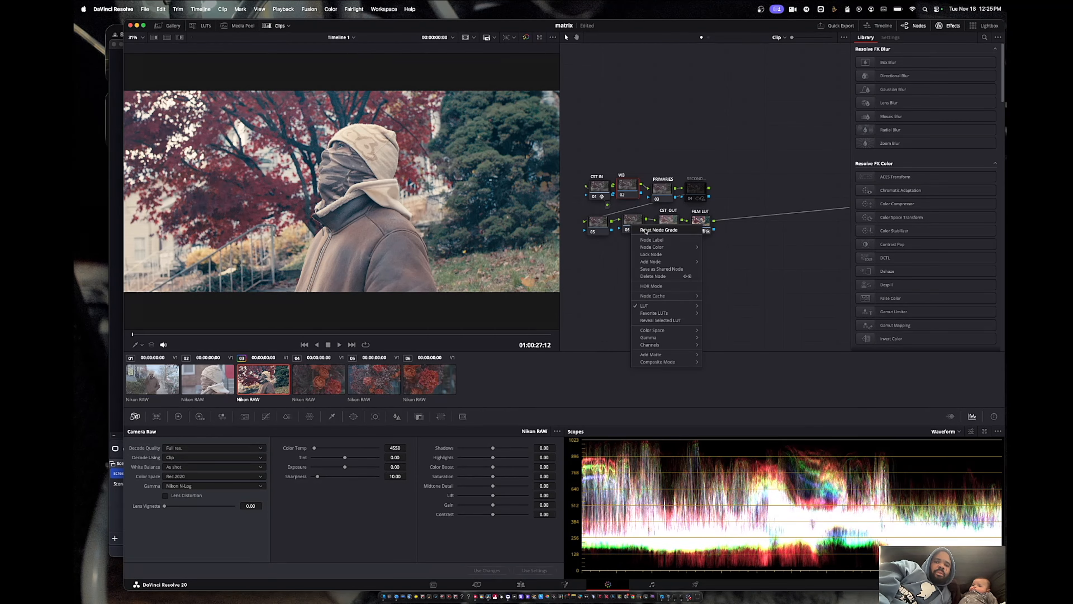
click(645, 236)
click(700, 221)
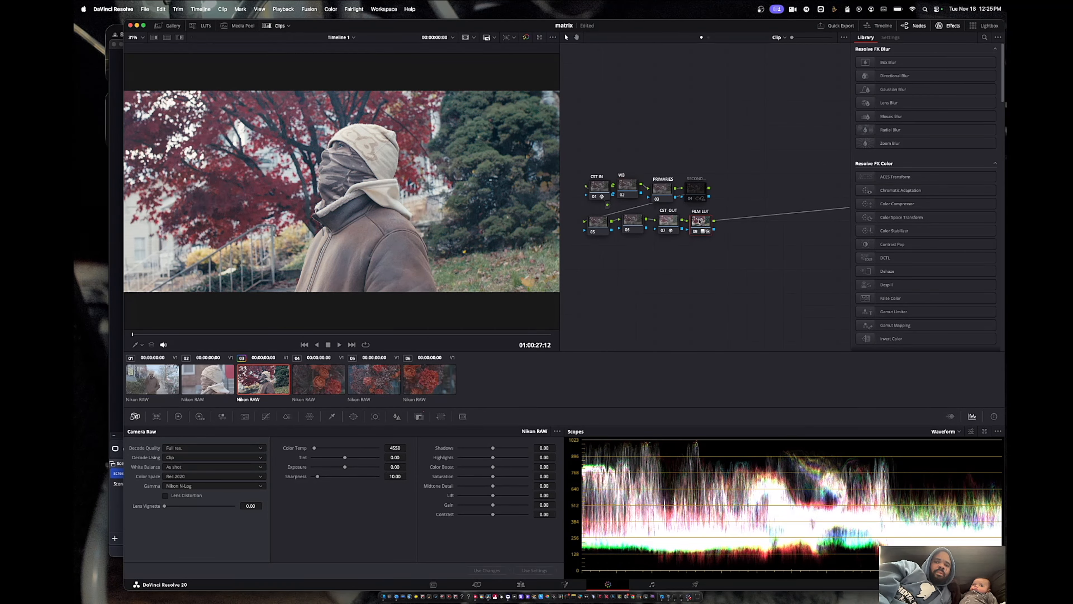
right_click(699, 221)
click(714, 230)
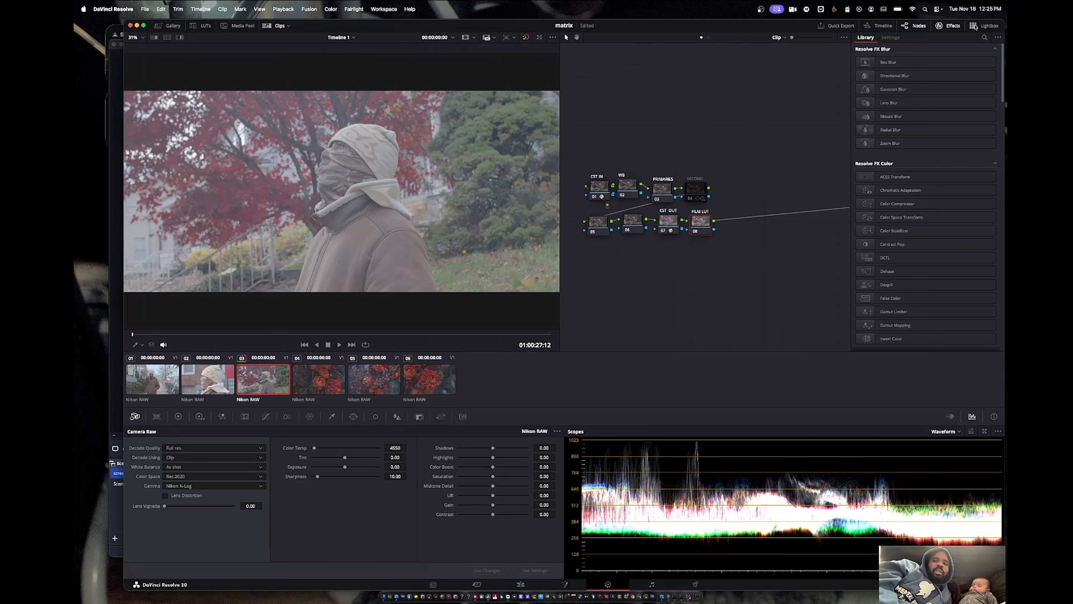
- Enlarge the viewer, set the clip's Camera Raw exposure to -2.00, and make room again for the full node graph
click(948, 25)
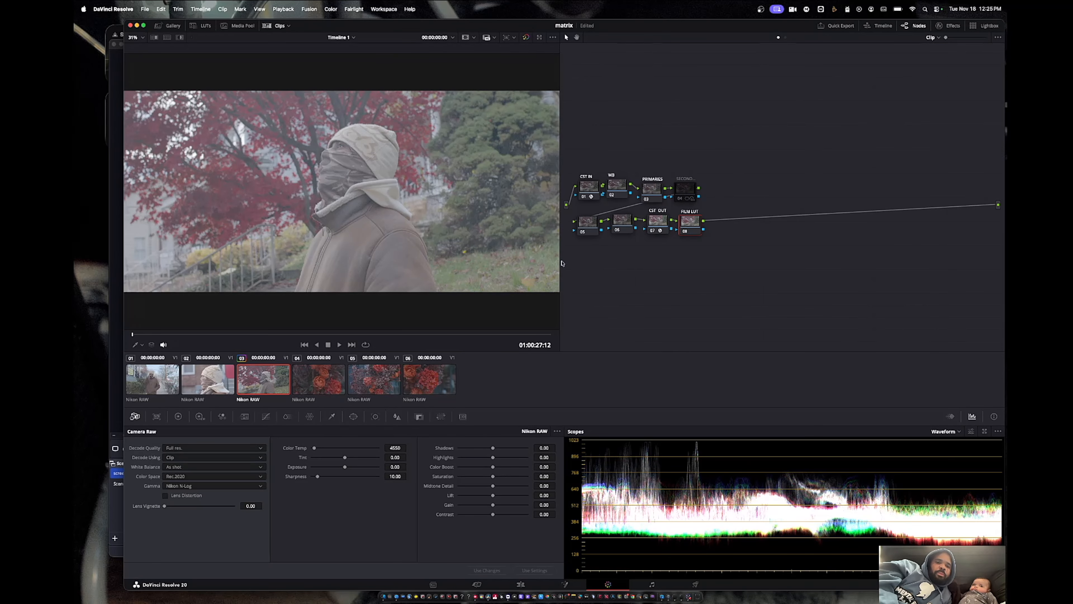
drag(559, 262, 829, 278)
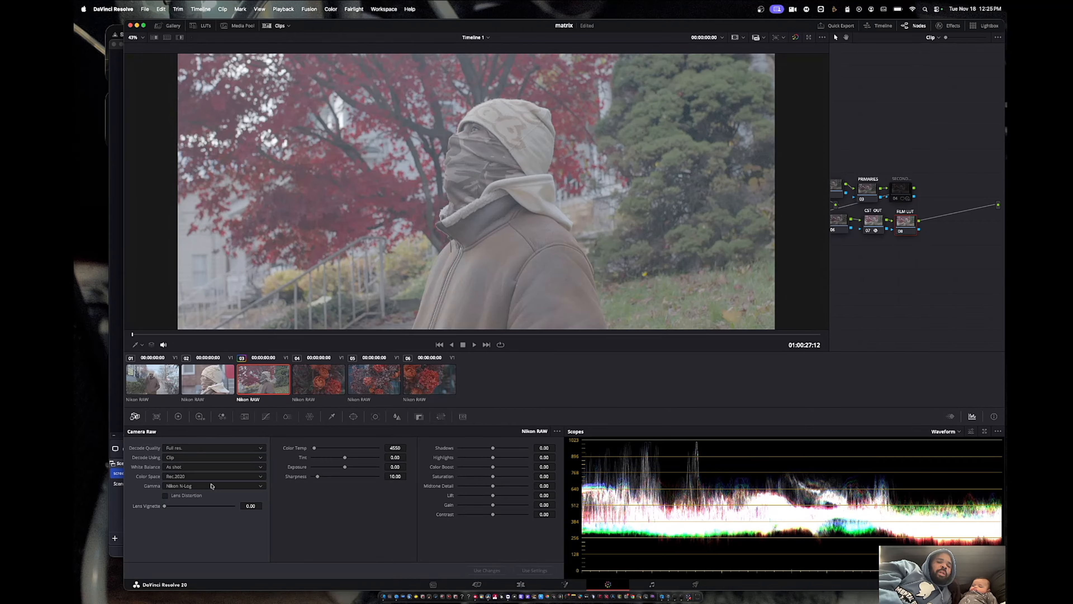
double_click(394, 466)
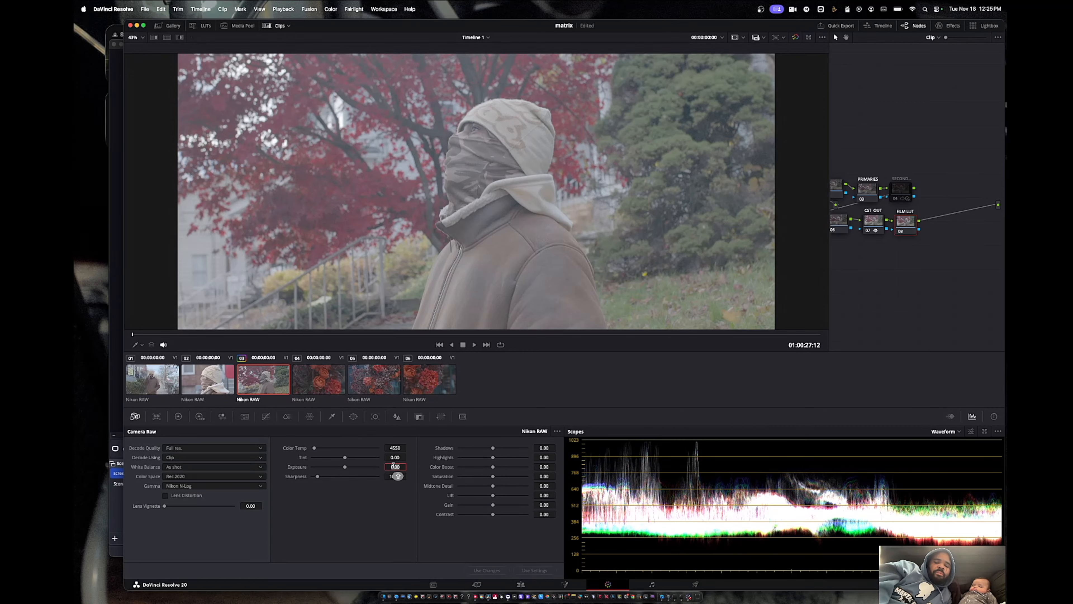
text(2)
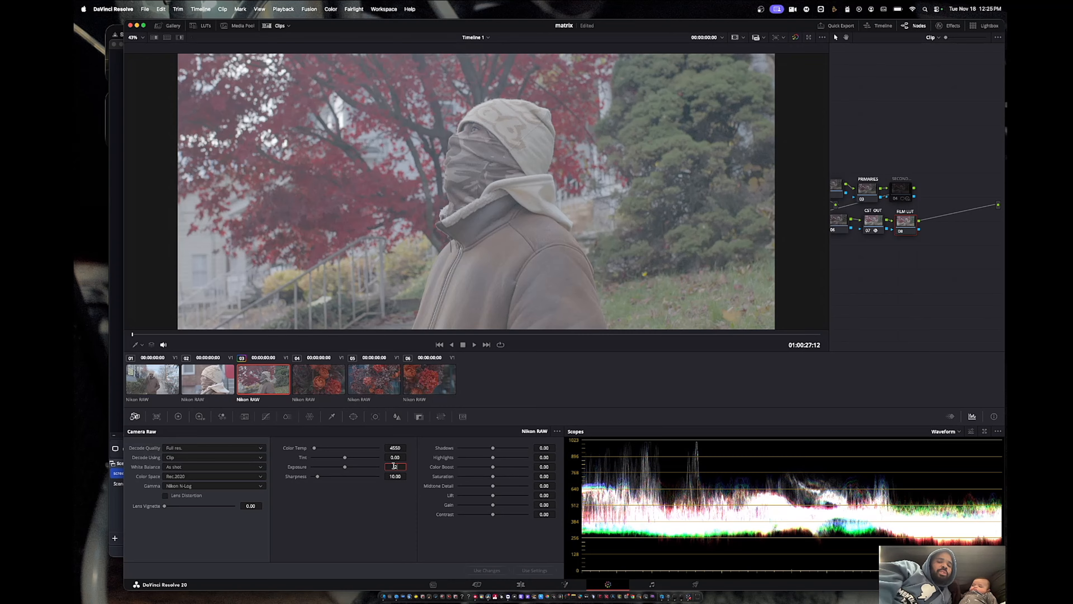
key(Return)
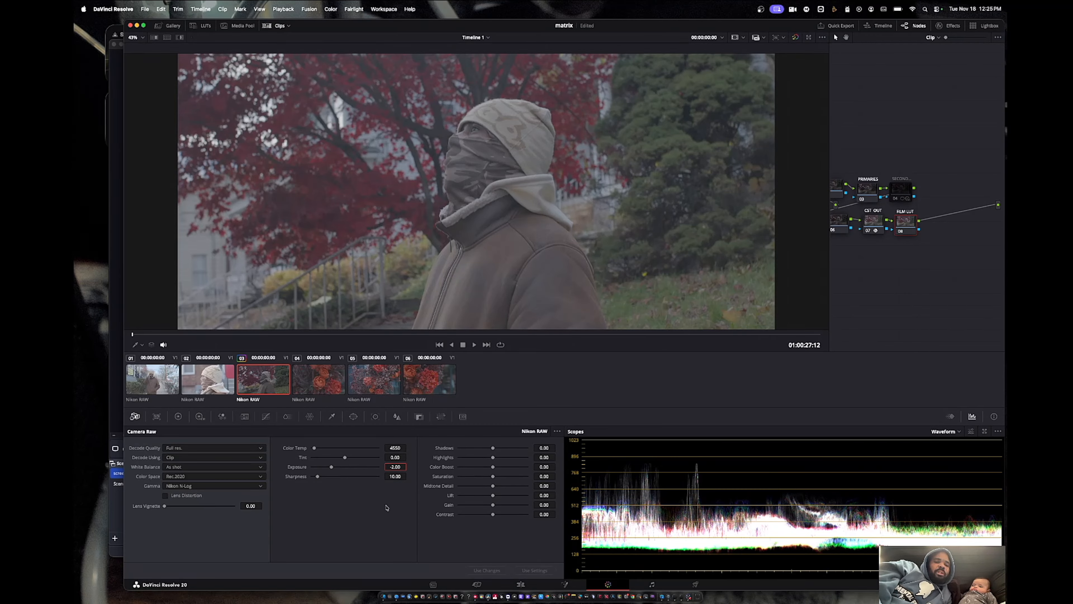
drag(830, 170, 523, 229)
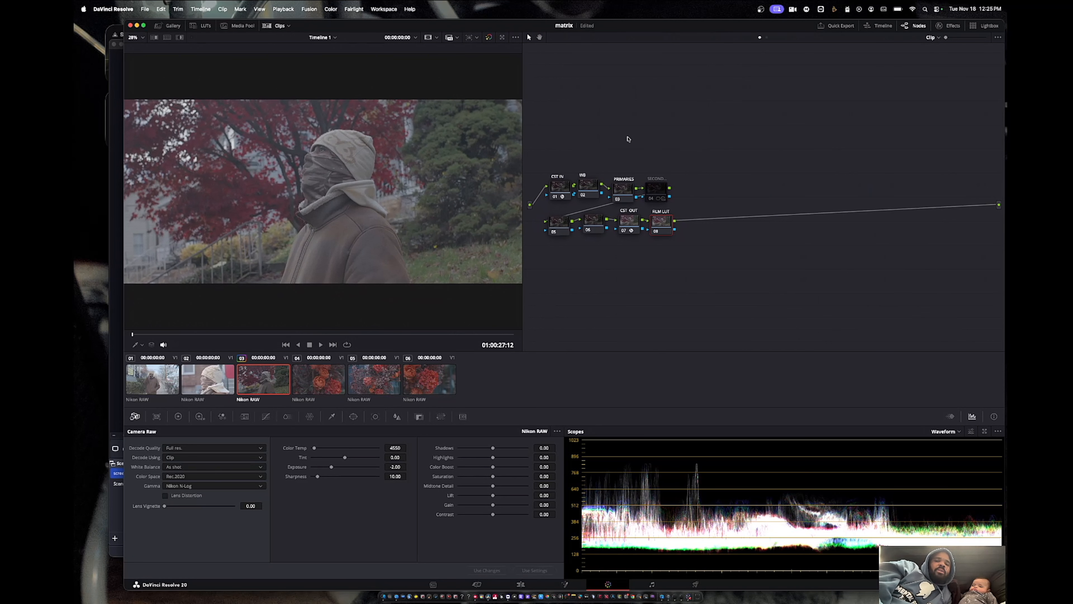
- On the PRIMARIES node, set the color space of the High Dynamic Range color wheels to Rec.2020
click(622, 191)
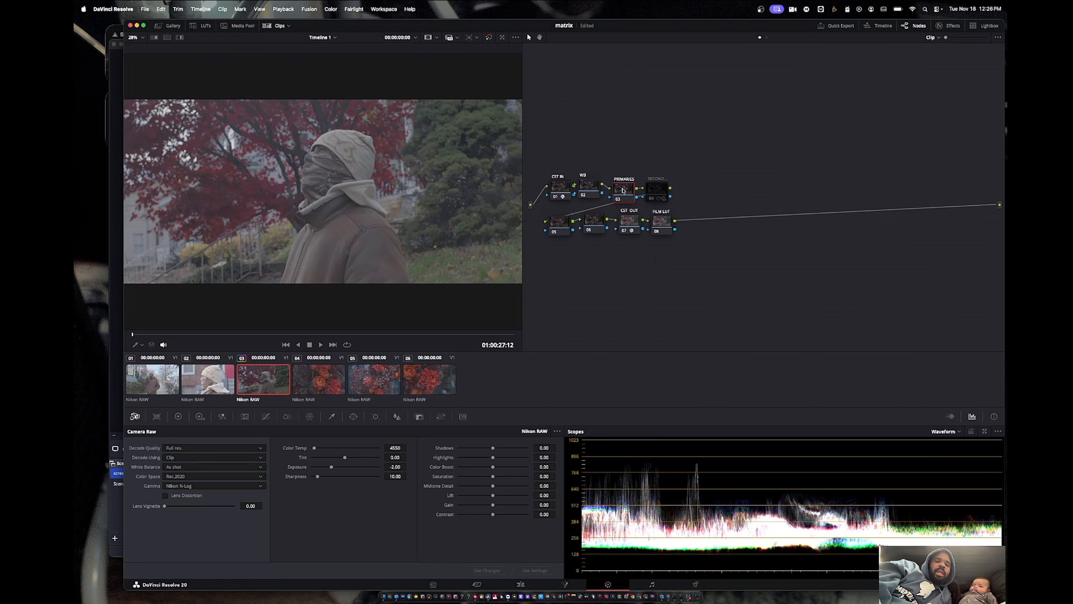
right_click(623, 191)
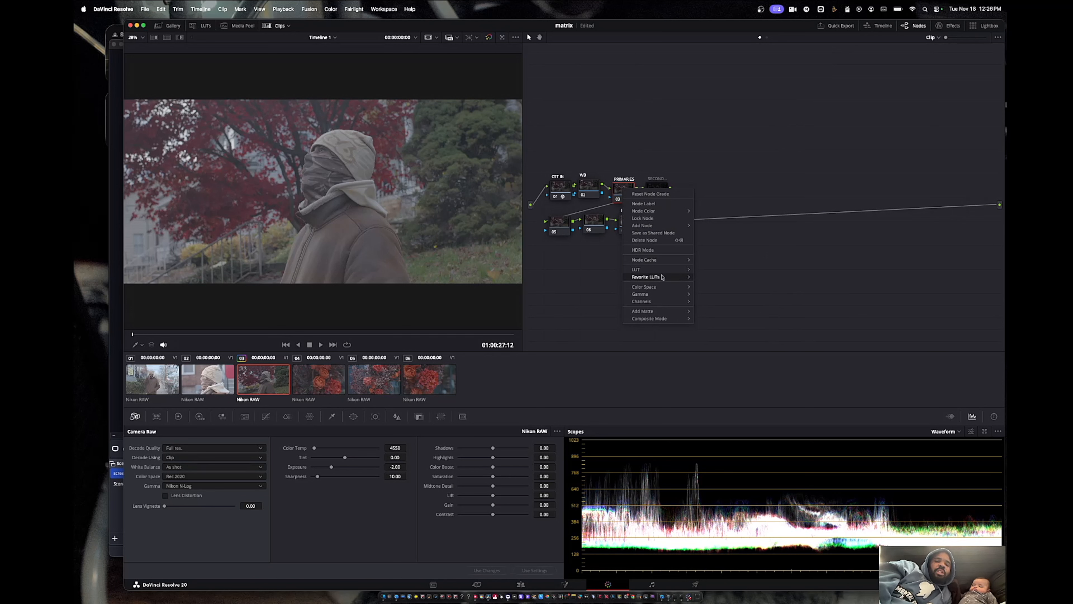
mouse_move(664, 286)
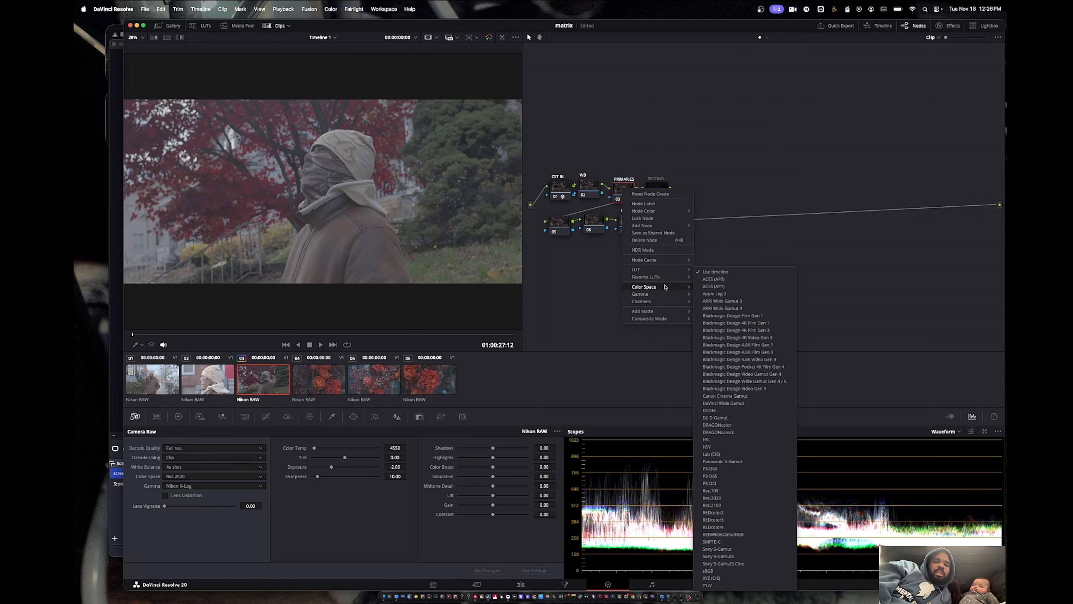
click(717, 256)
click(199, 416)
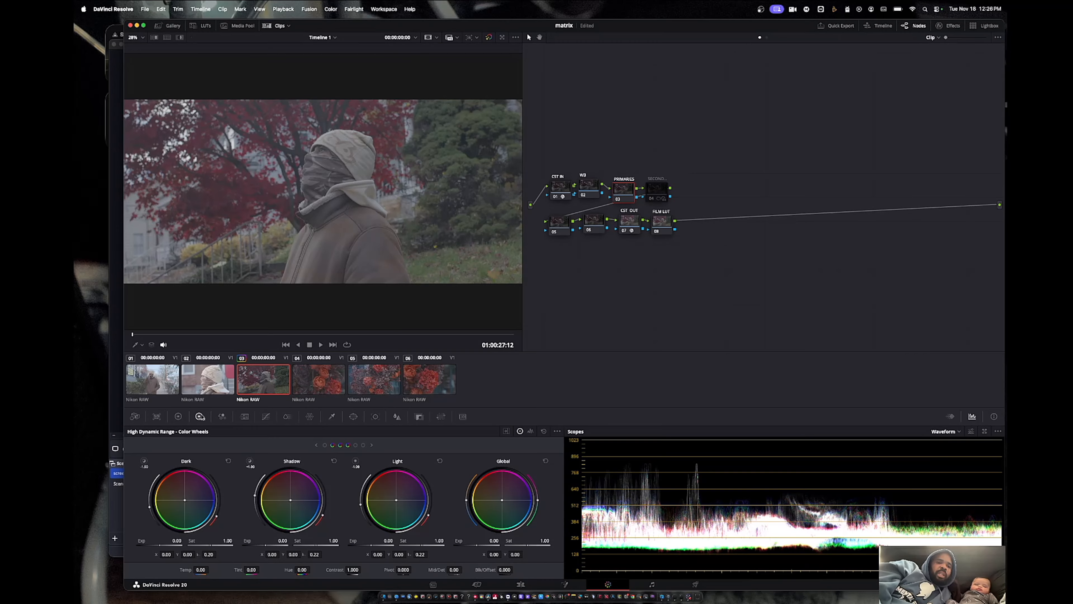
click(558, 432)
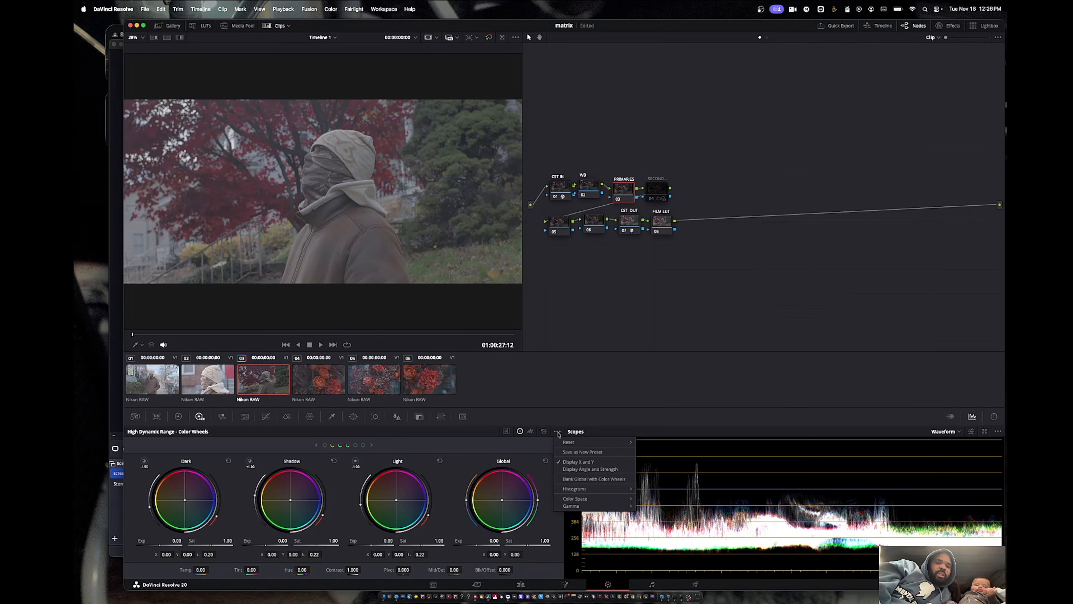
mouse_move(590, 499)
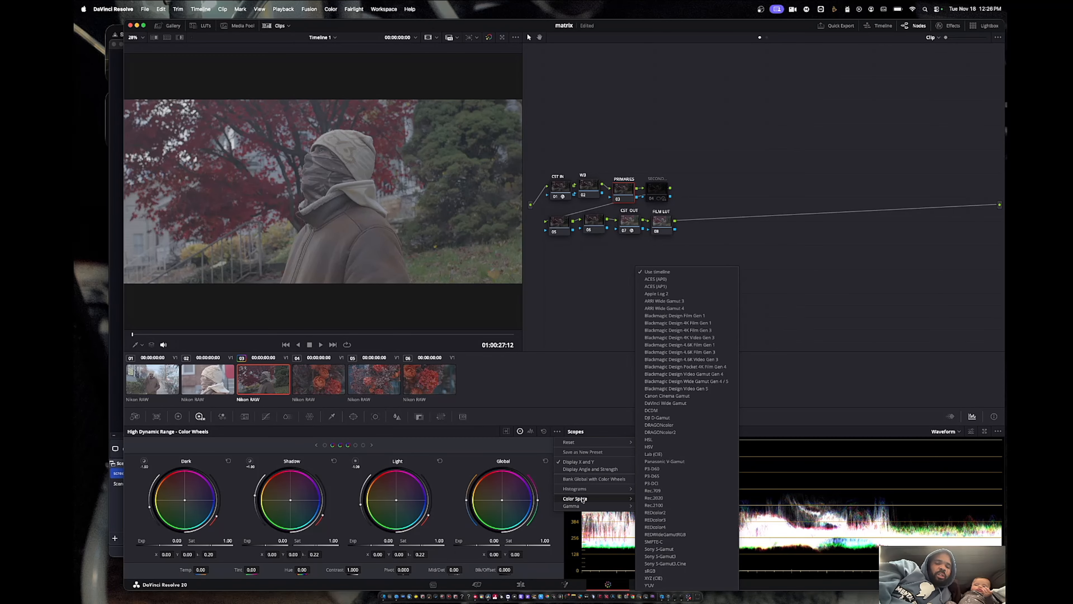
click(671, 499)
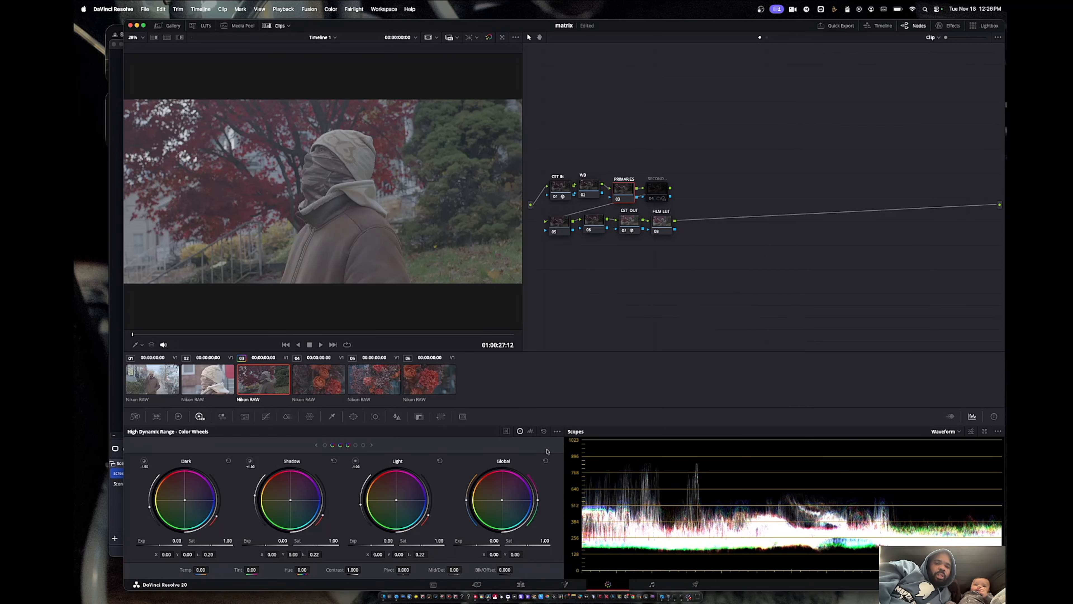
- Set the High Dynamic Range color wheels' gamma to Nikon N-Log and save the project
click(557, 432)
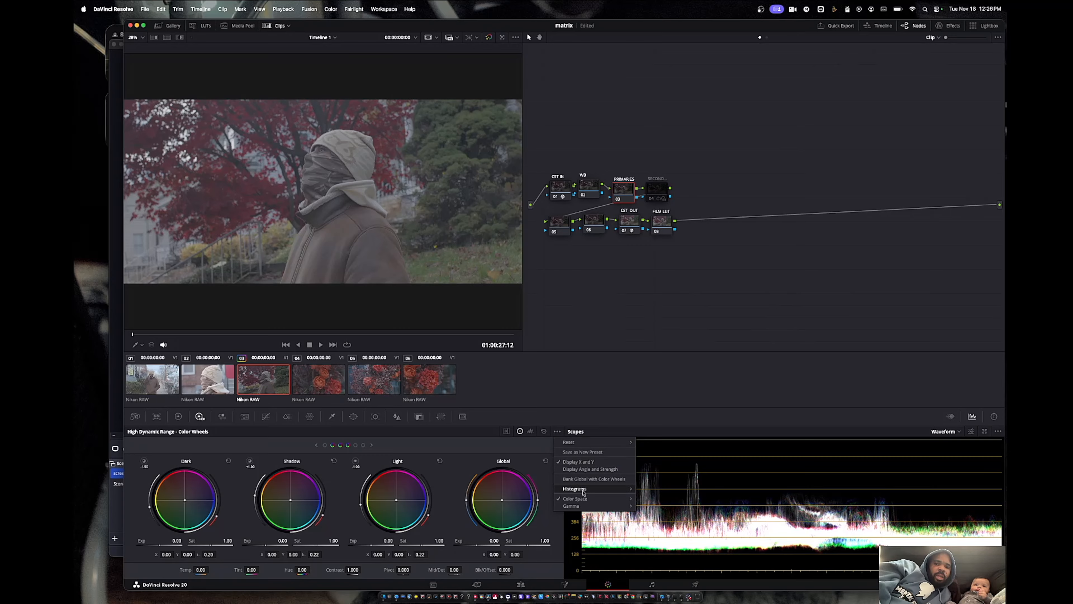
mouse_move(600, 506)
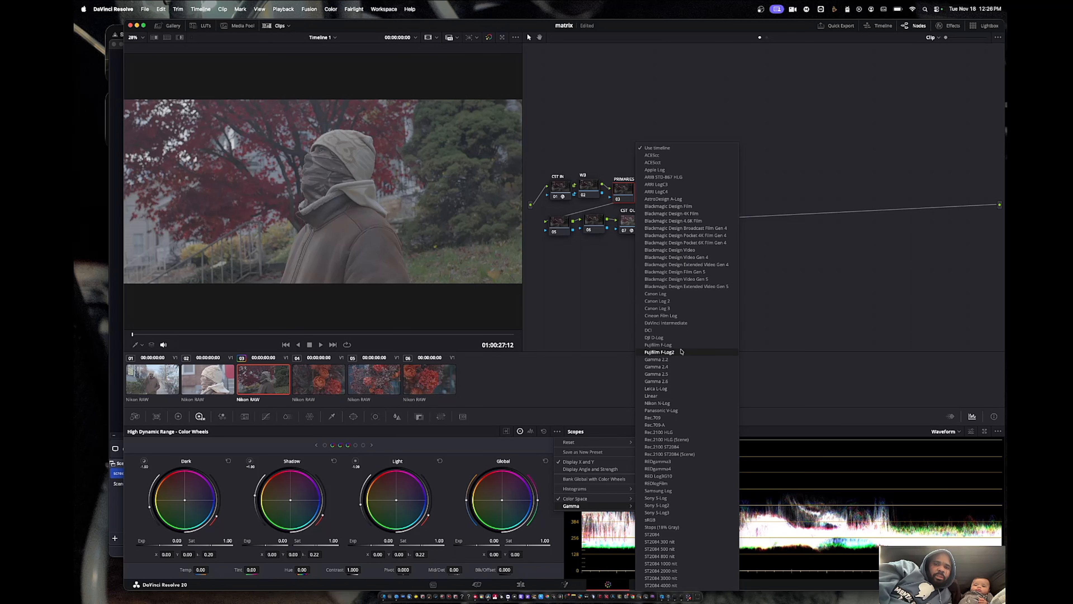
click(677, 405)
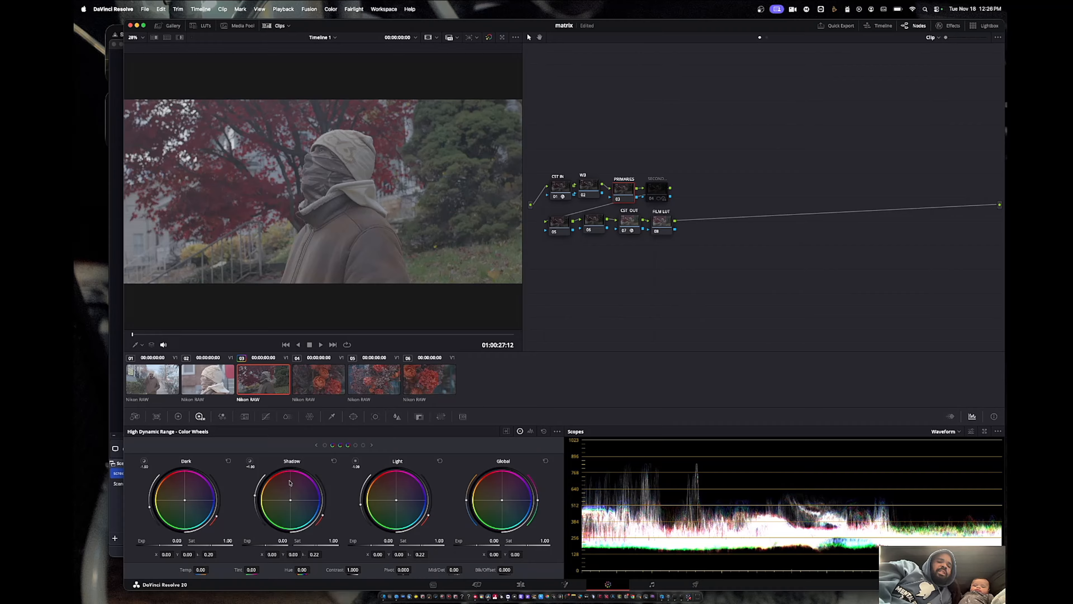
key(super+s)
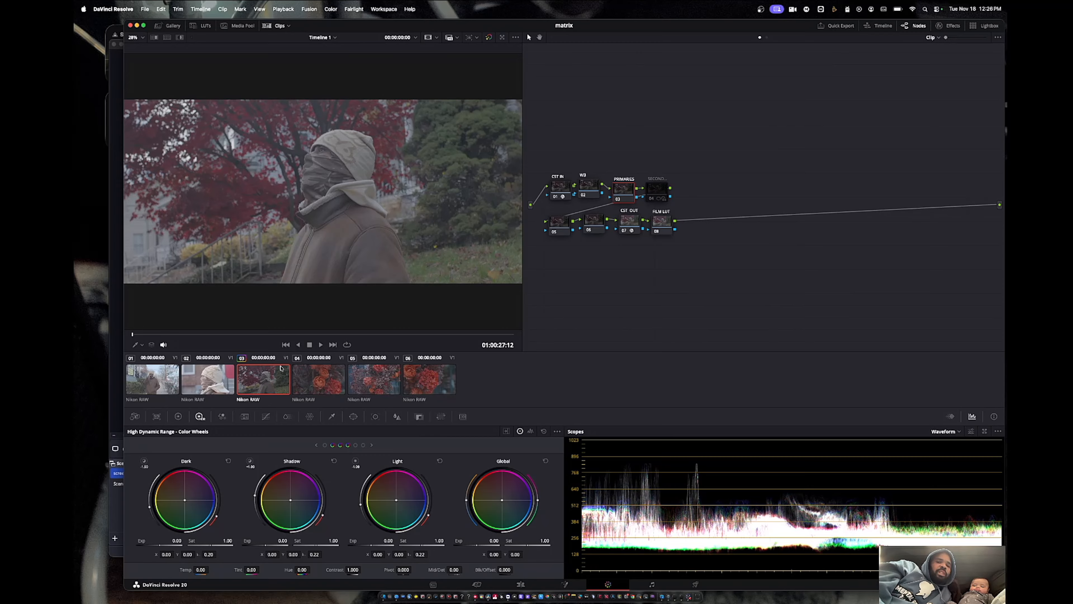
- Examine the Color Space Transform settings of the CST IN and CST OUT nodes
click(658, 187)
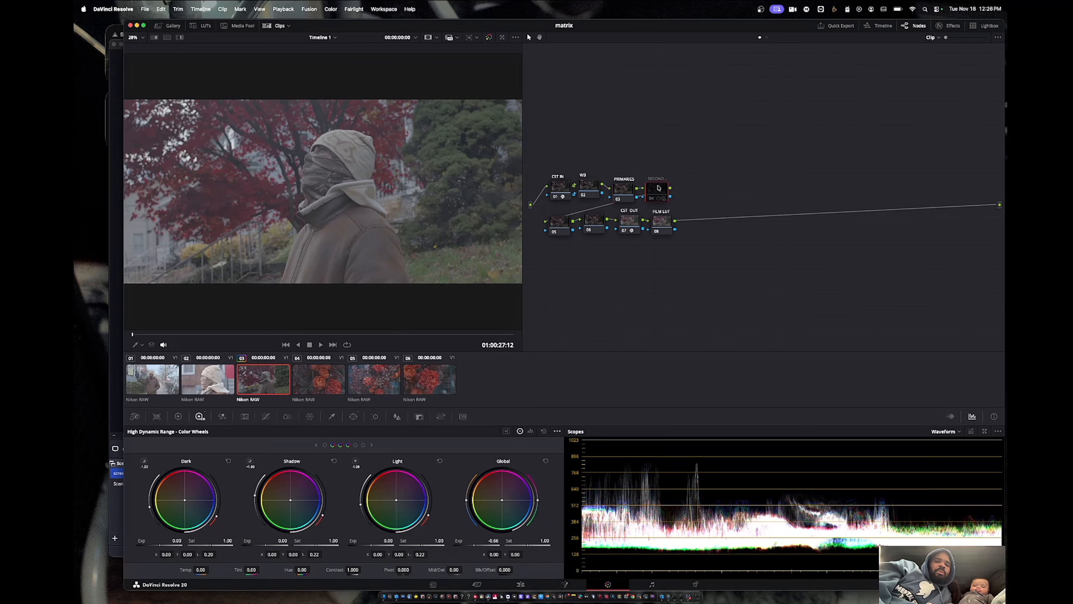
drag(620, 188, 620, 186)
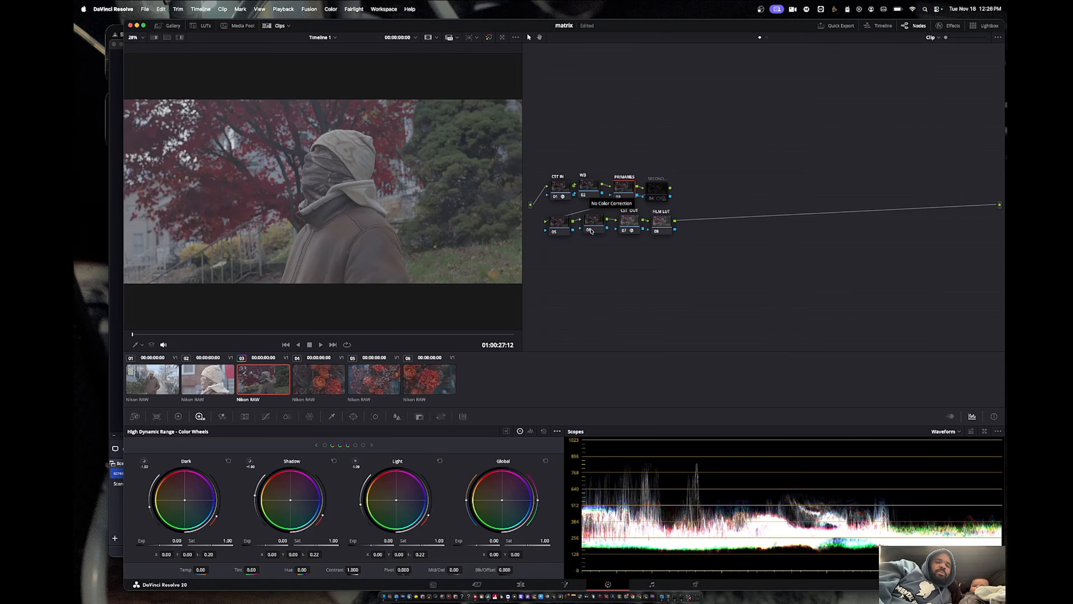
click(561, 187)
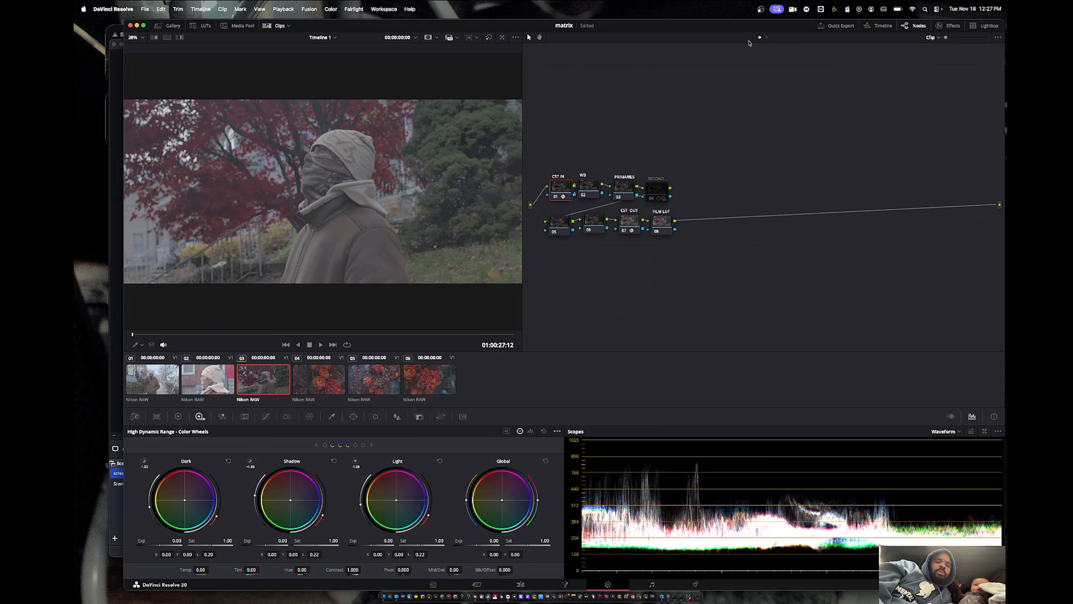
click(948, 25)
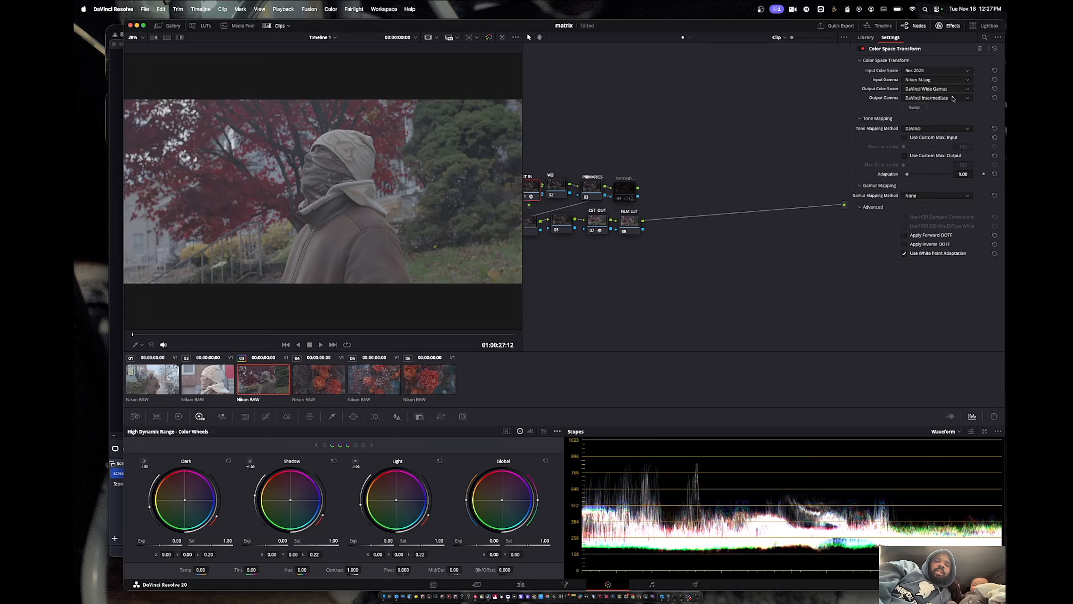
click(601, 220)
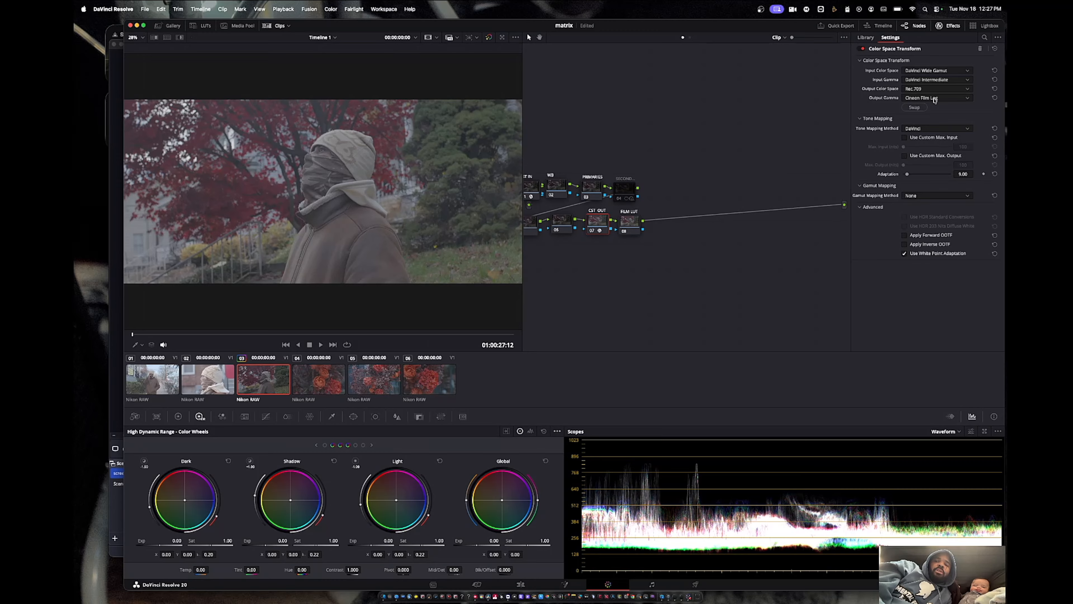
- Try a custom maximum input for the tone mapping on the CST OUT node, and close the effect settings
click(904, 137)
drag(904, 147, 993, 144)
click(949, 25)
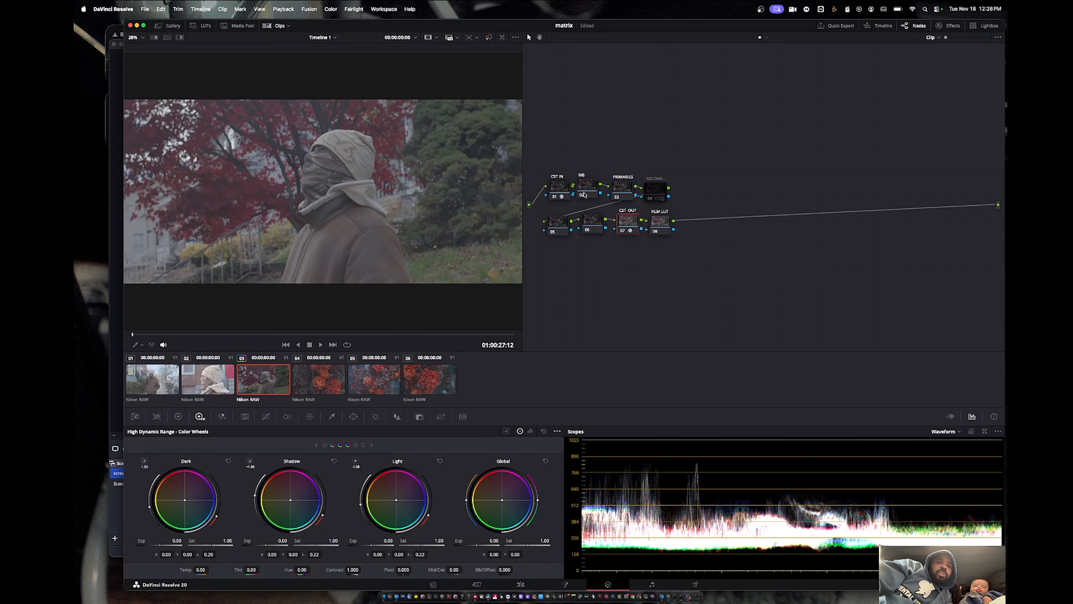
- Apply the RED film bias bleach bypass LUT from the RED_IPP2_Creative folder in "luts i use" to node 06
click(595, 224)
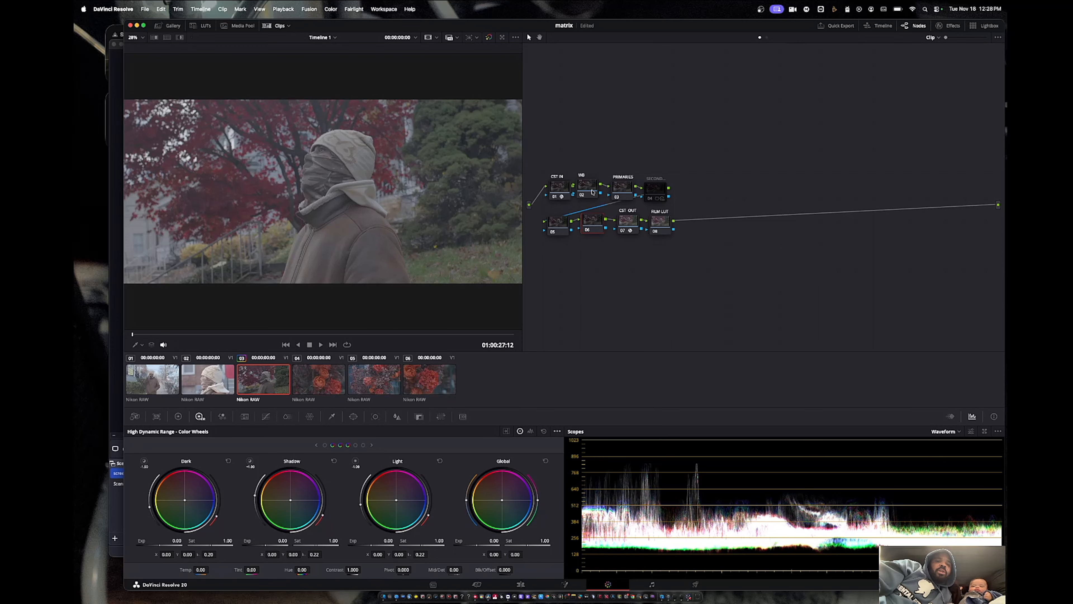
click(201, 26)
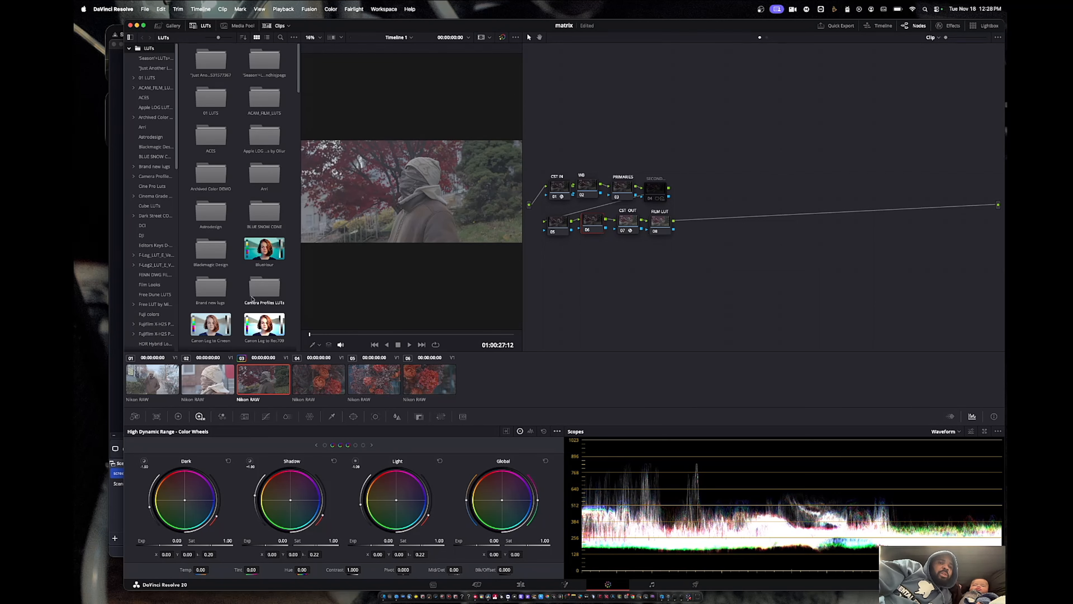
scroll(164, 238, down, 10)
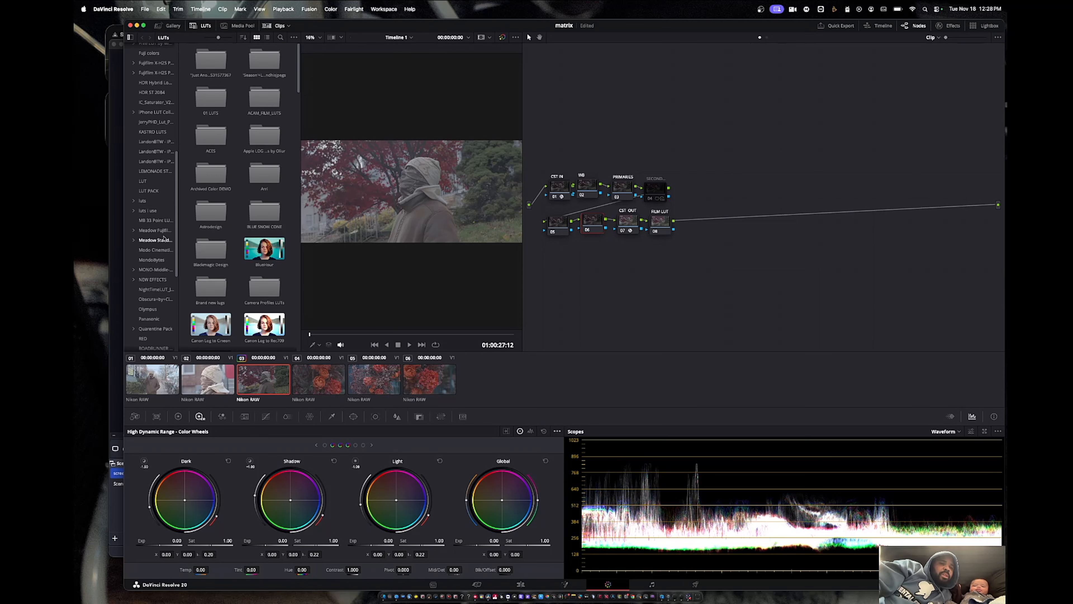
click(152, 156)
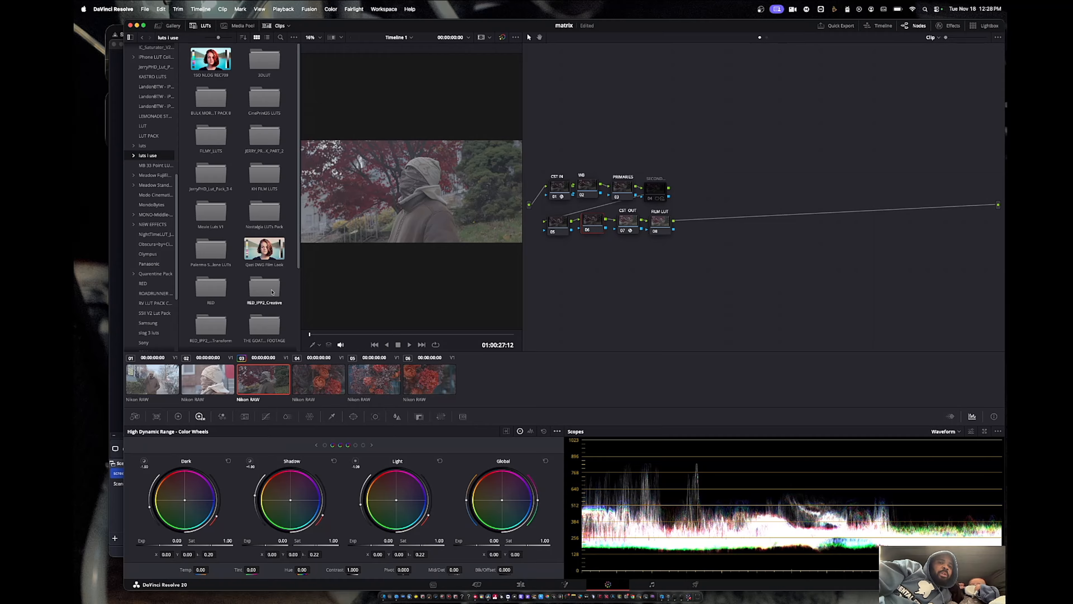
click(266, 290)
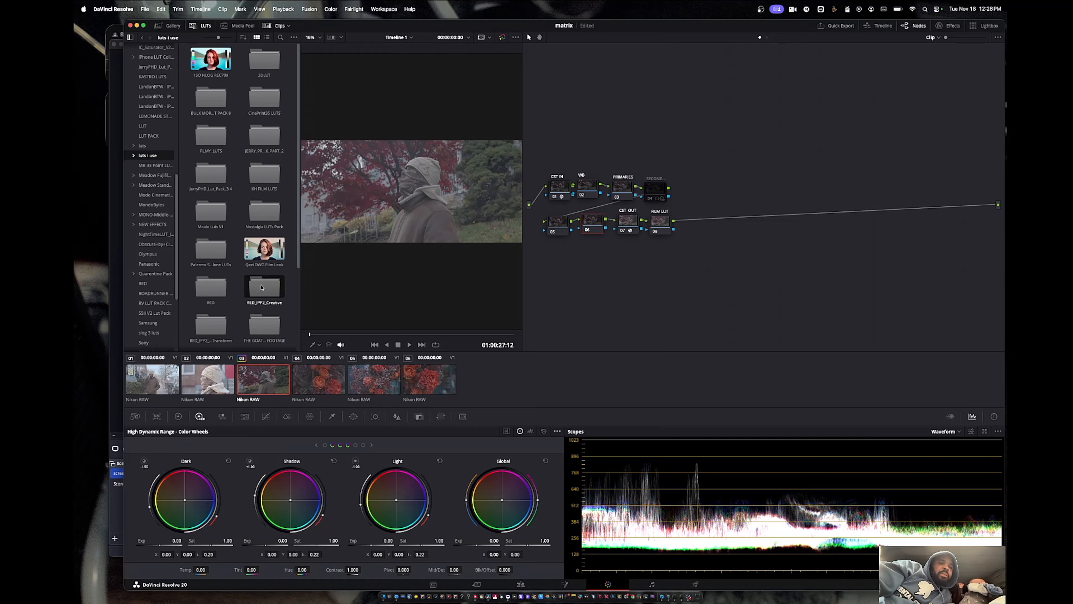
double_click(262, 288)
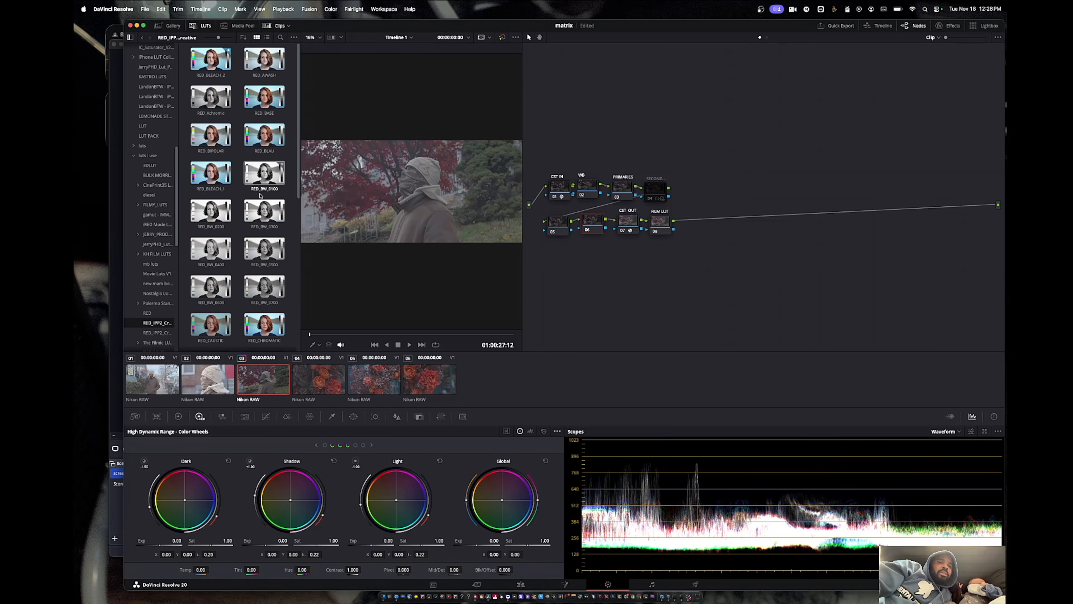
scroll(274, 169, down, 3)
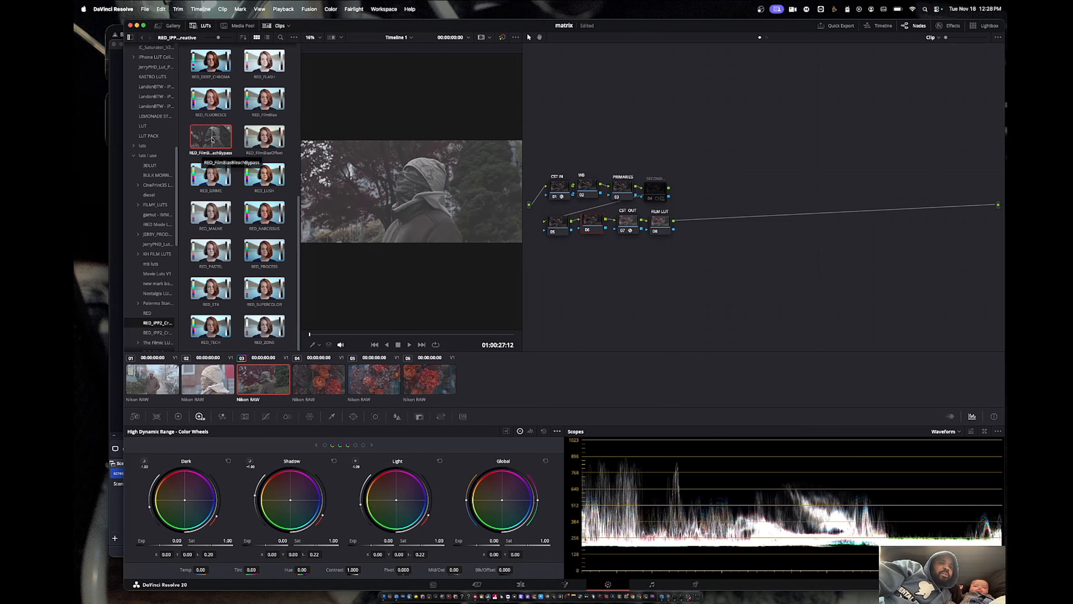
drag(205, 143, 595, 224)
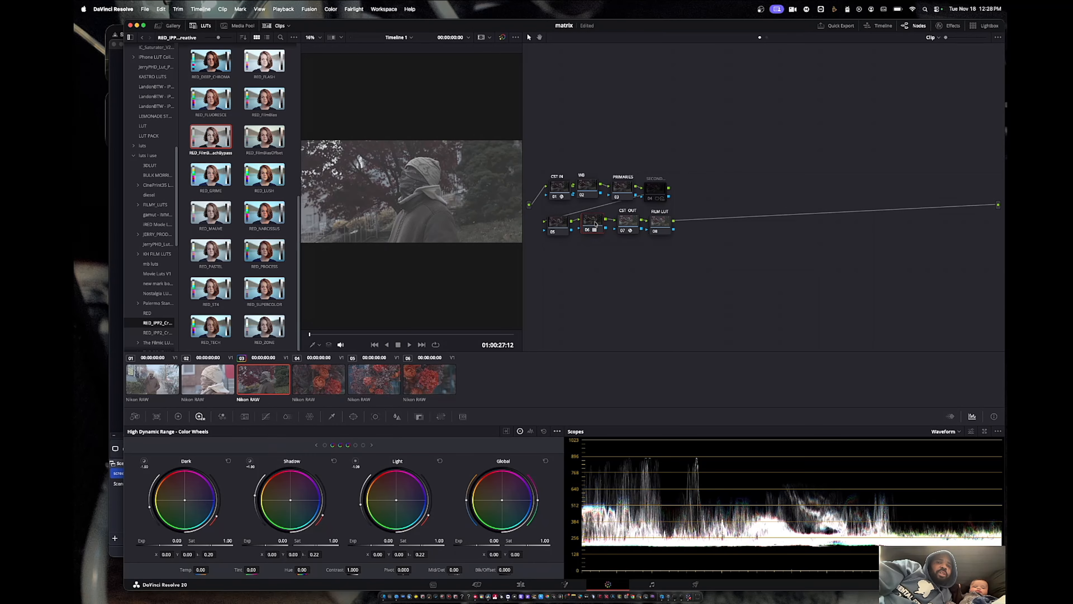
- Apply the Qazi DWG Film Look LUT from the "luts i use" folder to node 05
click(560, 223)
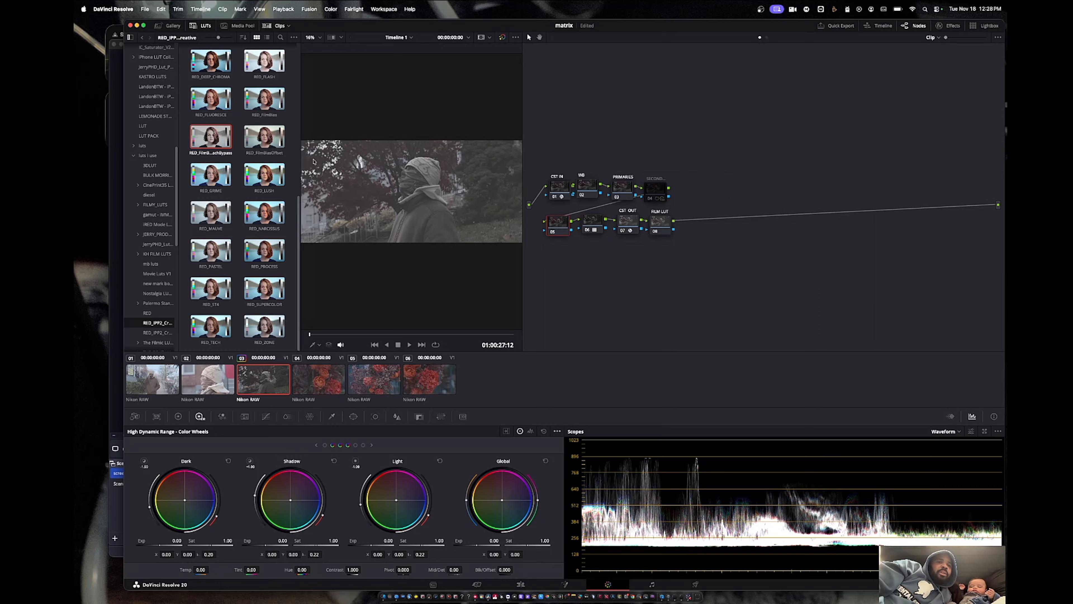
click(143, 38)
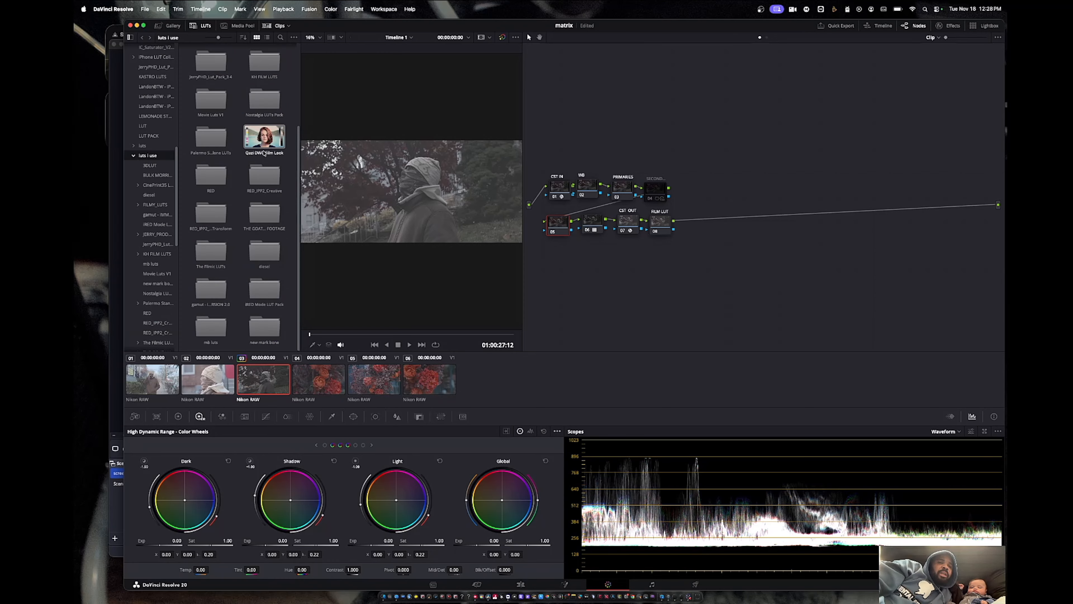
drag(262, 137, 559, 226)
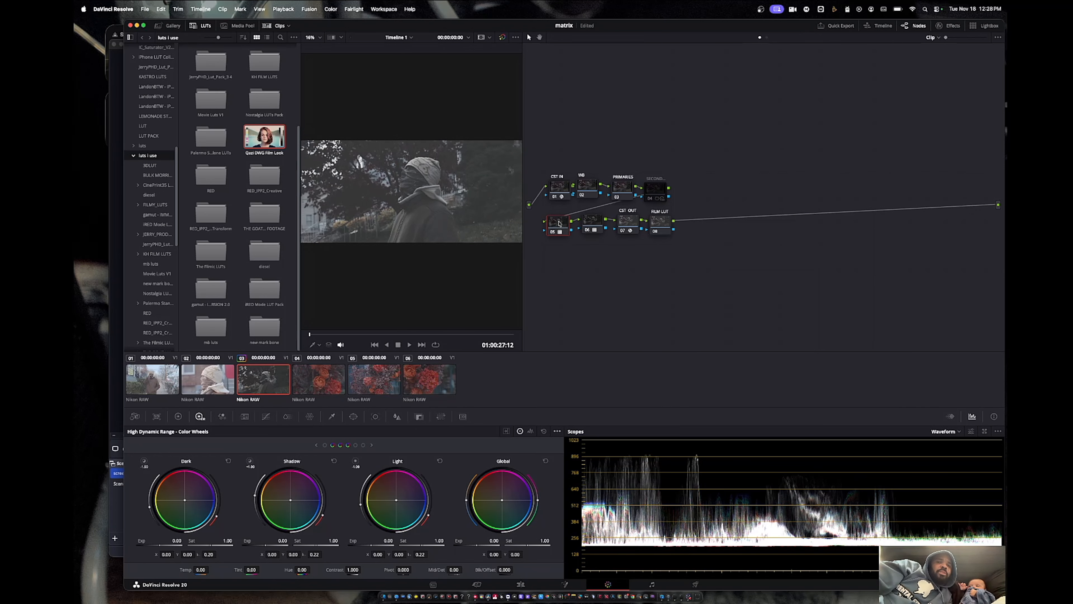
- Check the clip's current look full screen, and leave the gallery closed so the viewer is enlarged
click(173, 26)
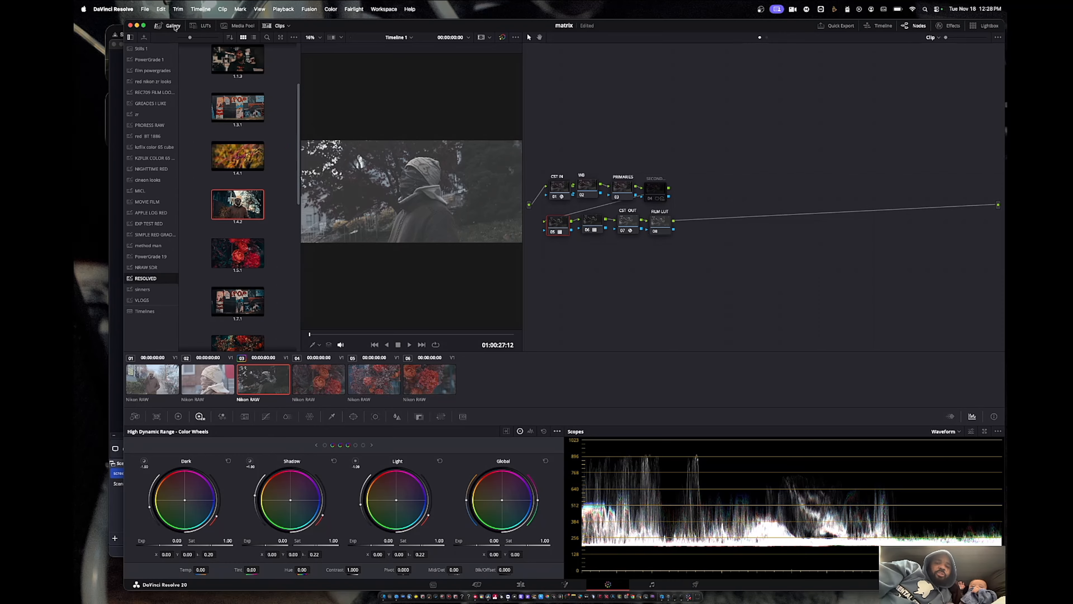
key(super+f)
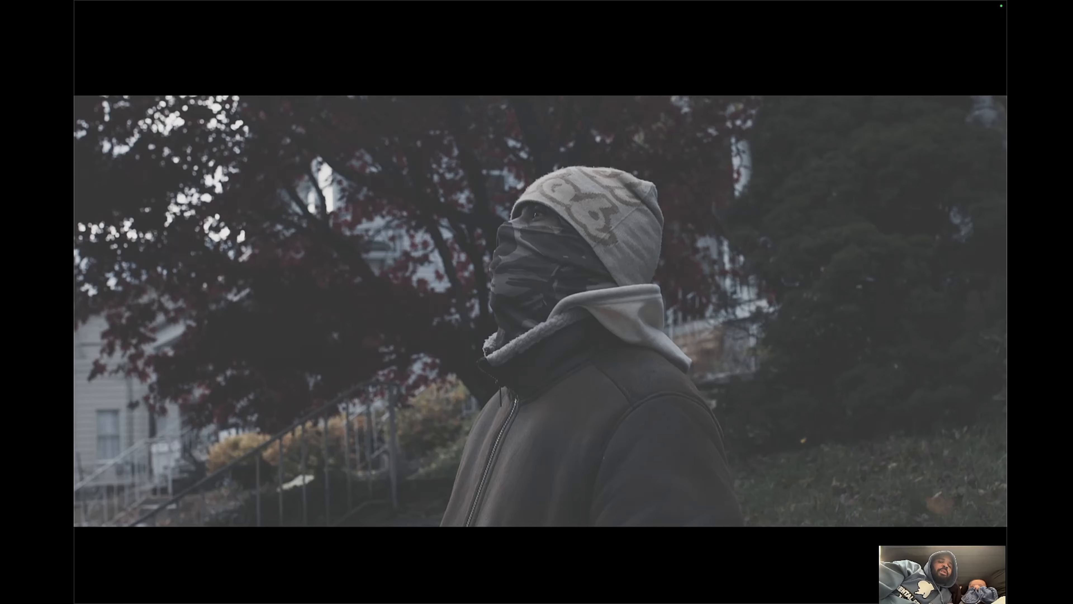
key(Escape)
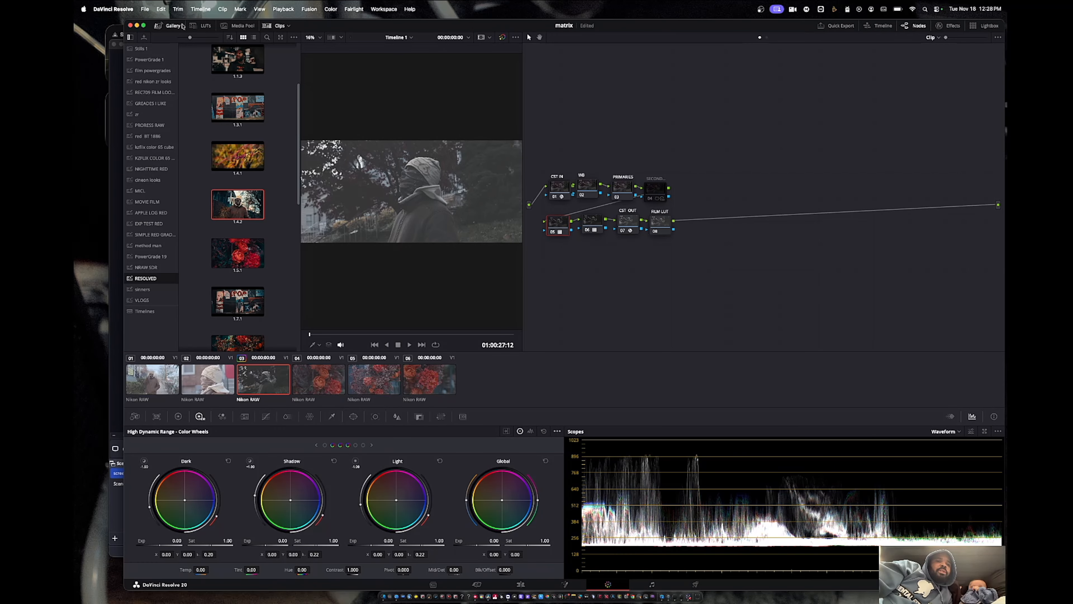
click(168, 25)
- Move the FILM LUT node farther from CST OUT and apply a film LUT to it
click(628, 221)
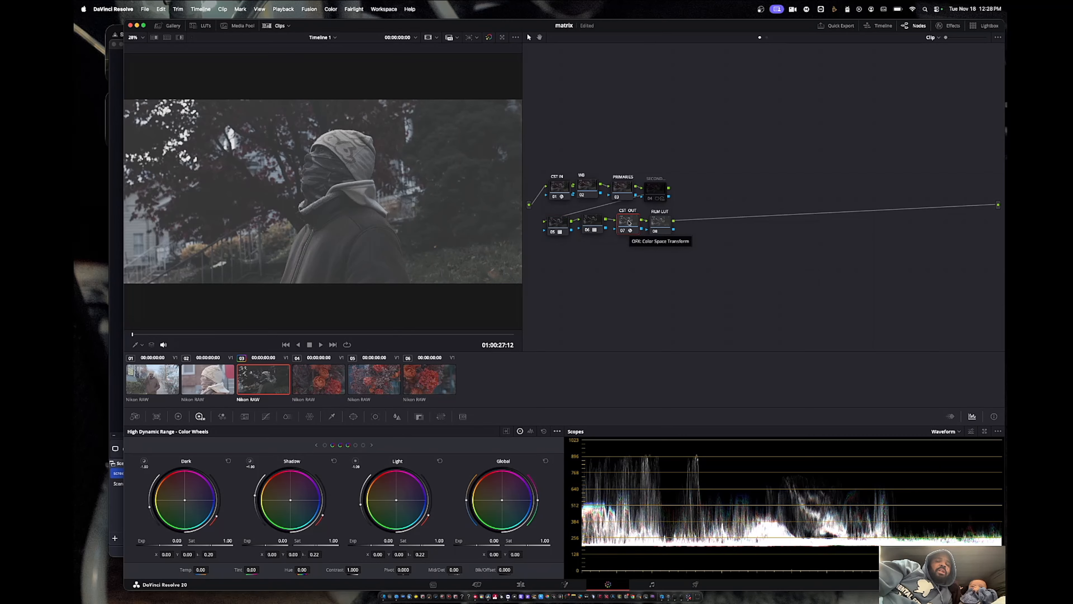
click(660, 228)
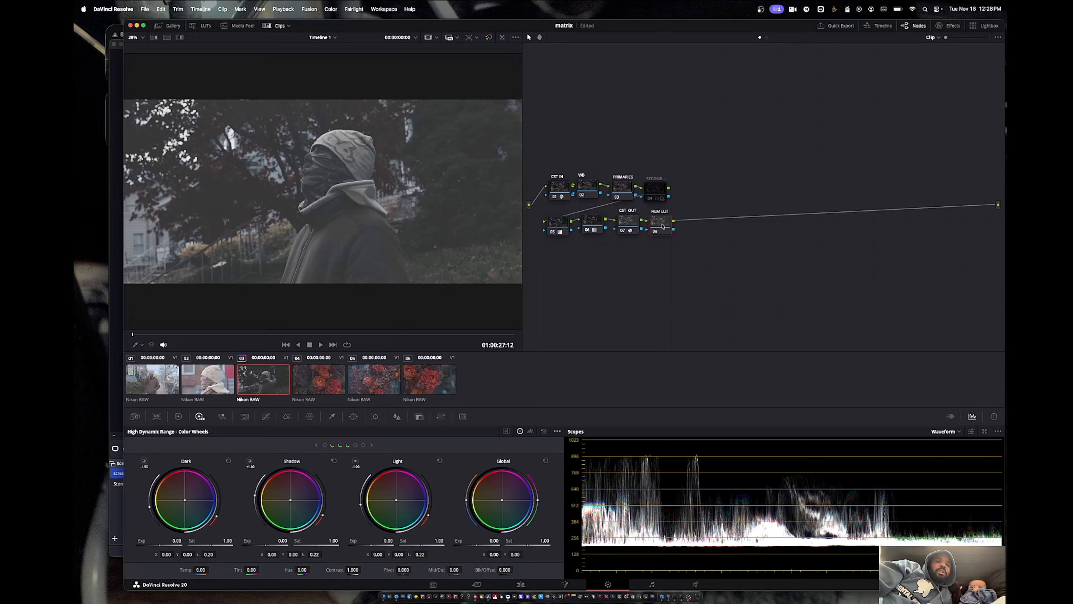
drag(661, 225, 684, 225)
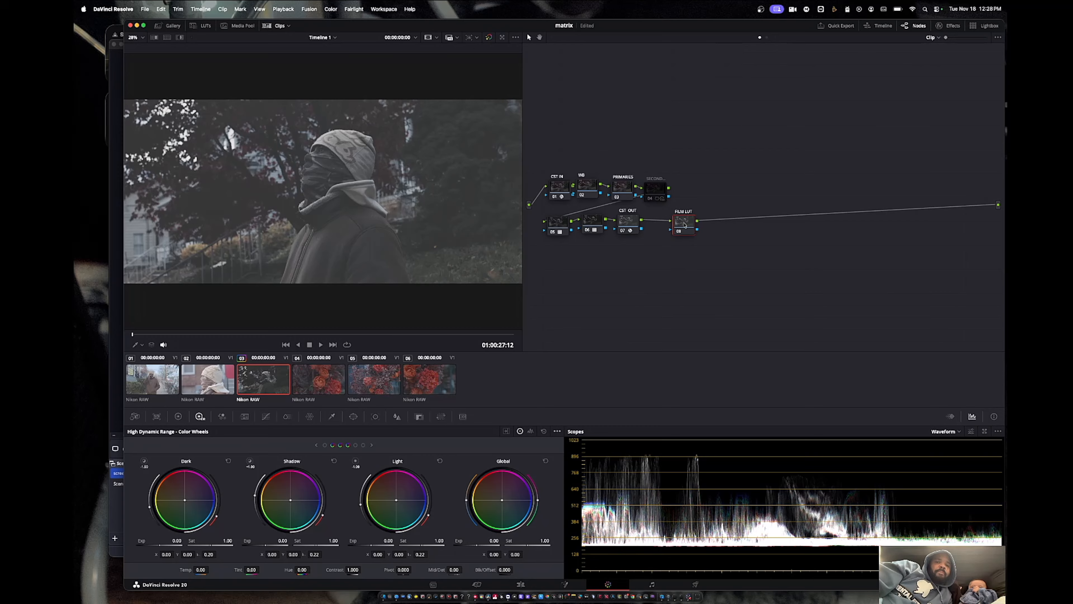
right_click(685, 225)
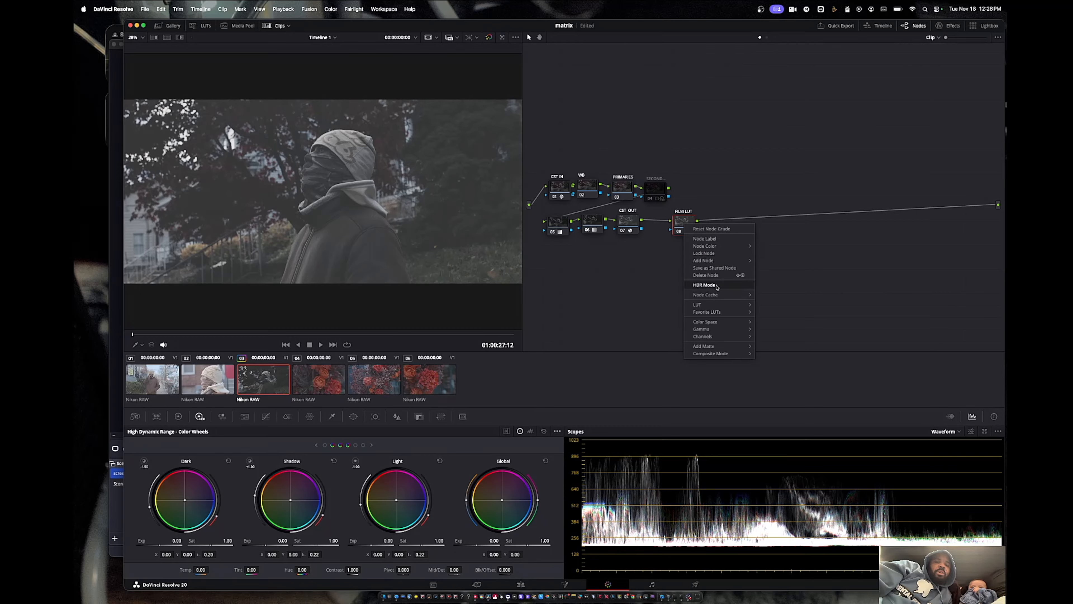
mouse_move(720, 304)
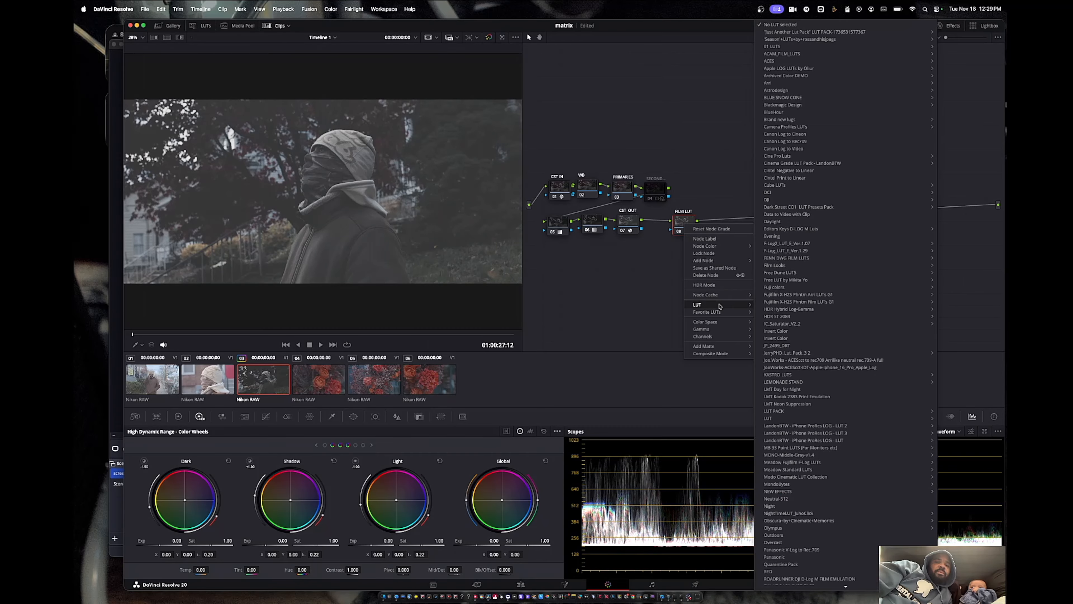
mouse_move(794, 274)
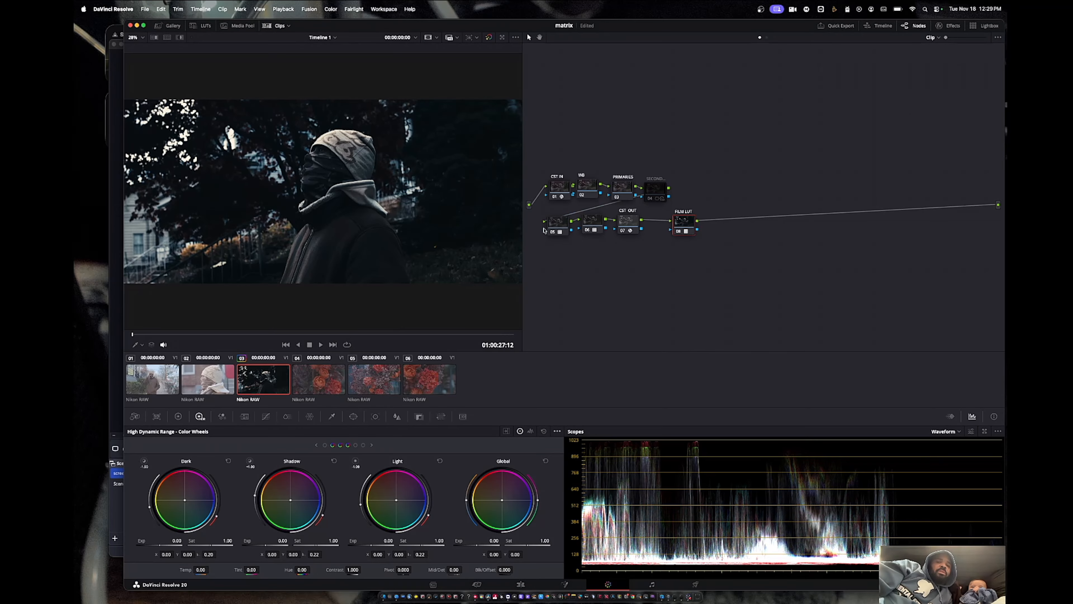
- Preview the RED_IPP2_Creative LUTs on node 06 and replace its LUT with RED_CAUSTIC
click(589, 220)
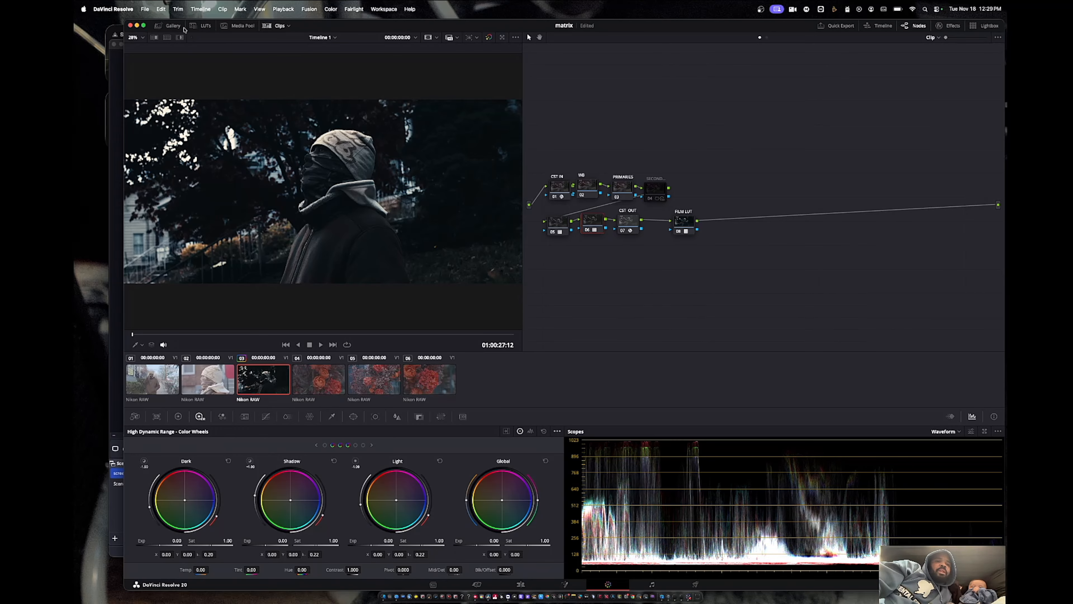
click(200, 26)
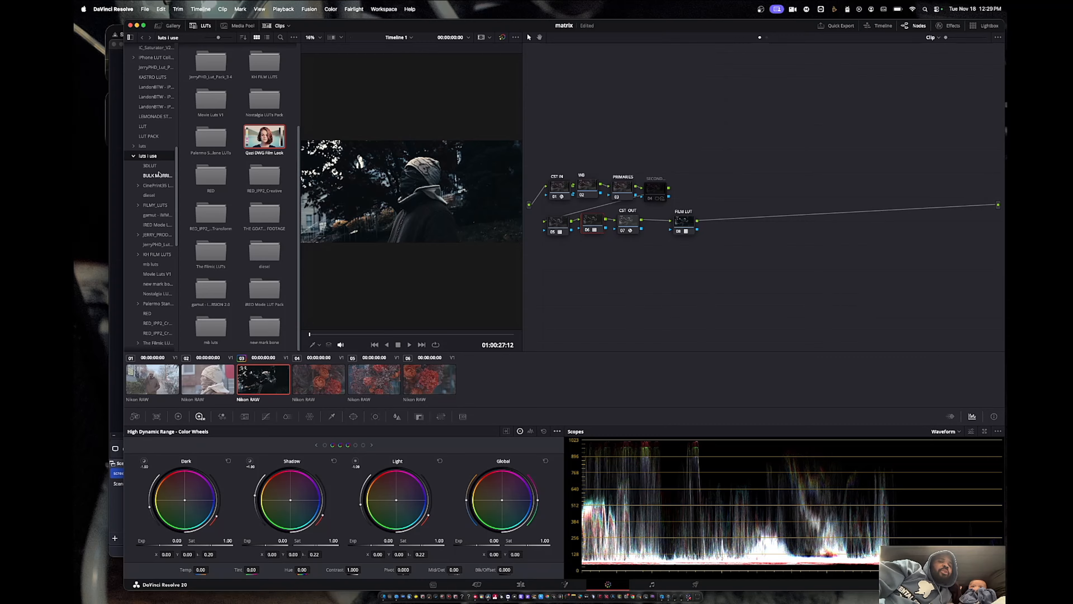
click(266, 177)
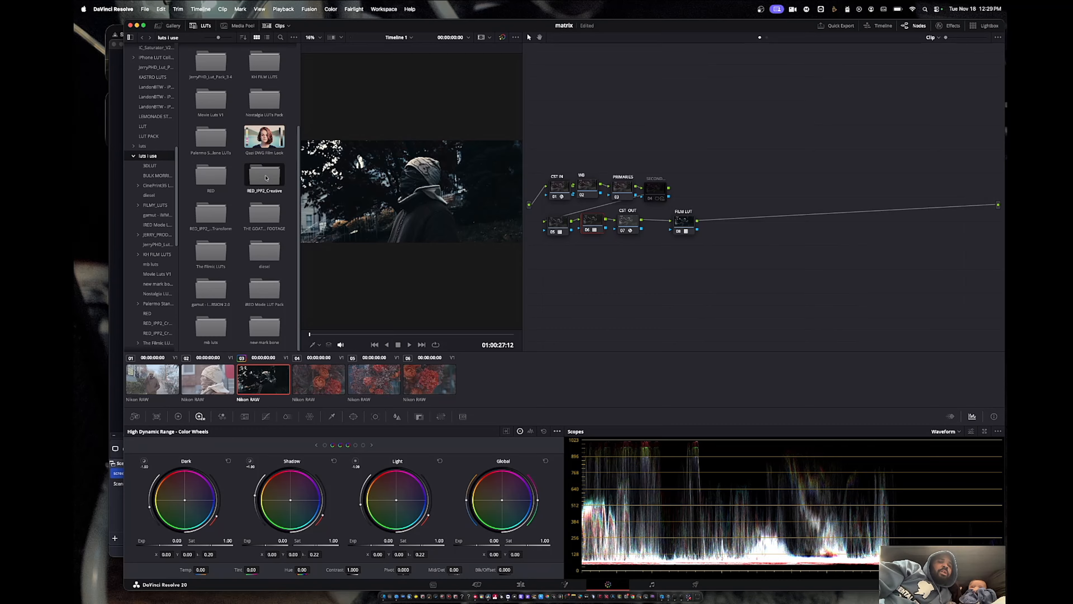
double_click(266, 177)
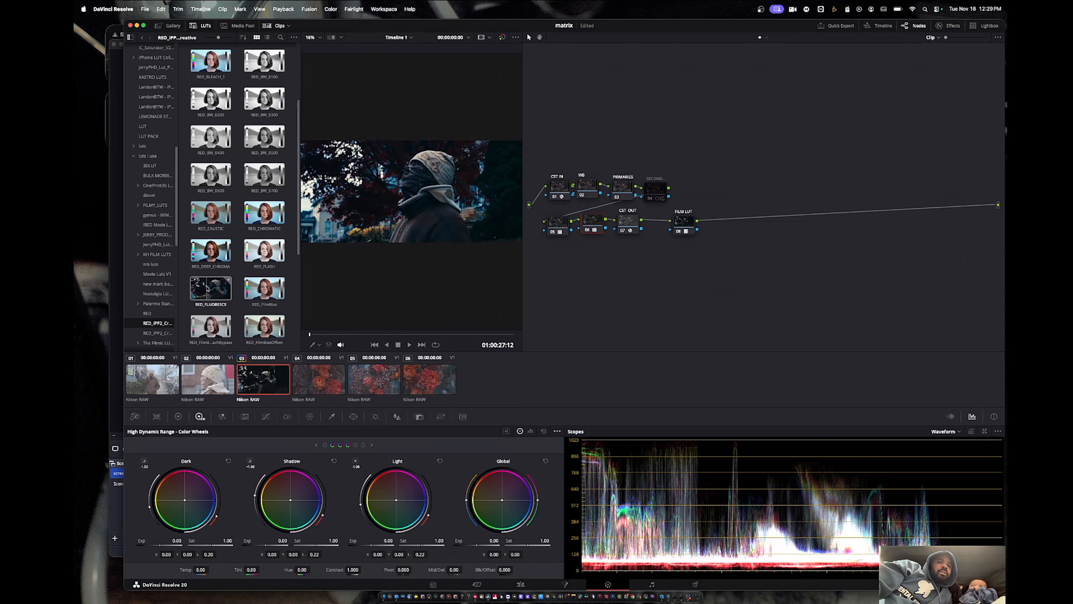
scroll(209, 271, down, 3)
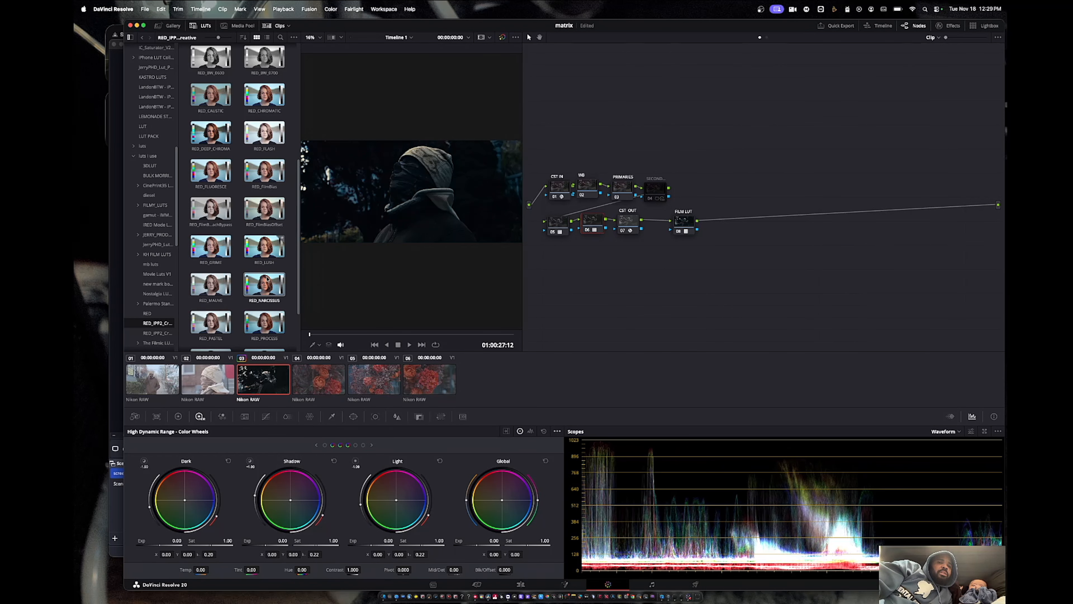
scroll(204, 159, up, 2)
drag(204, 160, 590, 222)
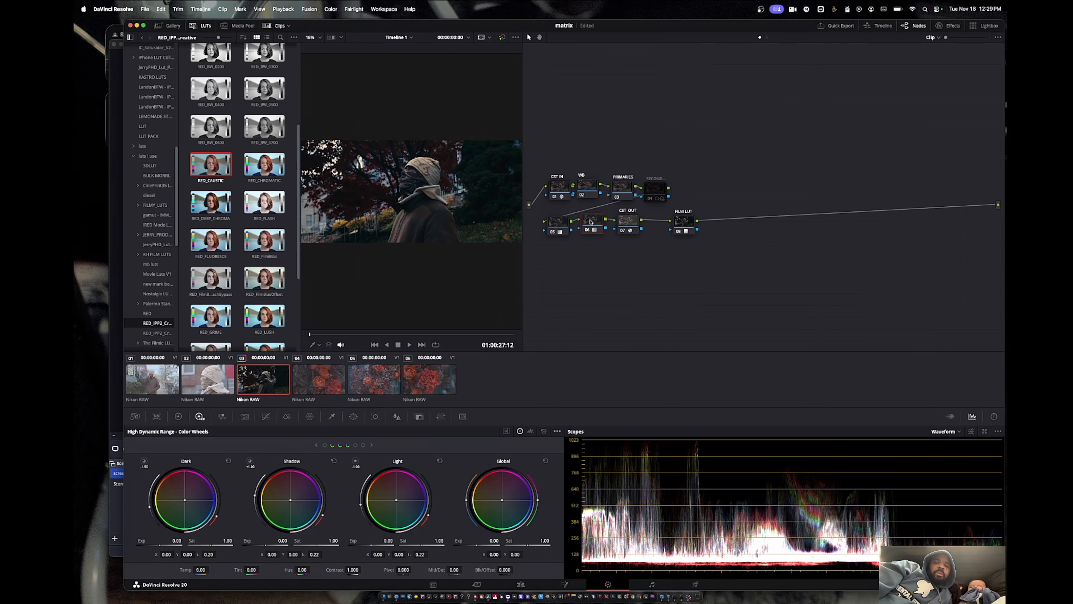
- Review the clip full screen with the RED_CAUSTIC look, and close the LUT browser to enlarge the viewer
key(super+f)
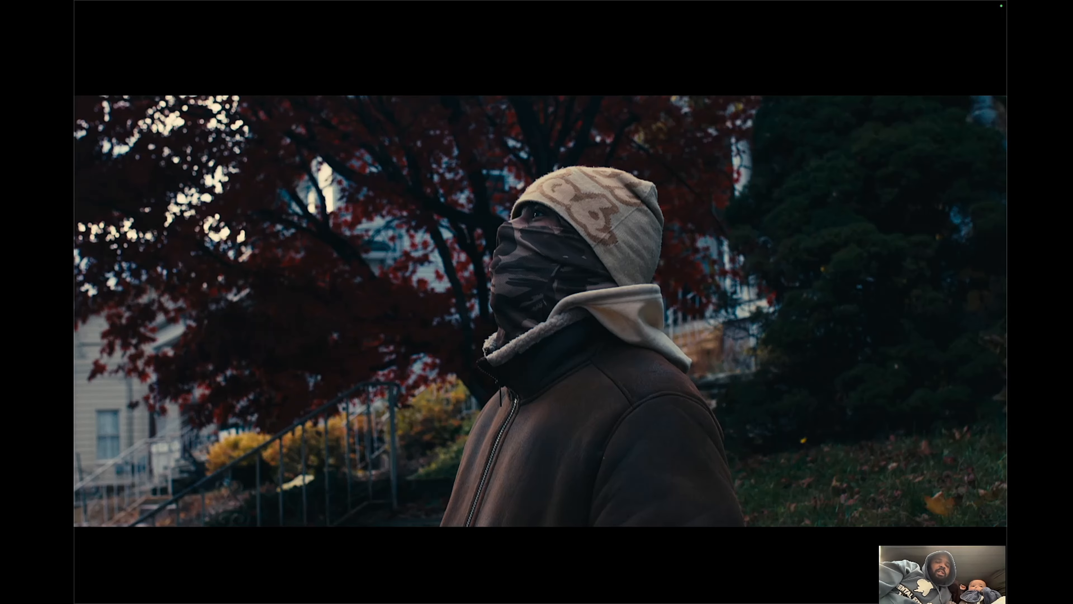
key(super+f)
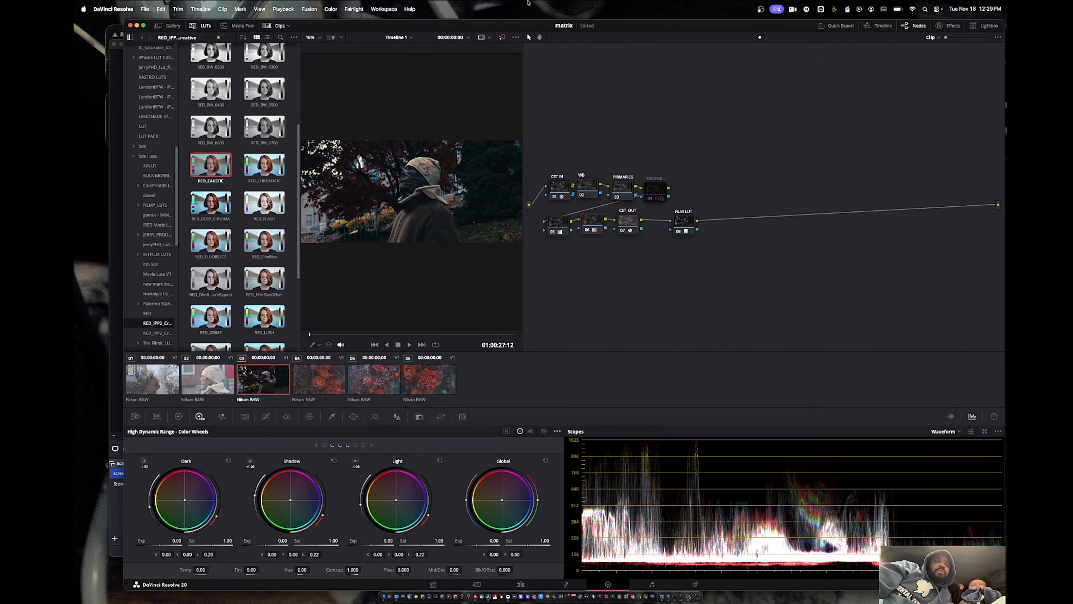
click(206, 26)
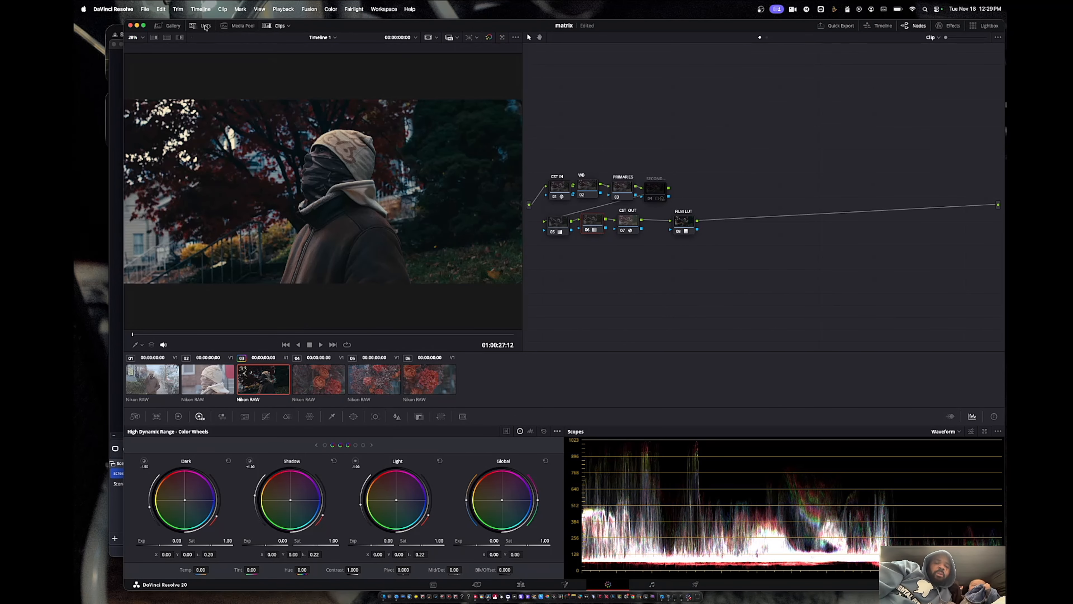
key(super+f)
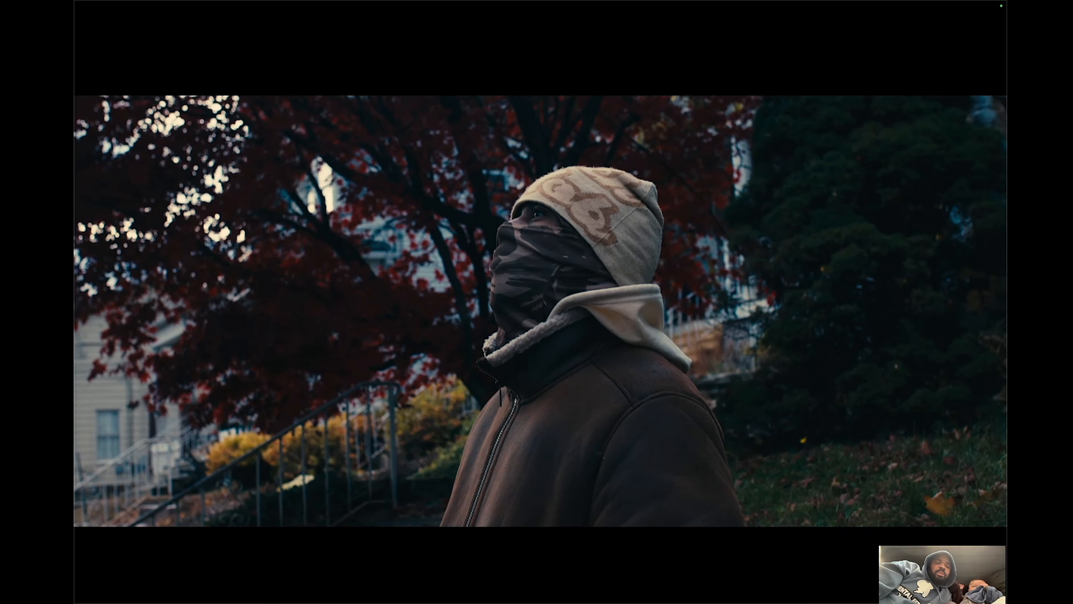
key(super+f)
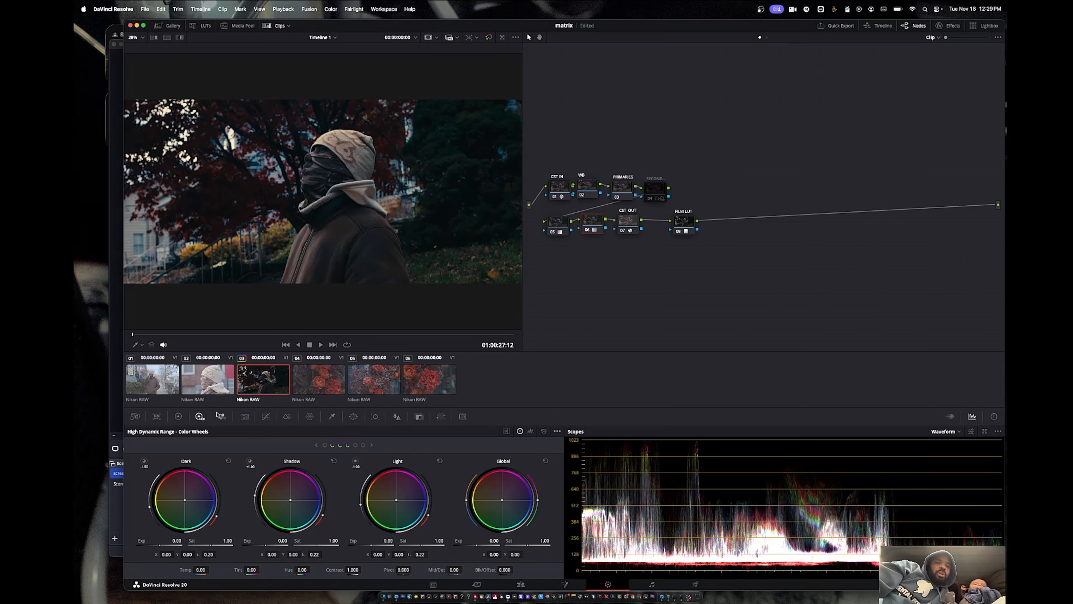
- Bring up the Primaries color wheels on the PRIMARIES node, and switch back from OBS to DaVinci Resolve
click(178, 417)
click(619, 192)
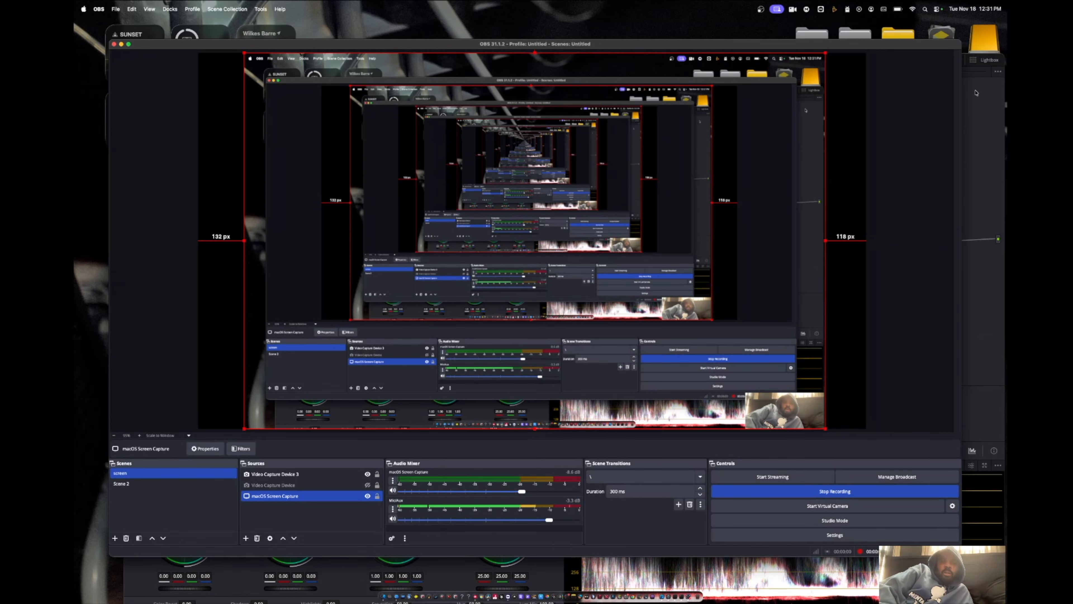
click(975, 92)
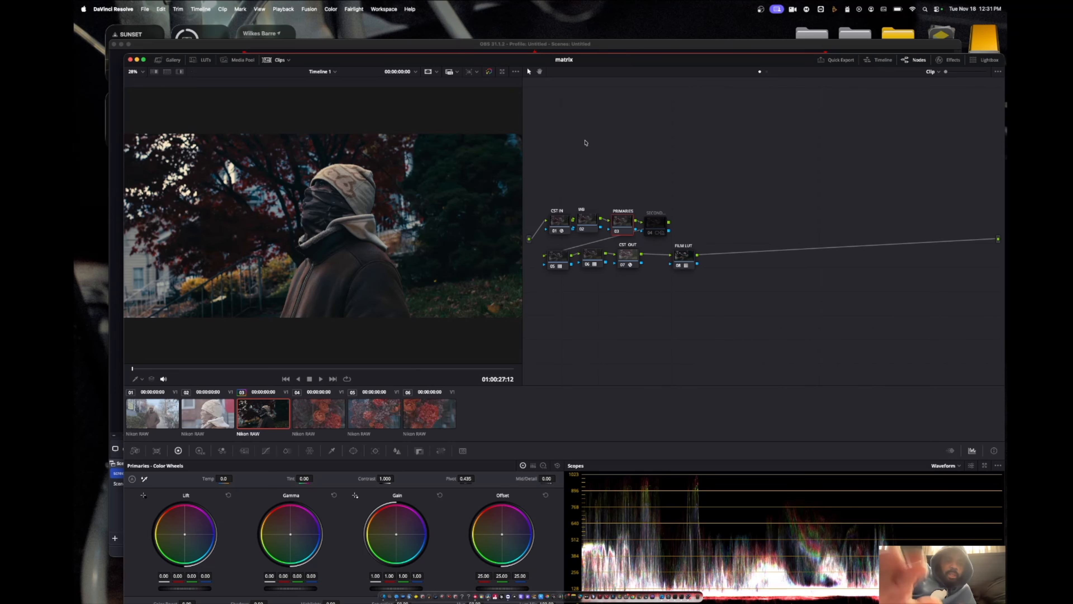
key(XF86MonBrightnessUp)
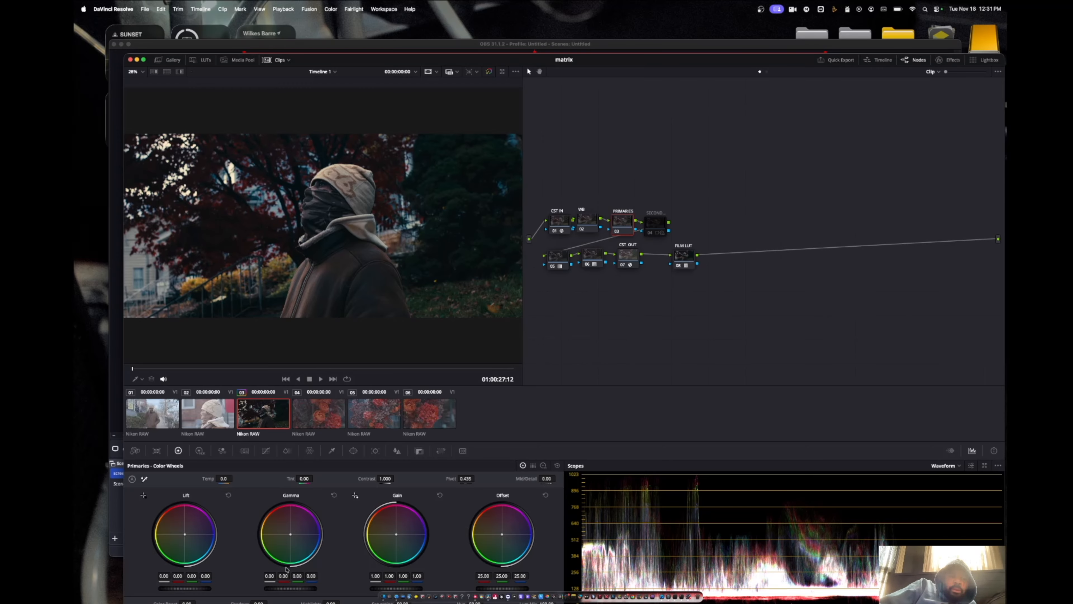
- On the PRIMARIES node, raise the overall Gamma to 0.01 and the HDR Global exposure to 0.48
drag(291, 588, 299, 587)
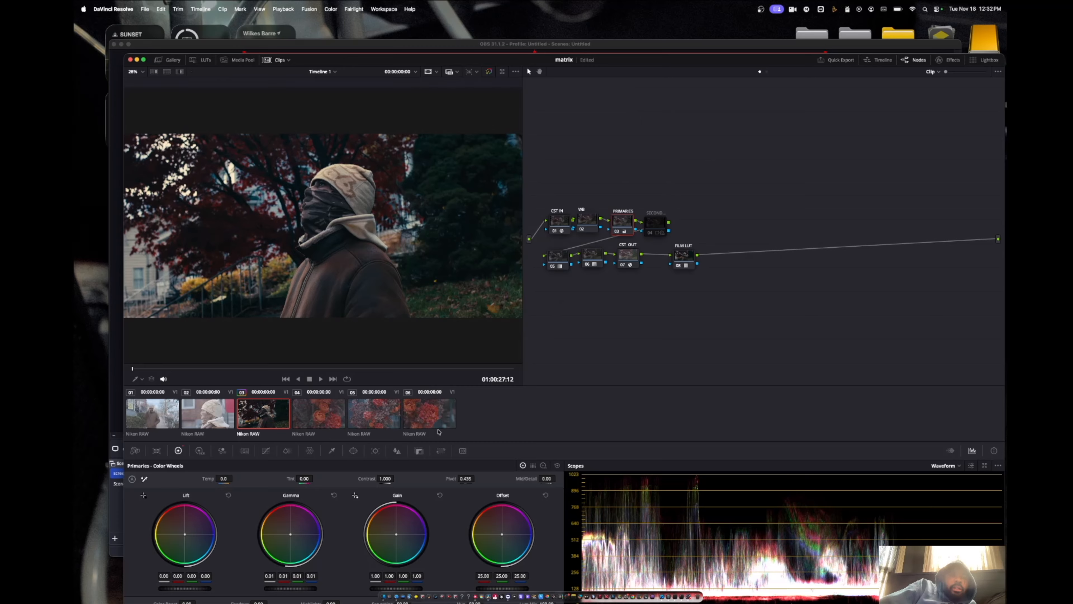
drag(279, 588, 282, 588)
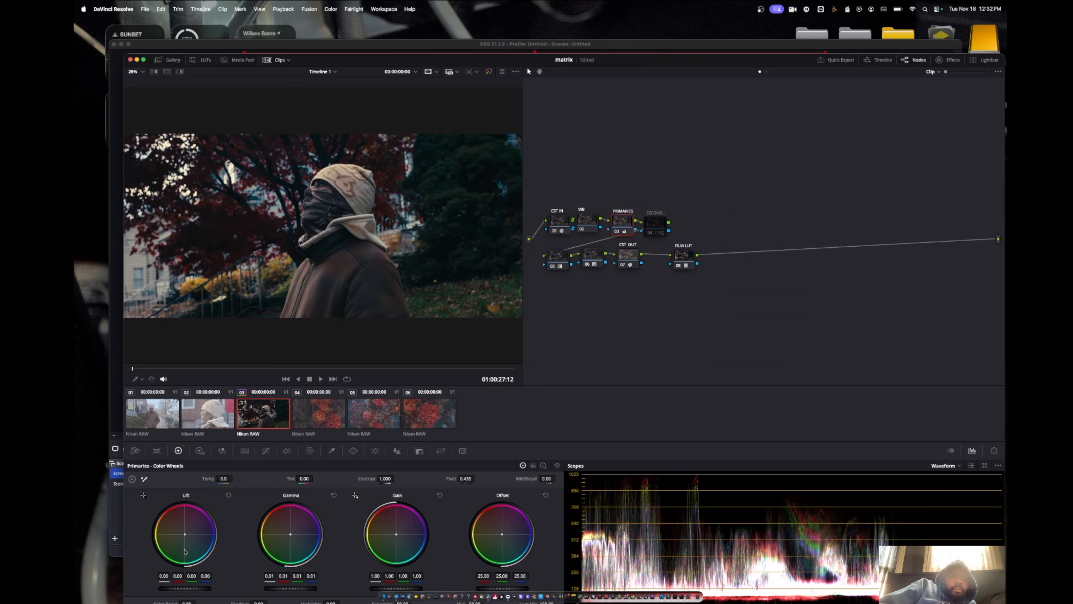
click(199, 450)
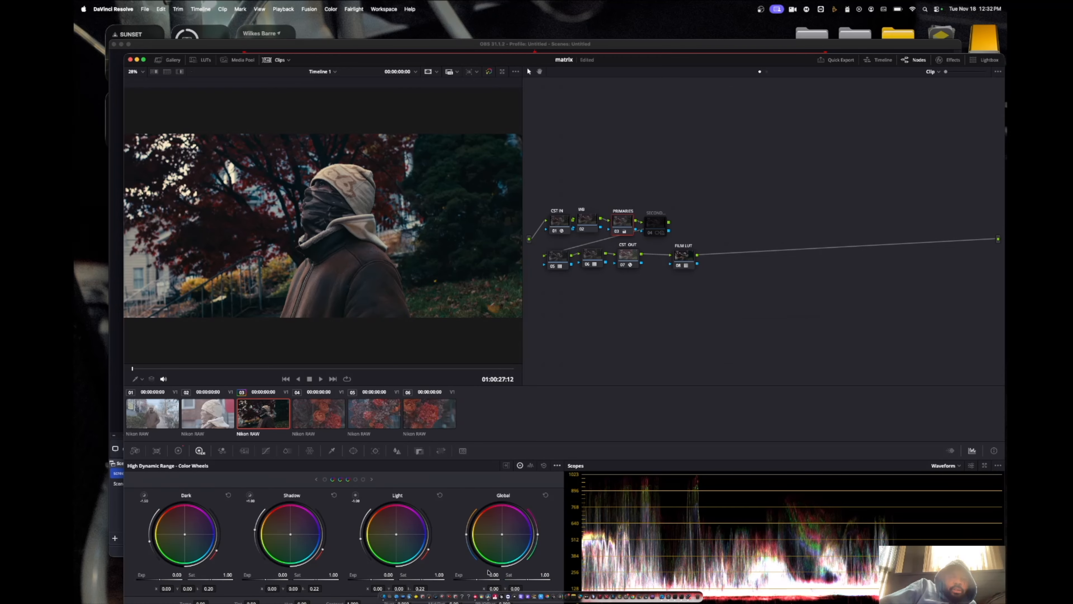
mouse_move(494, 574)
mouse_down()
mouse_move(506, 574)
mouse_move(496, 575)
mouse_up()
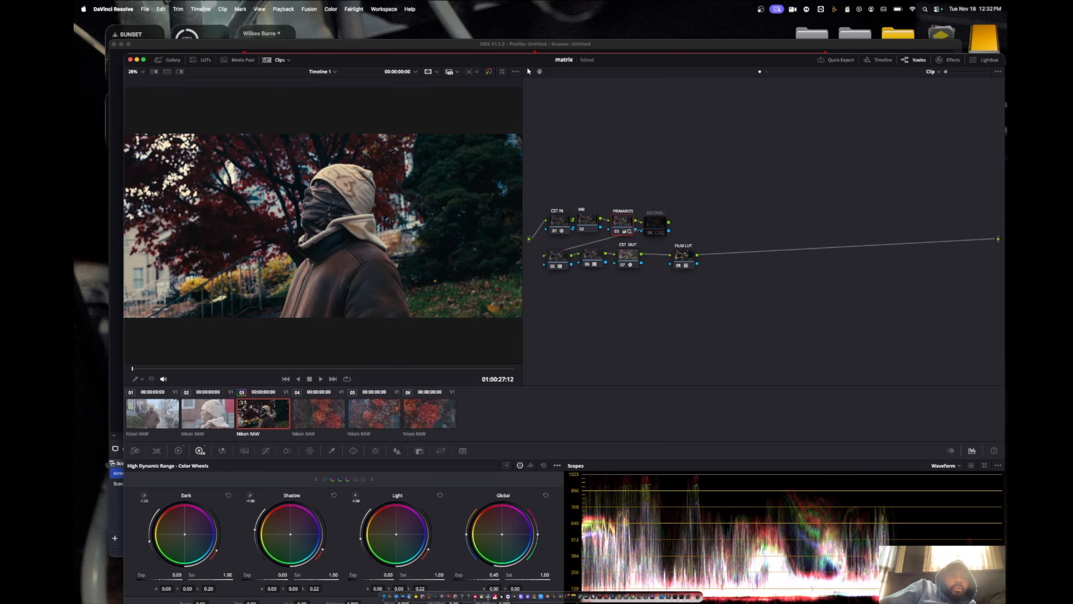
key(super+f)
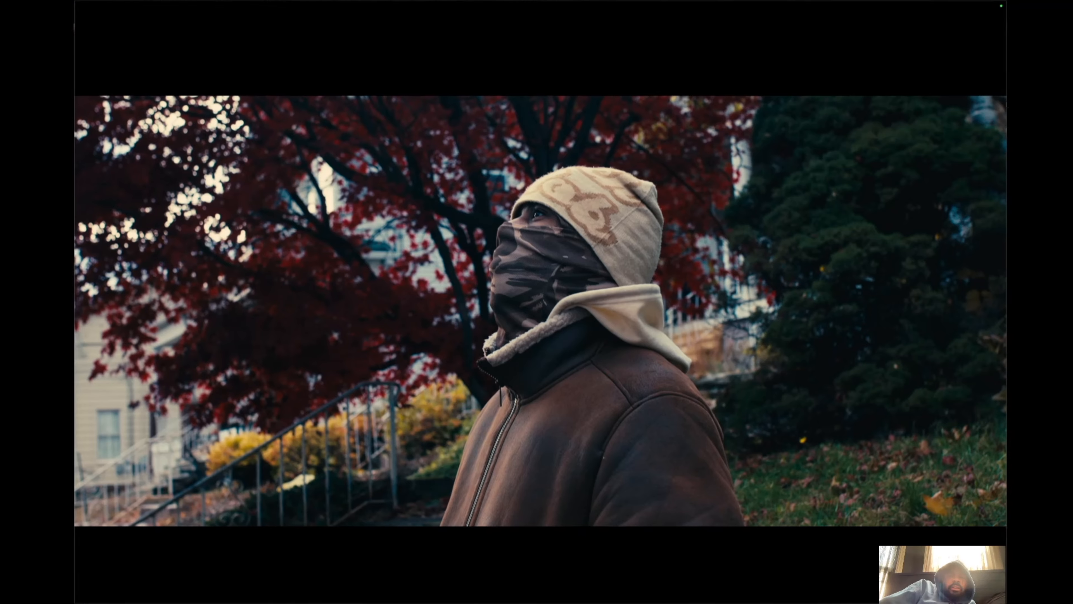
key(super+f)
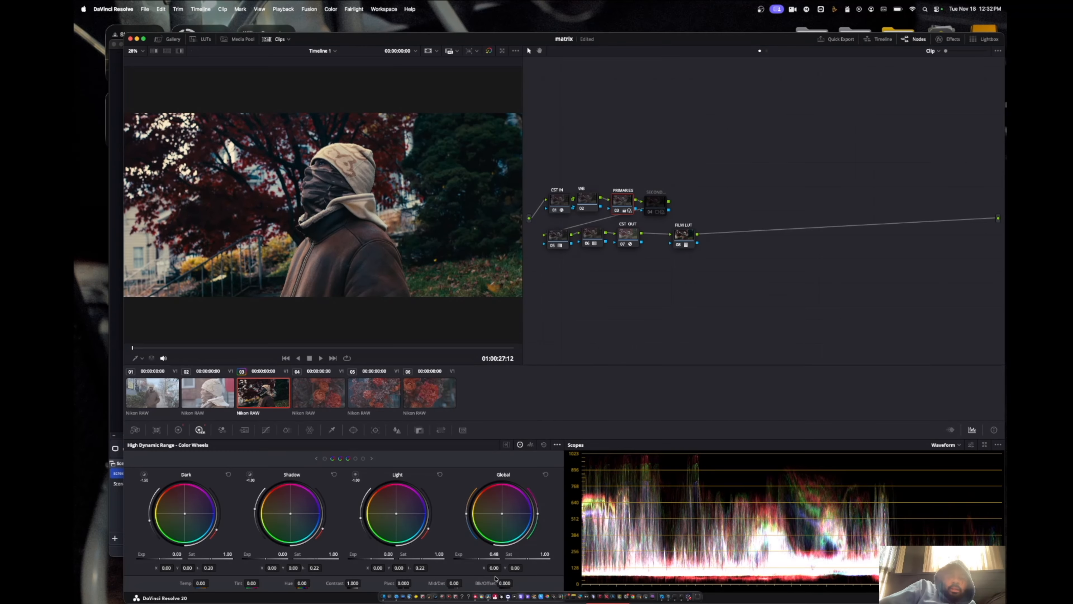
key(super+f)
key(super+f)
- Hide the clip thumbnails and lower the blue Gain to 0.97 on the WB node
click(587, 200)
click(178, 430)
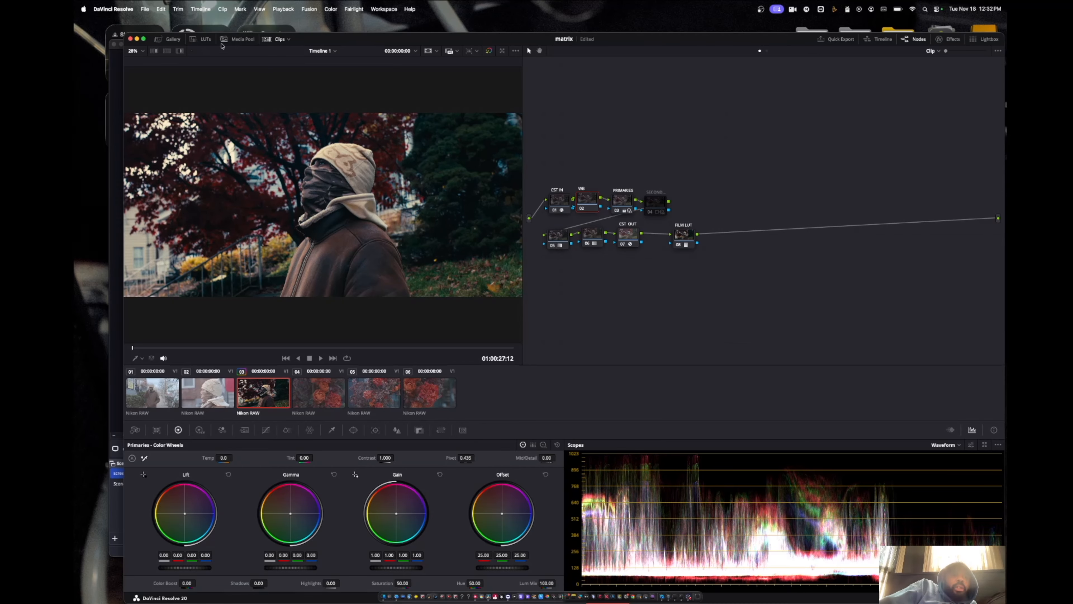
click(278, 38)
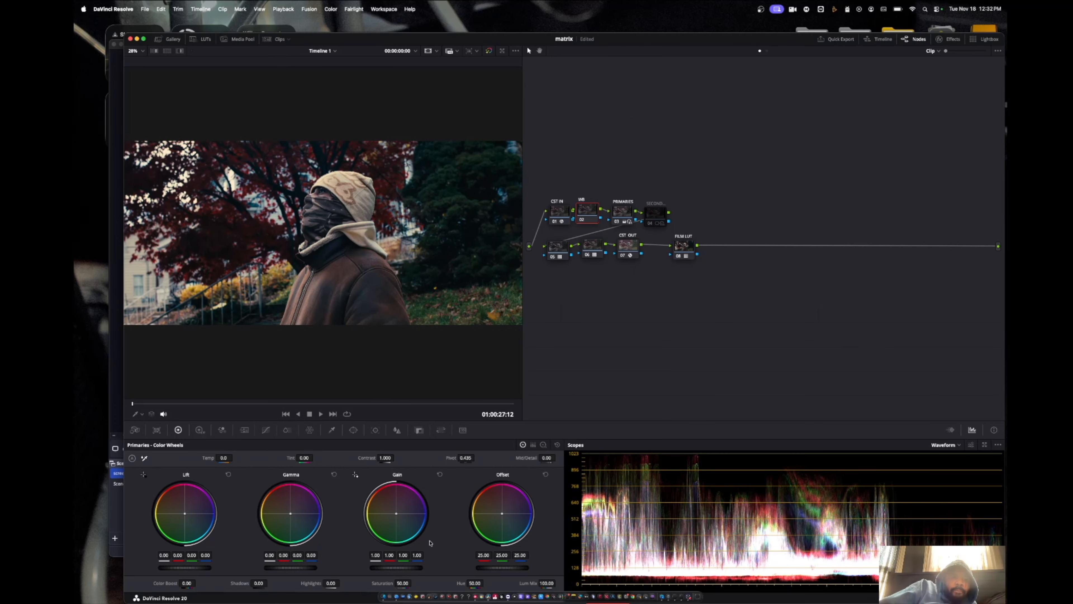
drag(417, 555, 414, 554)
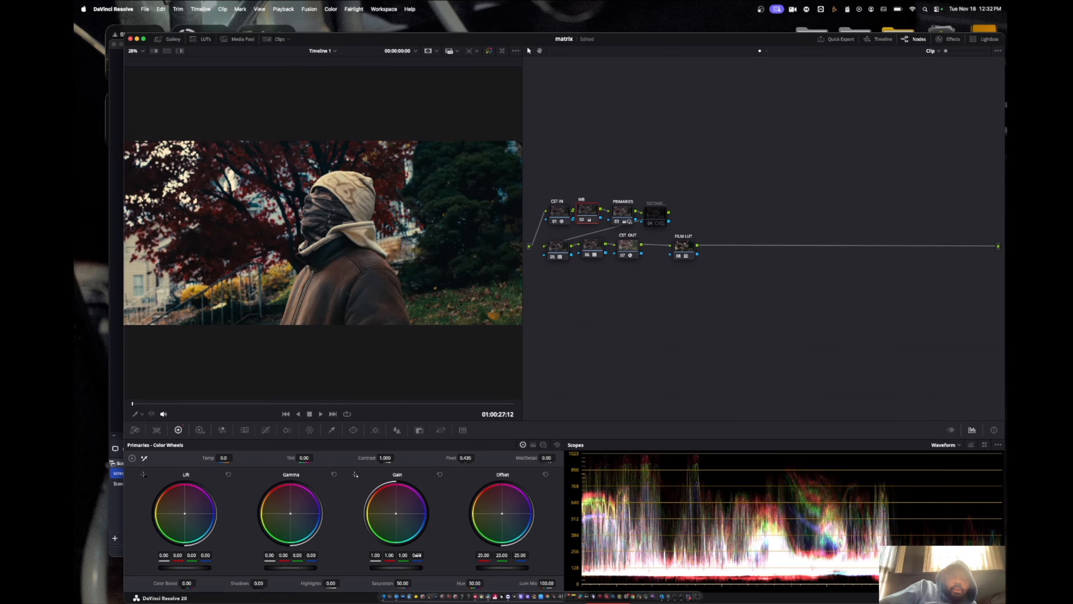
- Examine the warmer white balance on the clip in the full-screen viewer
key(super+f)
key(super+f)
key(super+f)
key(super+f)
key(super+f)
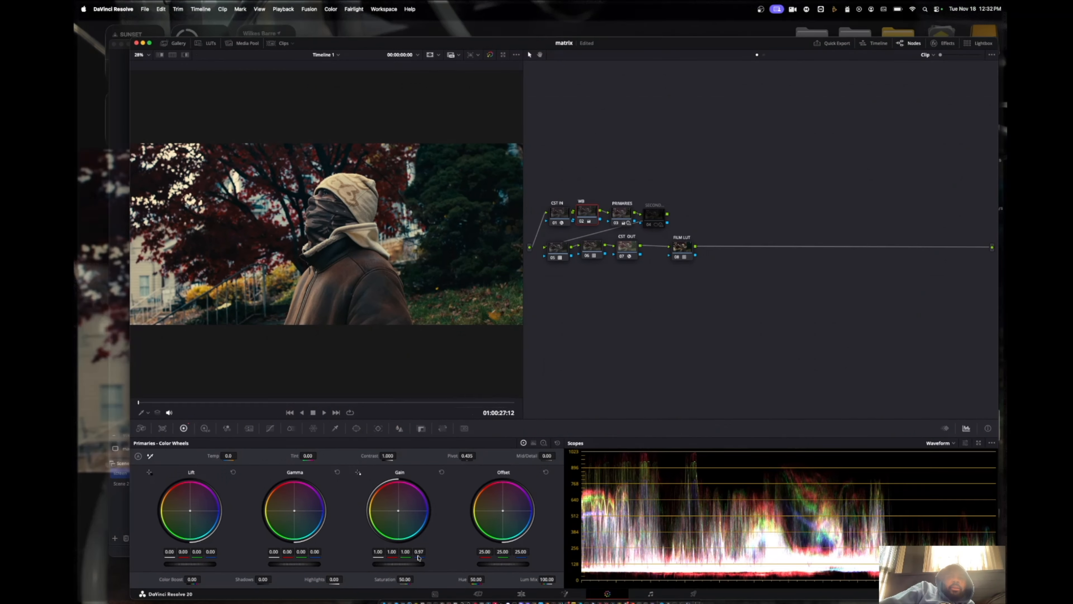
key(super+f)
key(super+f)
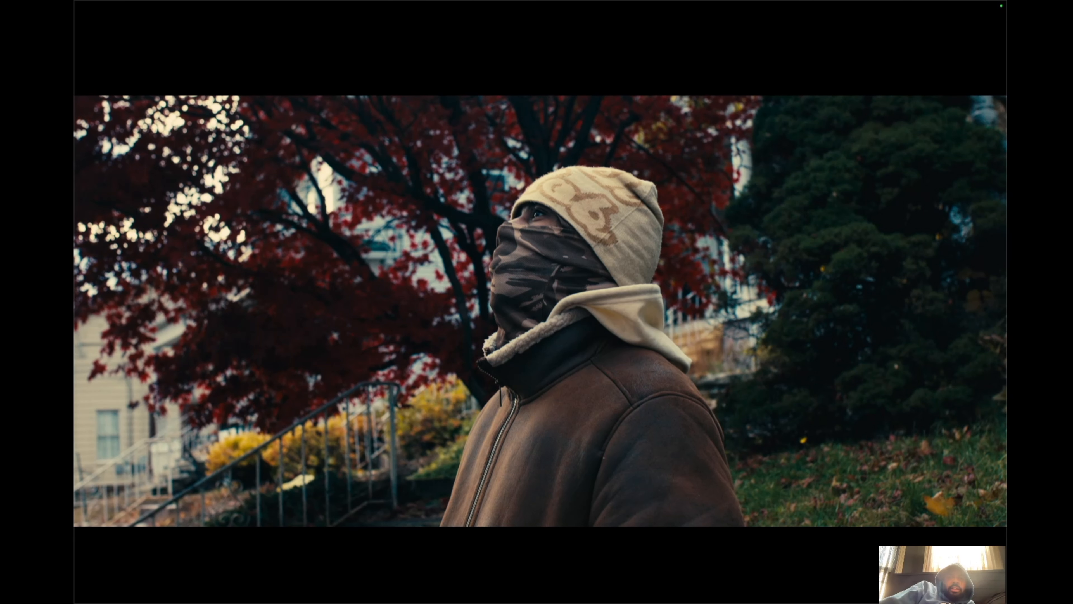
key(super+f)
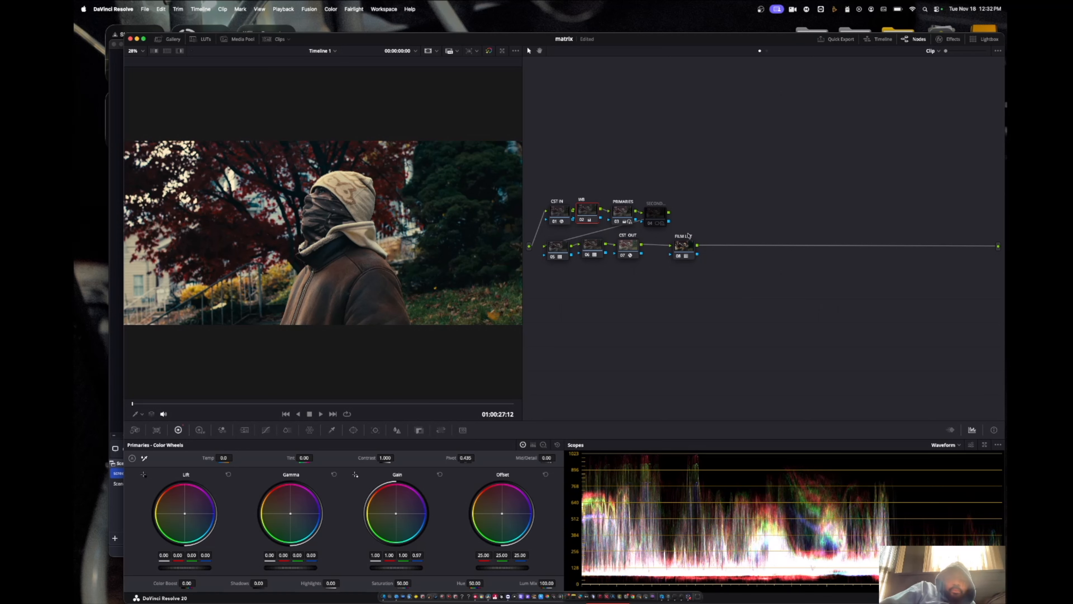
- Move the FILM LUT node next to CST OUT and shift the whole node tree toward the middle of the graph
drag(659, 215, 665, 210)
drag(686, 248, 665, 249)
drag(554, 175, 678, 264)
drag(661, 213, 769, 189)
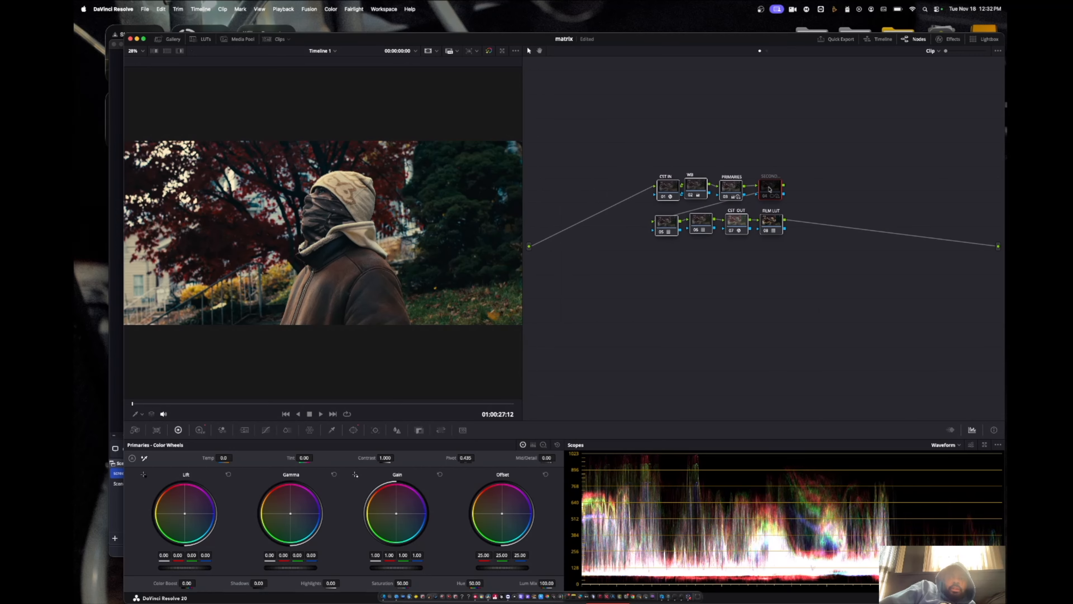
- Add a serial node before node 05, the first node of the second row
click(680, 269)
drag(669, 222, 671, 218)
right_click(671, 218)
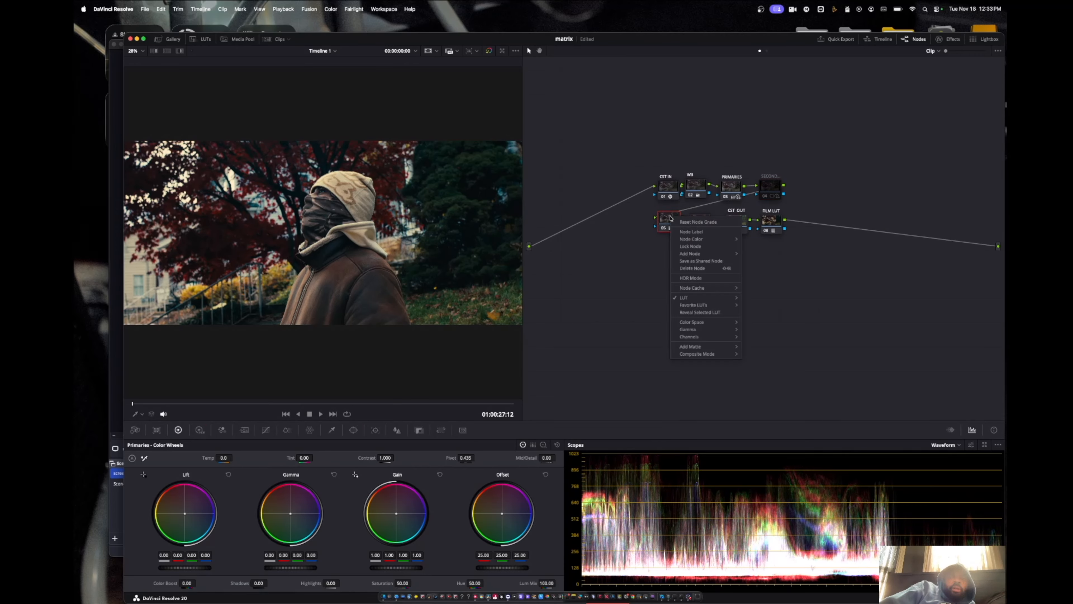
mouse_move(708, 254)
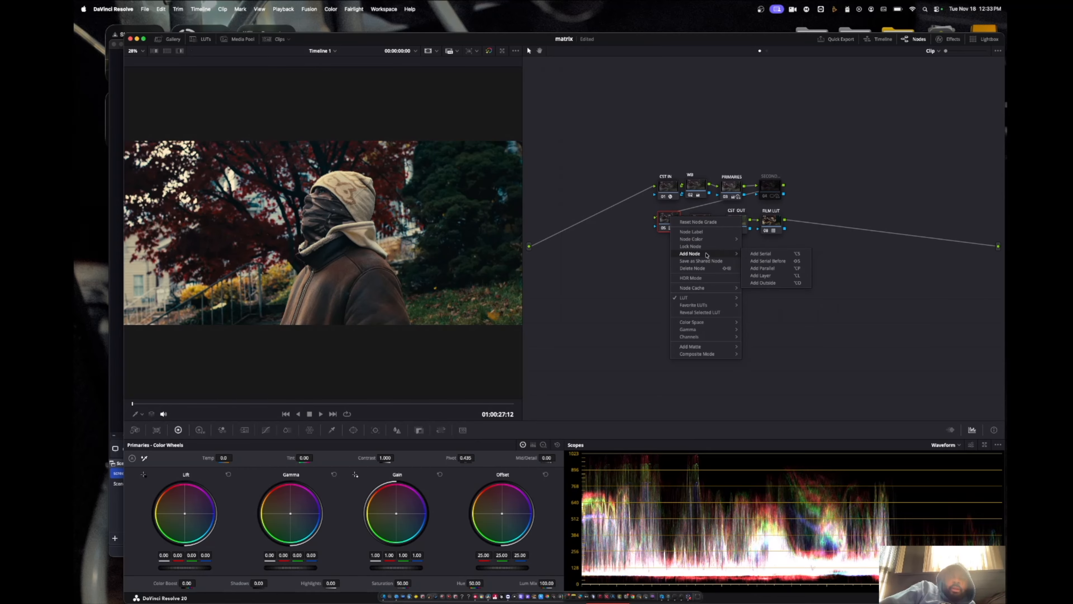
click(761, 262)
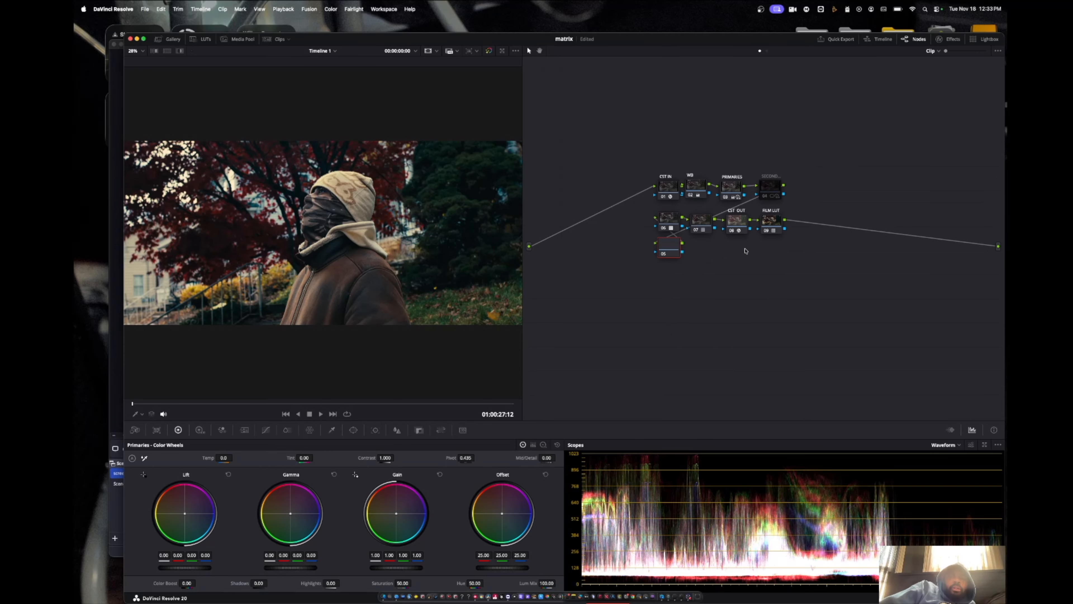
- Arrange nodes 05 and 06 in a middle row, with node 07, CST OUT and FILM LUT in a row beneath
drag(673, 245, 640, 229)
drag(822, 218, 660, 301)
drag(675, 227, 723, 226)
drag(769, 302, 663, 265)
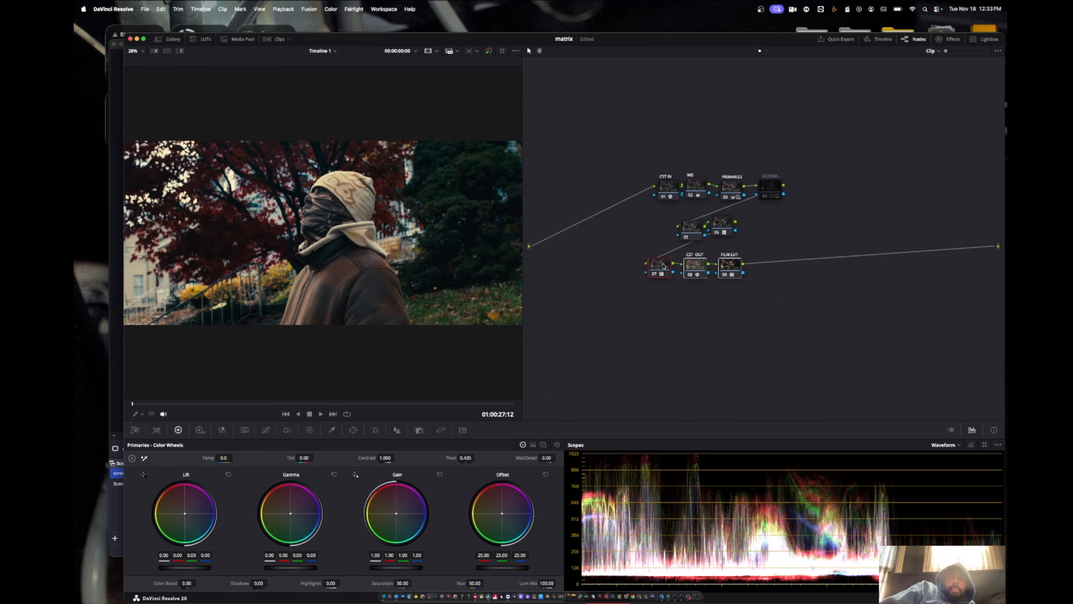
- Label node 06 LOOK and node 07 LUT
click(721, 224)
right_click(725, 224)
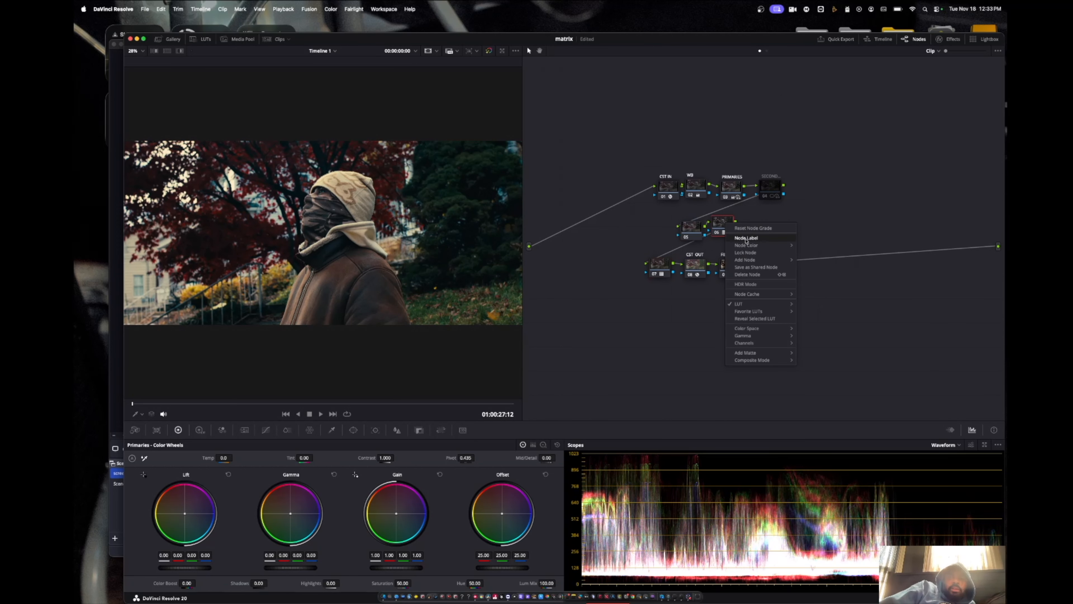
click(746, 238)
text(LOOK)
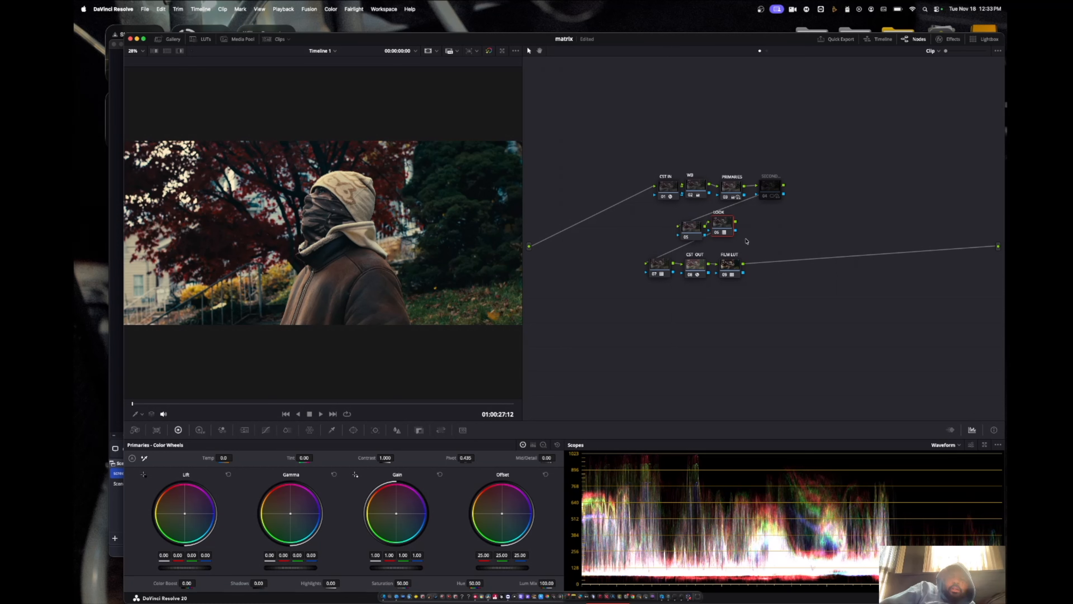
right_click(652, 271)
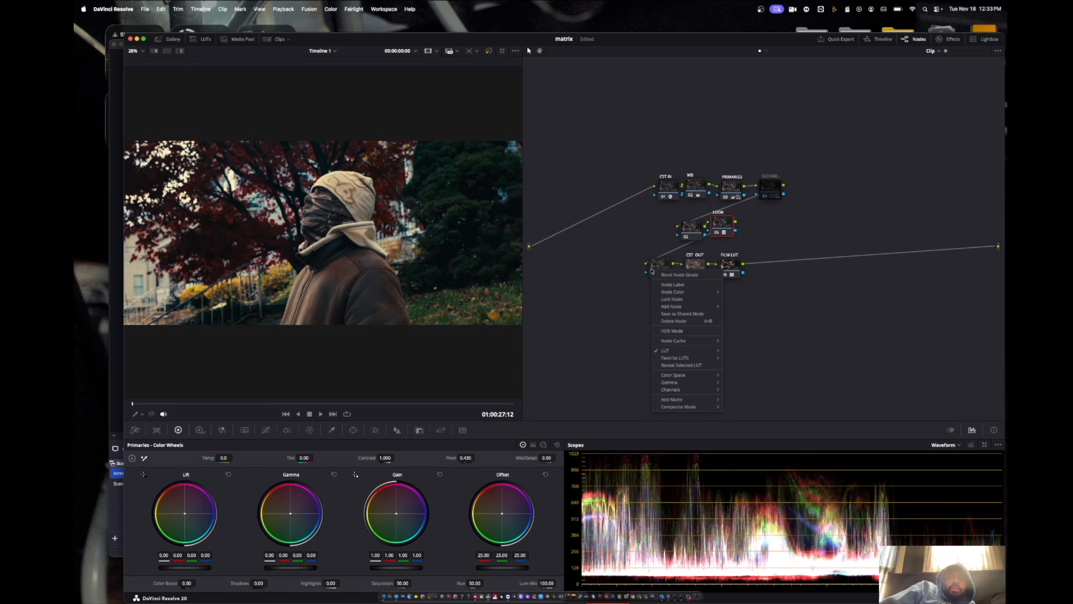
click(688, 285)
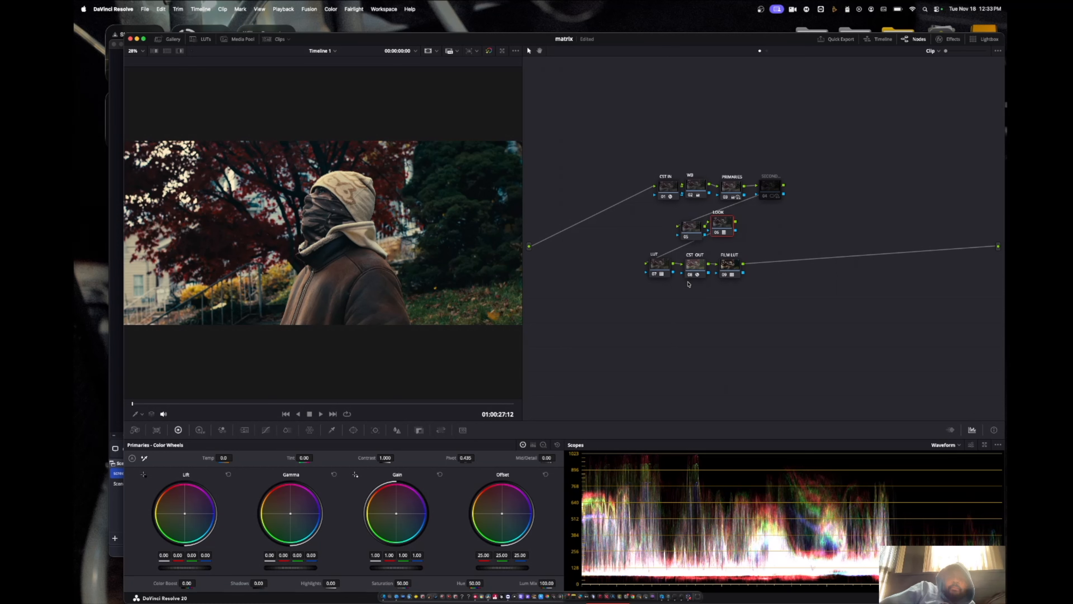
- Align the new node 05 beside the LOOK node and label it GLOW
drag(692, 227, 684, 221)
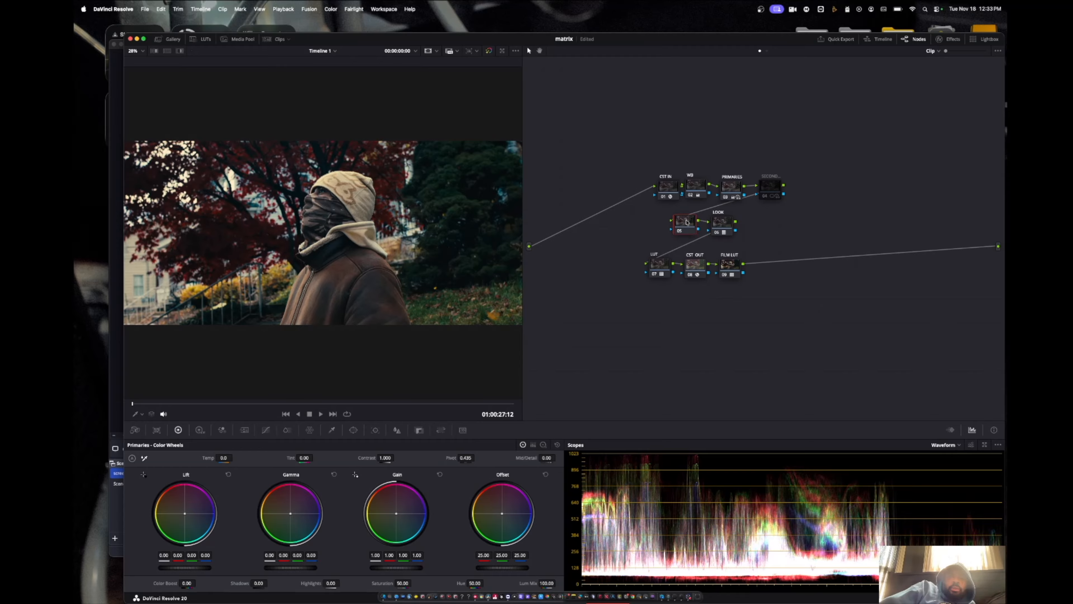
right_click(685, 221)
click(708, 236)
text(G)
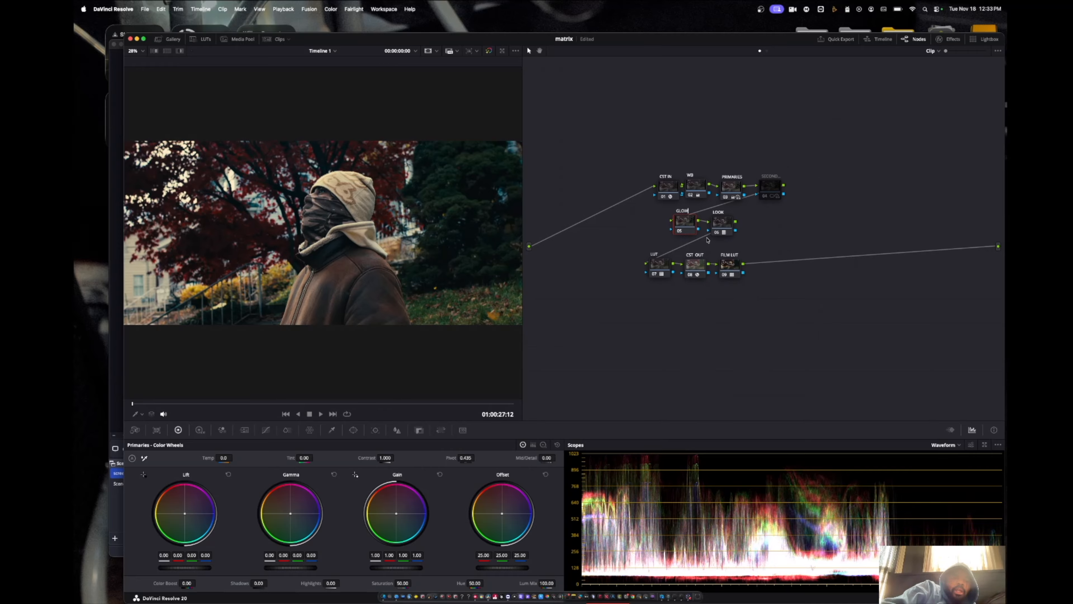
text(LOW)
key(Return)
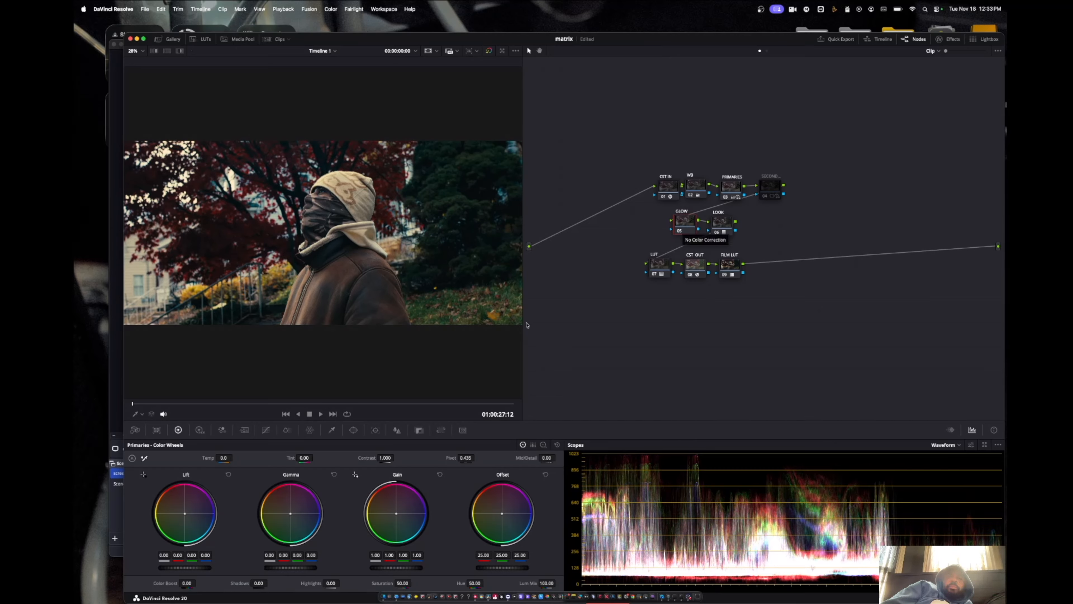
- Widen the viewer, then find the Glow effect in the effects library and apply it to the GLOW node
drag(523, 323, 752, 333)
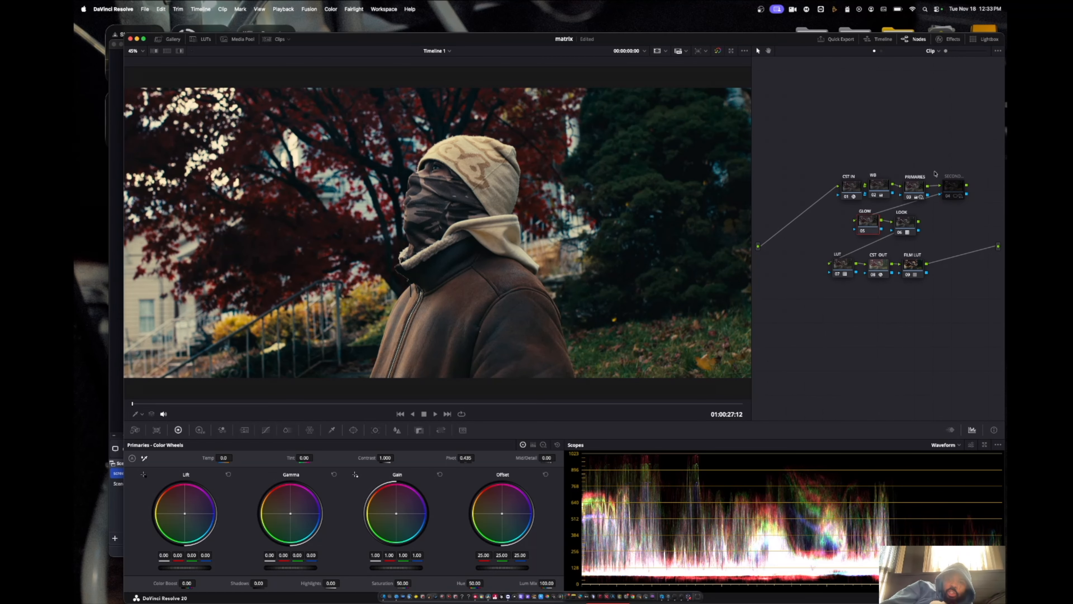
click(949, 39)
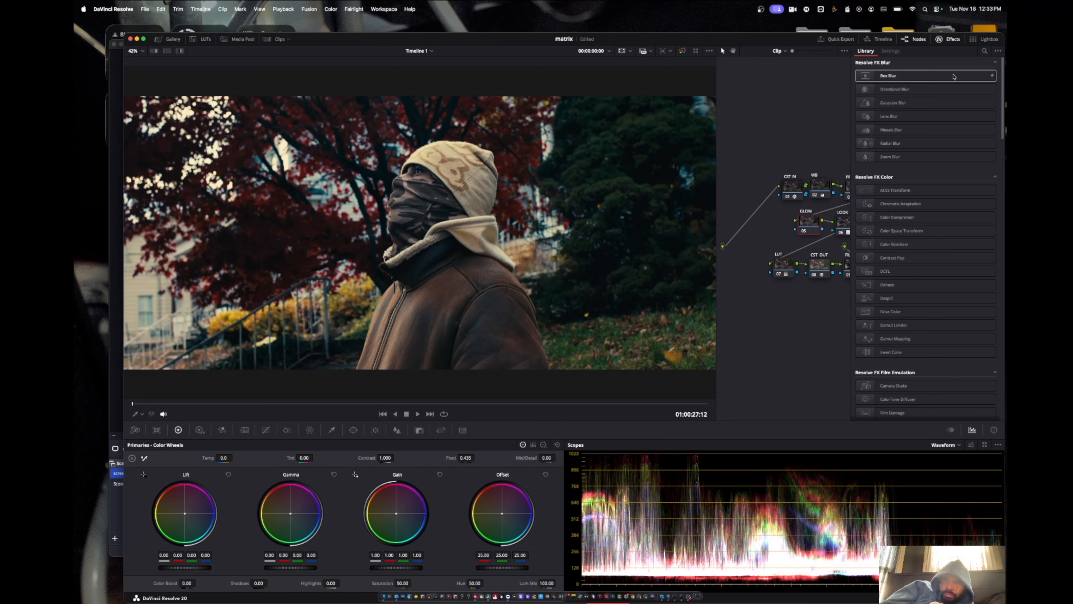
click(982, 54)
text(G)
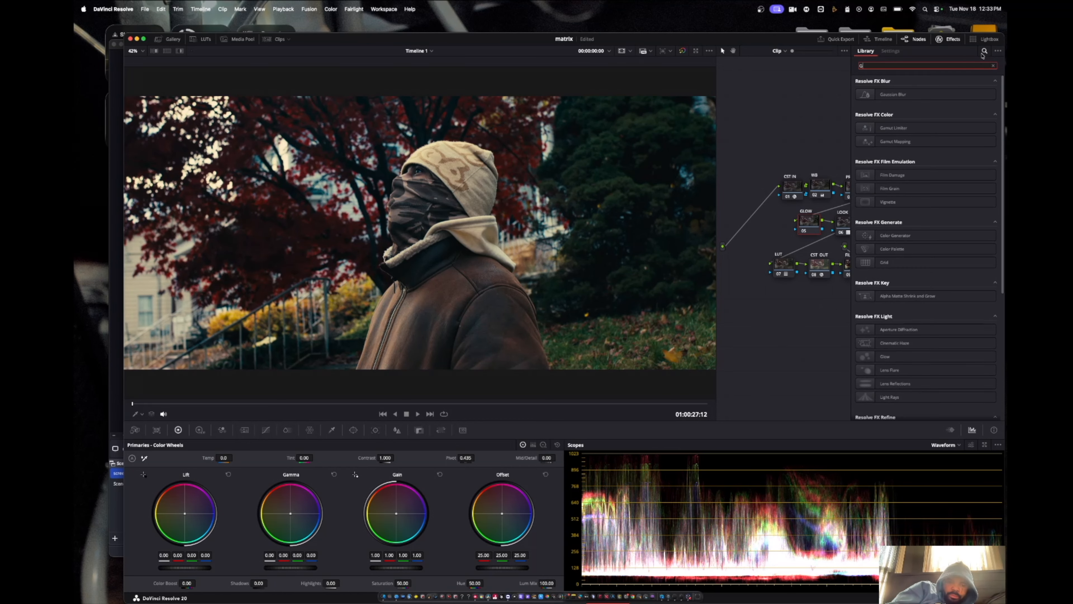
text(LOW)
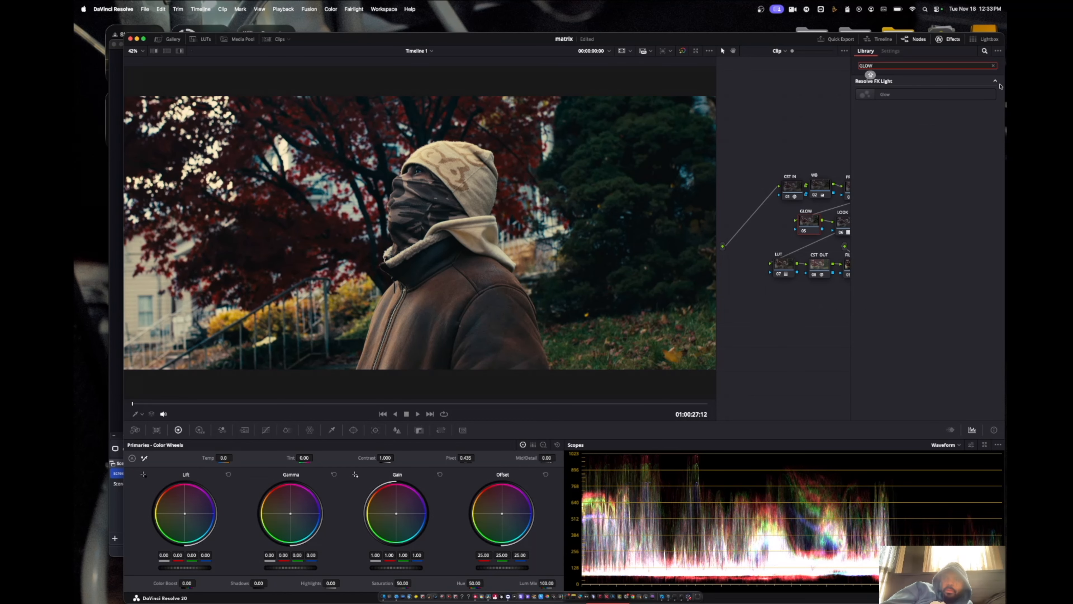
drag(885, 95, 809, 226)
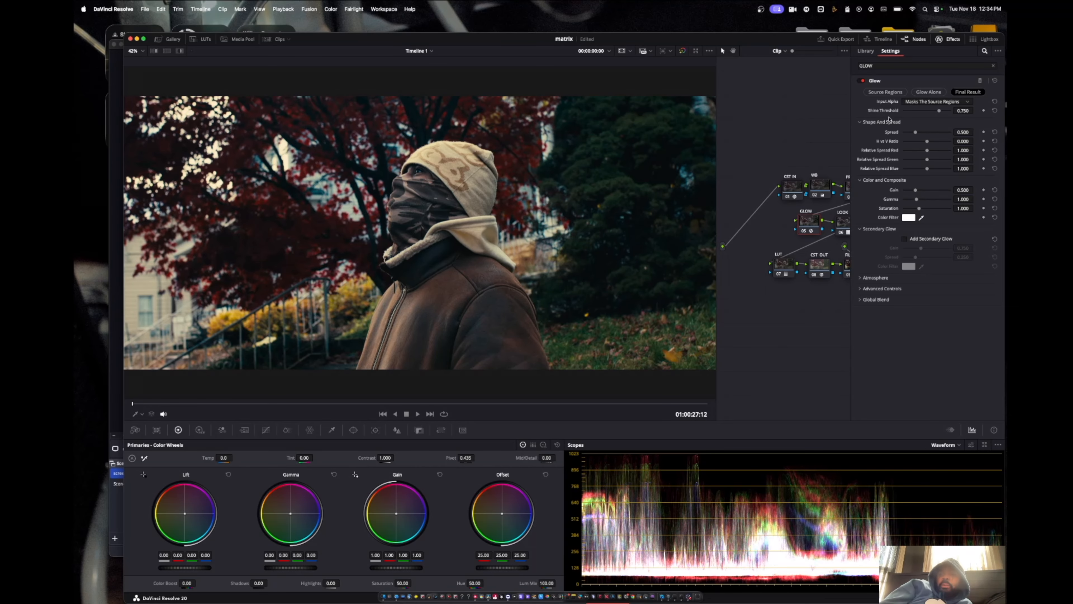
- Configure the Glow effect with Shine Threshold and Spread at 0, Composite Type Softlight and Gain about 0.569
drag(938, 110, 903, 111)
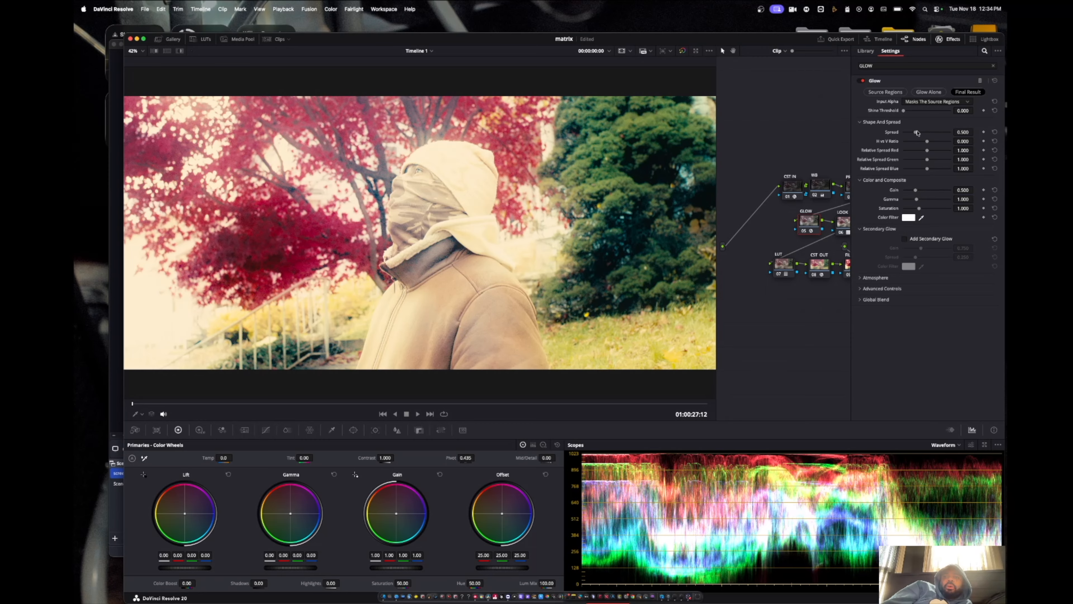
drag(915, 134, 902, 133)
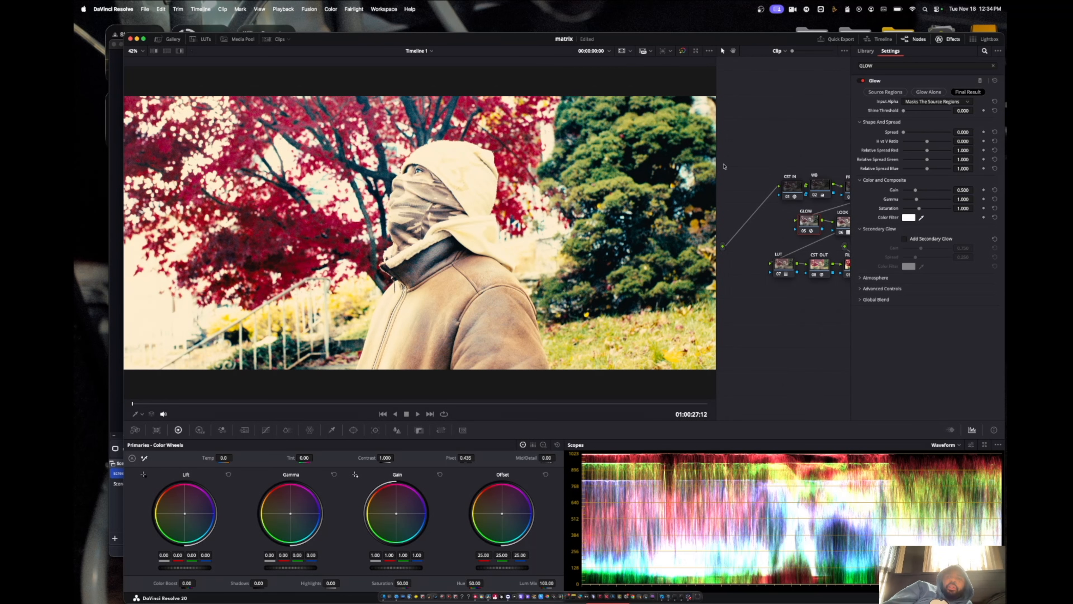
click(891, 291)
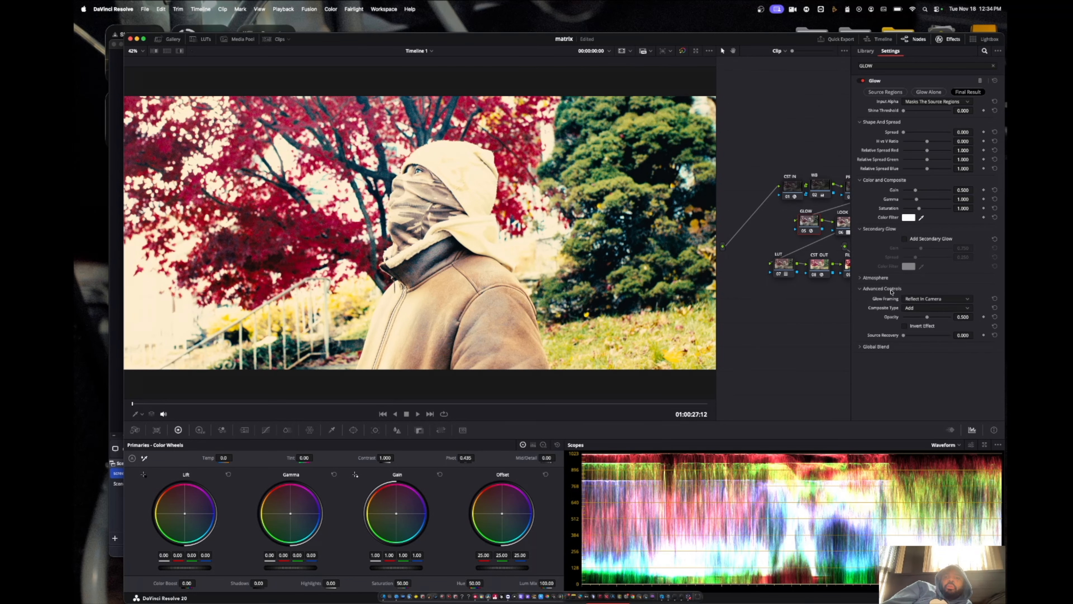
click(911, 310)
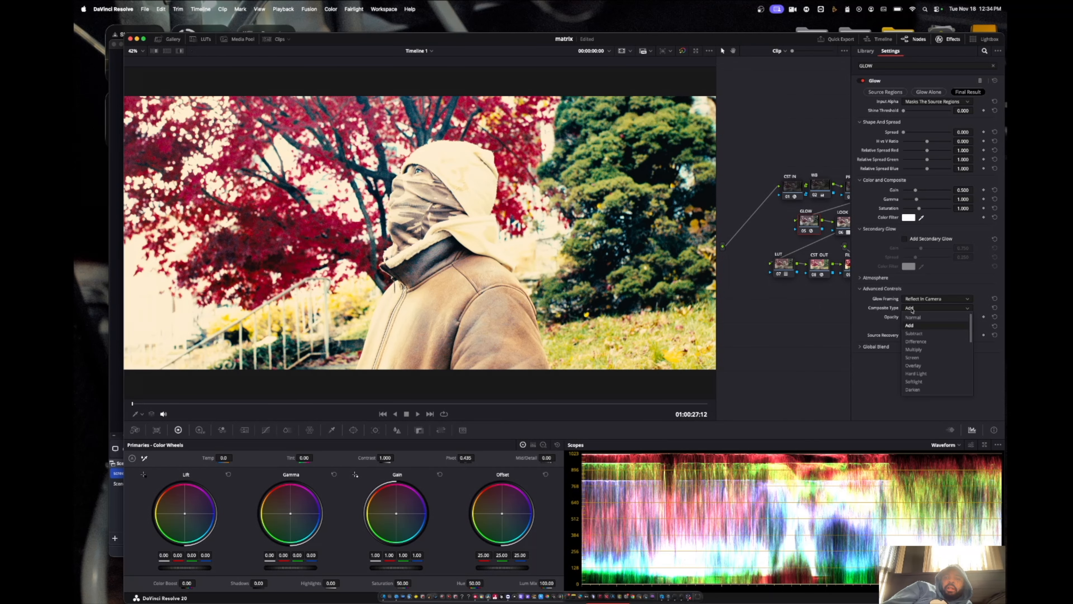
click(913, 382)
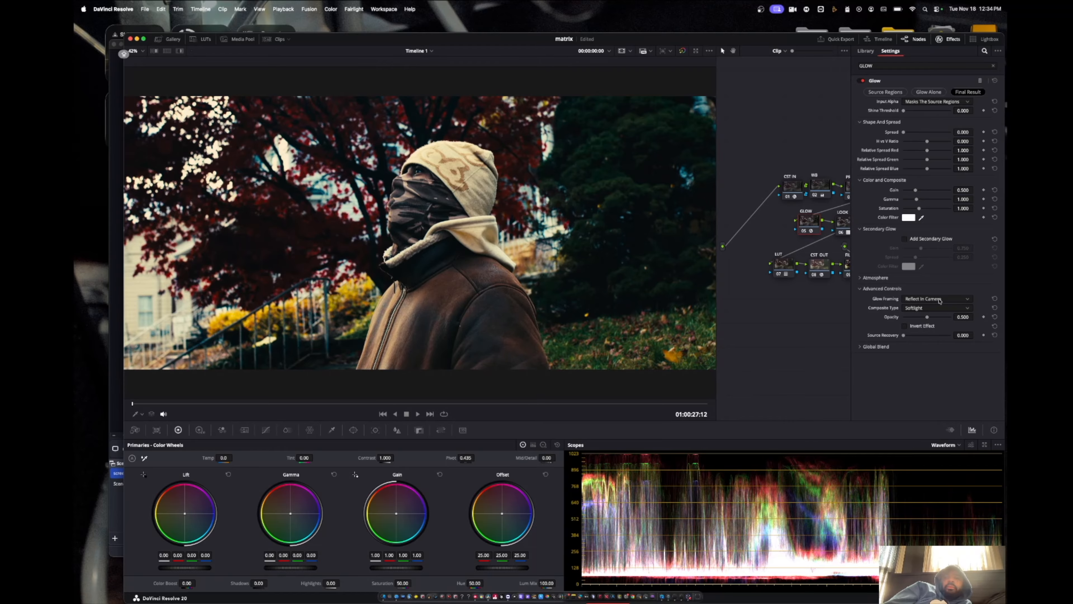
drag(915, 191, 917, 186)
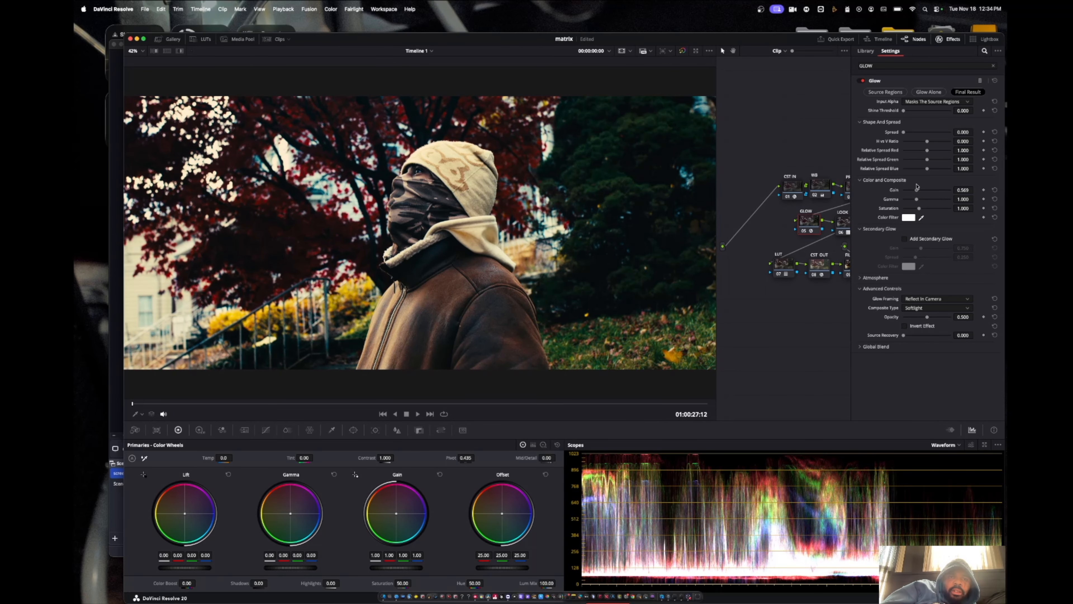
- Check the glow at full-screen size, close the effects library, and raise the Lift master to 0.01 on the PRIMARIES node
key(super+f)
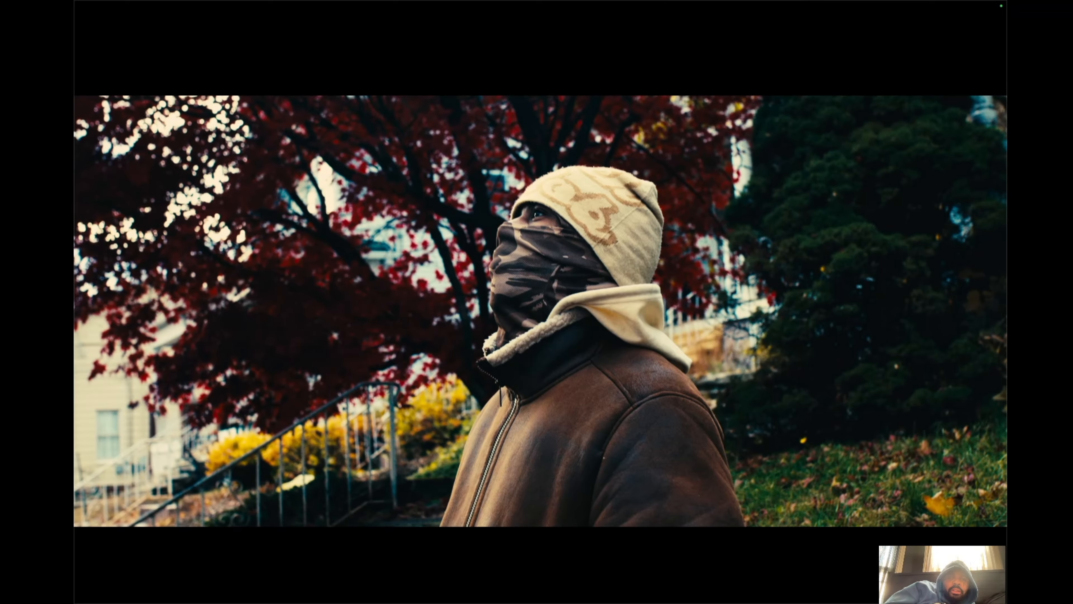
key(super+f)
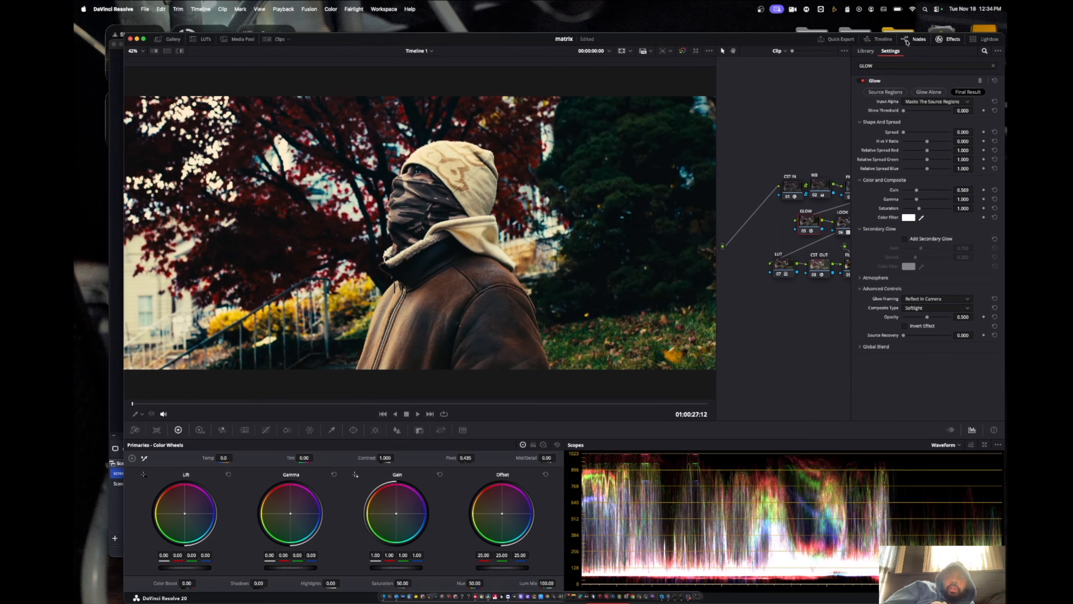
click(941, 39)
click(911, 178)
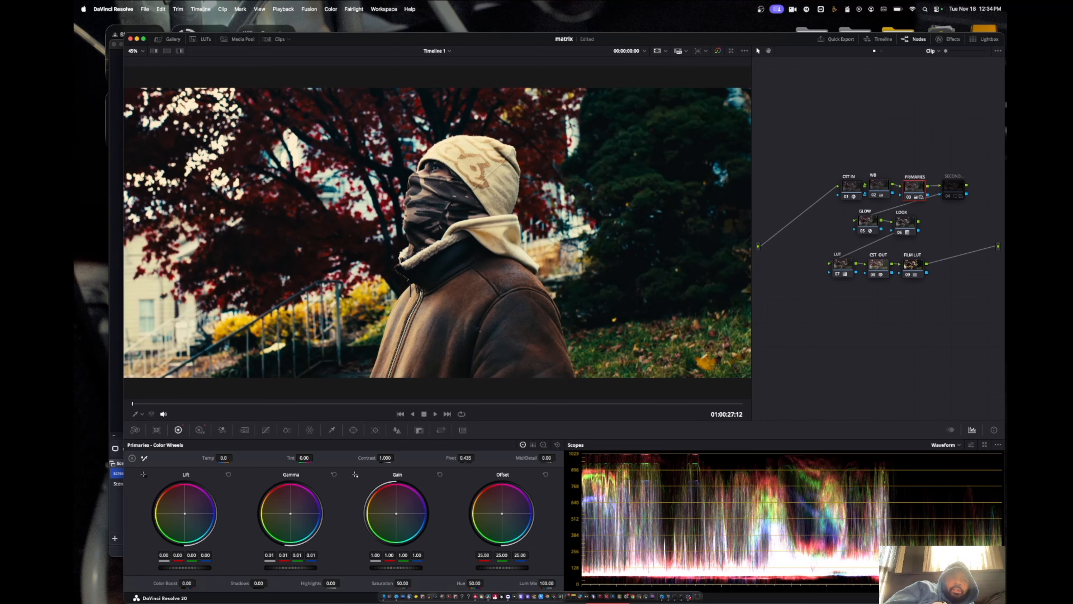
drag(185, 567, 189, 567)
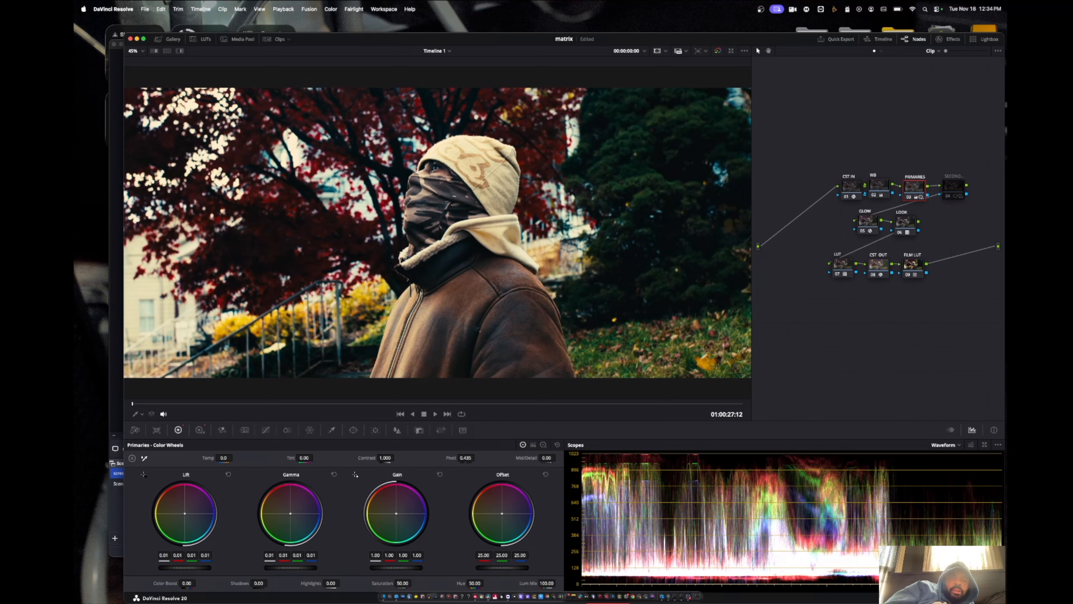
- Lower the HDR Light zone's exposure to about -2.88 and the primaries Highlights to about -88.50
click(200, 430)
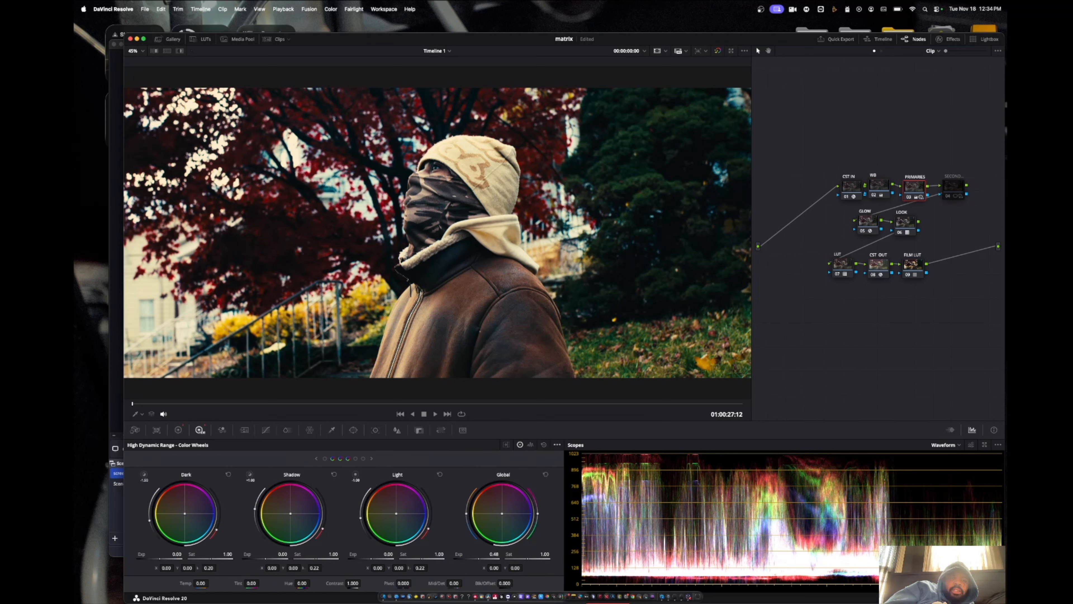
drag(387, 553, 357, 555)
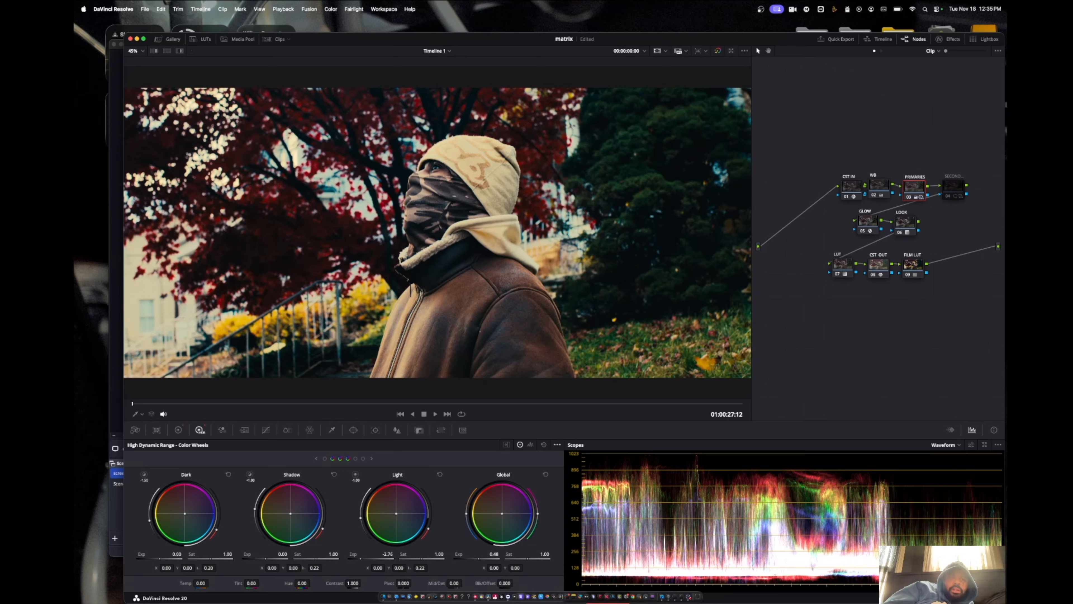
click(179, 430)
drag(332, 583, 291, 582)
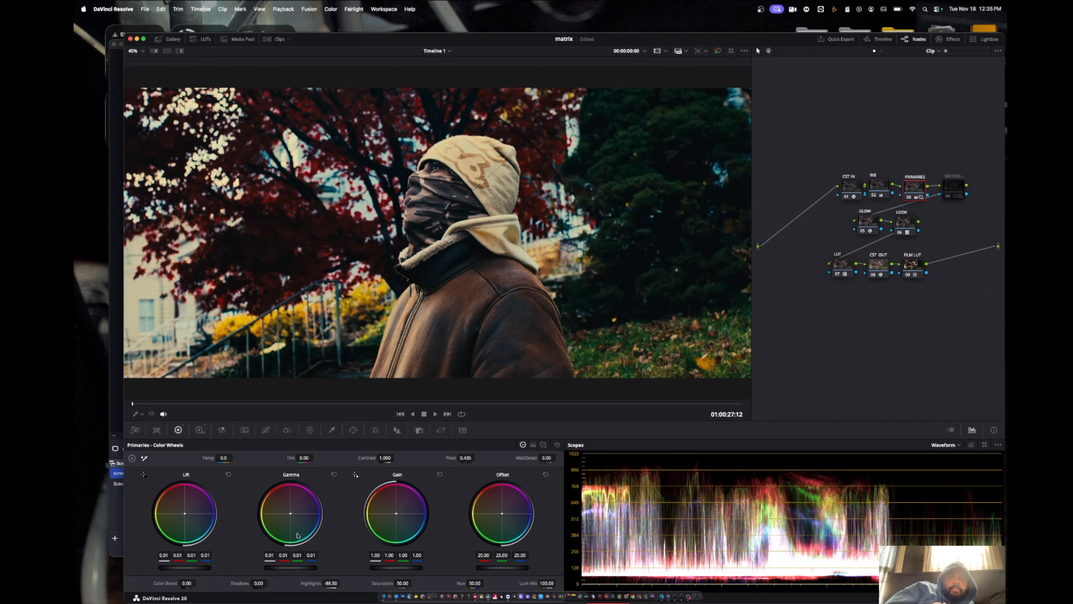
- Raise the HDR Global exposure to about 0.58 and check the image at full-screen size
click(199, 430)
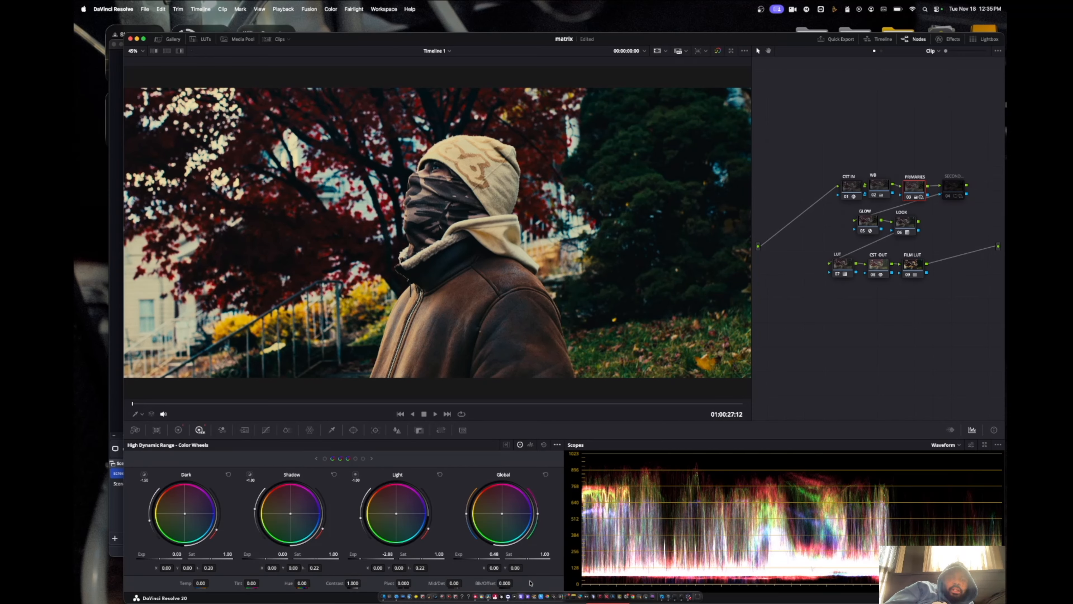
drag(488, 551, 493, 551)
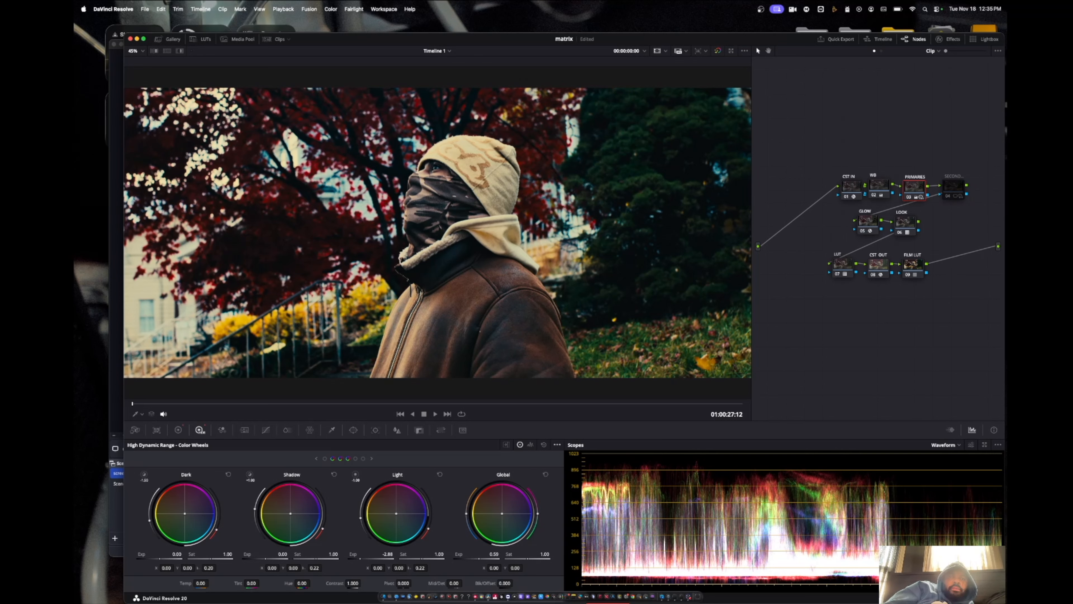
key(super+f)
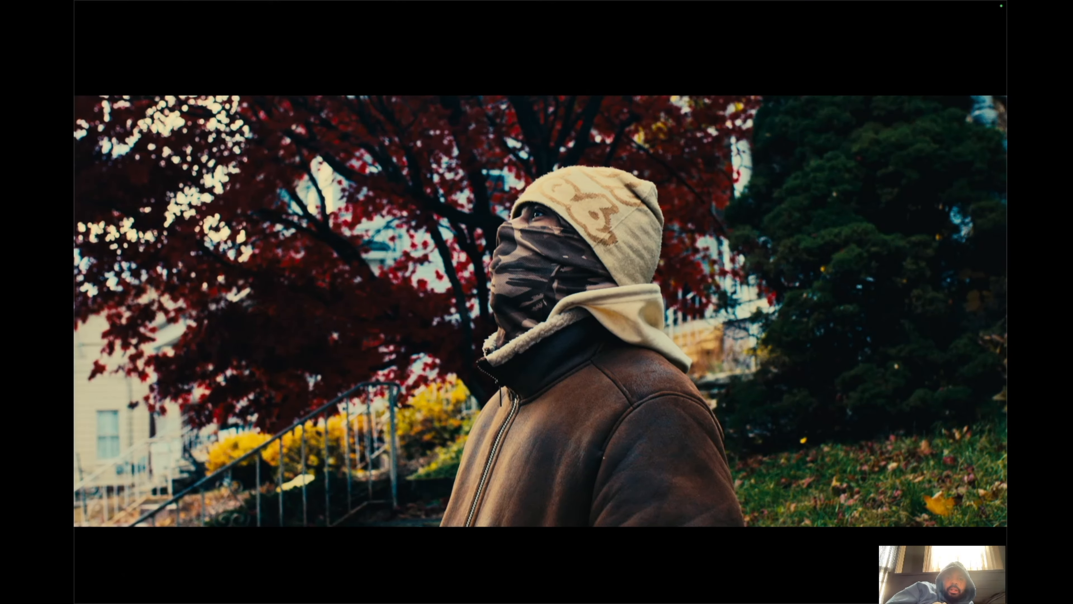
key(super+f)
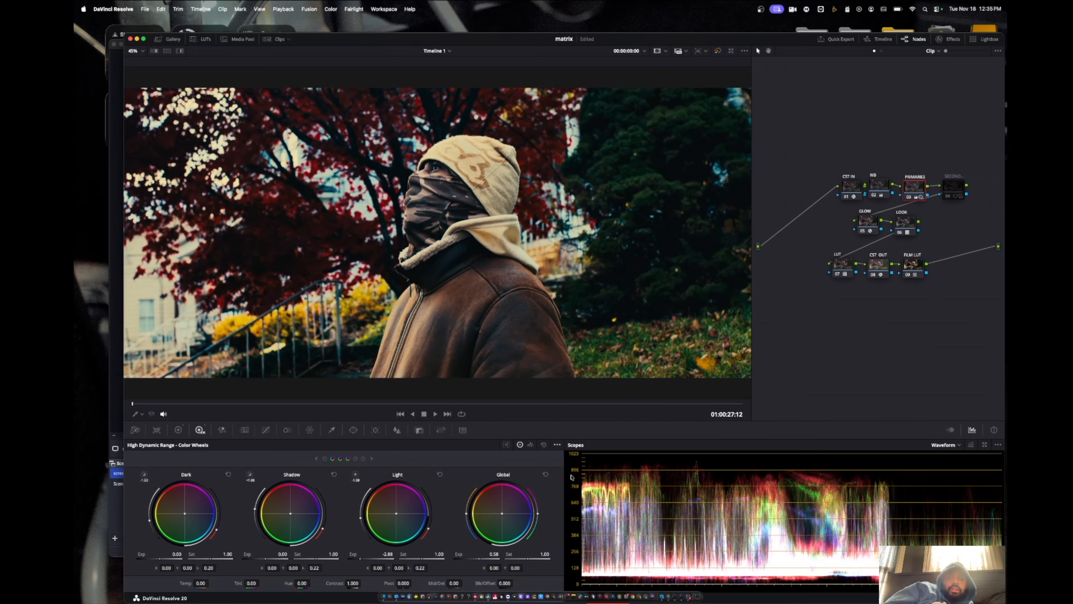
- Go to the frame at 01:00:39:03, inspect the HDR Dark zone's highlighted range, and raise its exposure to about 0.52
click(579, 404)
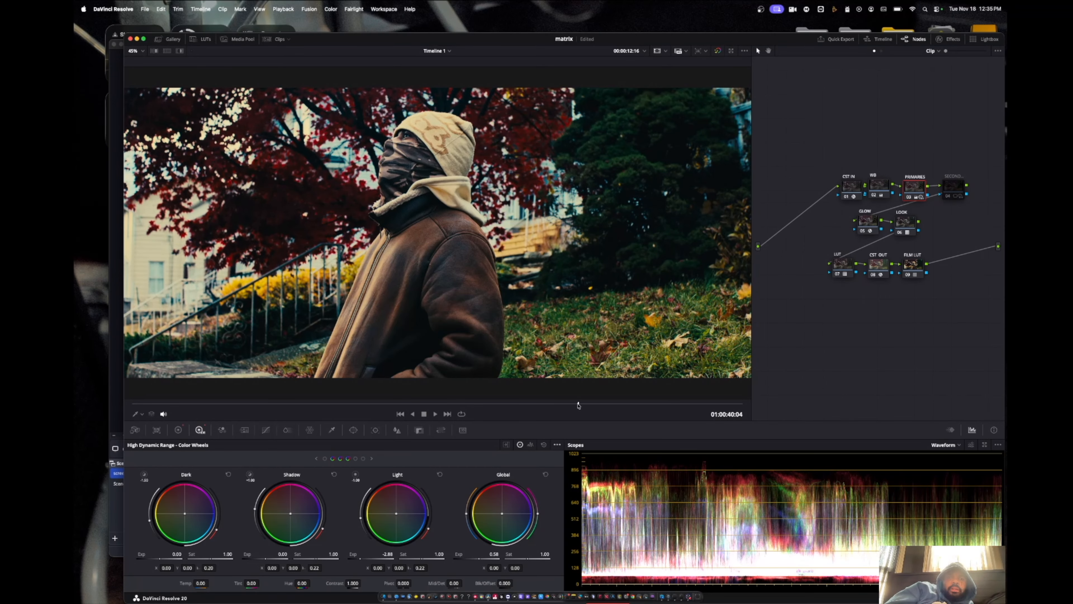
drag(541, 405, 519, 404)
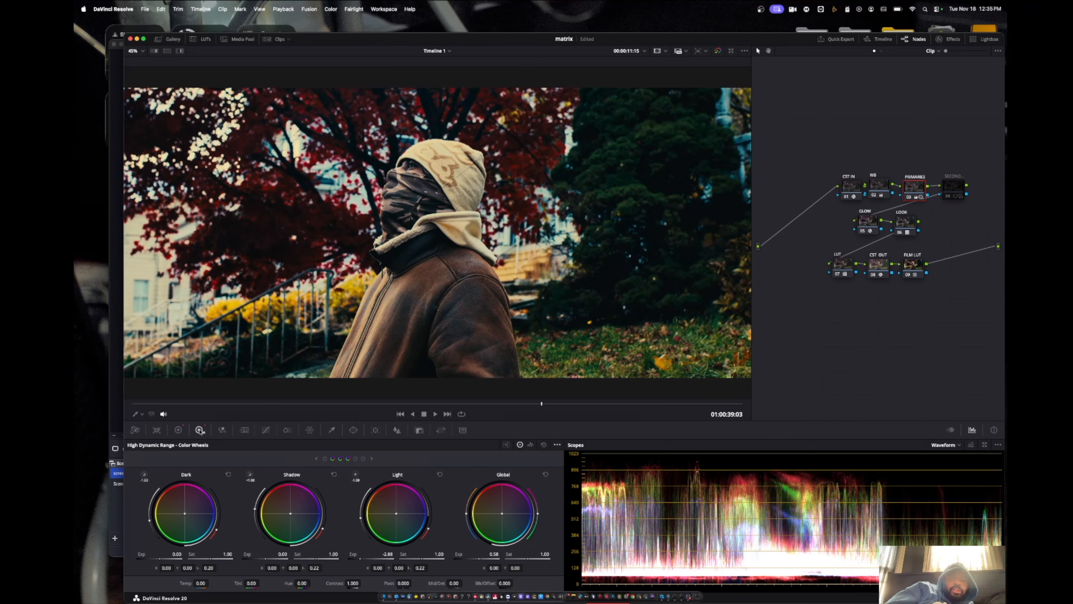
click(144, 475)
click(144, 475)
click(144, 475)
click(145, 475)
click(145, 475)
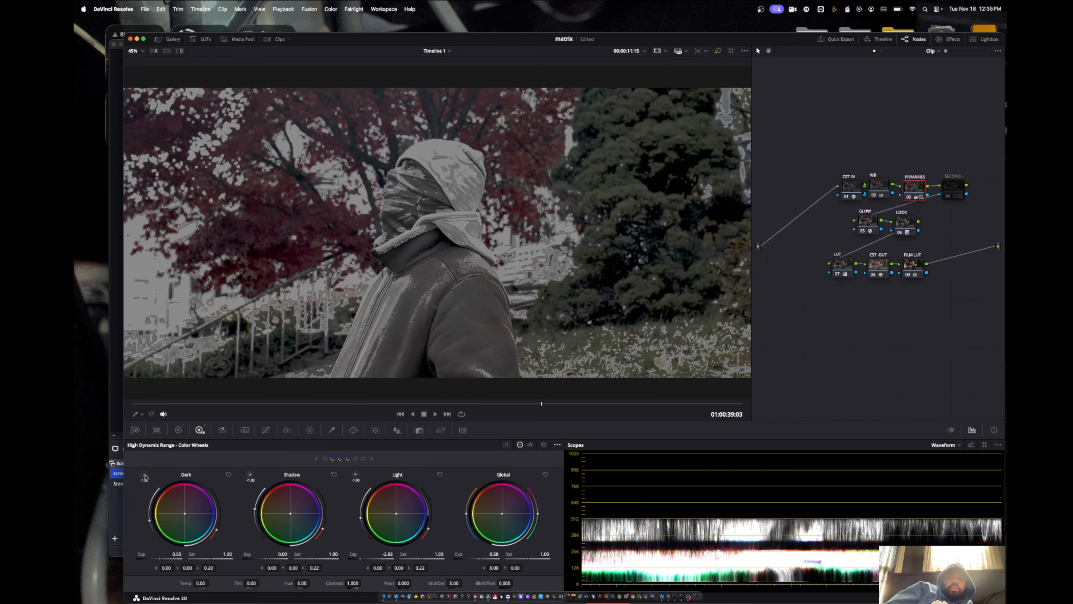
click(145, 475)
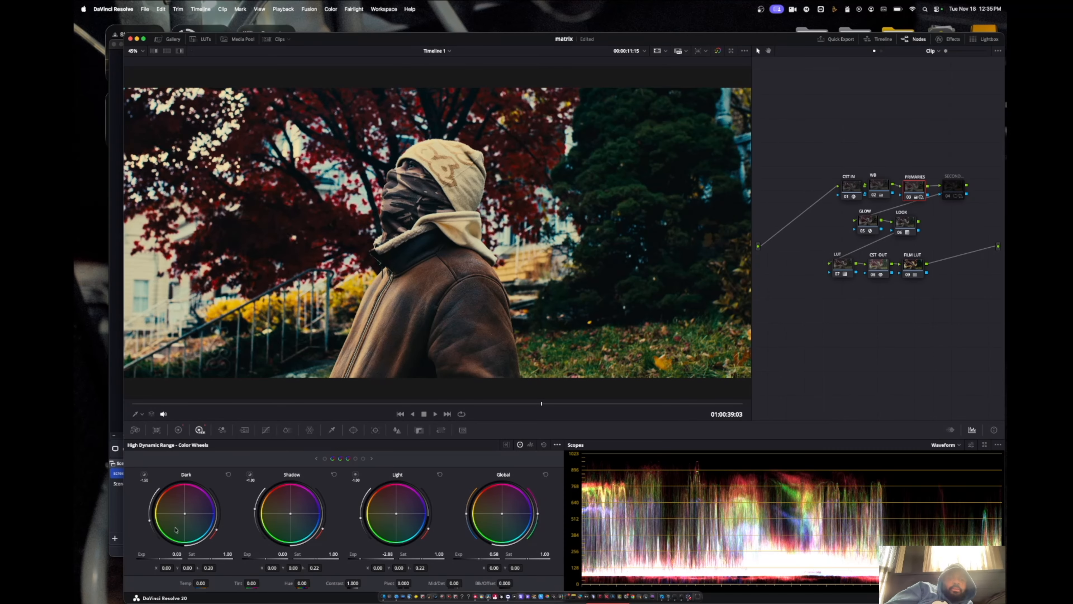
drag(176, 554, 201, 554)
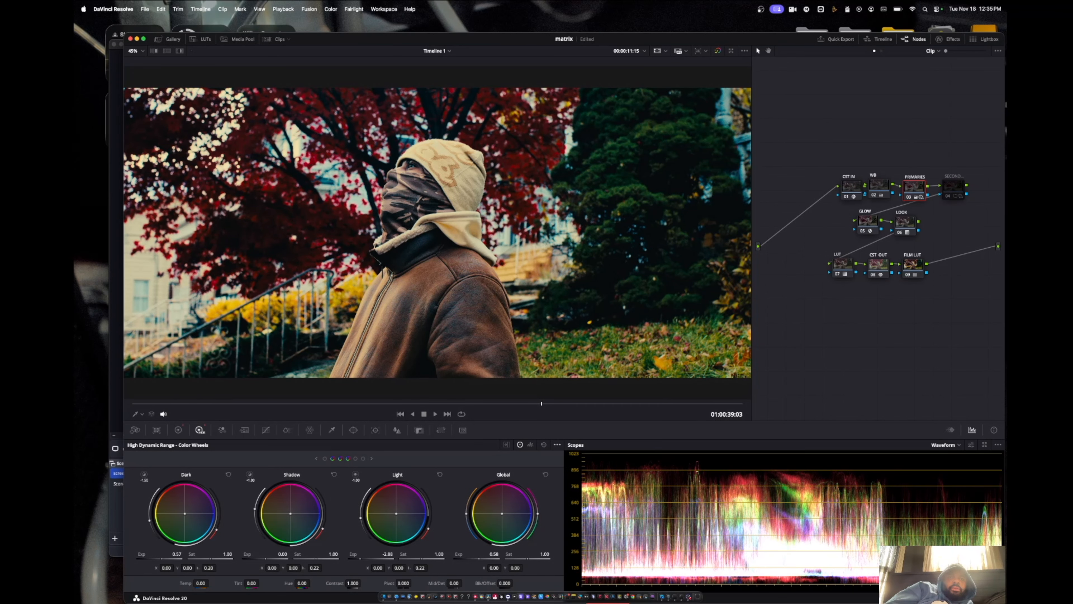
drag(202, 554, 200, 545)
- Lower the HDR Shadow zone's exposure to about -0.38 and check the image at full-screen size
drag(249, 477, 249, 477)
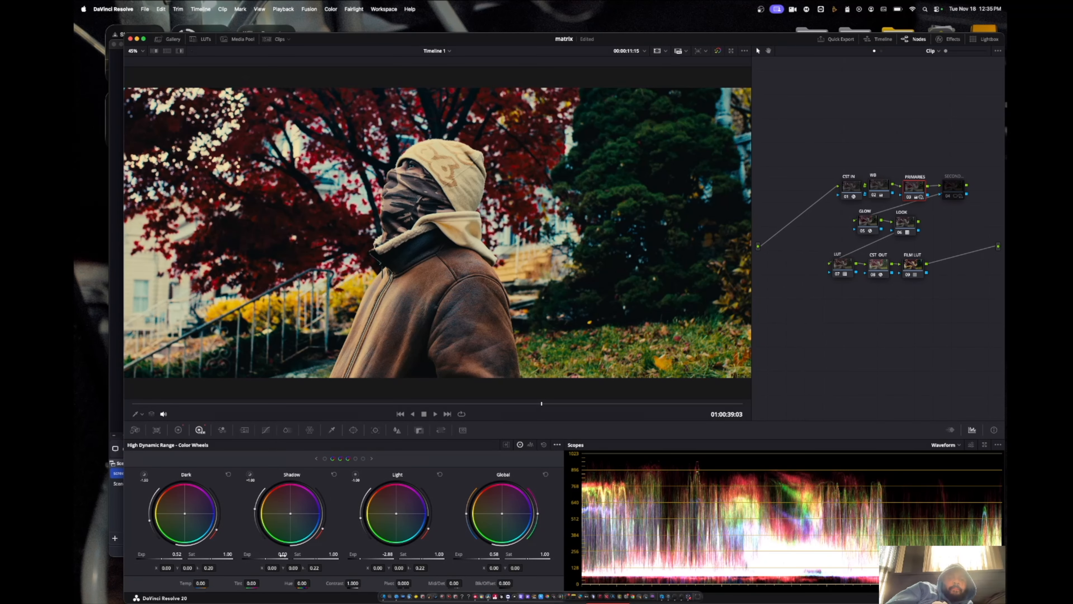
drag(282, 554, 266, 554)
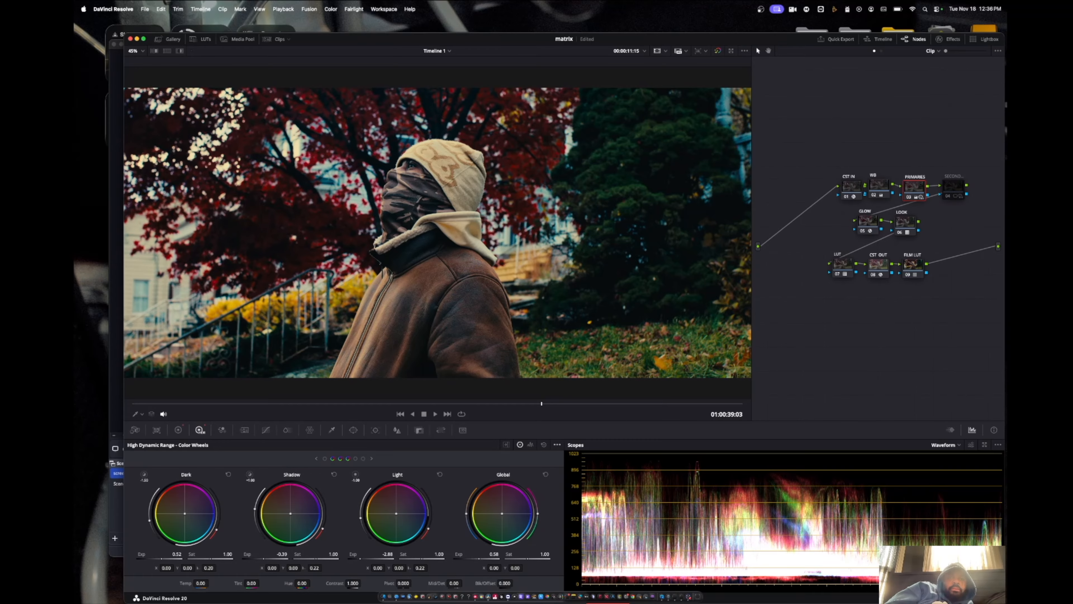
key(super+f)
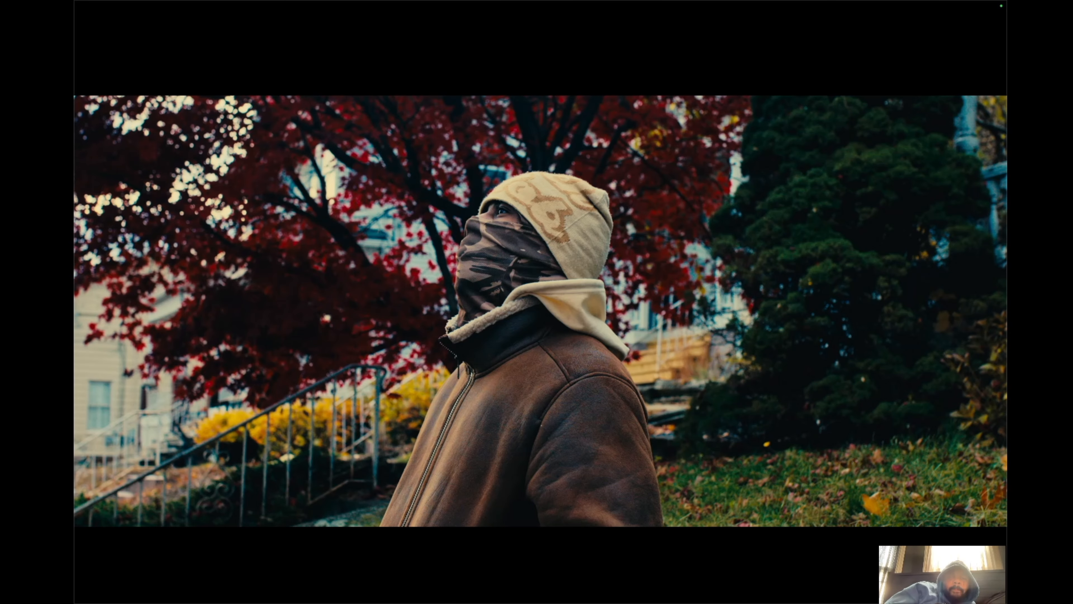
key(super+f)
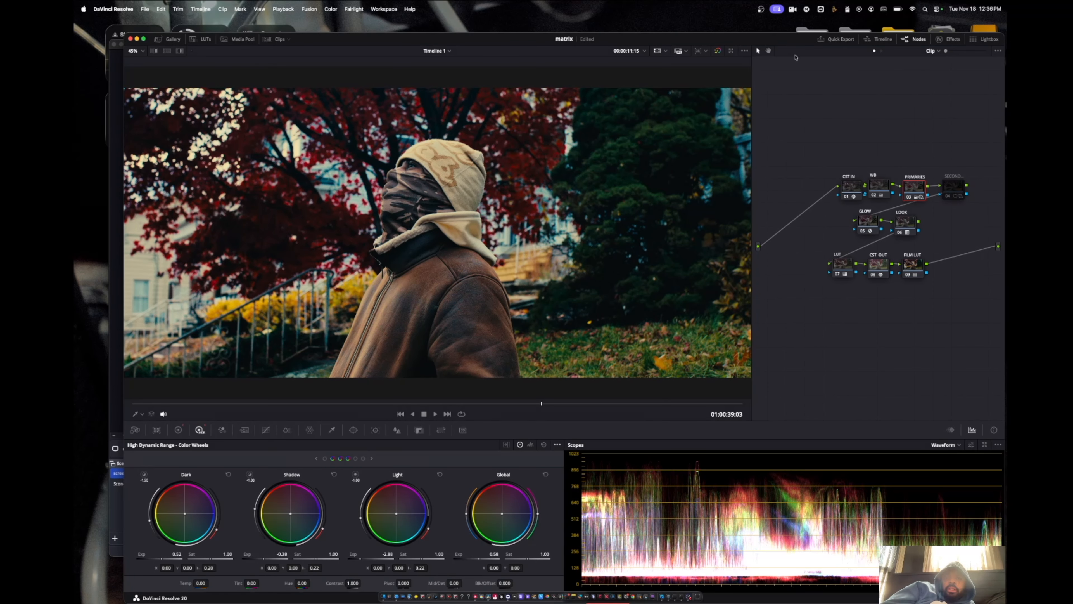
- Reposition the program window, then select and enable node 04, the secondary node after PRIMARIES
drag(789, 42, 766, 37)
mouse_move(851, 222)
mouse_down()
mouse_move(840, 221)
mouse_move(871, 216)
mouse_up()
drag(852, 180, 859, 181)
click(898, 182)
click(930, 183)
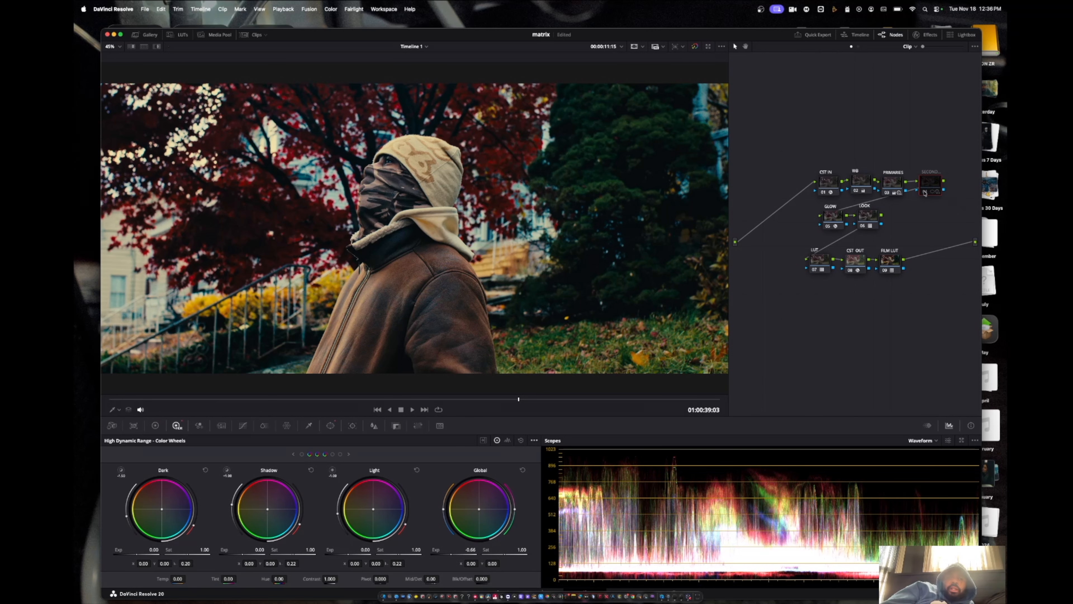
click(925, 193)
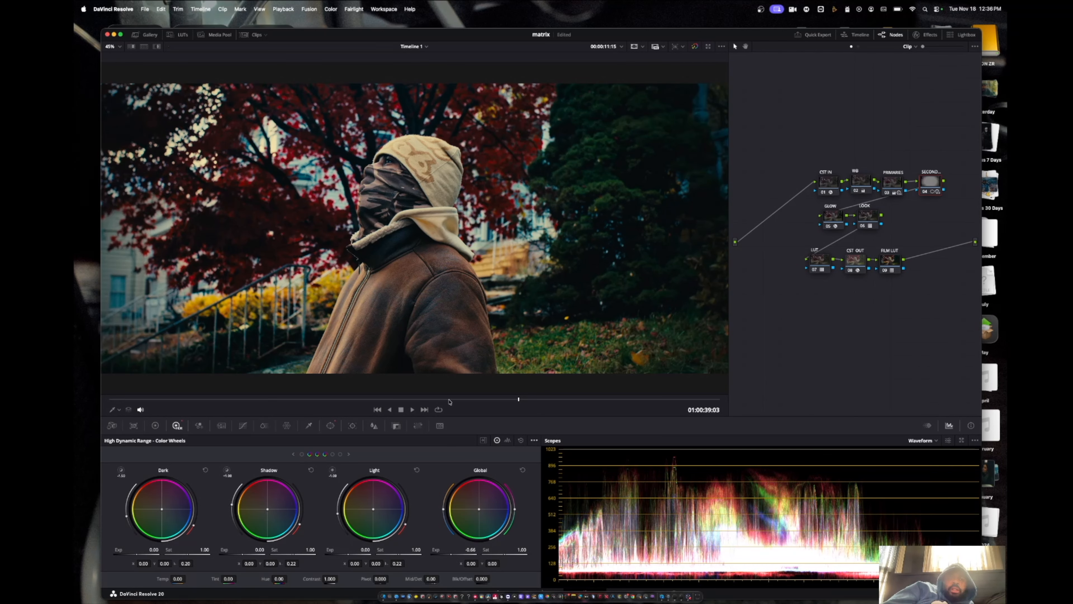
- Show node 04's circular window with the viewer at 25% and widen its softness to about 30.50
click(331, 426)
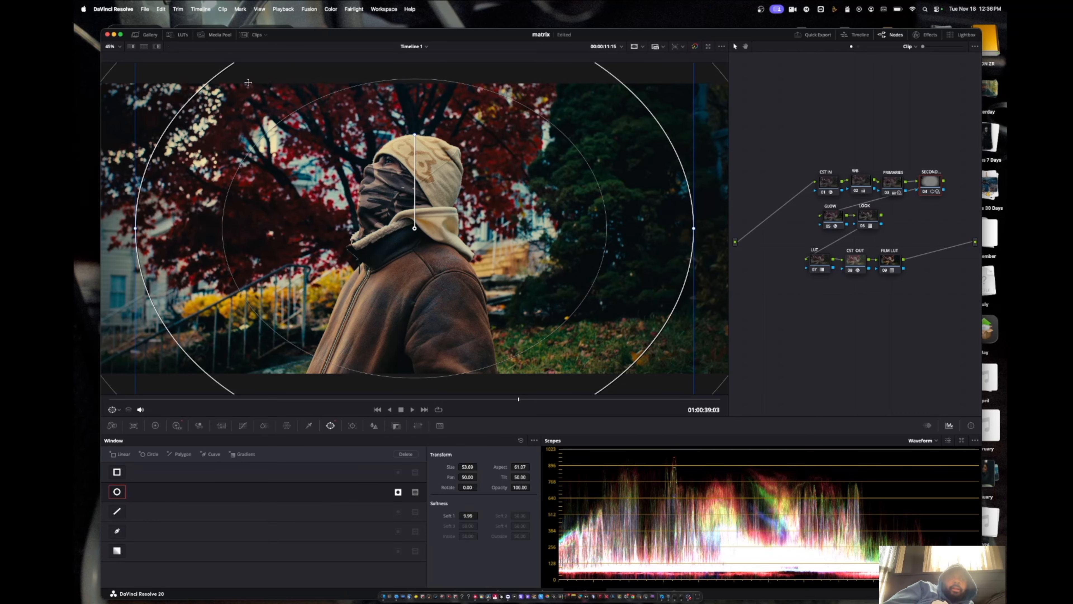
click(120, 47)
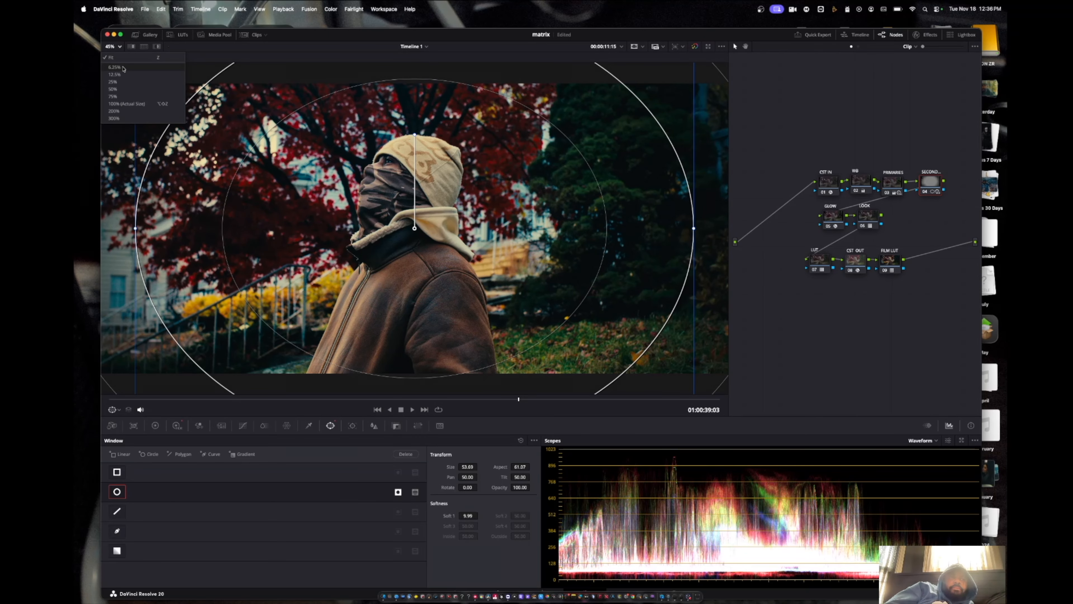
click(123, 80)
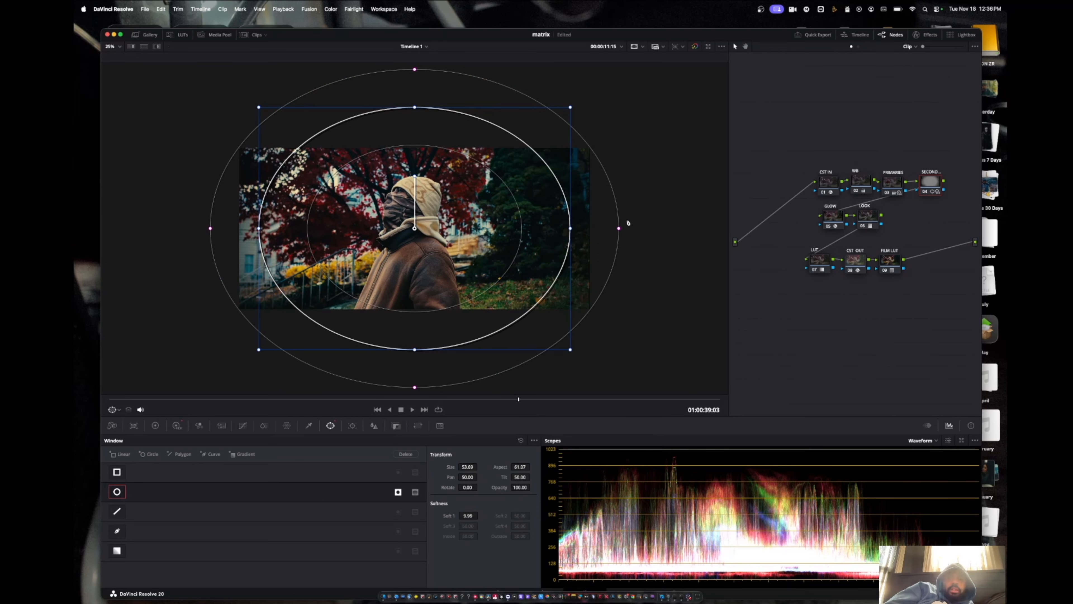
drag(618, 229, 720, 230)
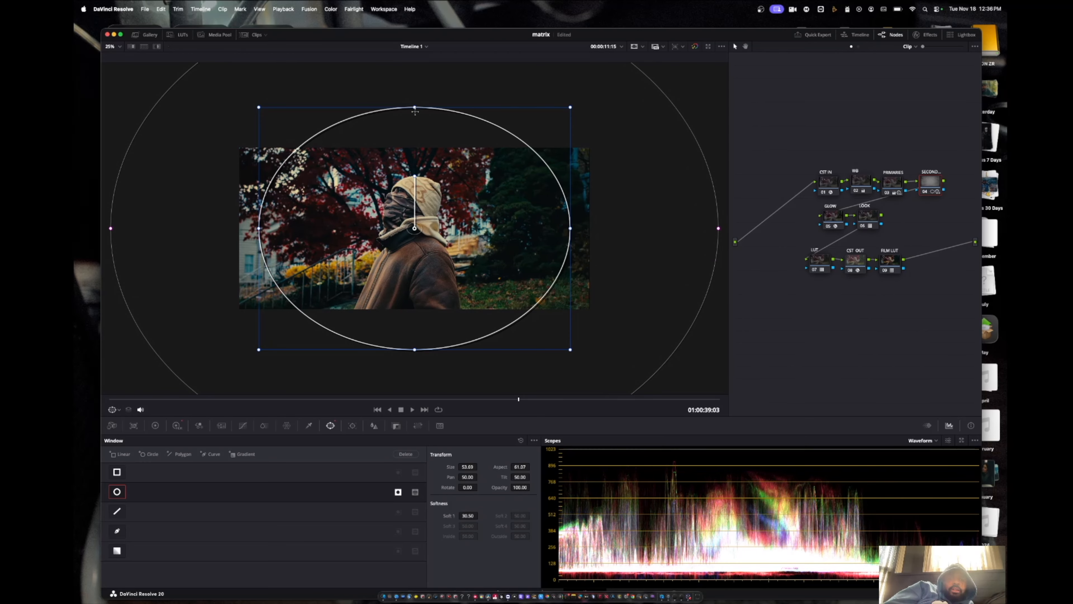
- Reshape and center the circular window around the man with aspect about 47.17, then fit the image to the viewer
drag(414, 107, 415, 167)
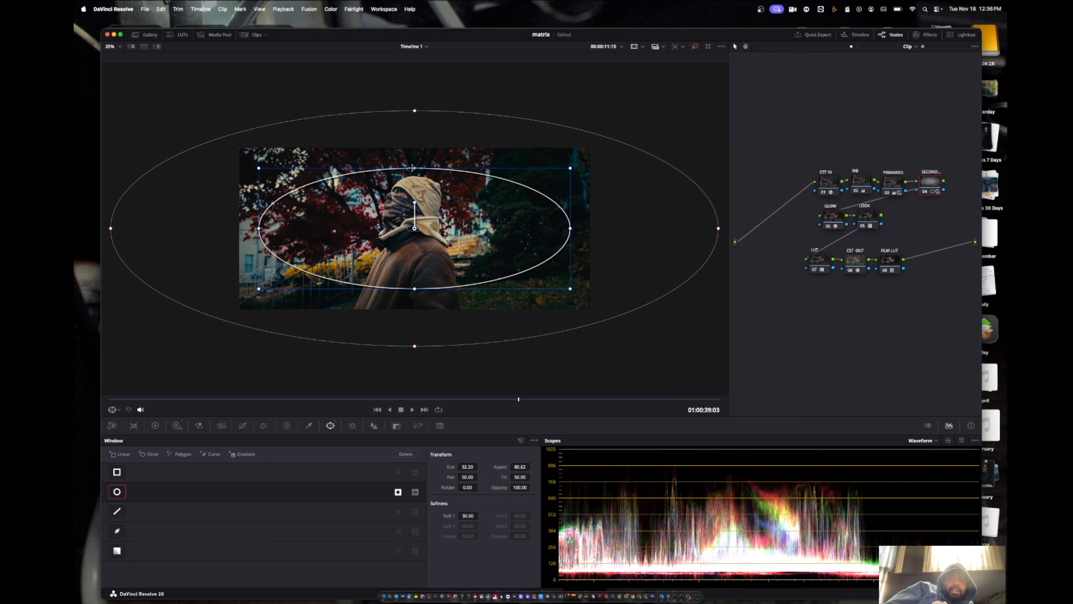
mouse_move(415, 292)
mouse_down()
mouse_move(415, 315)
mouse_move(415, 304)
mouse_up()
drag(414, 181, 450, 168)
drag(571, 241, 482, 242)
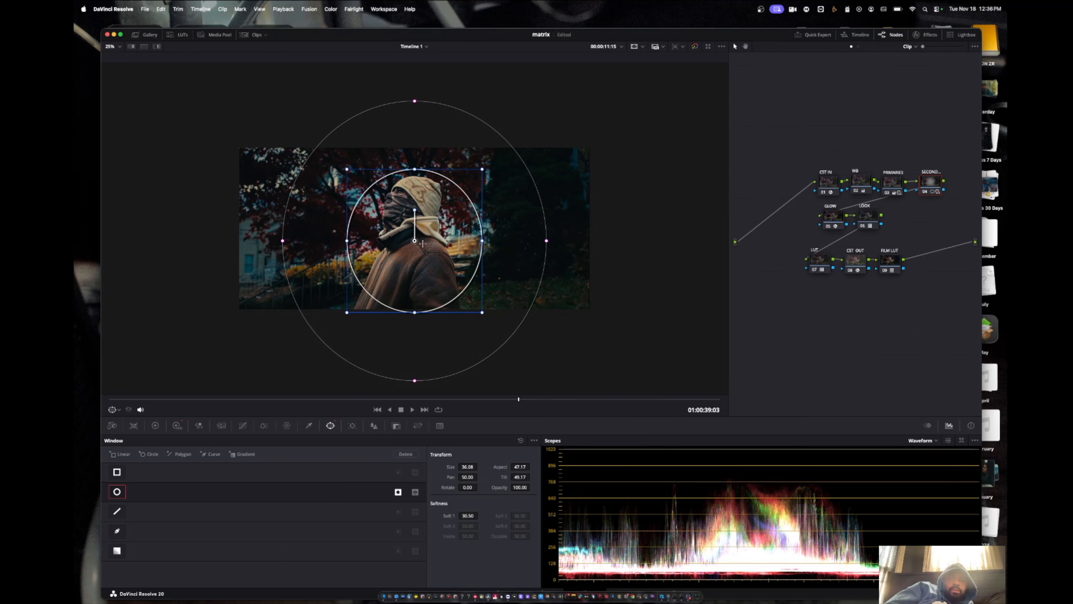
drag(414, 241, 412, 246)
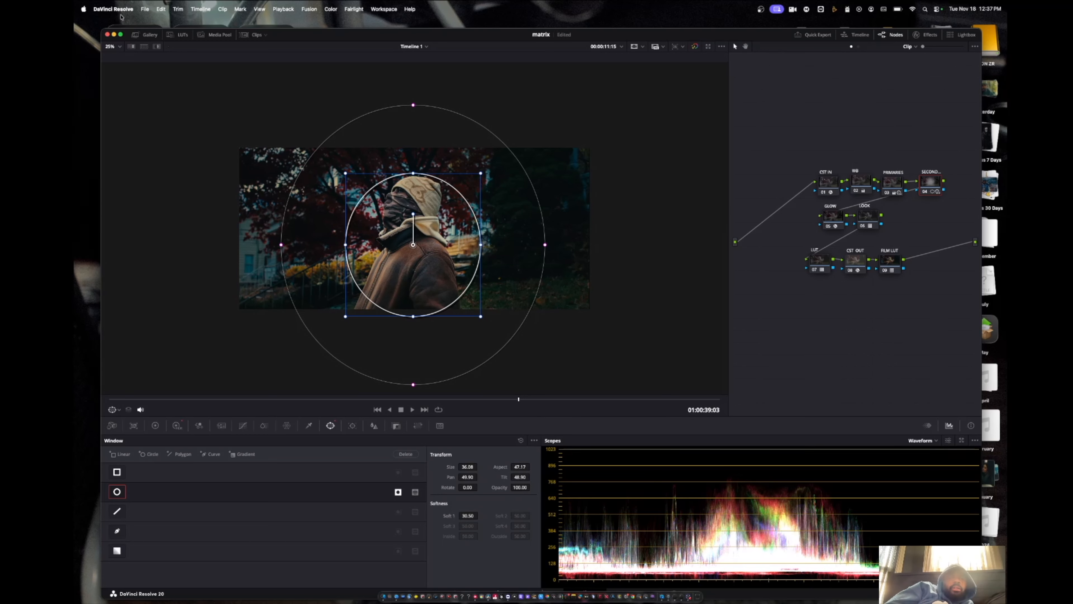
click(113, 46)
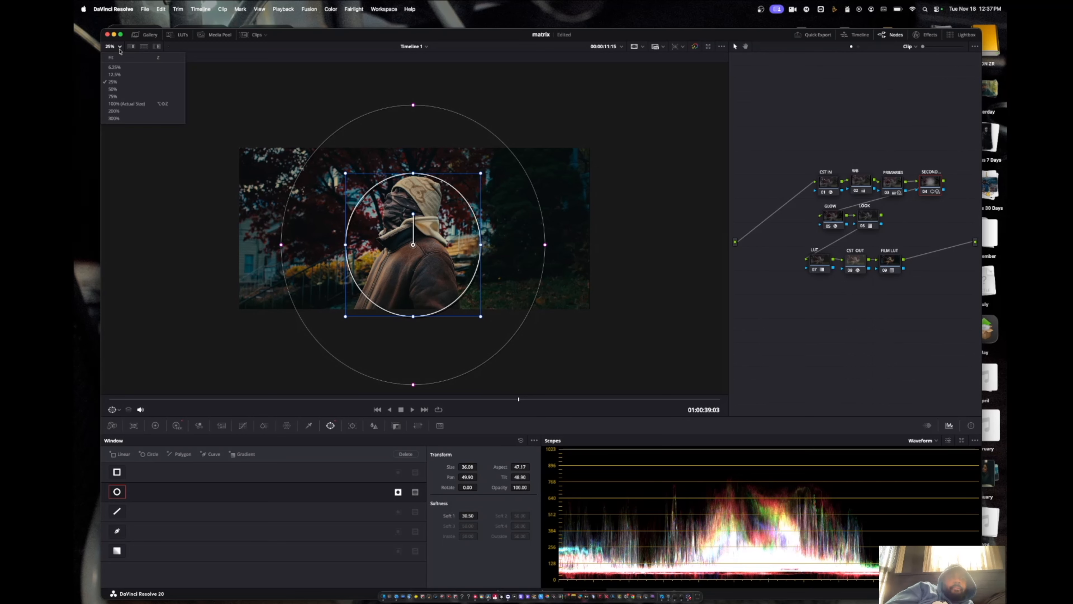
click(122, 58)
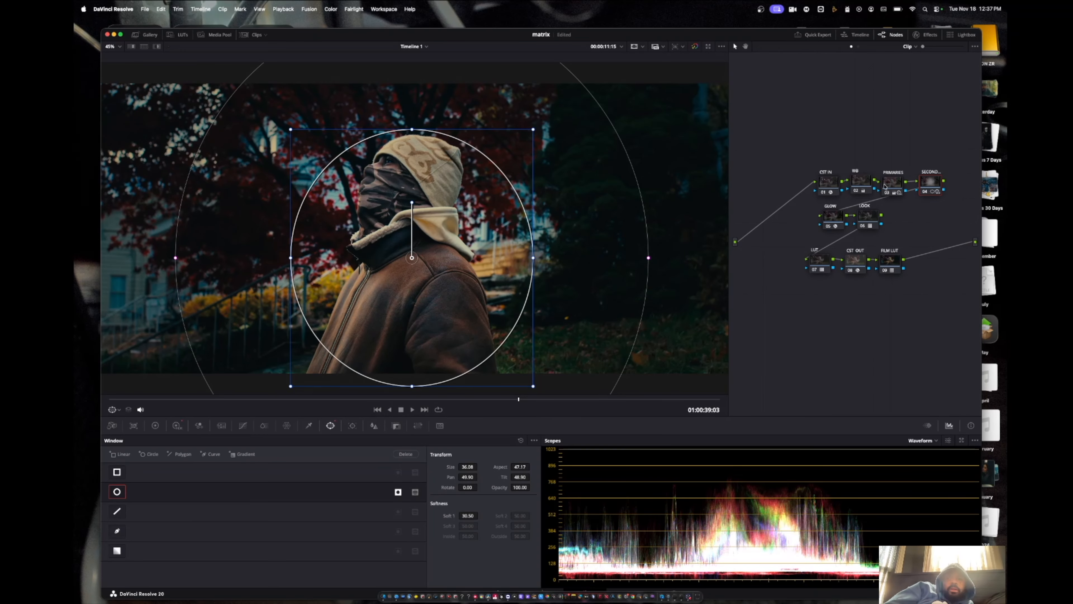
- Add a circular window to the PRIMARIES node around the man, with aspect about 36.55, pan about 49.68 and tilt about 47.89
click(895, 177)
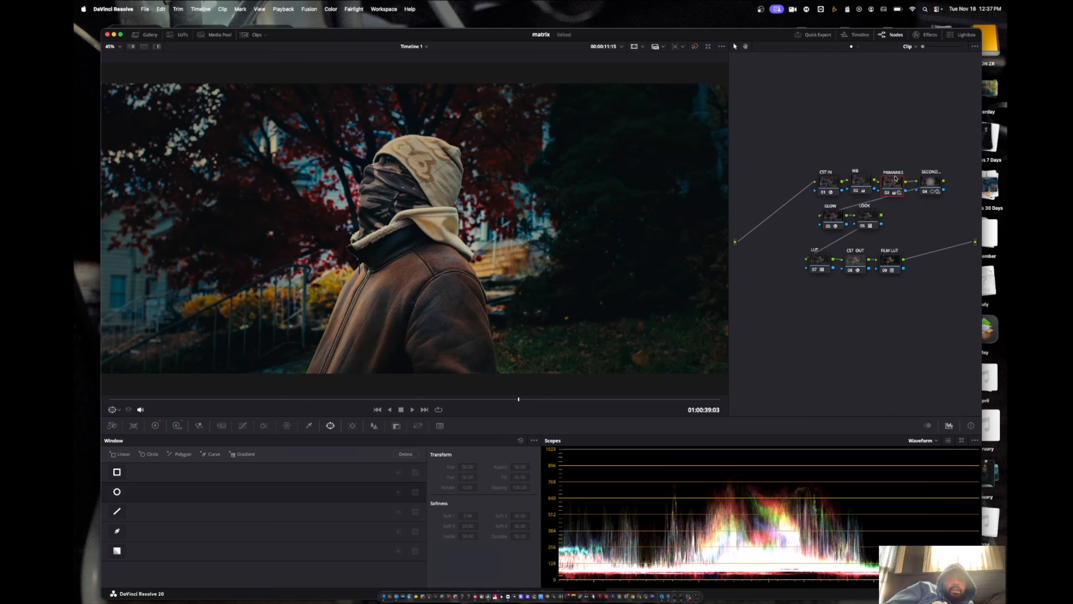
key(super+f)
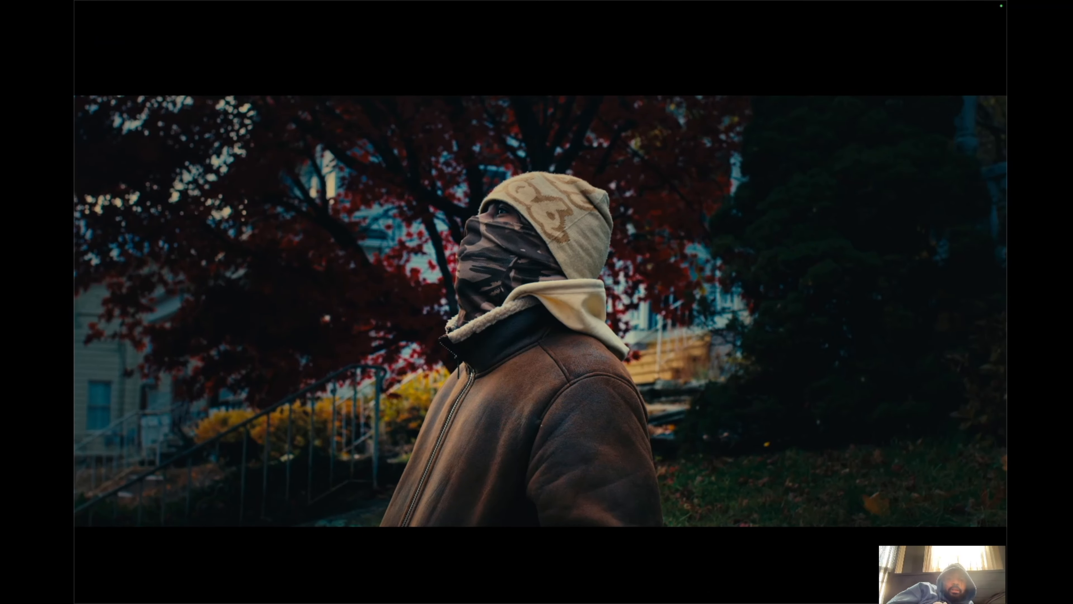
key(super+f)
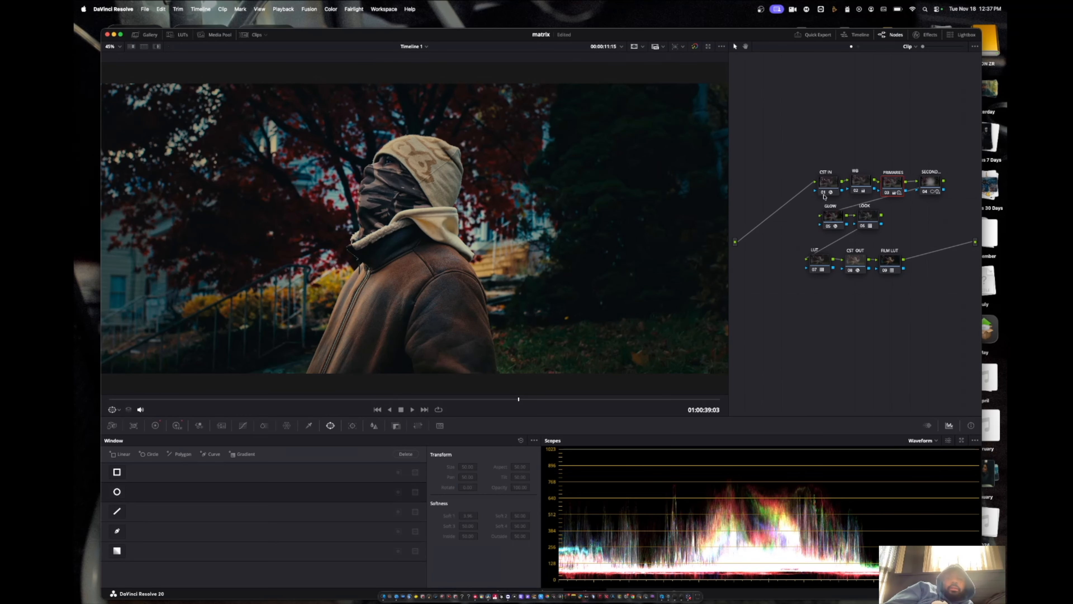
click(117, 492)
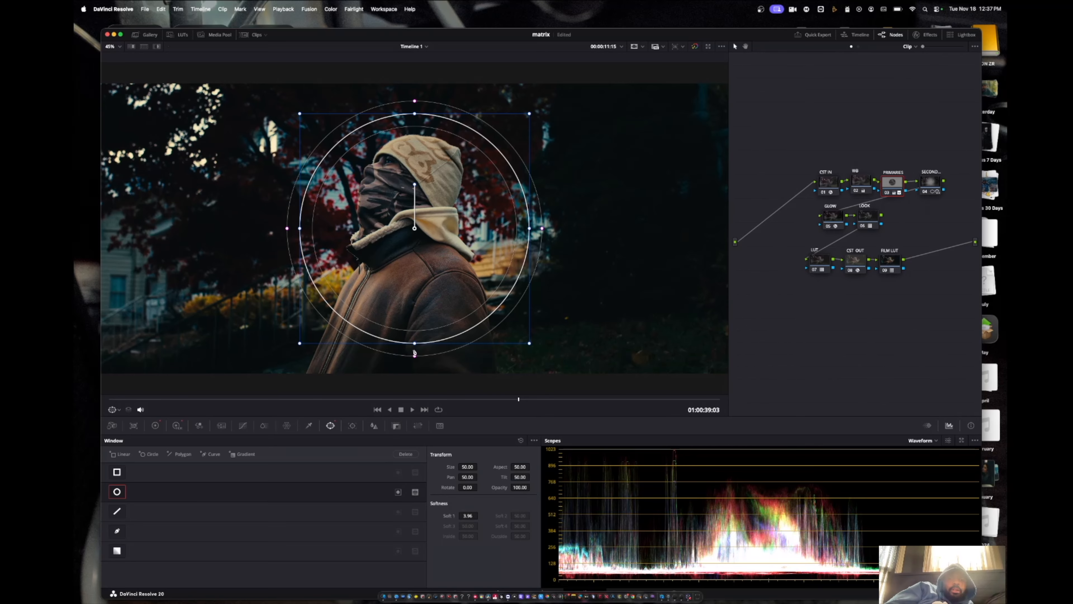
drag(415, 345, 412, 387)
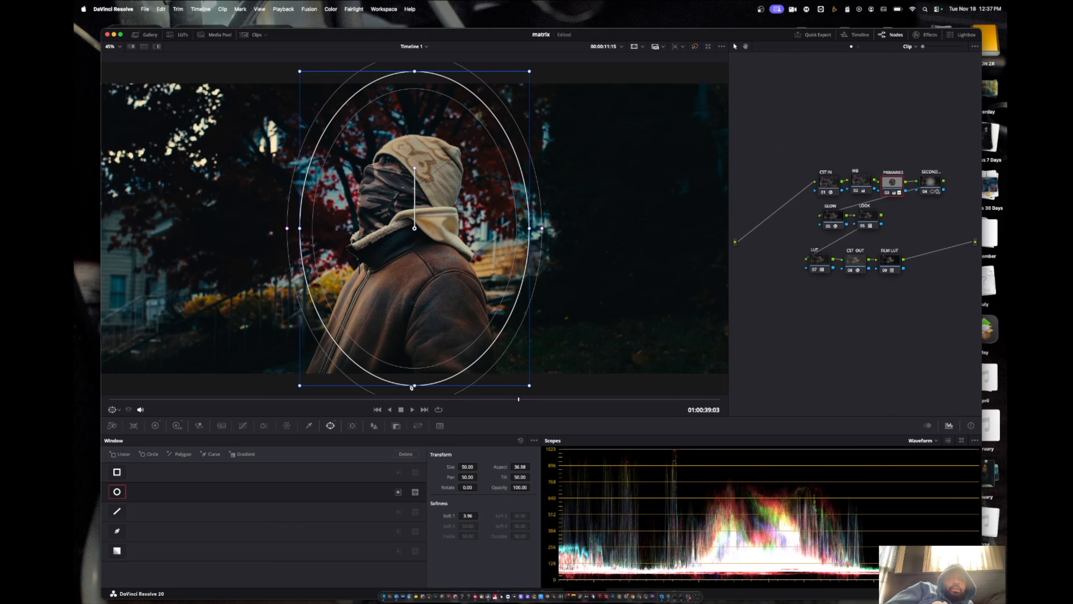
drag(415, 229, 408, 262)
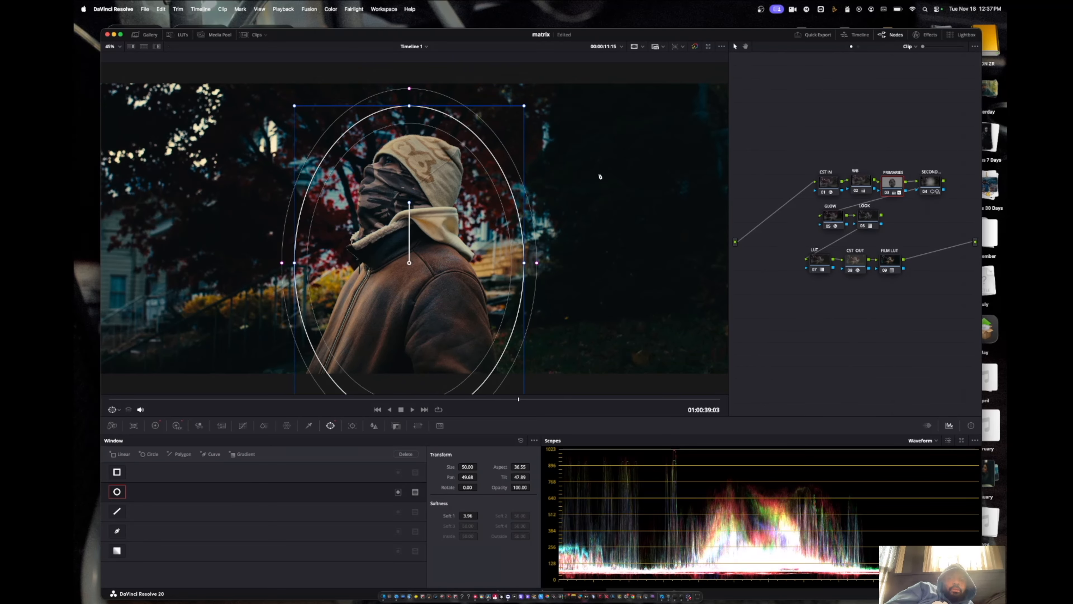
- Add a serial node after node 04 and arrange it in the second row, with GLOW following it beside LOOK
click(932, 181)
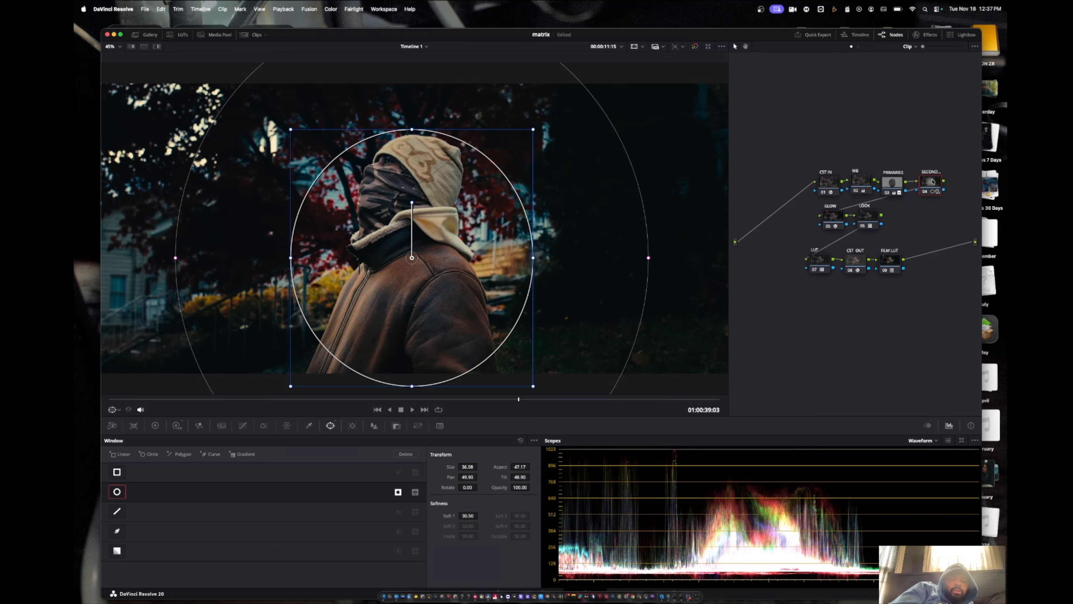
key(alt+s)
drag(756, 210, 799, 220)
mouse_move(911, 222)
mouse_down()
mouse_move(838, 222)
mouse_move(903, 219)
mouse_up()
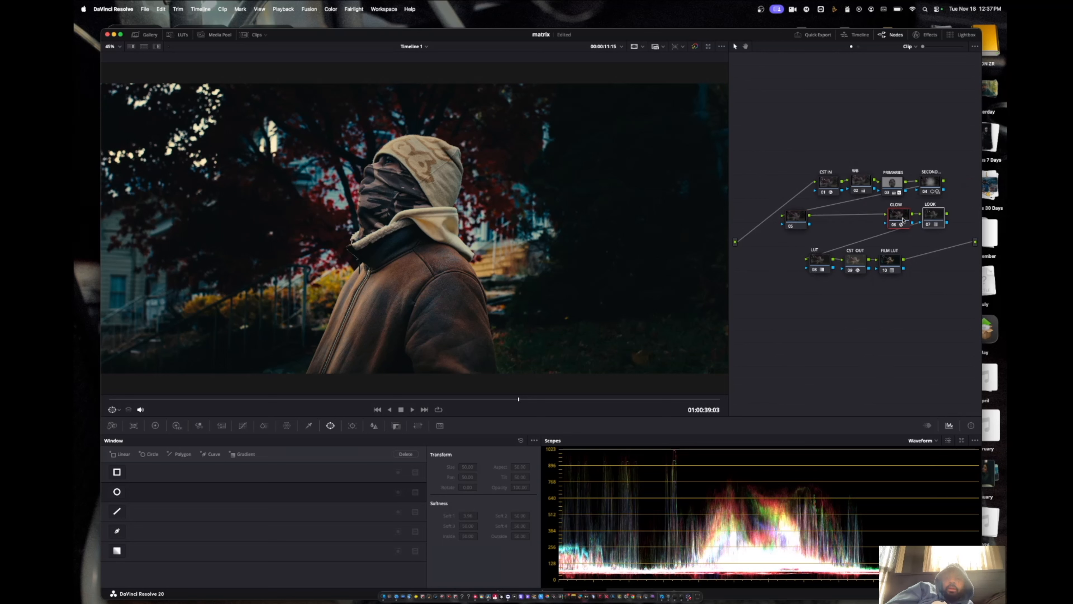
drag(798, 225, 859, 218)
- Label the new node 05 in front of GLOW as the POWER node
right_click(858, 219)
click(879, 234)
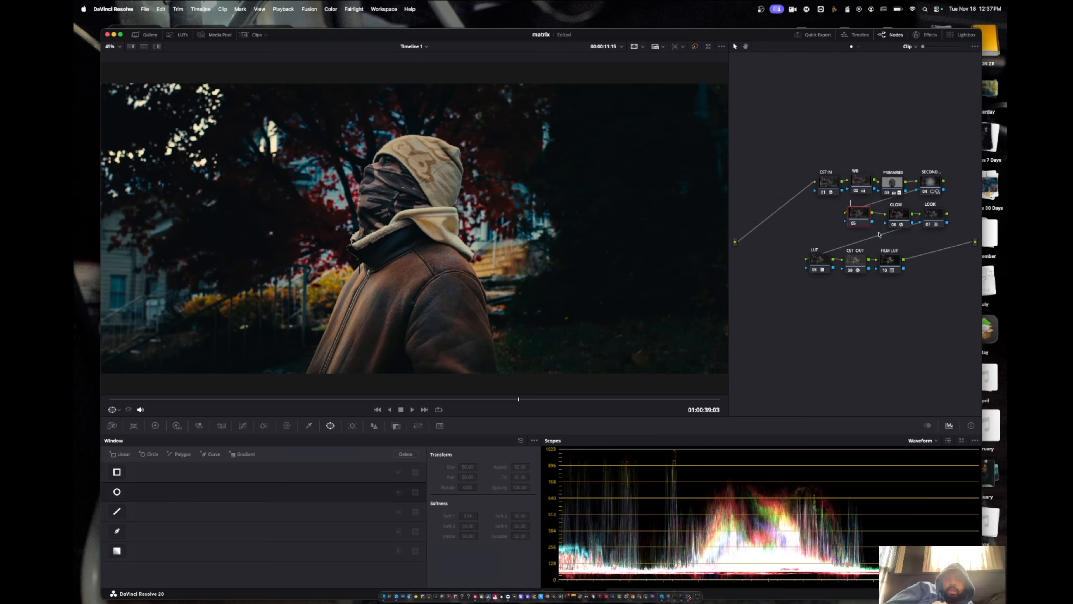
text(POWER)
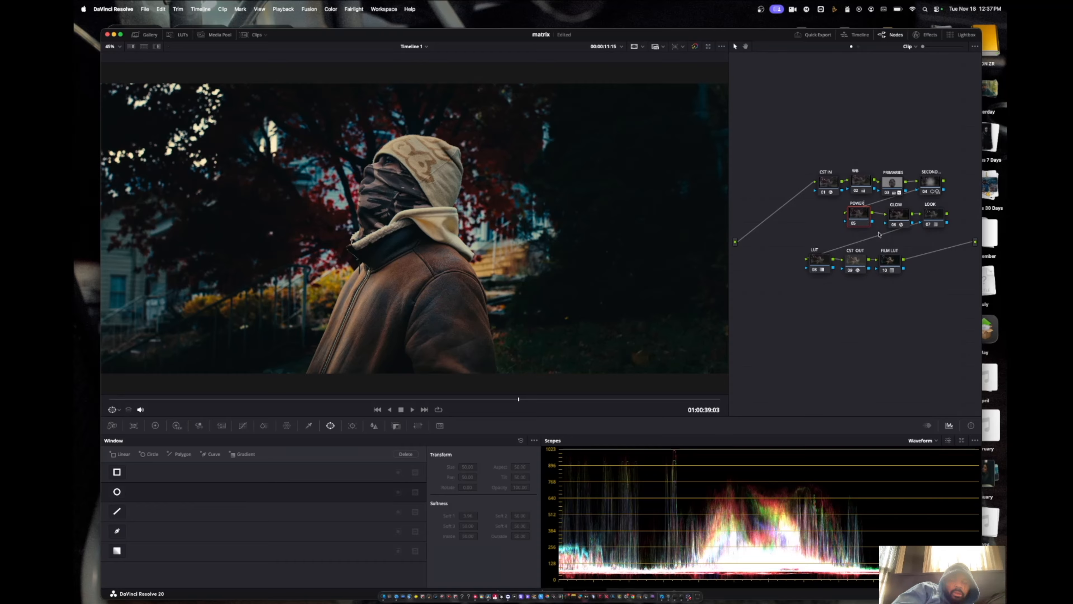
text( QUI)
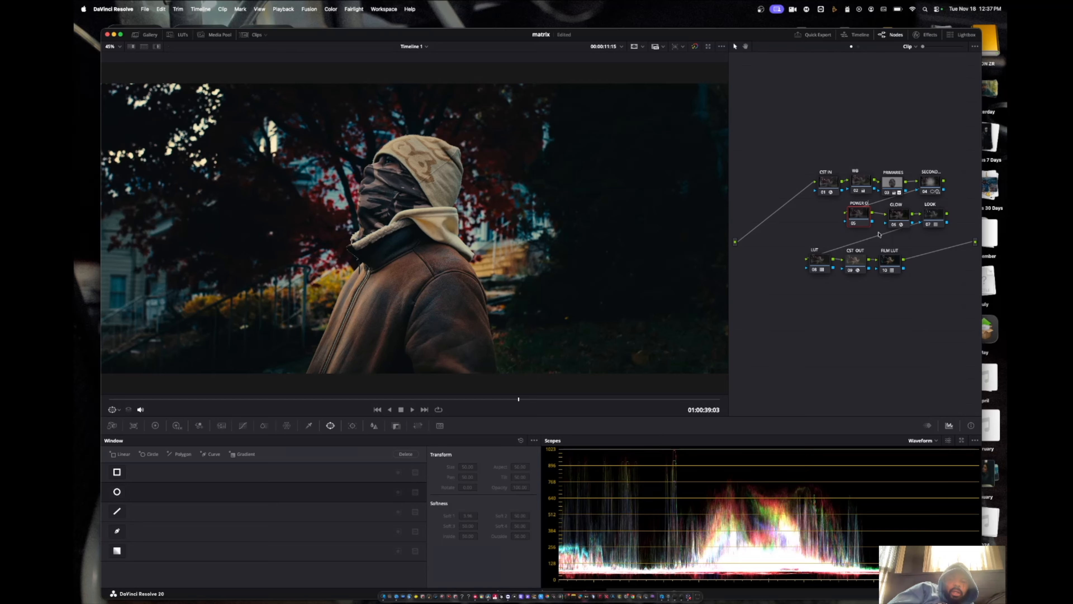
key(Return)
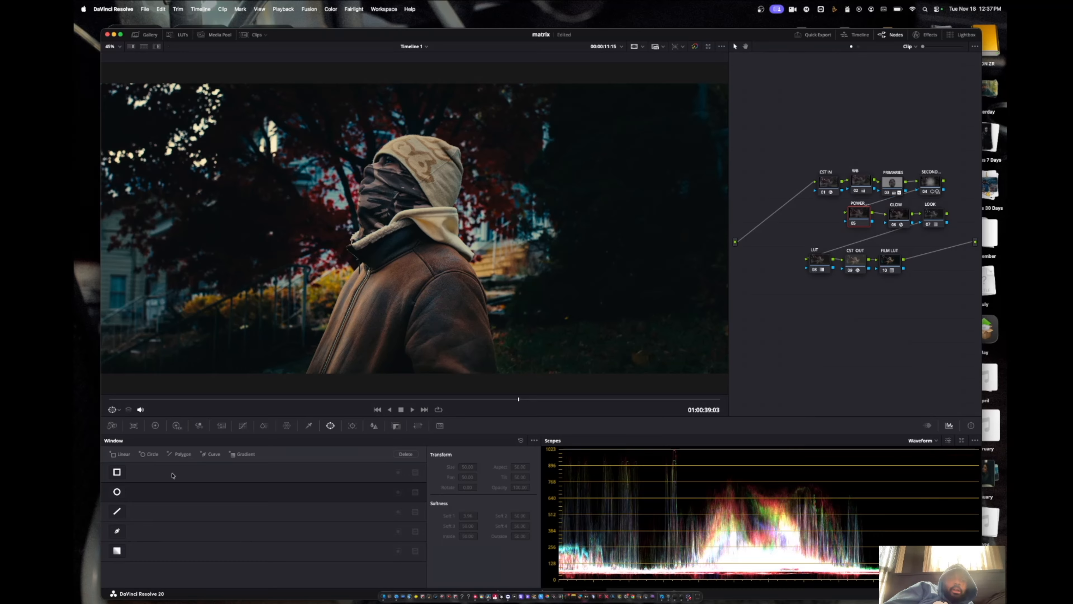
- Add an inverted circular window around the man on the POWER node, with aspect about 36.01, tilt about 46.80 and softness about 33.97
click(117, 491)
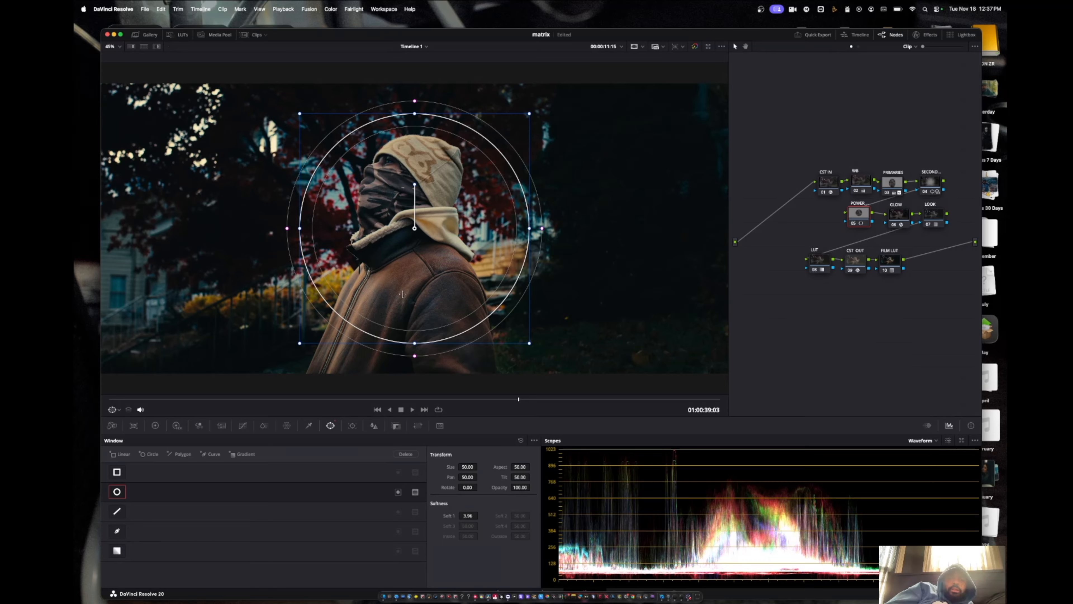
drag(414, 228, 408, 235)
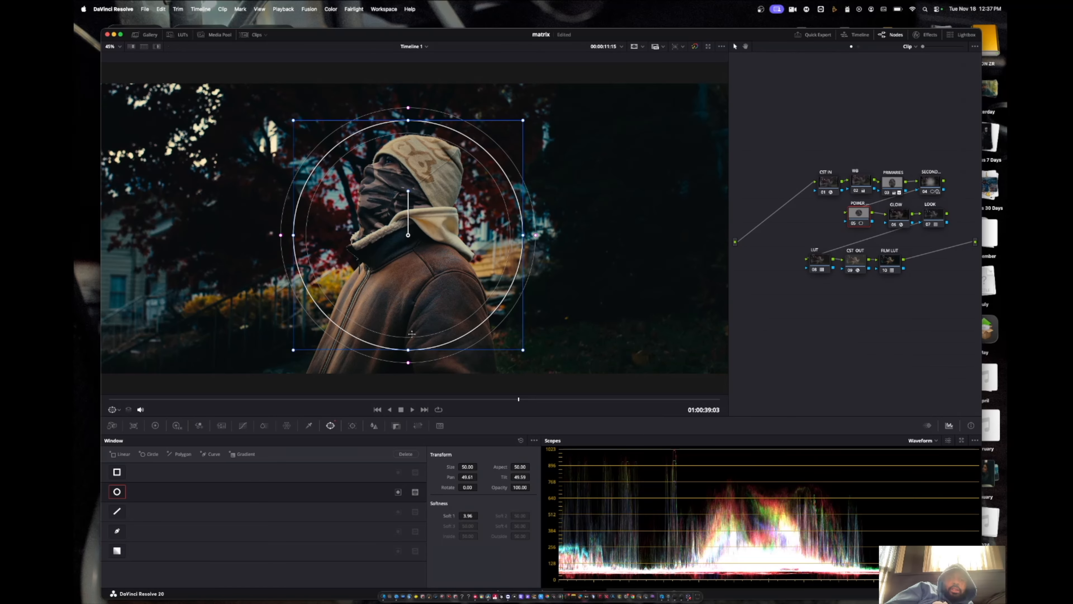
drag(408, 350, 411, 394)
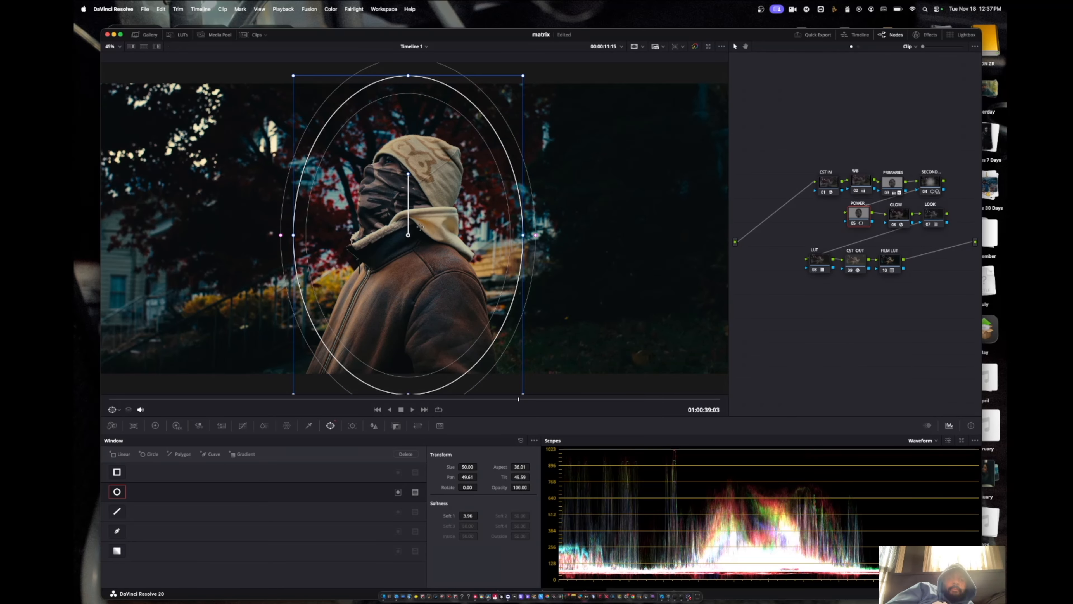
drag(407, 236, 415, 280)
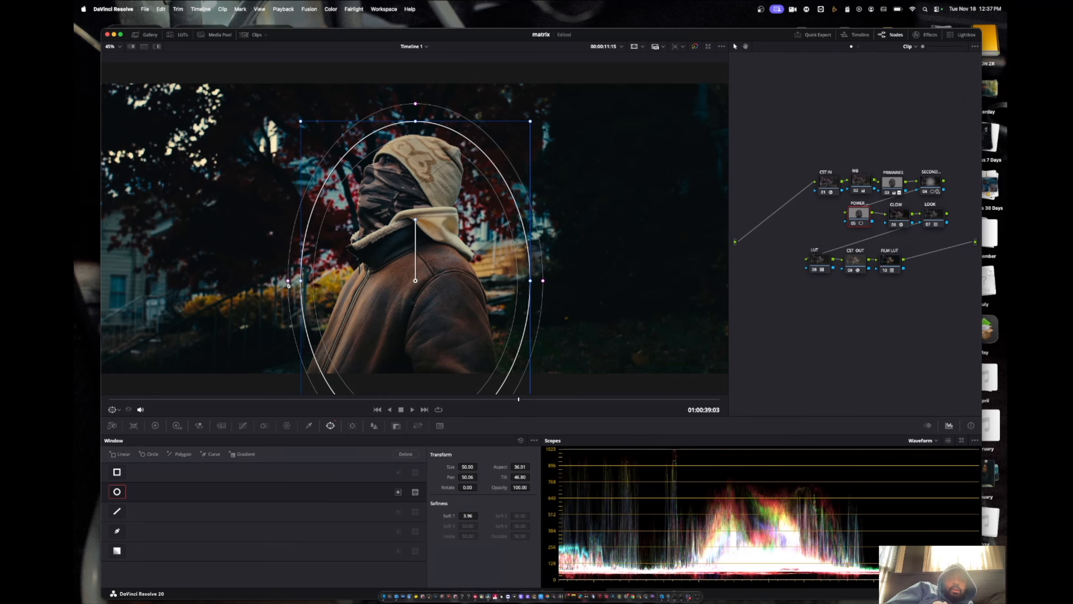
drag(288, 282, 193, 289)
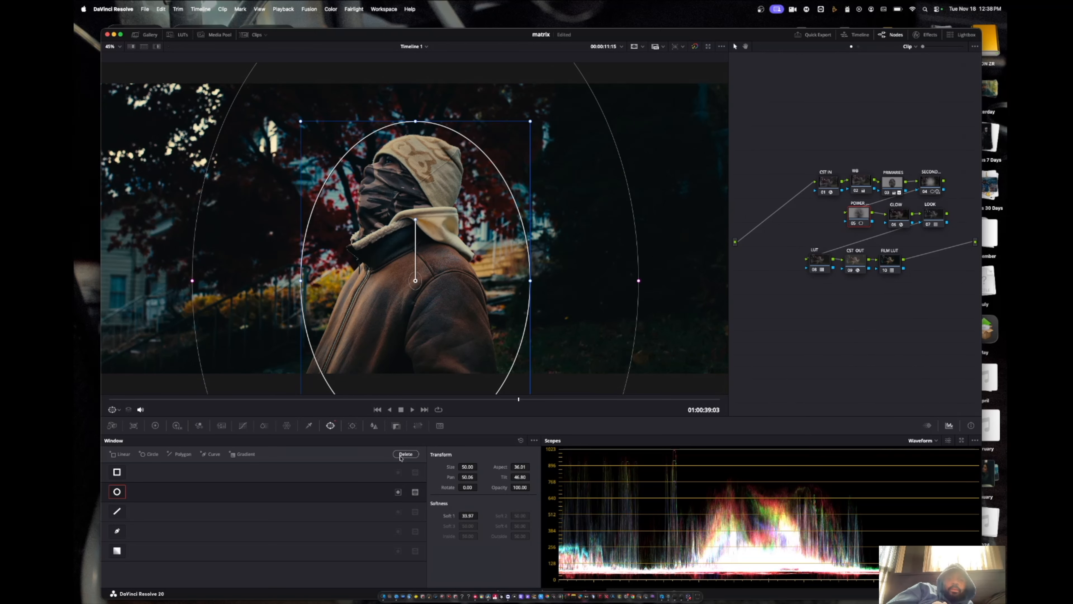
click(398, 492)
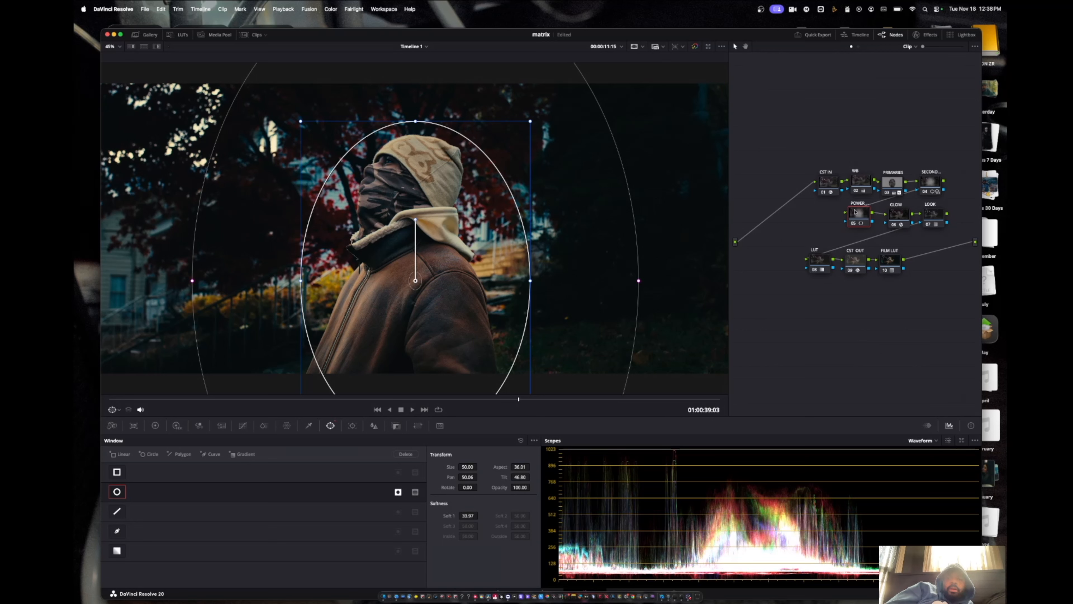
- Set the POWER node's HDR color wheels to Rec.2100 color space and Nikon N-Log gamma
click(177, 426)
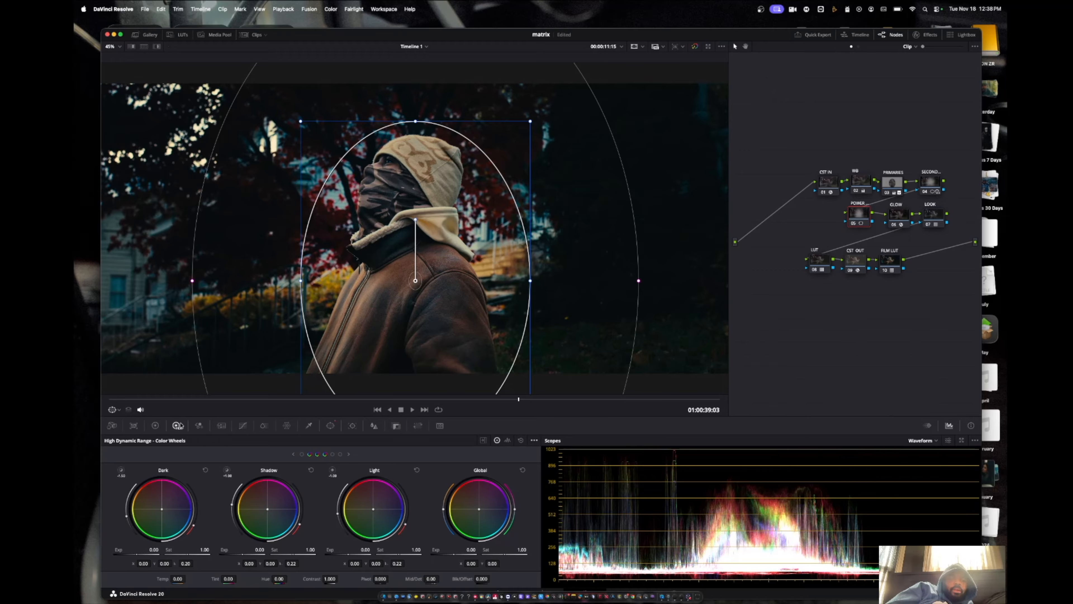
click(534, 440)
mouse_move(600, 506)
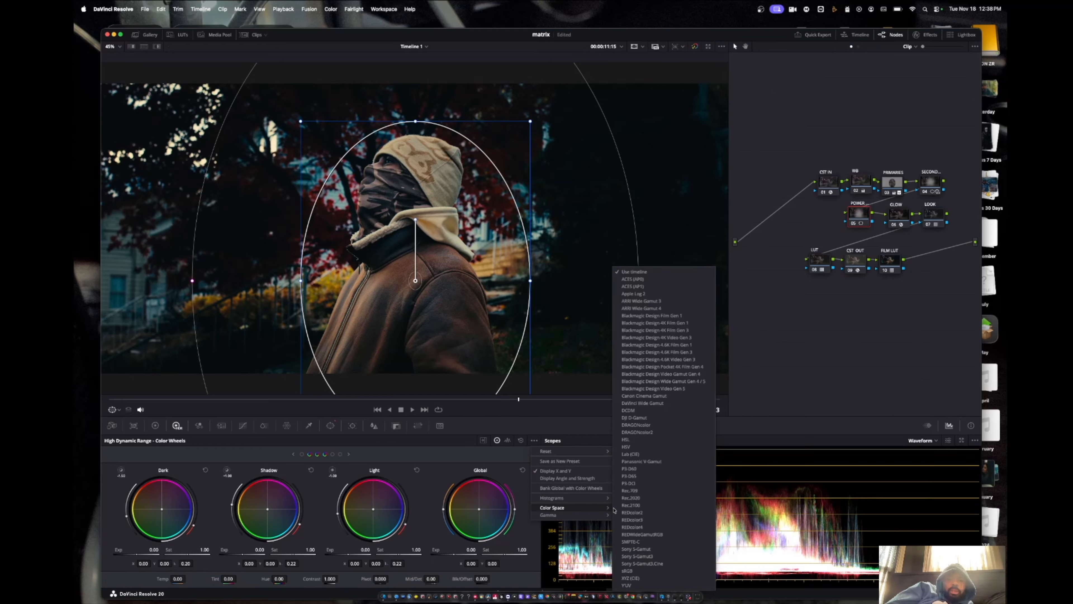
click(651, 504)
click(534, 441)
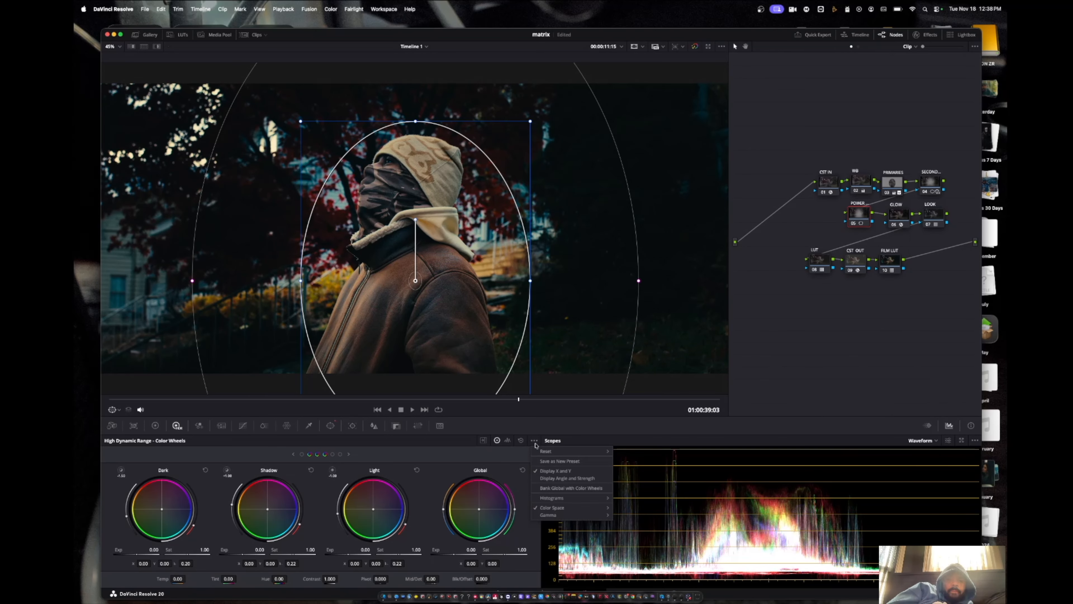
mouse_move(566, 514)
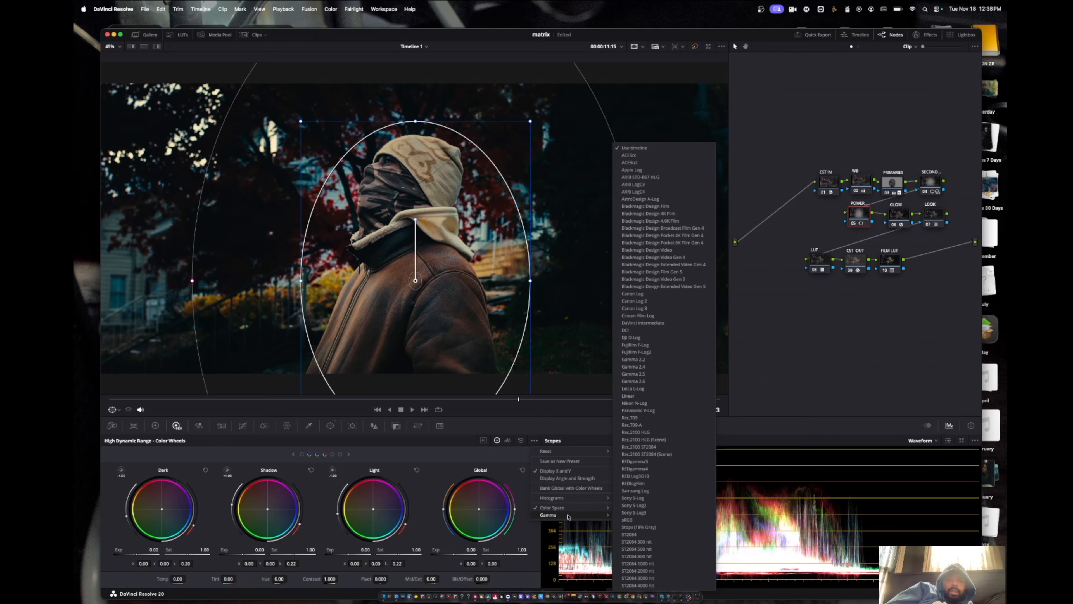
click(660, 404)
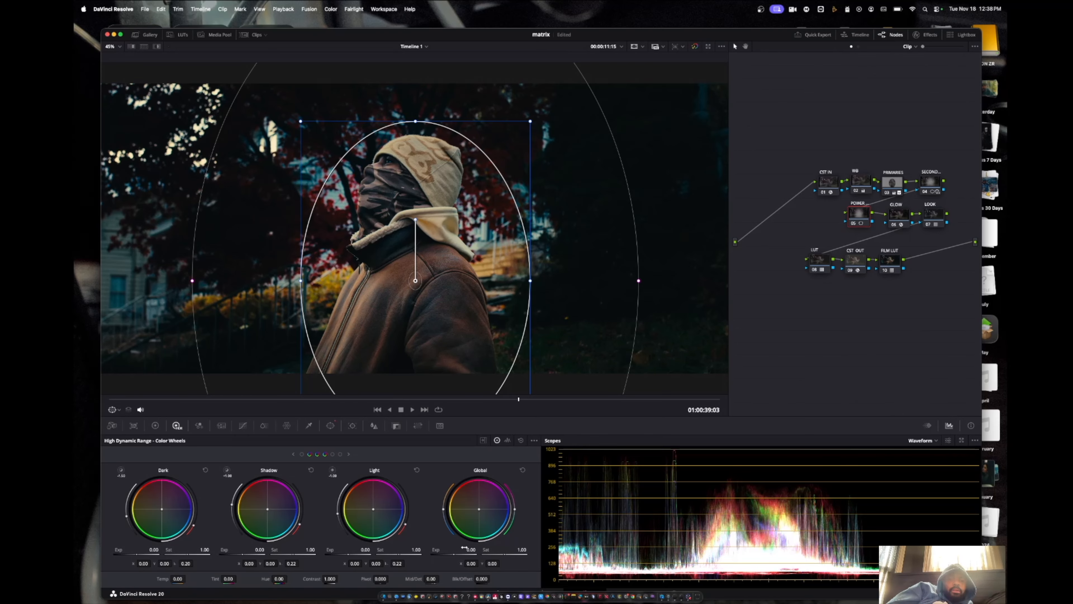
- Raise the POWER node's HDR exposure to about 0.29 for Global, 0.68 for Shadow and 0.04 for Light
drag(471, 550, 477, 550)
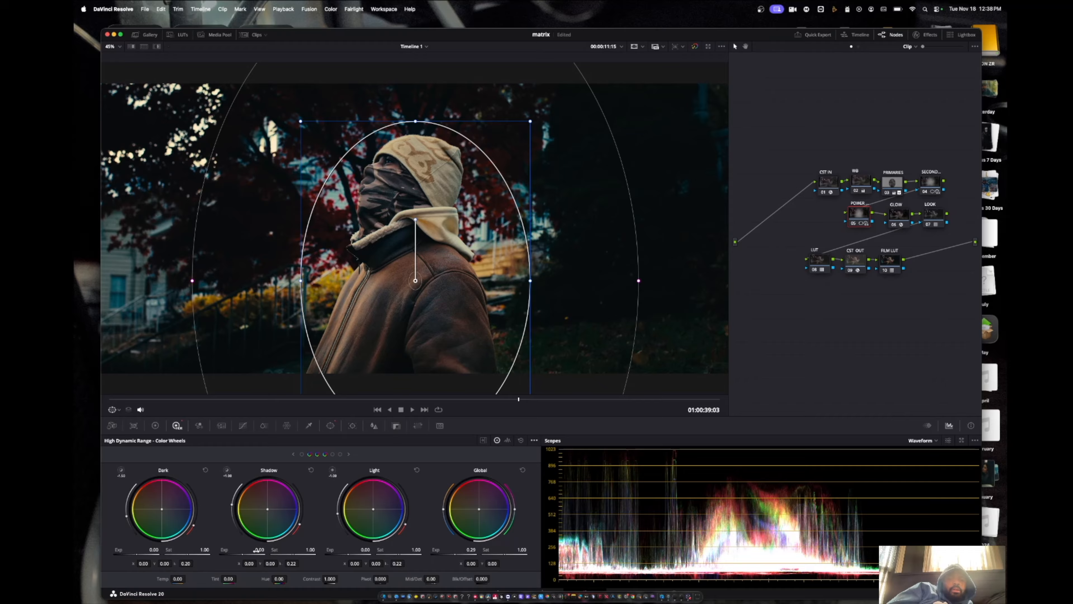
drag(257, 549, 269, 549)
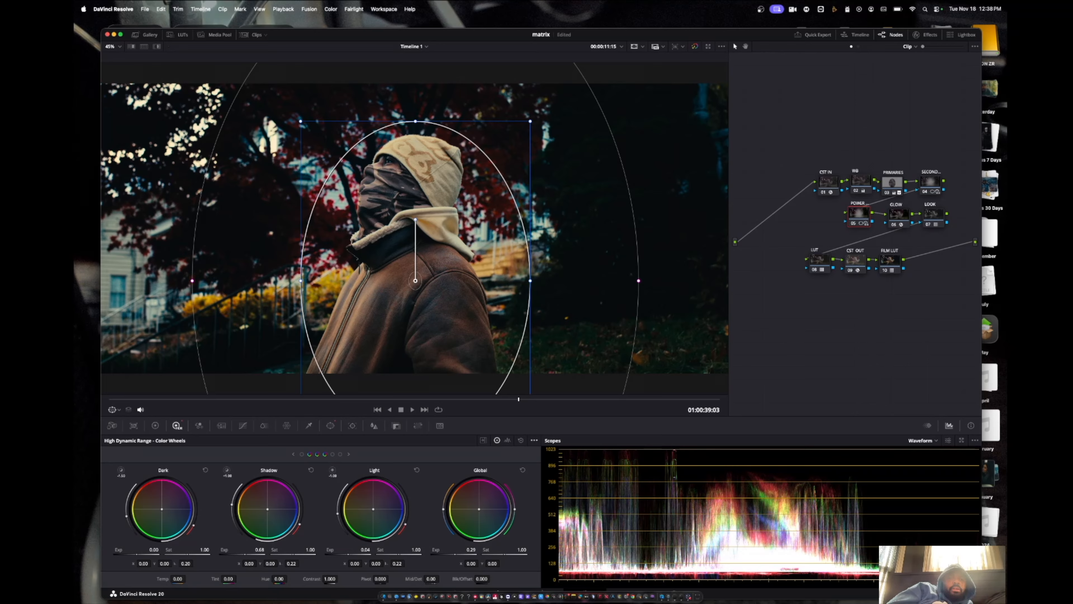
mouse_move(365, 550)
mouse_down()
mouse_move(393, 549)
mouse_move(365, 549)
mouse_up()
- Raise the POWER node's primary Lift to 0.03 and Gamma to 0.02, checking the image at full-screen size
click(155, 426)
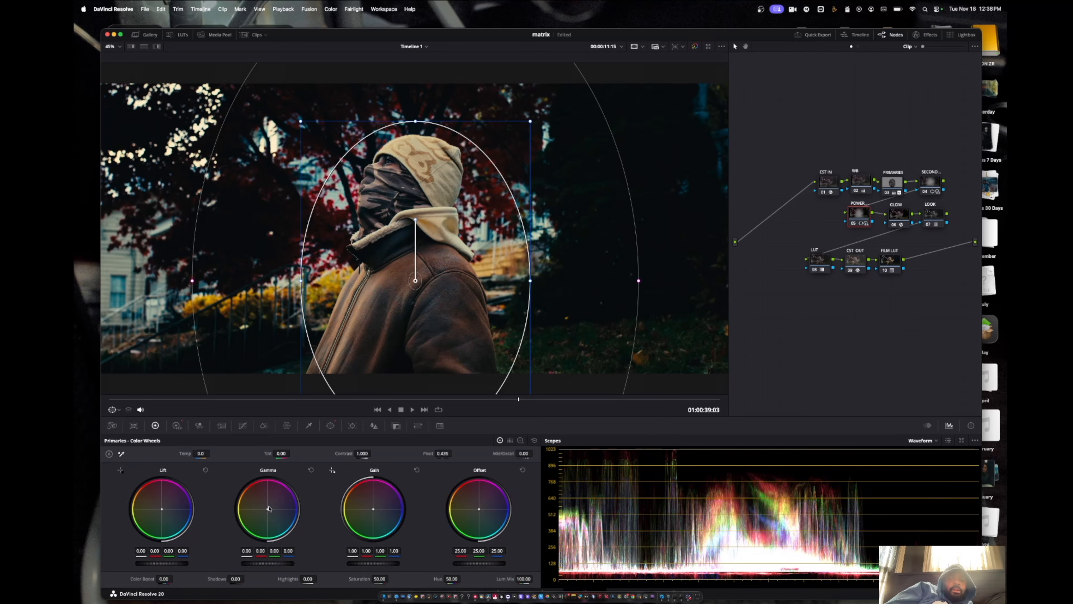
drag(152, 565, 161, 565)
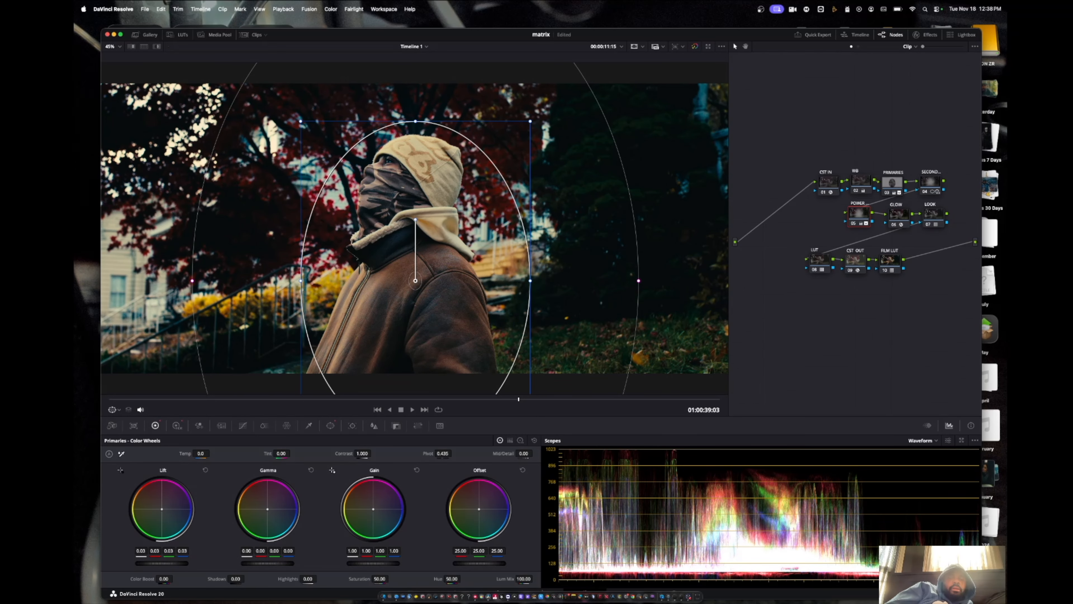
key(super+f)
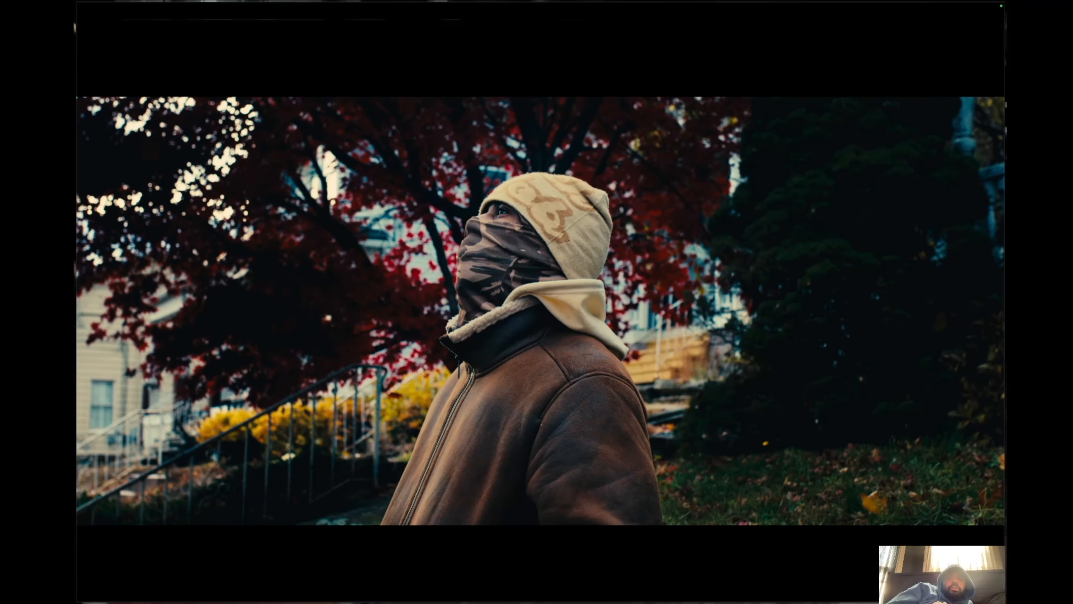
key(super+f)
key(super+f)
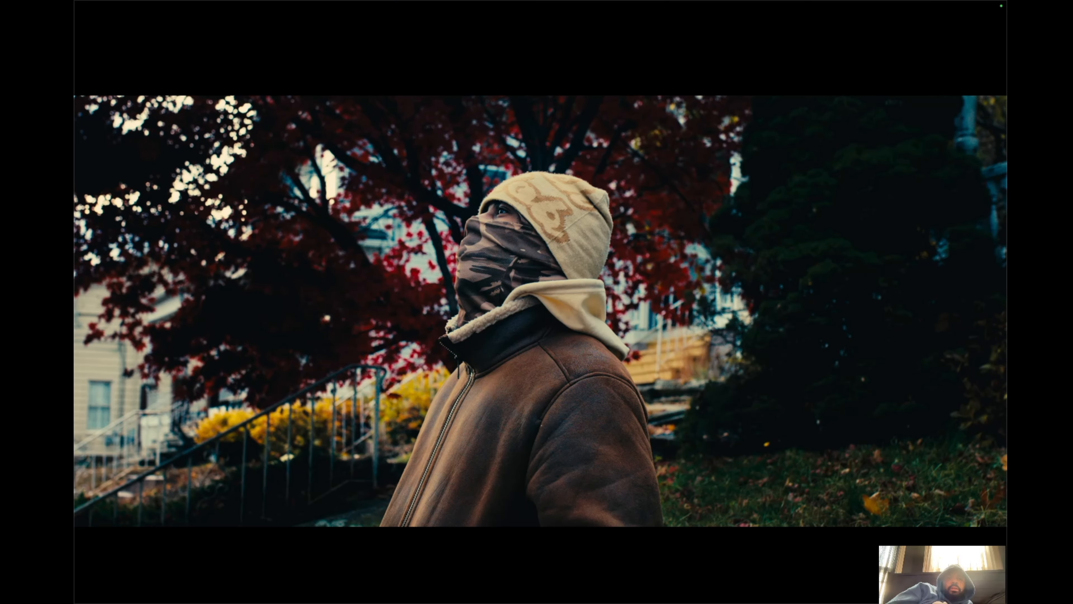
key(super+f)
key(super+f)
key(super+f)
key(super+f)
key(super+f)
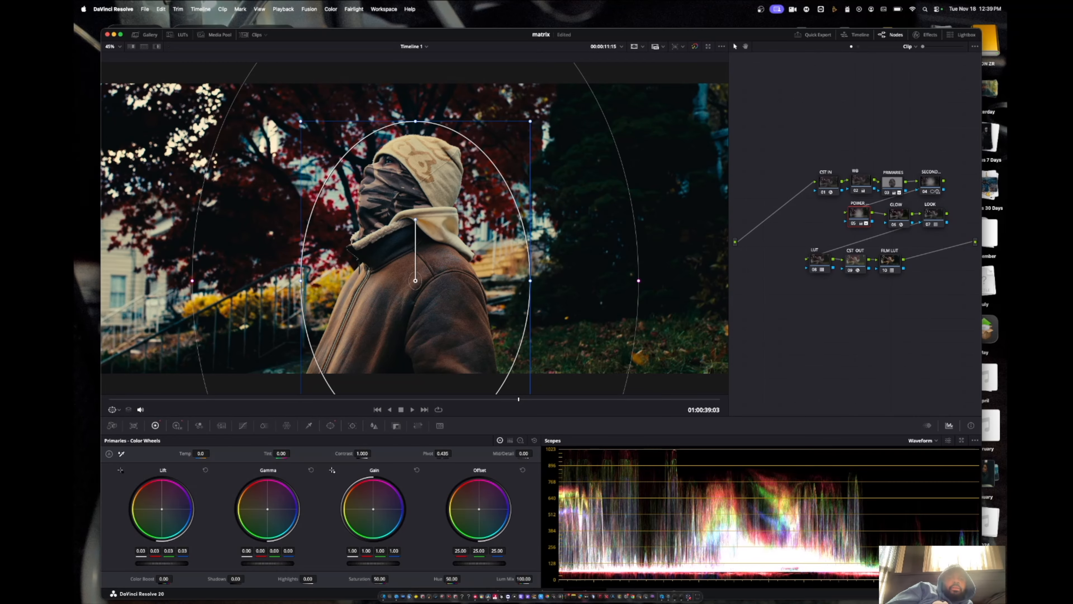
drag(267, 563, 271, 563)
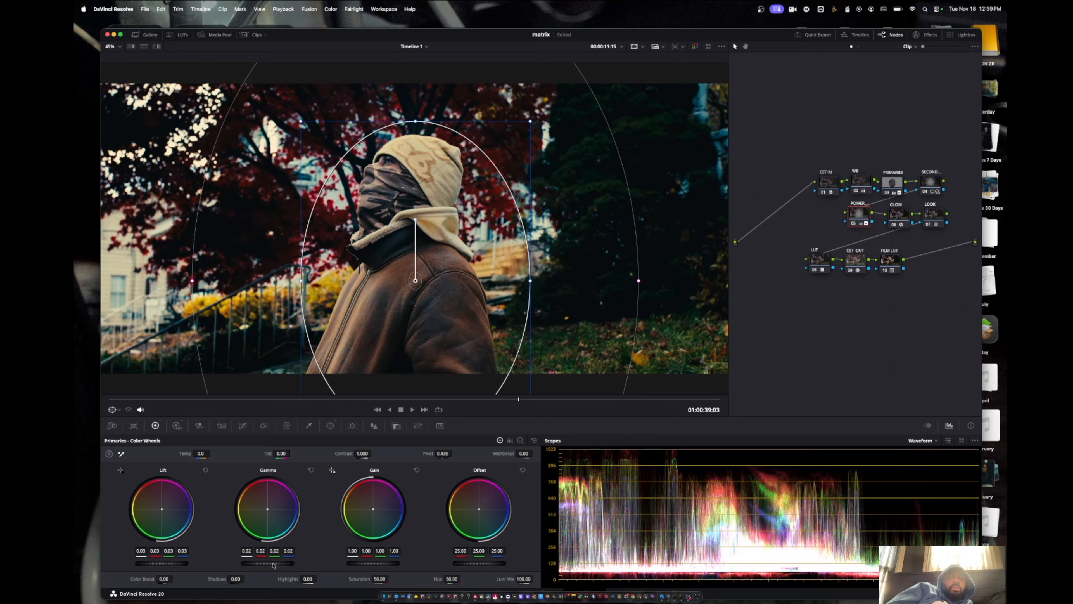
- Review the primary wheel settings of the PRIMARIES and WB nodes and check the image at full-screen size
click(893, 184)
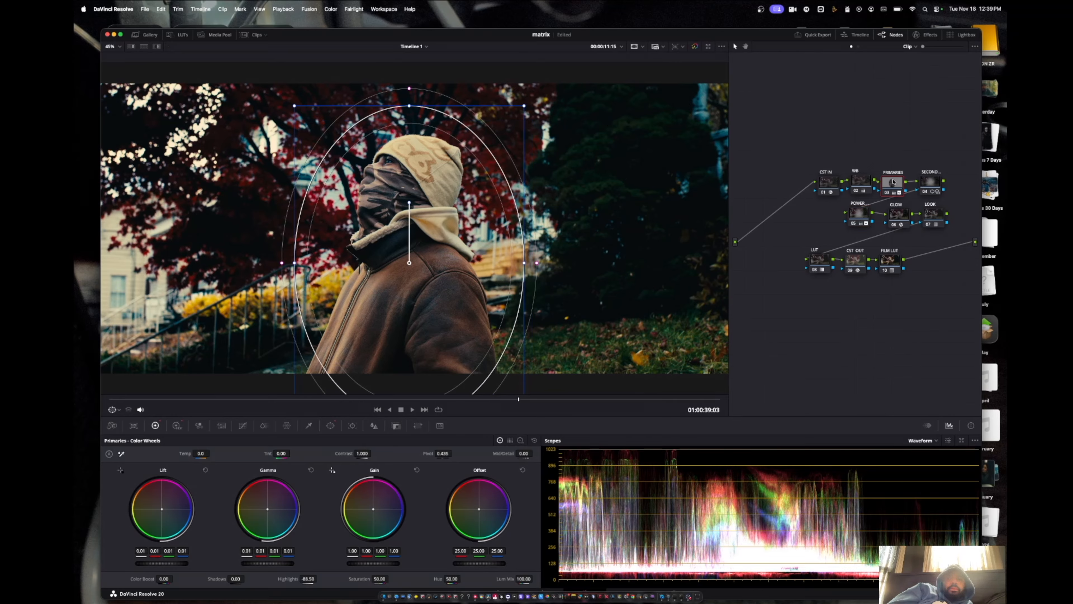
click(858, 184)
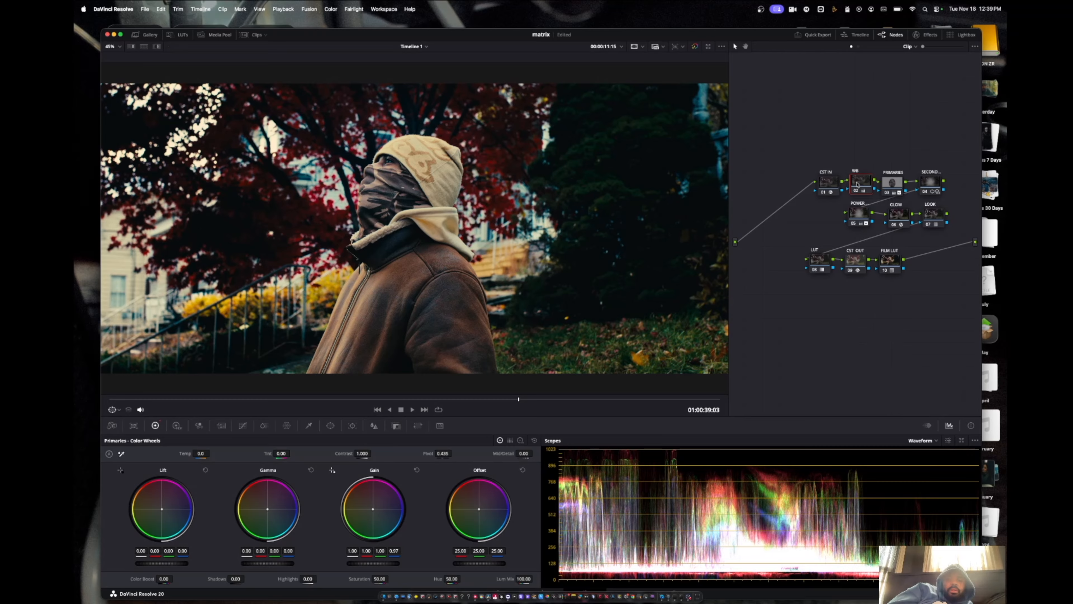
key(super+f)
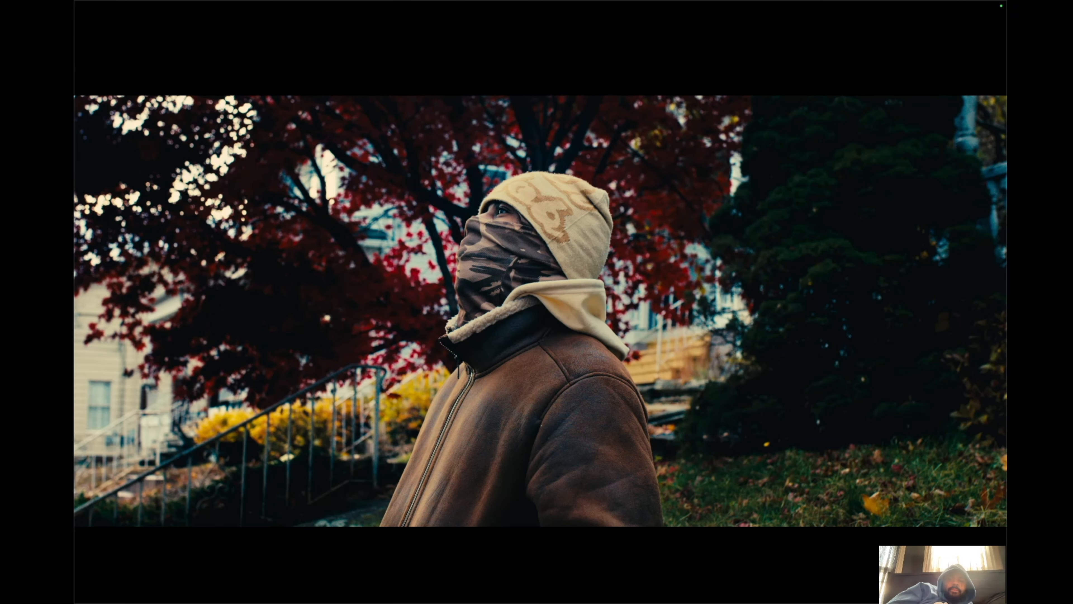
key(super+f)
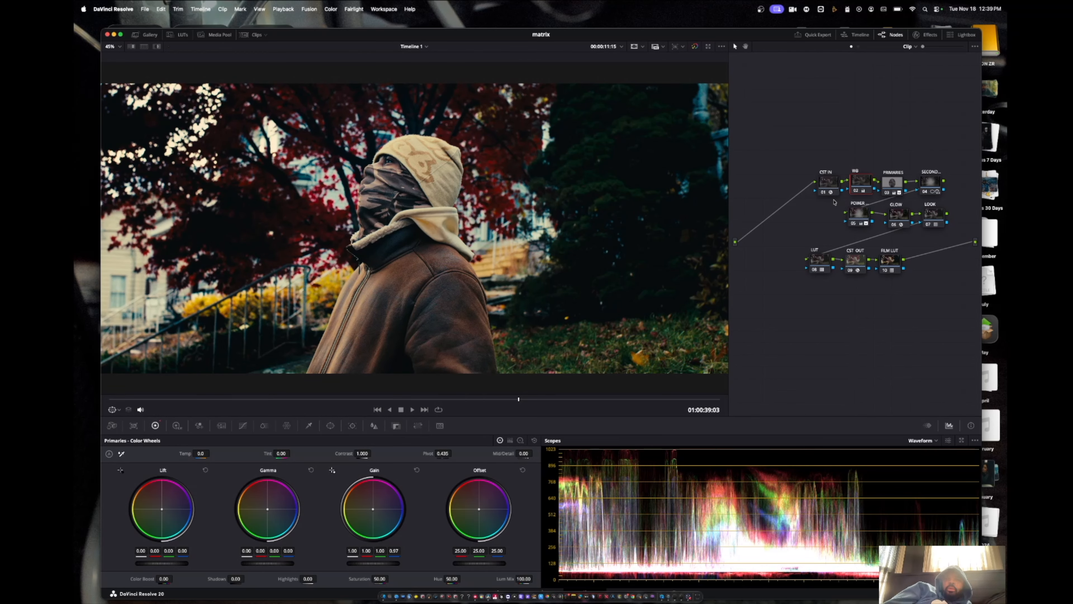
- Shift the POWER node slightly along its row and select the secondary node
drag(865, 213, 874, 213)
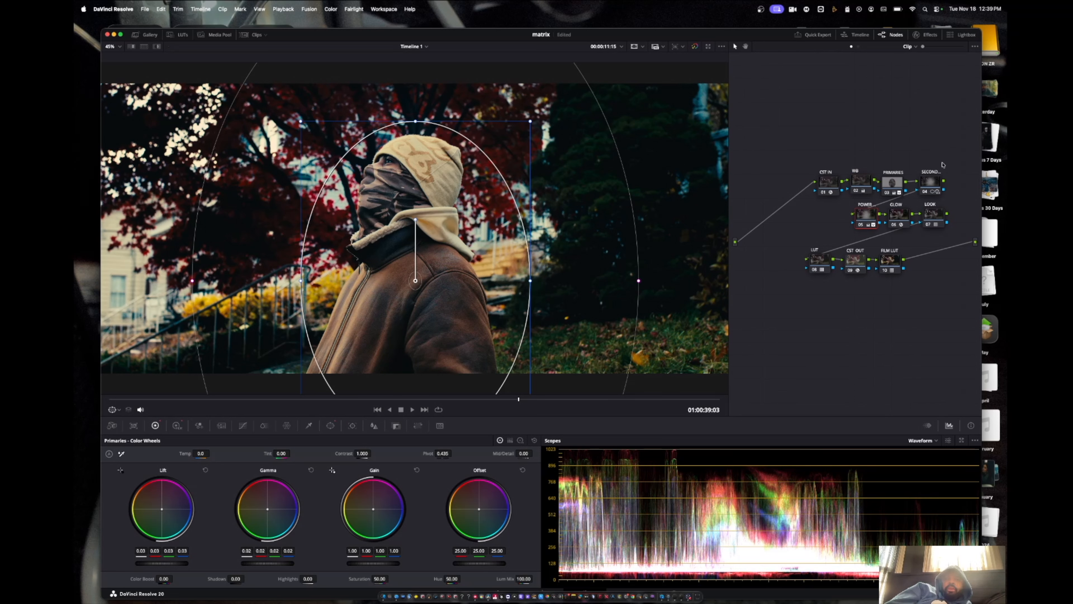
click(937, 181)
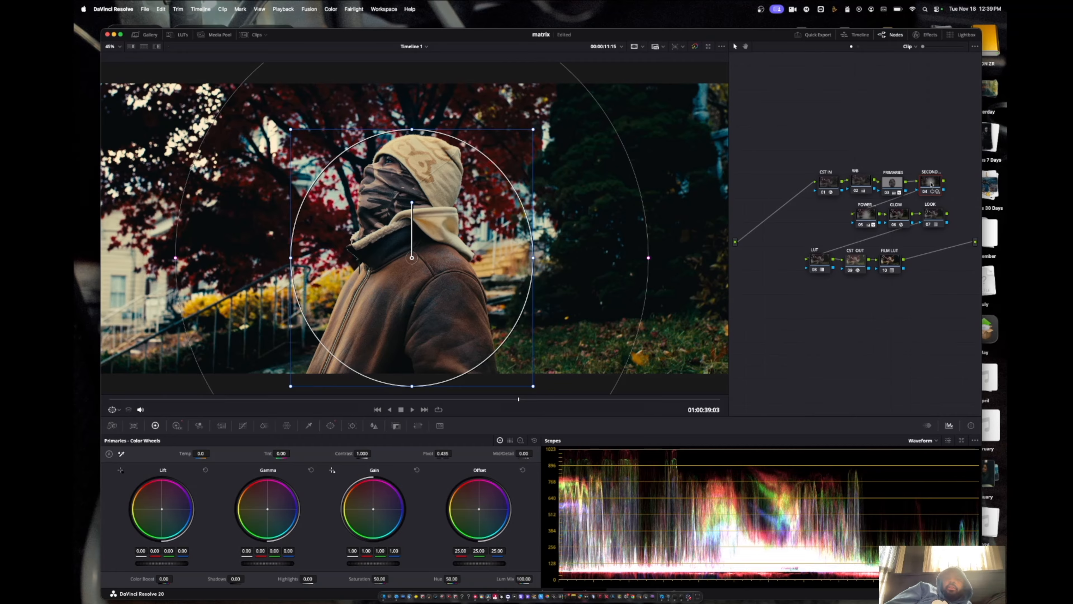
drag(931, 184, 931, 156)
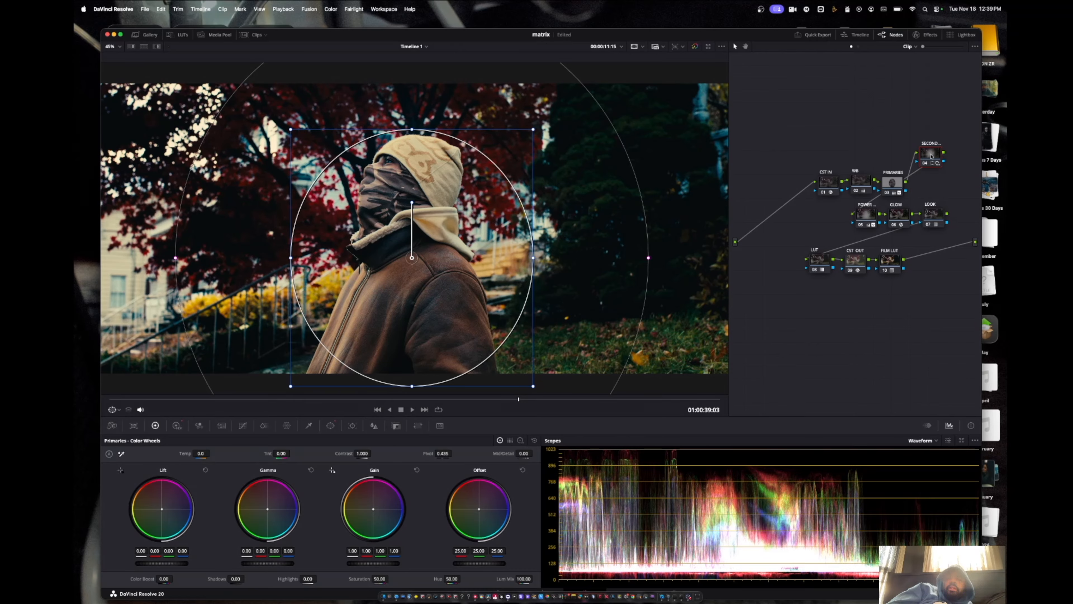
key(alt+p)
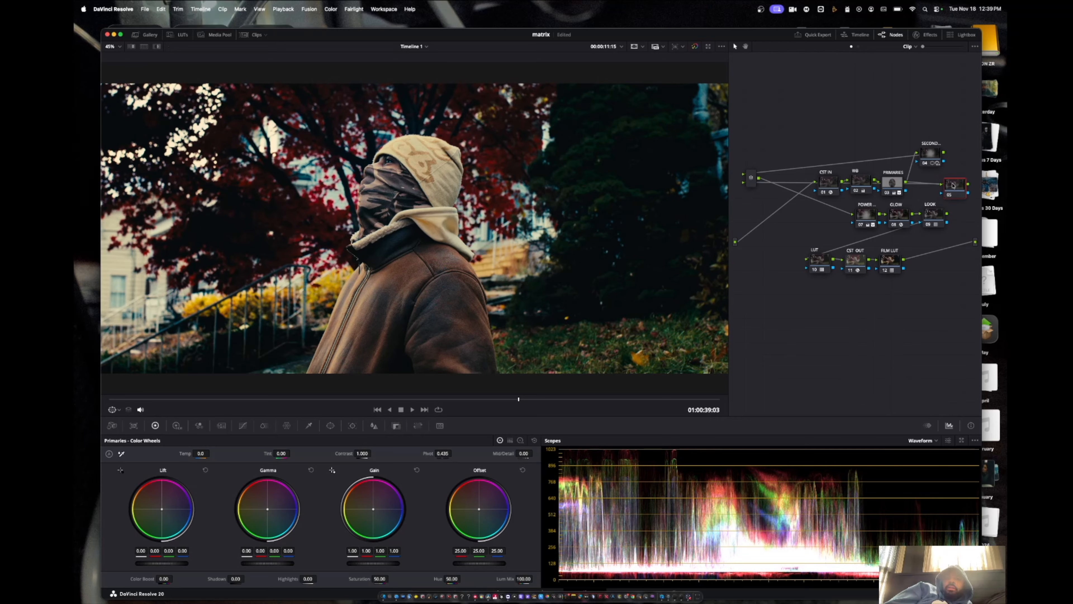
key(super+z)
drag(924, 155, 924, 180)
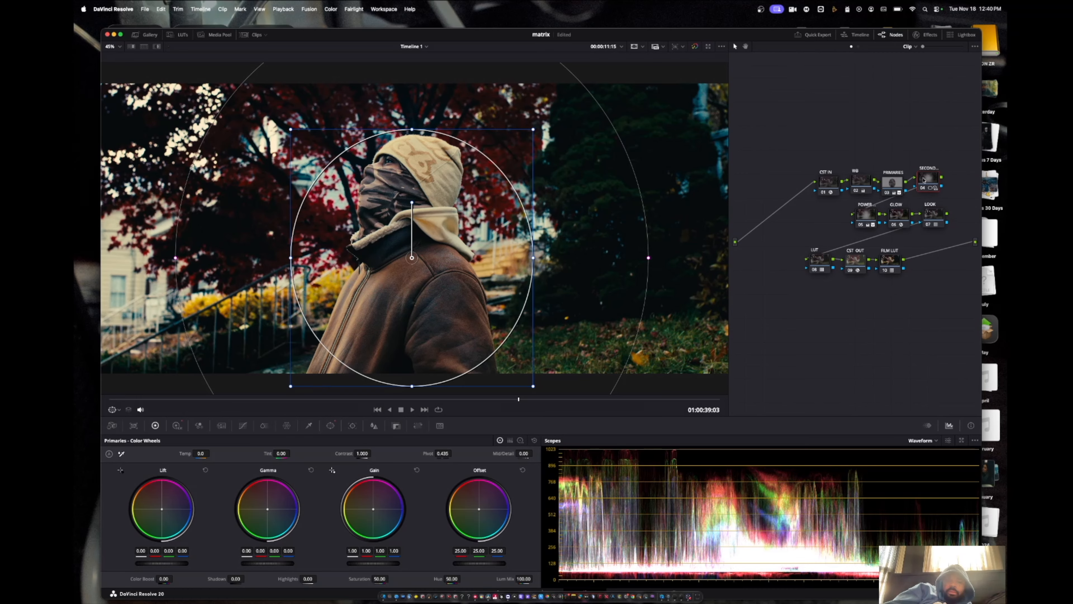
- Add a layer node to the secondary node, arrange the new node beneath it, and label it SHARP
key(alt+l)
drag(932, 177, 932, 151)
drag(928, 247, 929, 185)
right_click(942, 182)
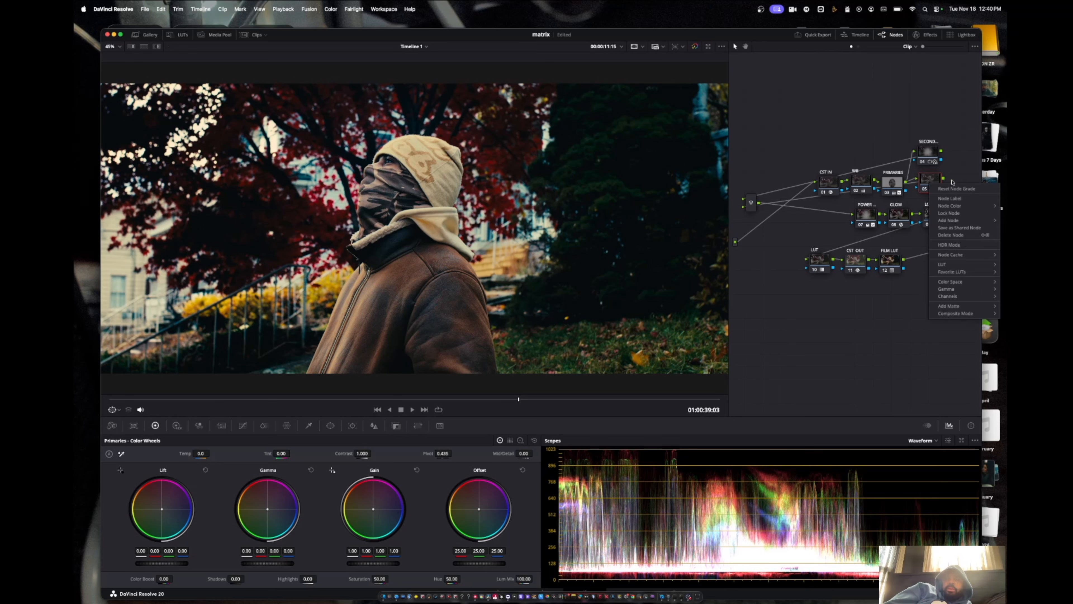
click(960, 198)
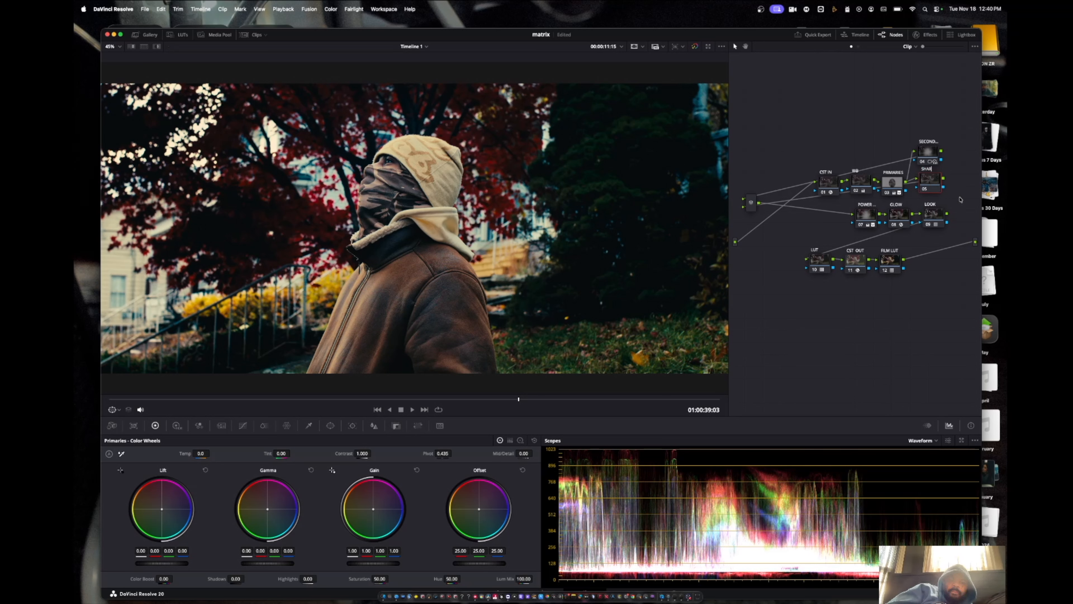
key(Return)
drag(935, 181, 935, 183)
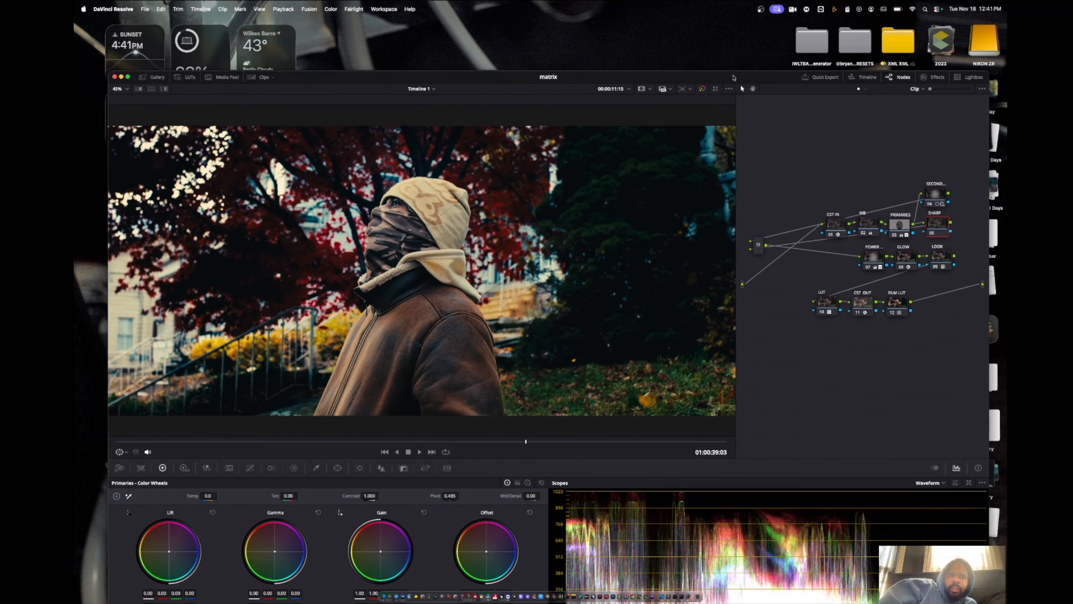
- Set the SHARP node's color space to Lab (CIE)
drag(732, 66, 730, 44)
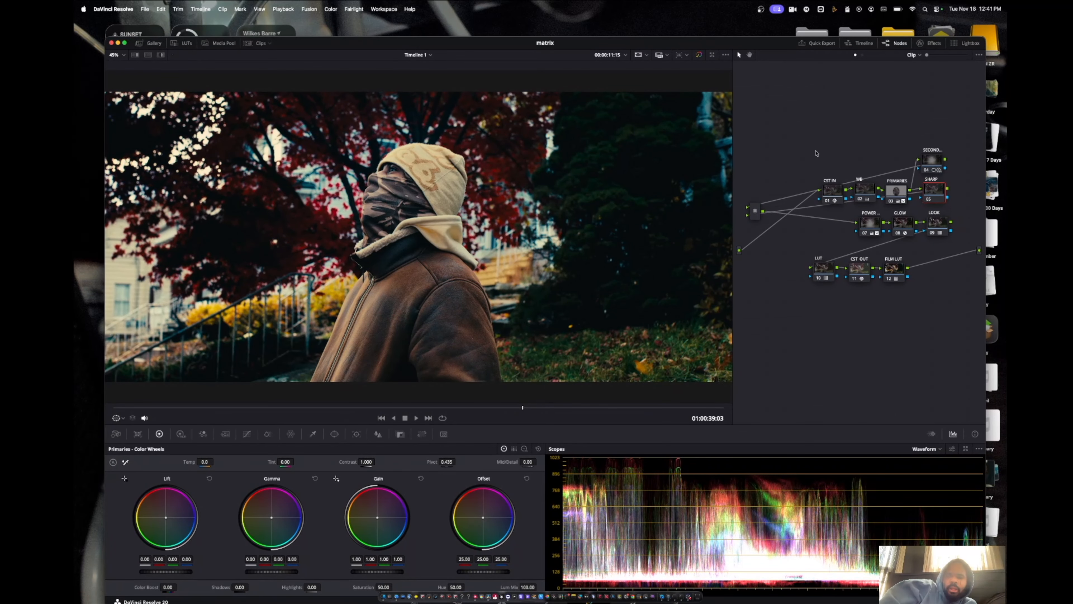
right_click(933, 191)
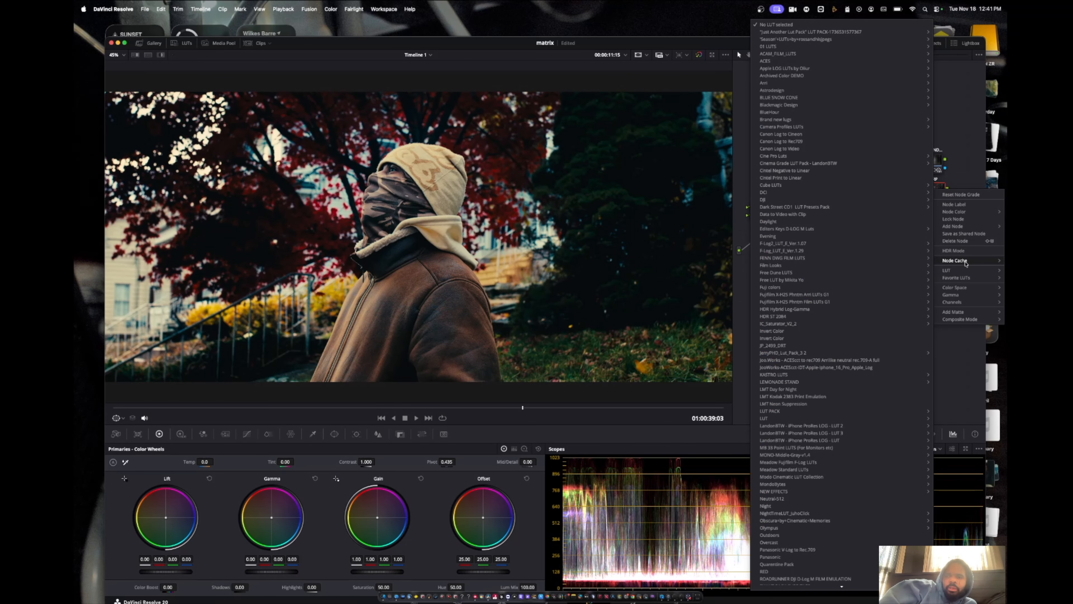
mouse_move(964, 291)
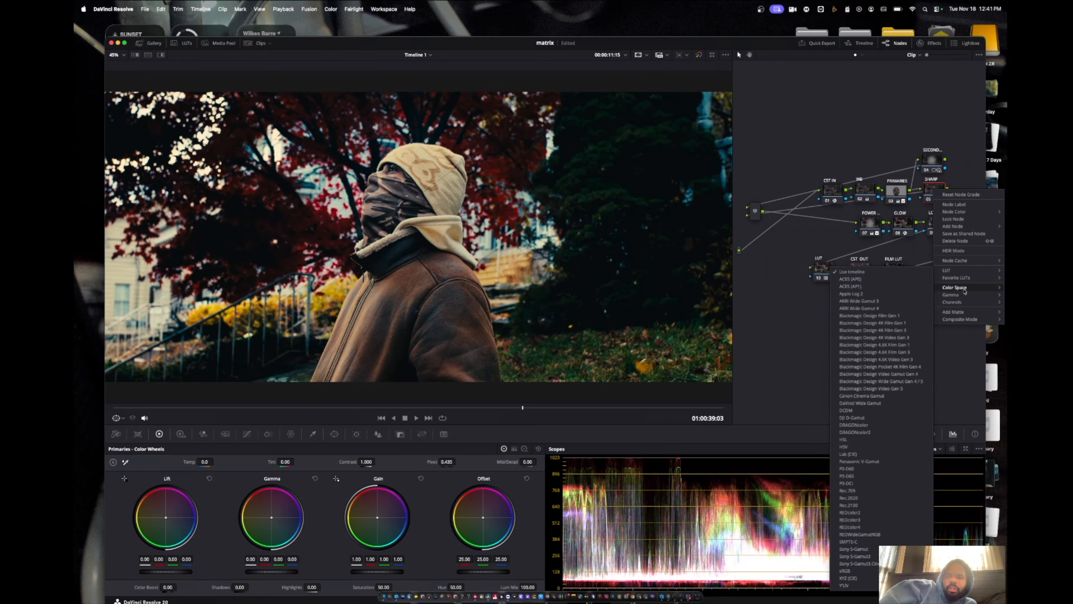
click(882, 455)
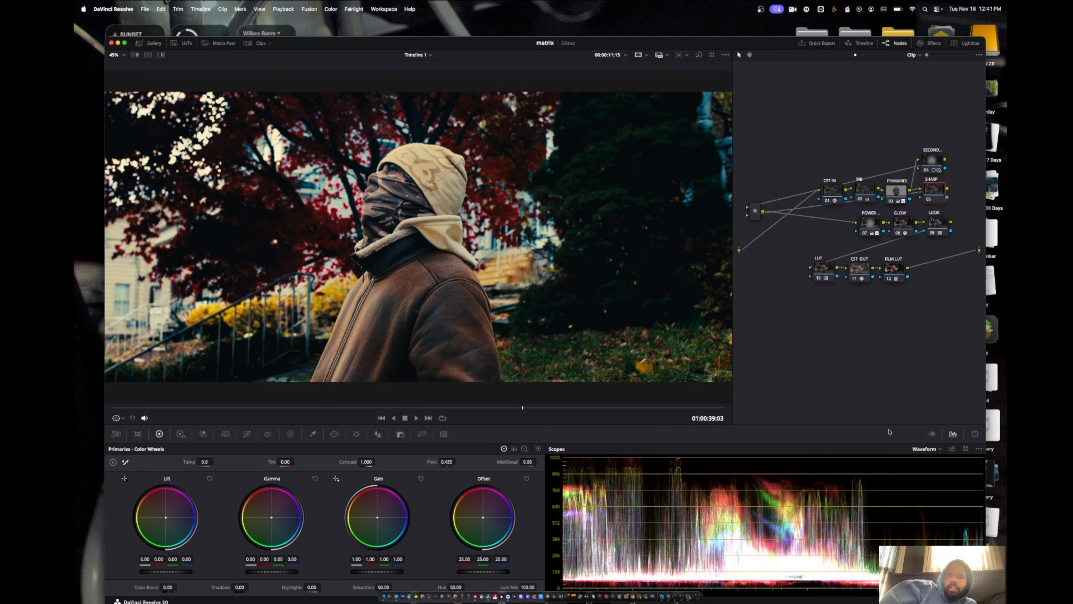
- Disable Channel 2 and Channel 3 on the SHARP node
right_click(932, 191)
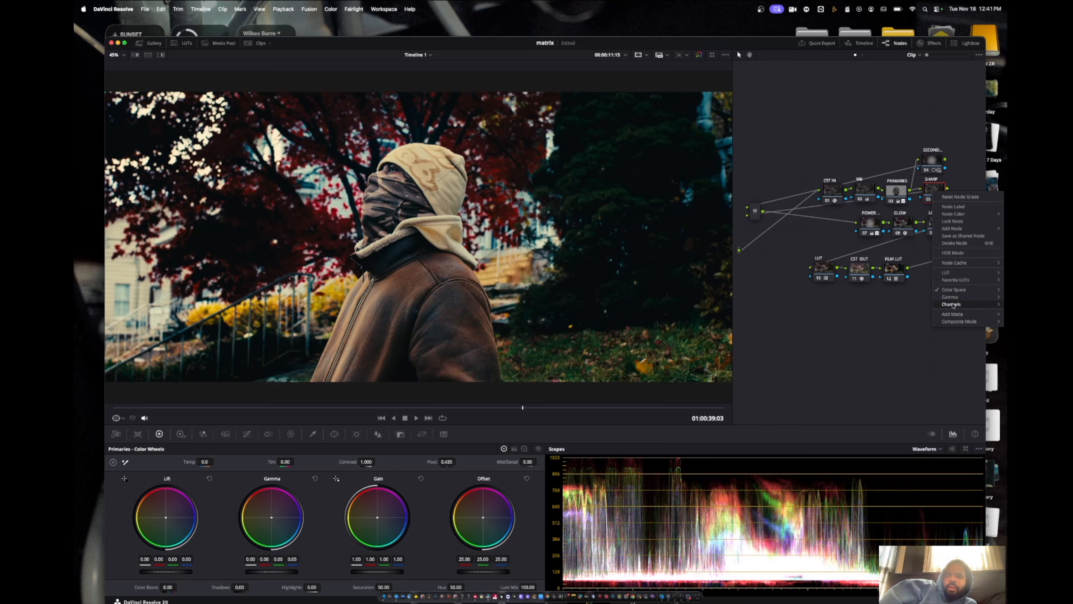
mouse_move(954, 307)
click(903, 312)
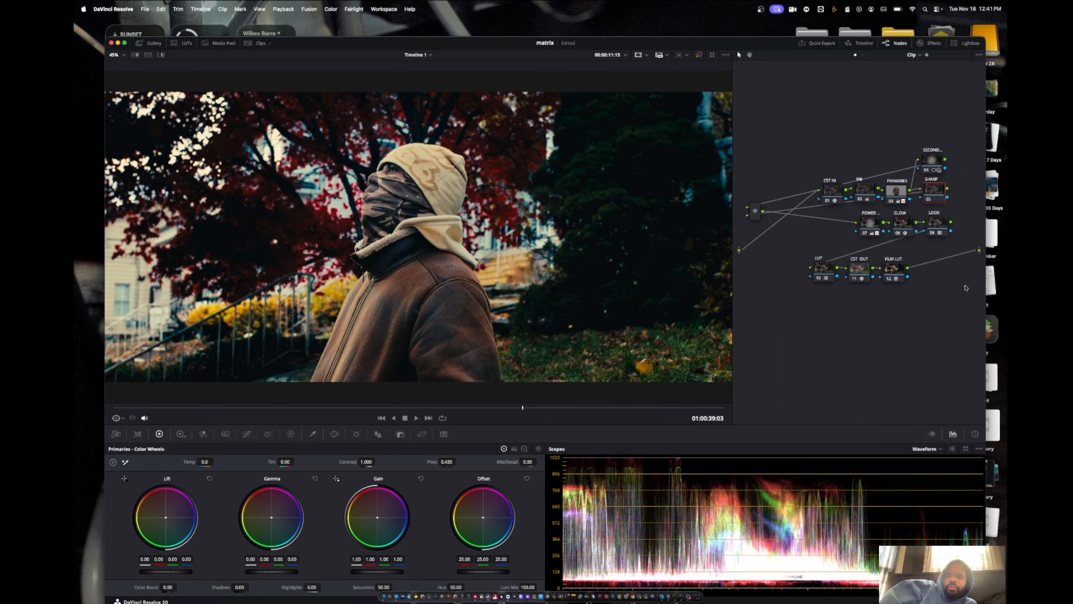
right_click(934, 189)
mouse_move(960, 301)
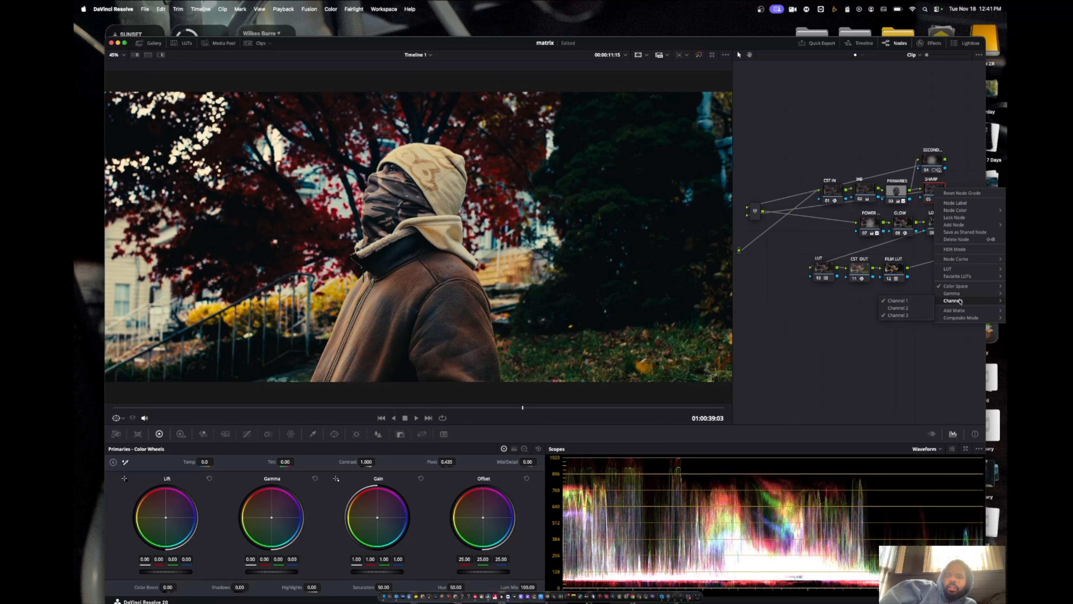
click(915, 315)
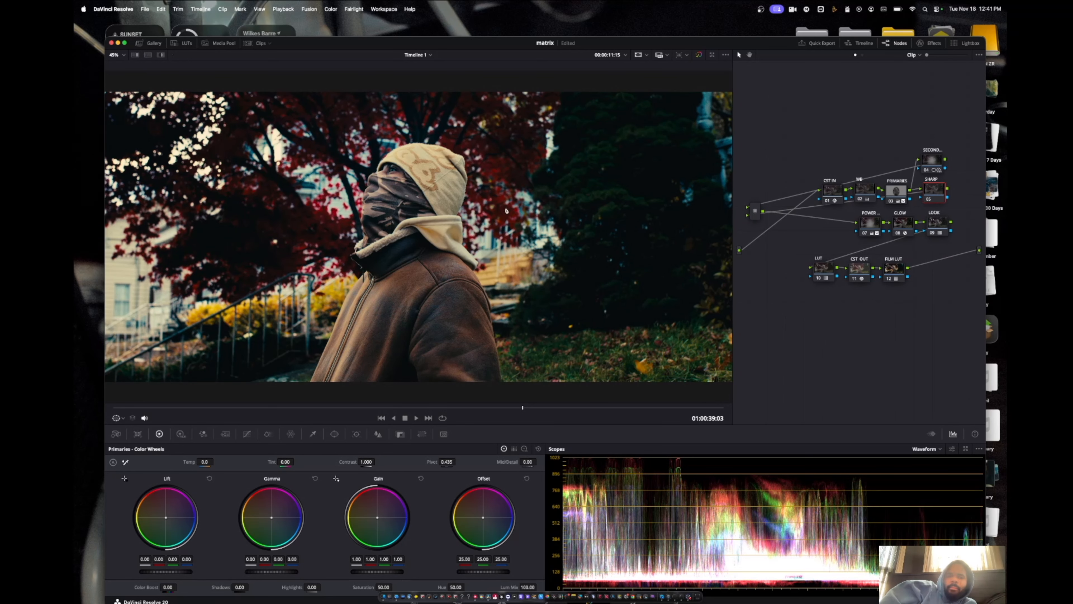
- Set the SHARP node's linked blur radius to 0.51 and check the image at full-screen size
scroll(422, 208, up, 5)
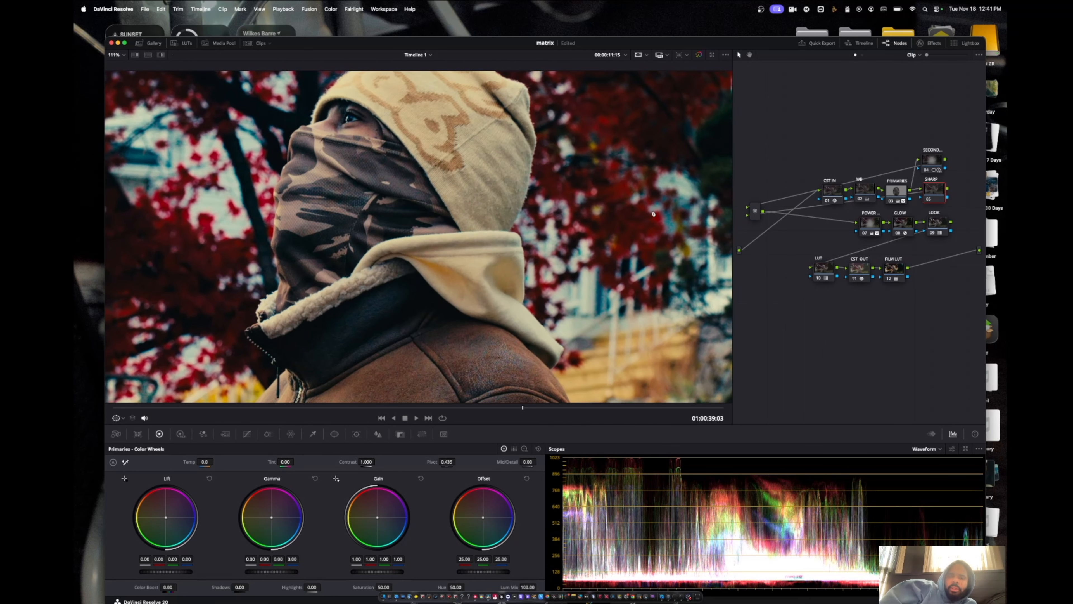
click(397, 436)
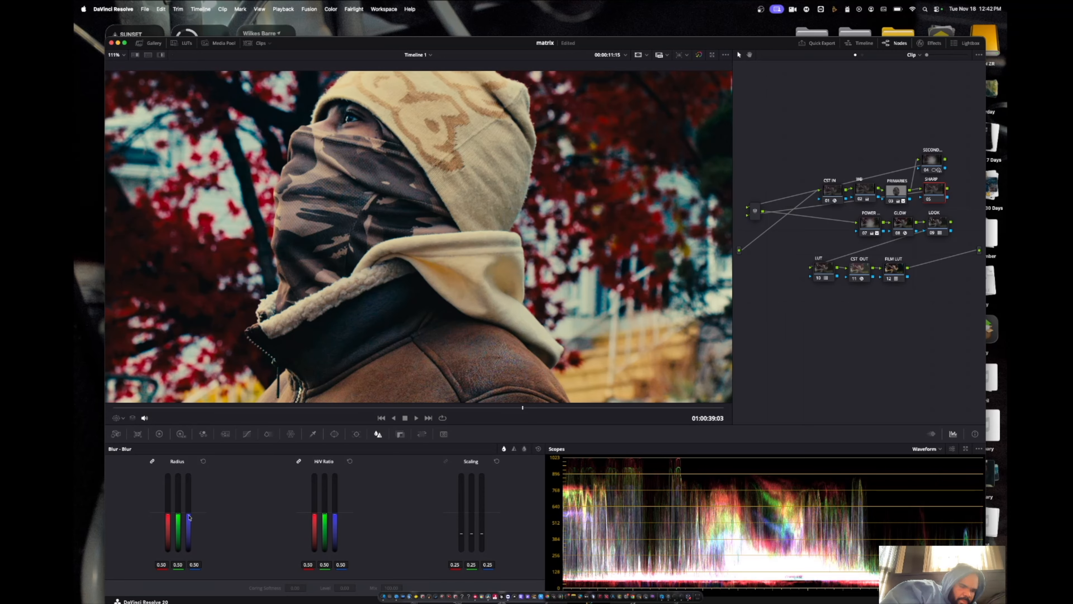
mouse_move(191, 512)
mouse_down()
mouse_move(191, 503)
mouse_move(191, 512)
mouse_up()
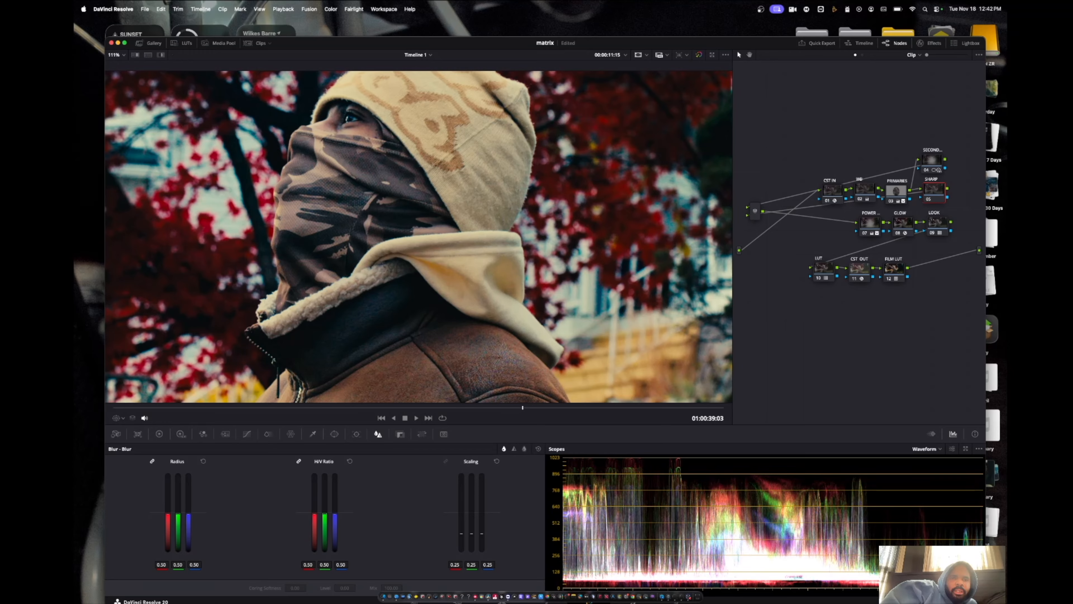
drag(191, 512, 191, 512)
click(114, 54)
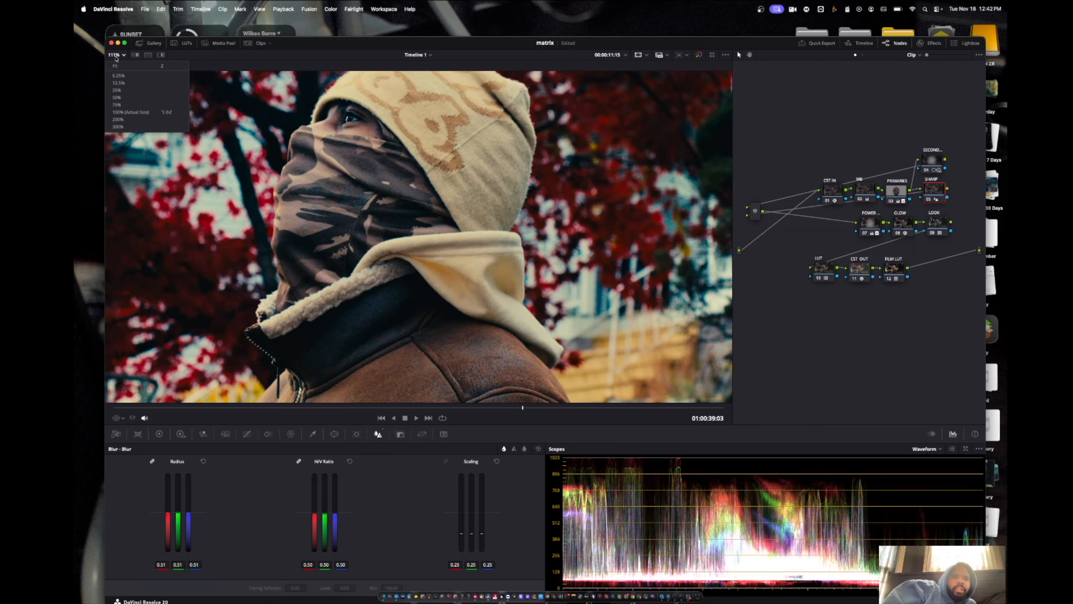
click(127, 63)
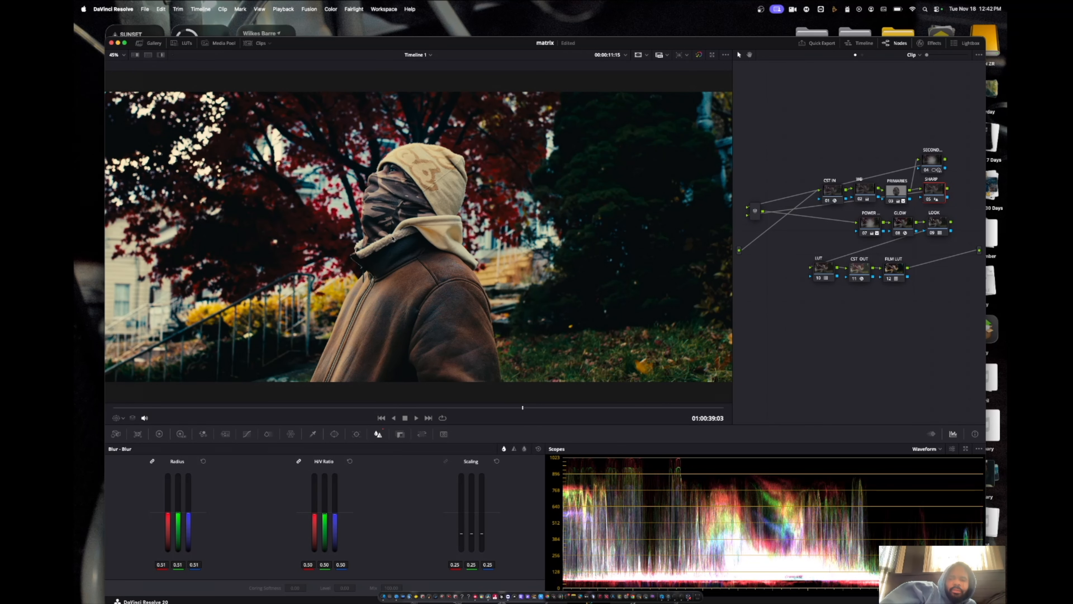
key(super+f)
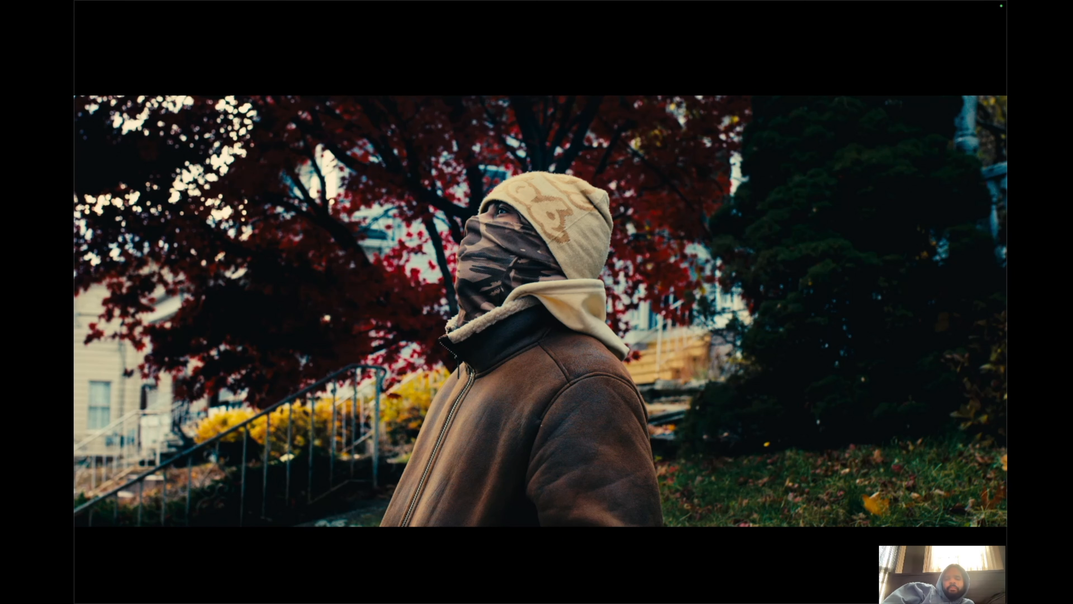
key(Escape)
key(super+f)
key(Escape)
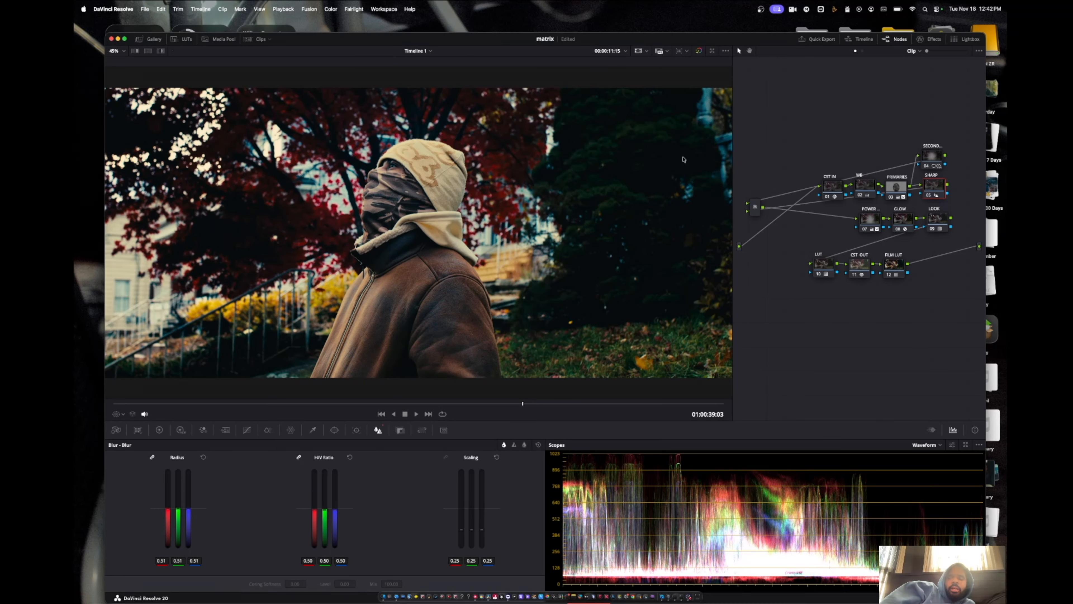
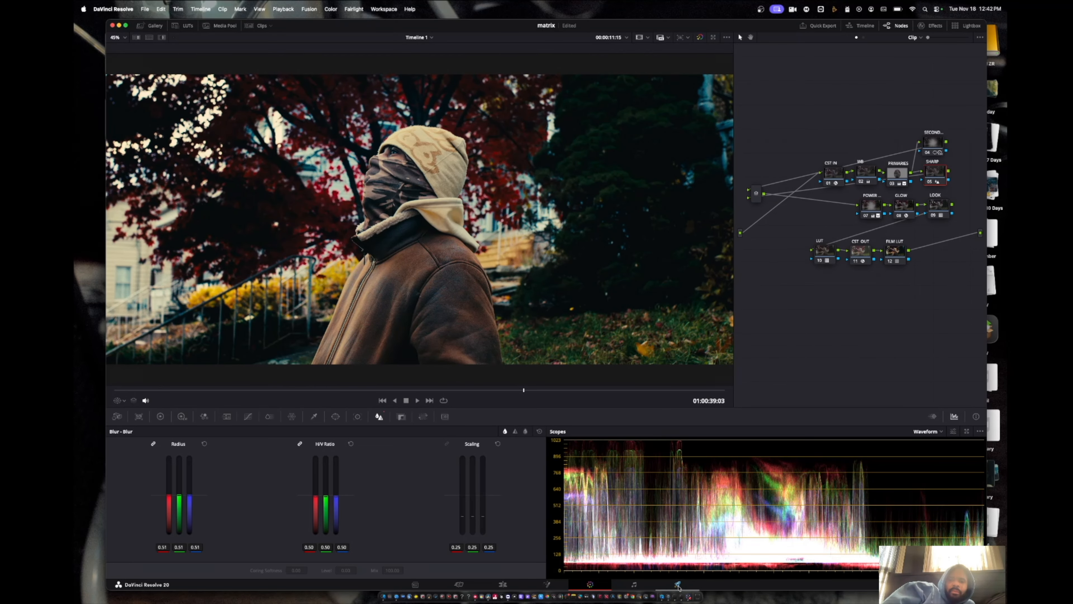
- On the Edit page, delete the two timeline clips before DSC_0885.NEV and the three clips after it
click(505, 585)
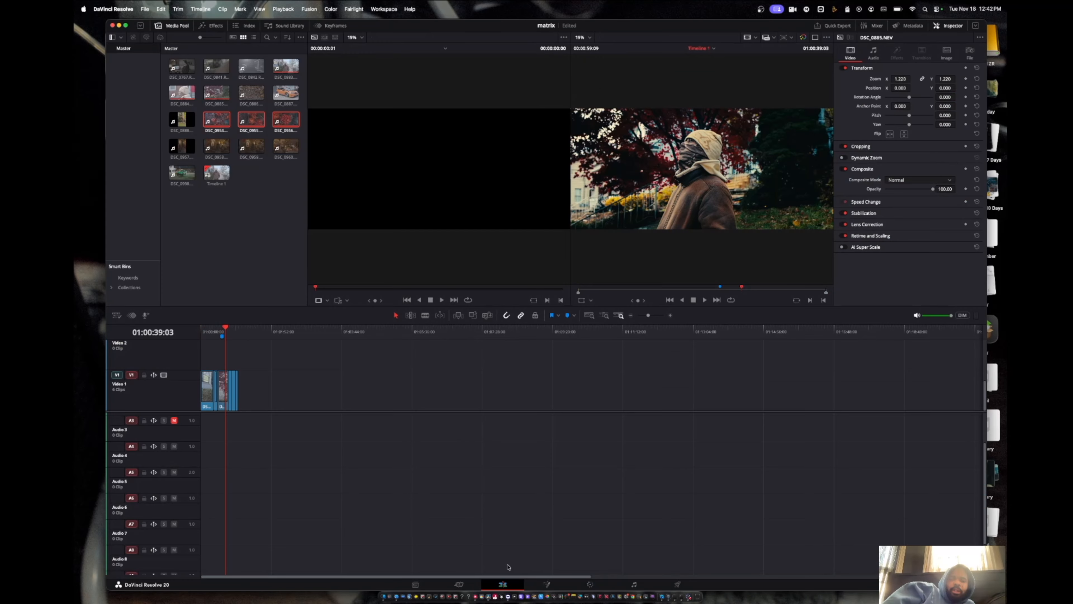
key(super+equal)
key(super+equal)
key(super+equal)
key(super+equal)
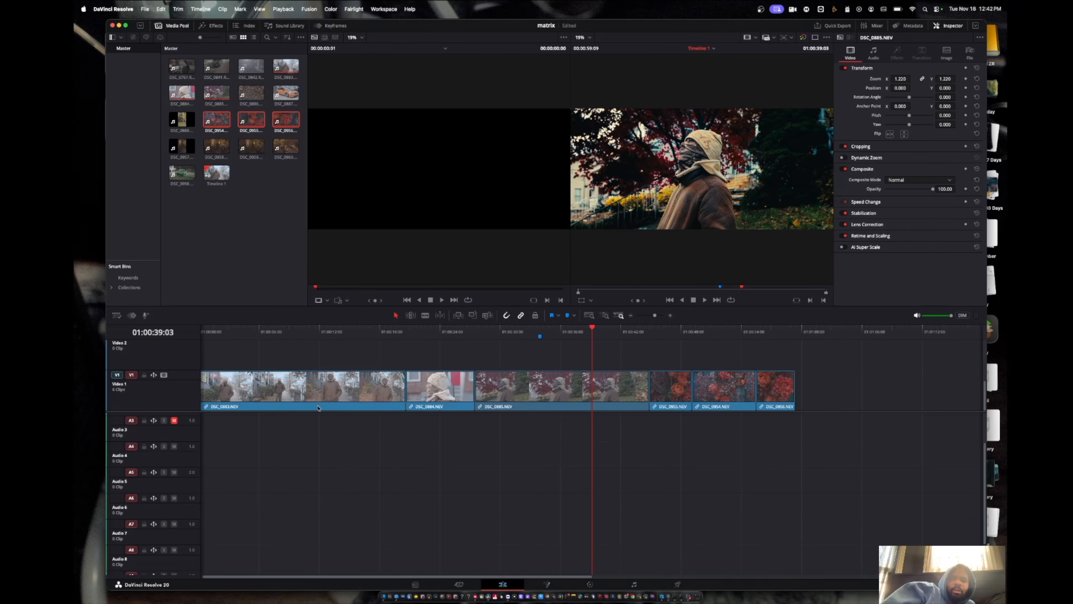
drag(461, 339, 203, 478)
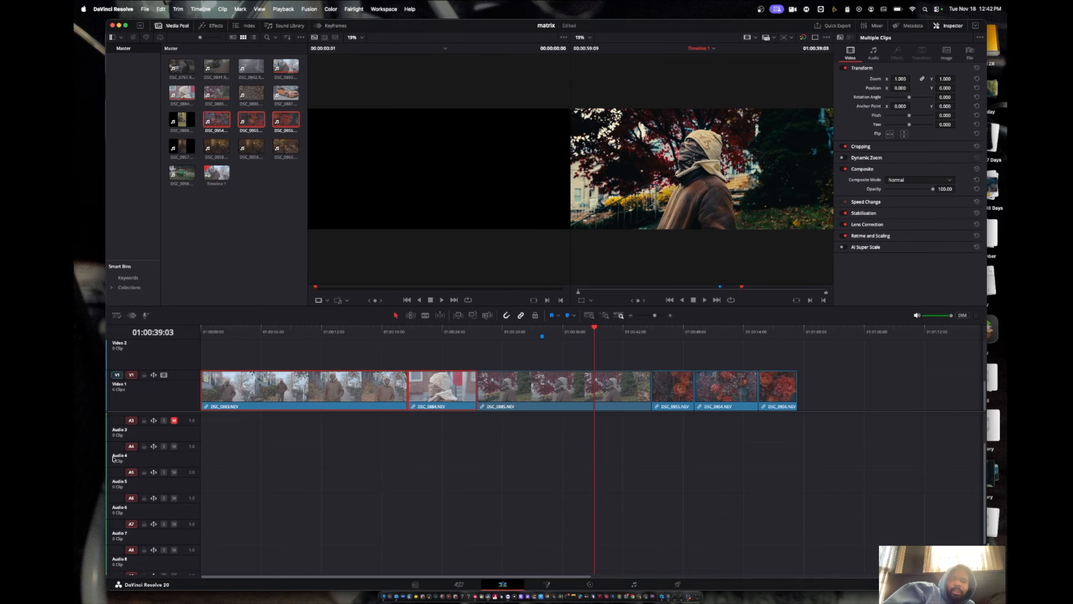
key(BackSpace)
drag(671, 358, 756, 377)
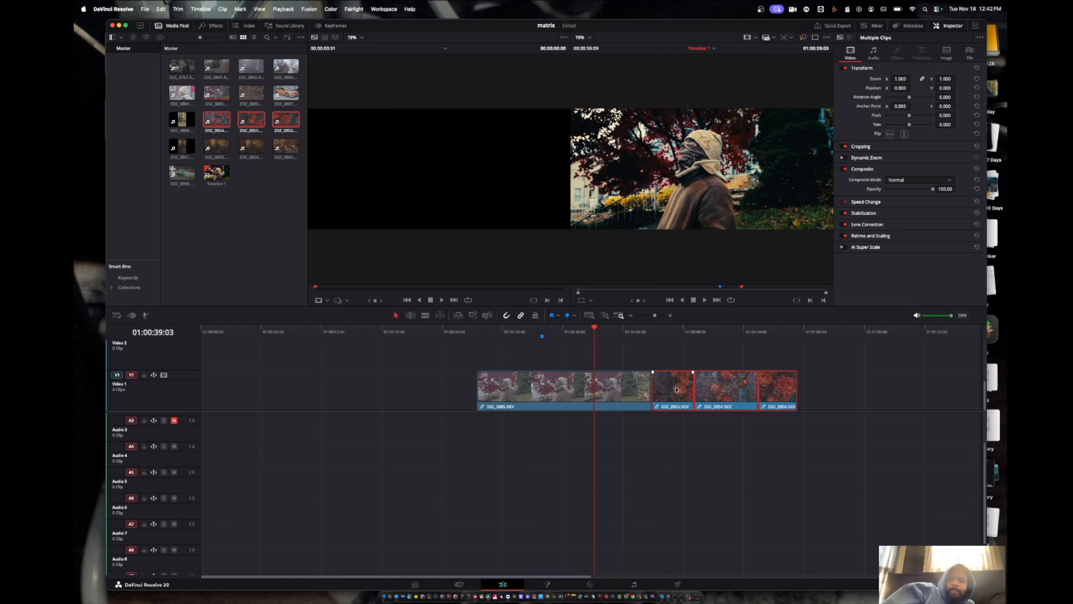
key(Delete)
- Move the remaining DSC_0885.NEV clip to the start of the timeline and save the project
drag(629, 391, 354, 391)
drag(590, 327, 376, 332)
key(super+s)
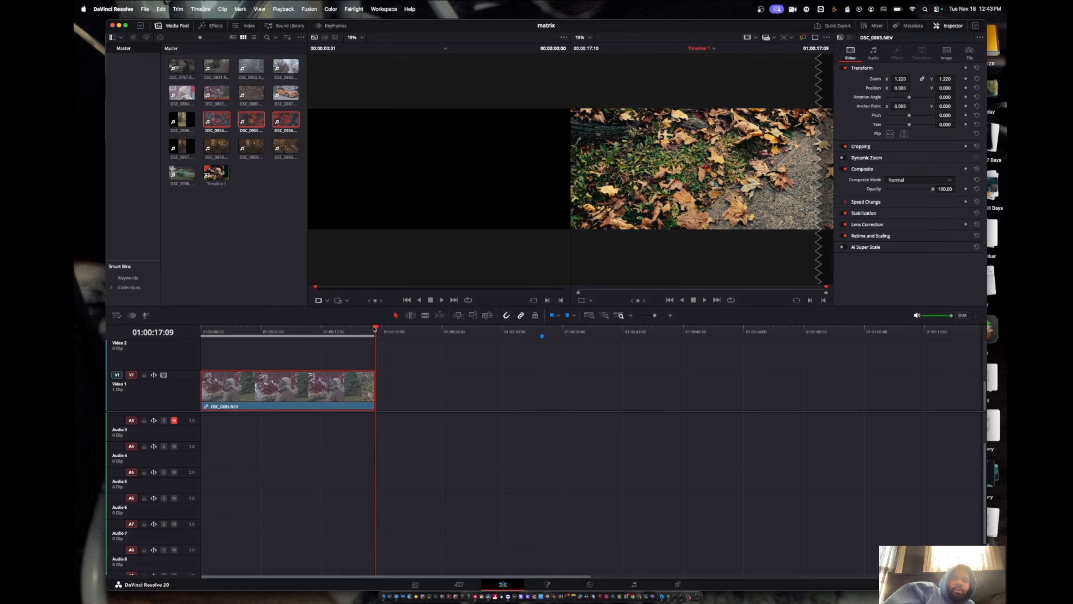
- Review the clip from its start at full-screen size and return to the Color page
key(Home)
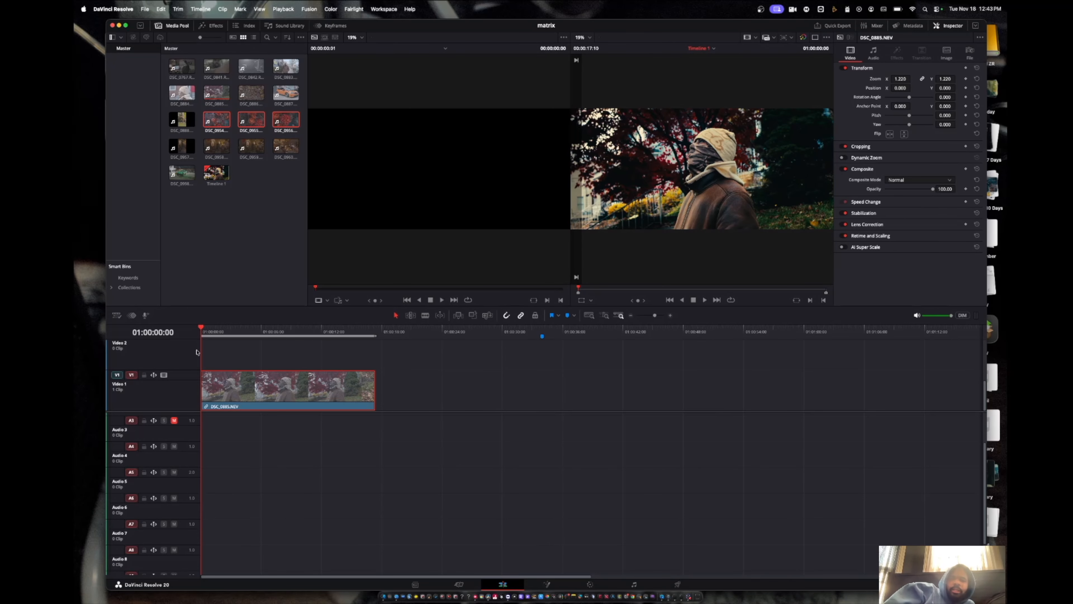
drag(202, 334, 284, 341)
key(Home)
key(super+f)
key(Escape)
click(589, 582)
key(p)
key(p)
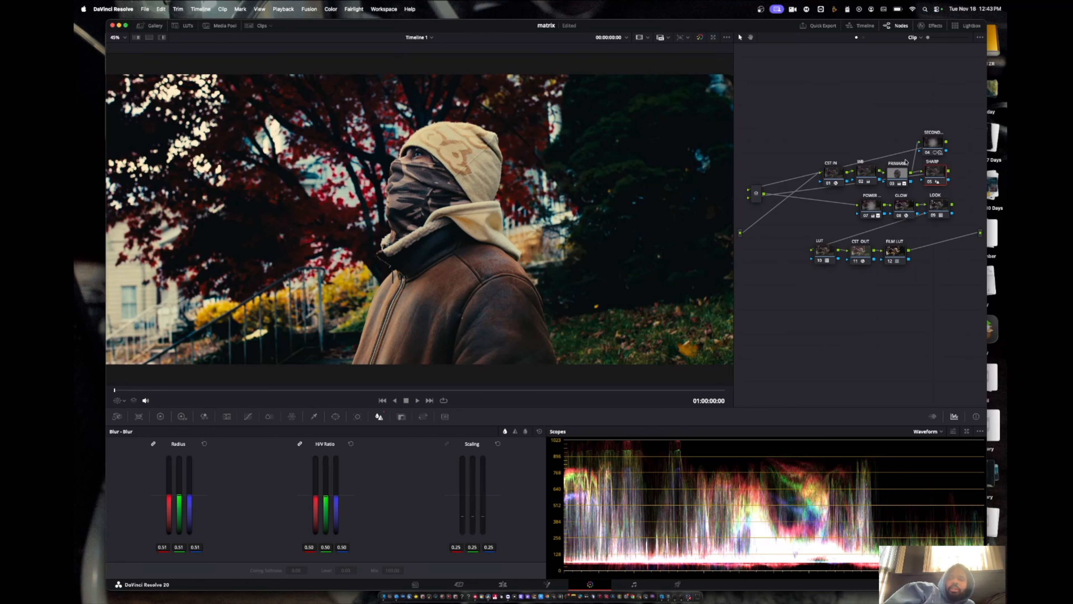
- Try a higher primary Lift on the PRIMARIES node
click(898, 172)
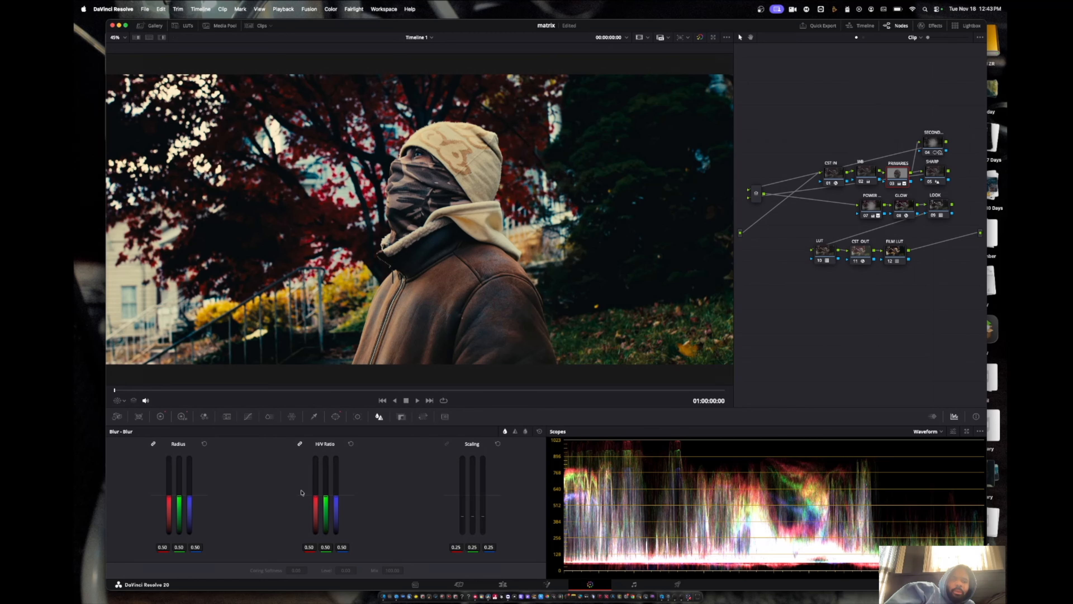
click(160, 416)
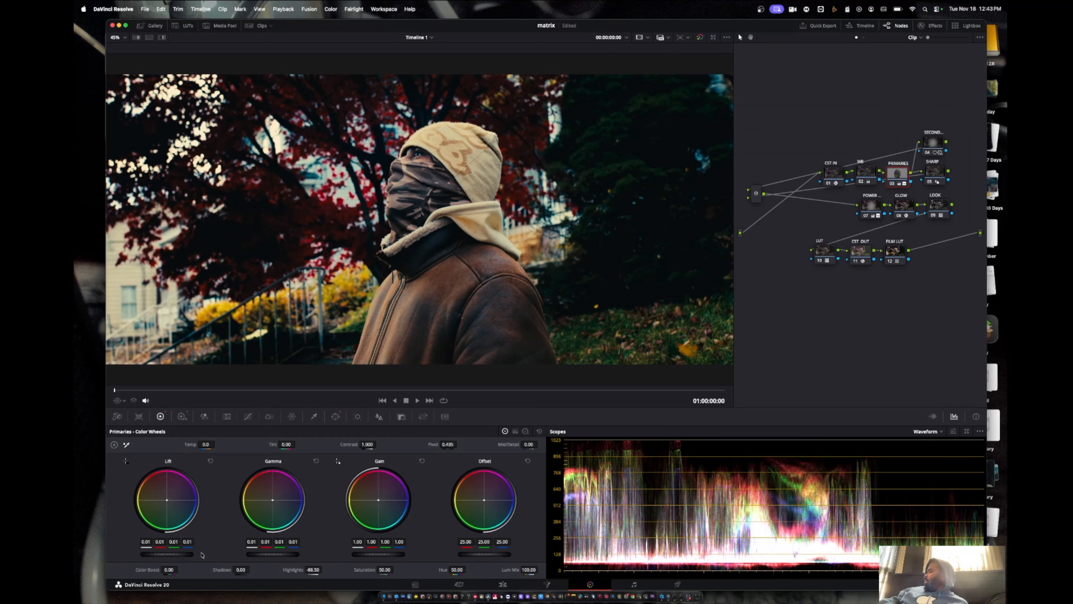
drag(187, 554, 210, 555)
key(super+z)
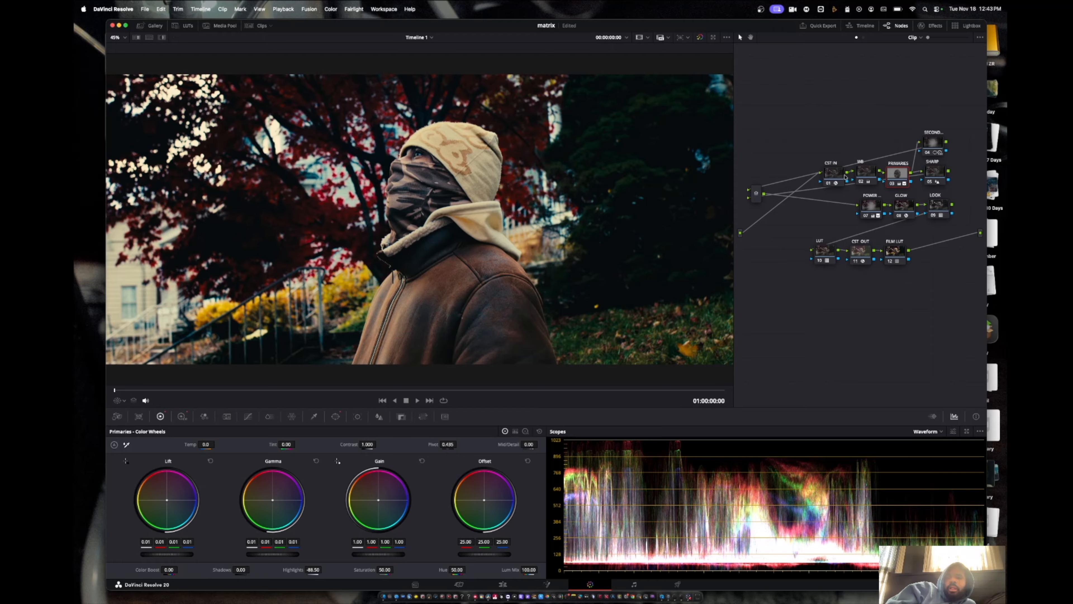
drag(898, 173, 897, 167)
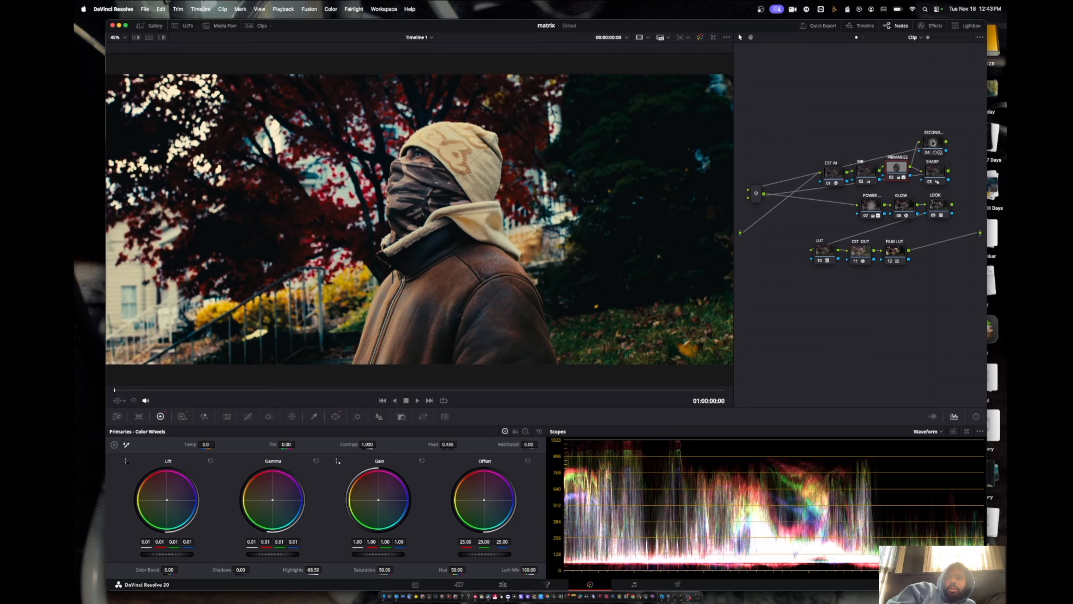
- Compare the image with the secondaries node bypassed and enabled, and shift the CST IN, WB and PRIMARIES nodes away from it
click(928, 153)
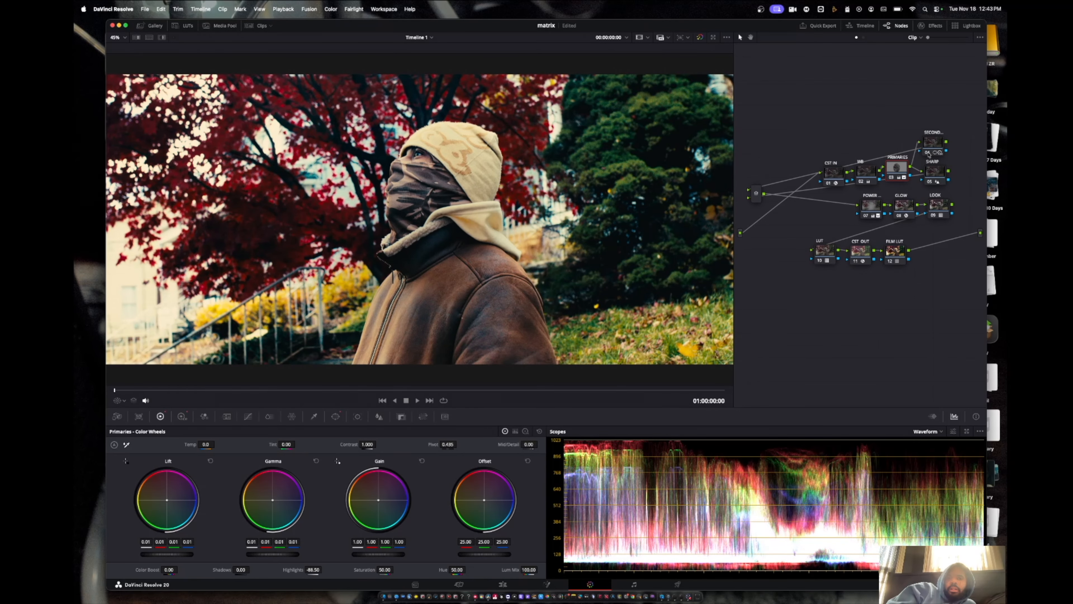
click(927, 154)
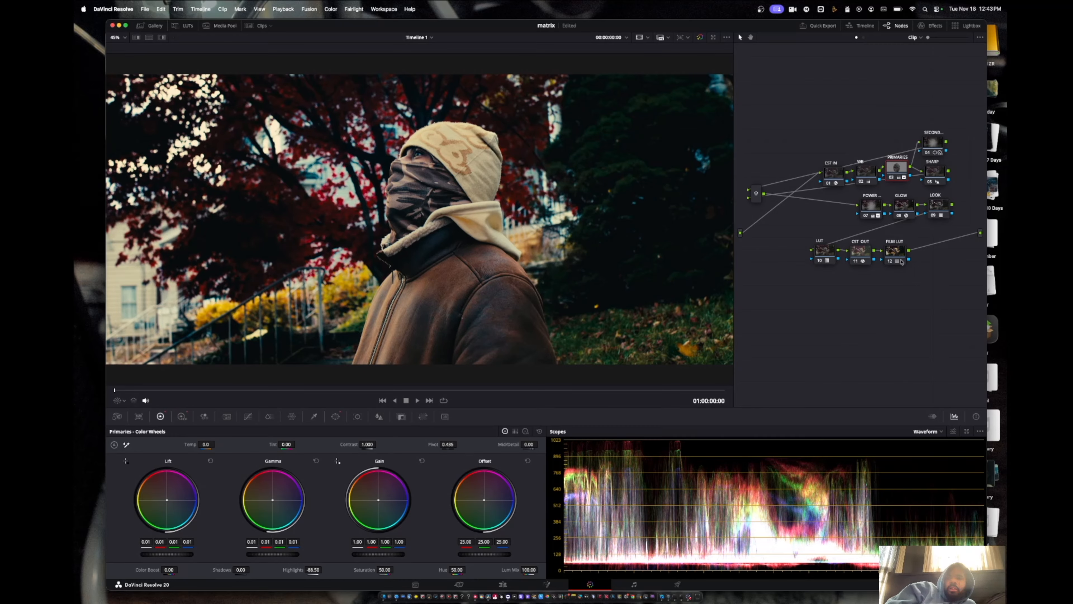
drag(831, 158, 883, 163)
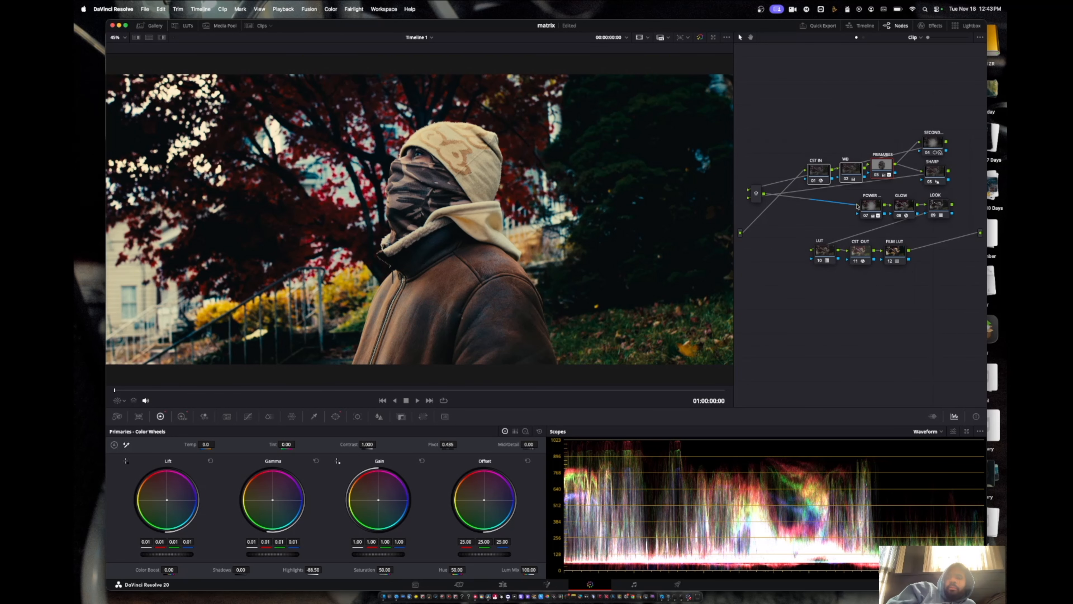
- Try disconnecting the parallel branch from the POWER node's input, and undo the disconnection
drag(856, 206, 858, 206)
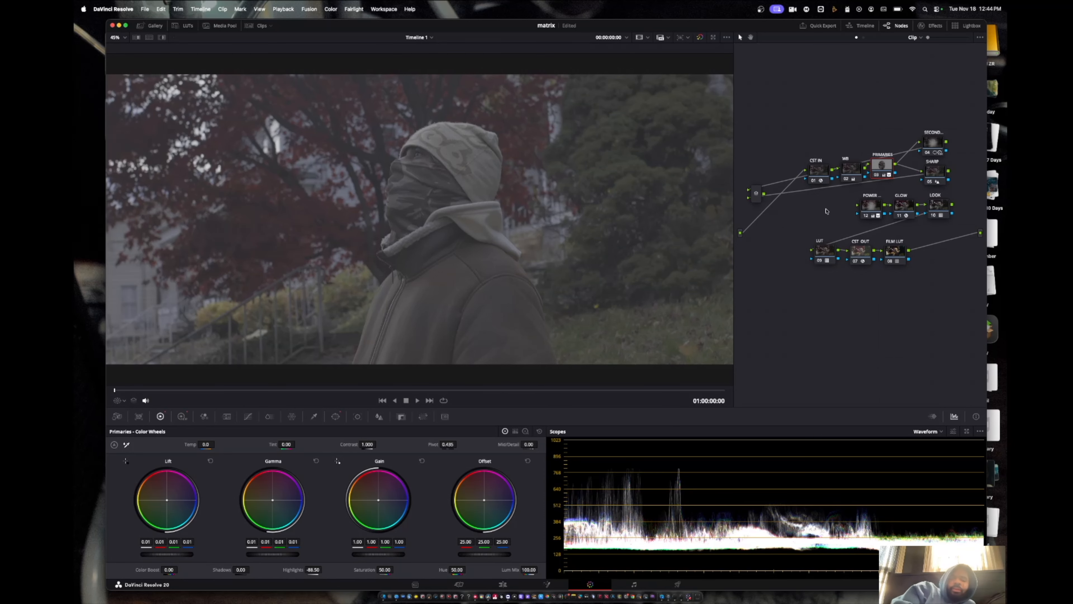
key(super+z)
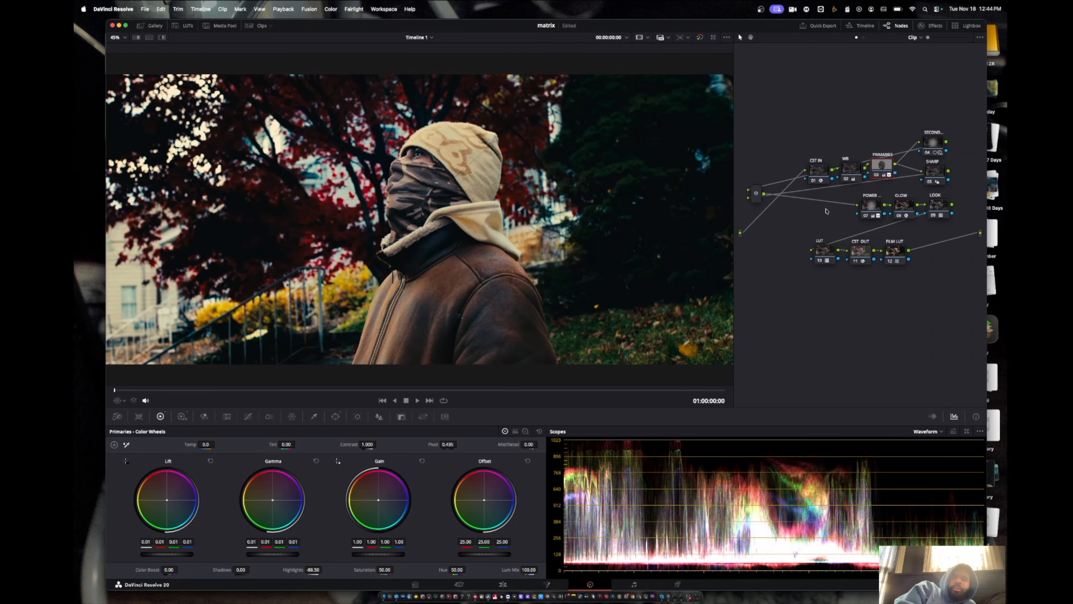
- Try a new serial node before the POWER node, and delete it
right_click(870, 207)
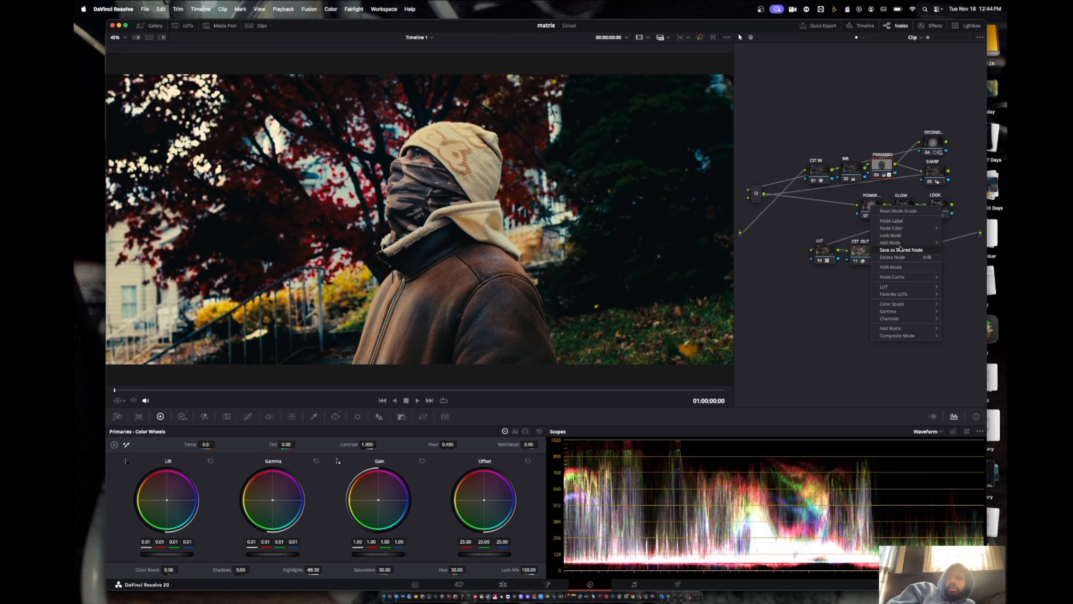
mouse_move(889, 242)
click(861, 217)
right_click(869, 206)
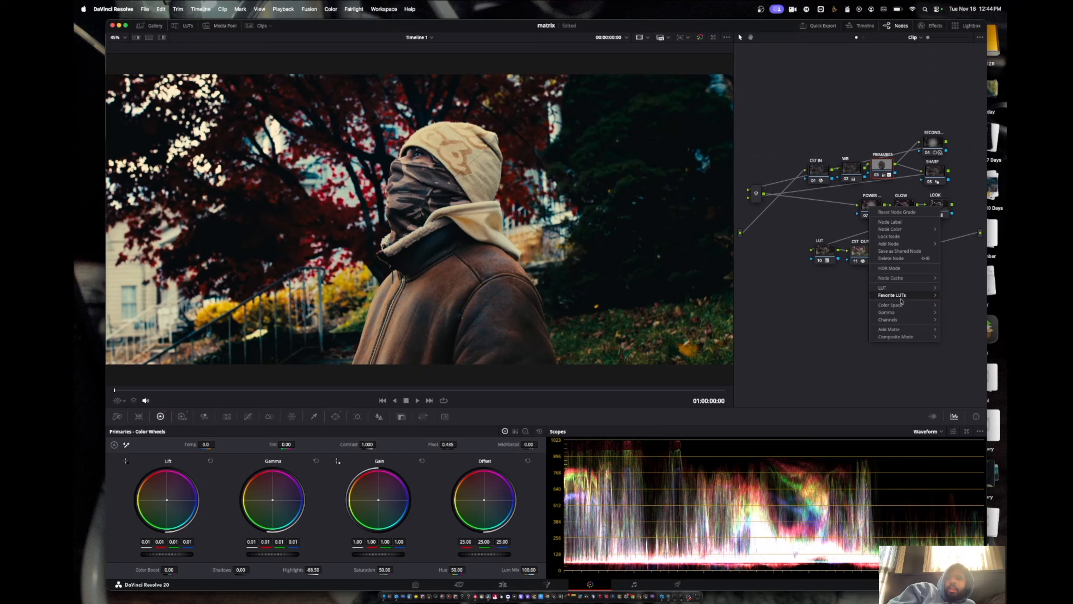
mouse_move(904, 289)
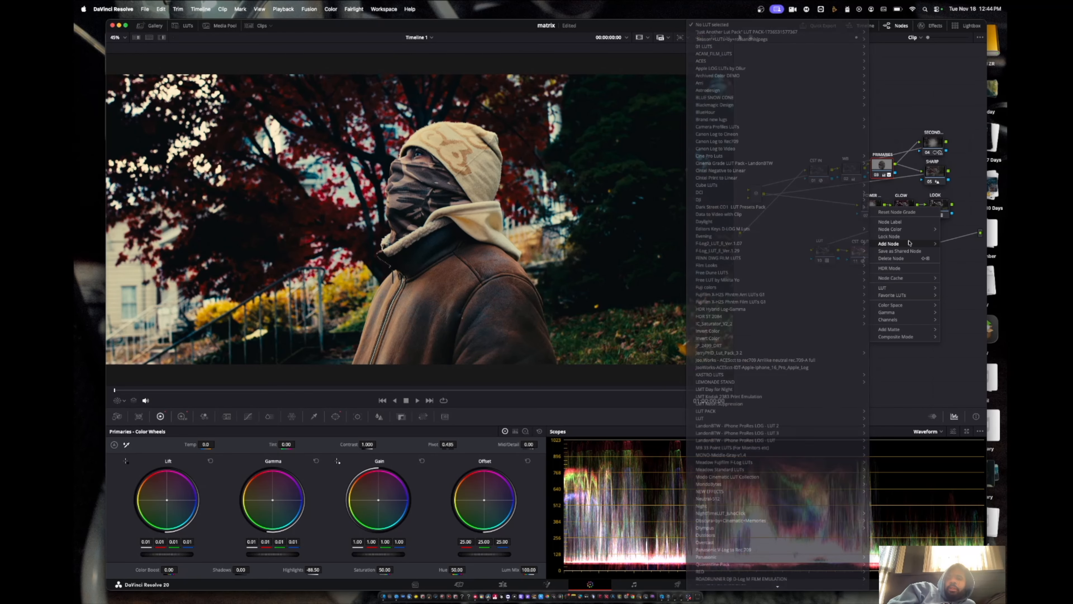
mouse_move(909, 243)
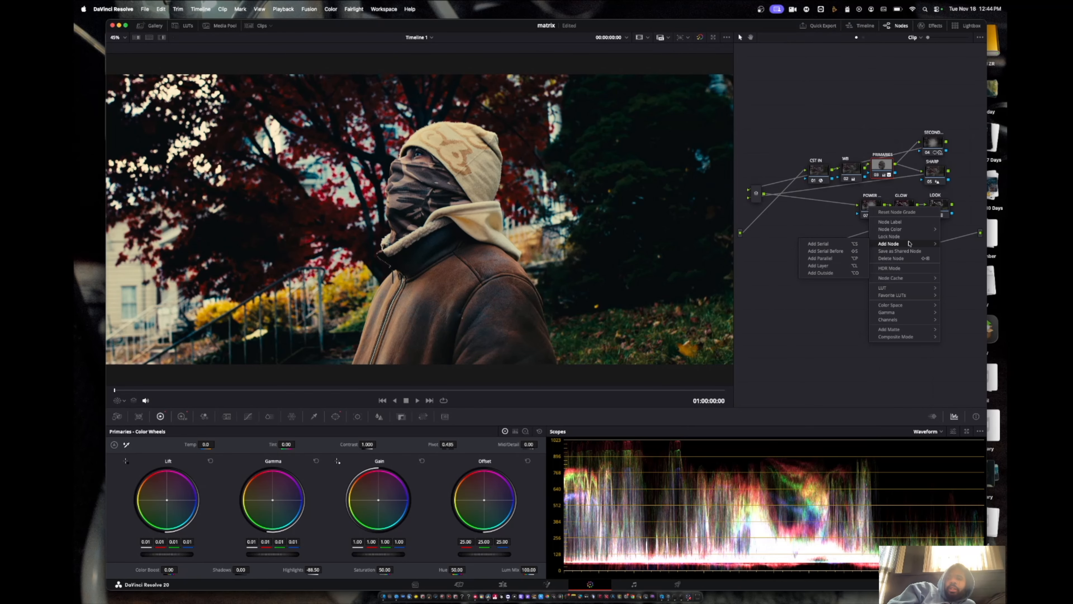
click(839, 253)
drag(873, 282, 829, 209)
right_click(830, 211)
click(828, 210)
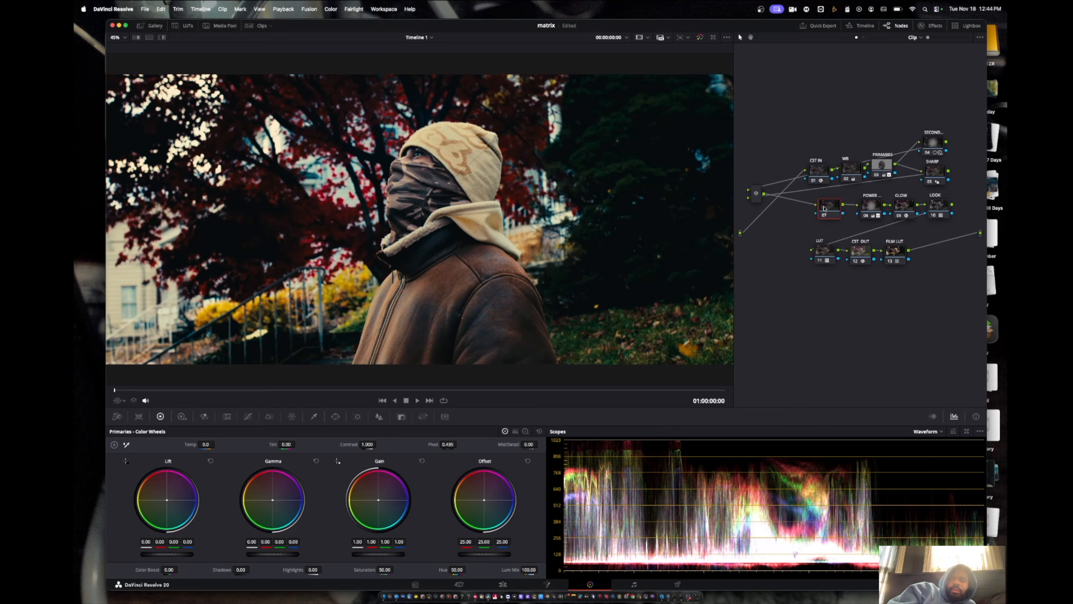
key(Delete)
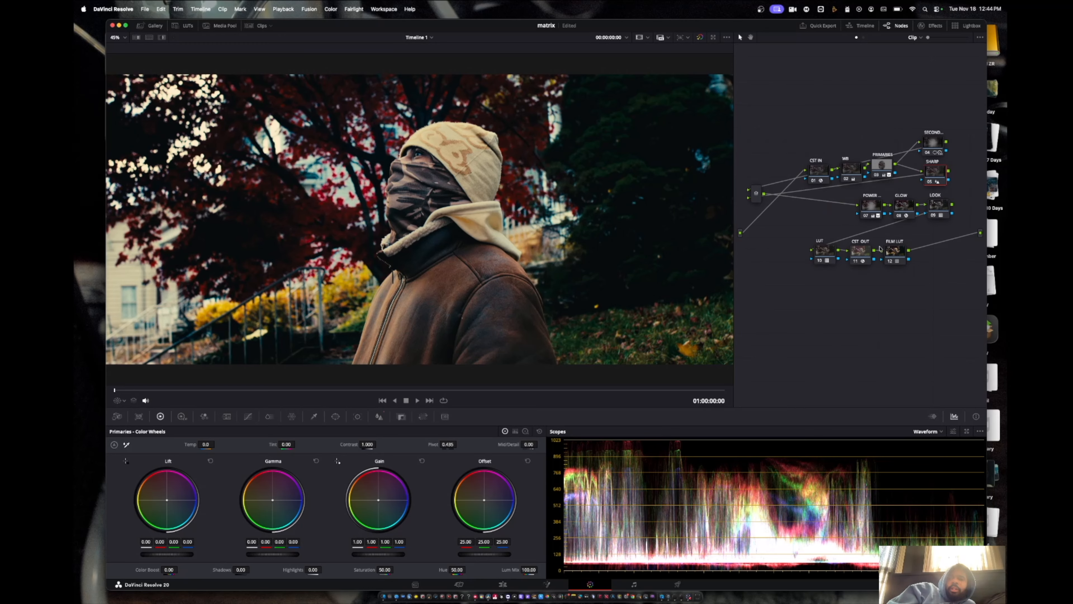
- Add a serial node after the FILM LUT node and label it PRI
click(900, 255)
key(alt+s)
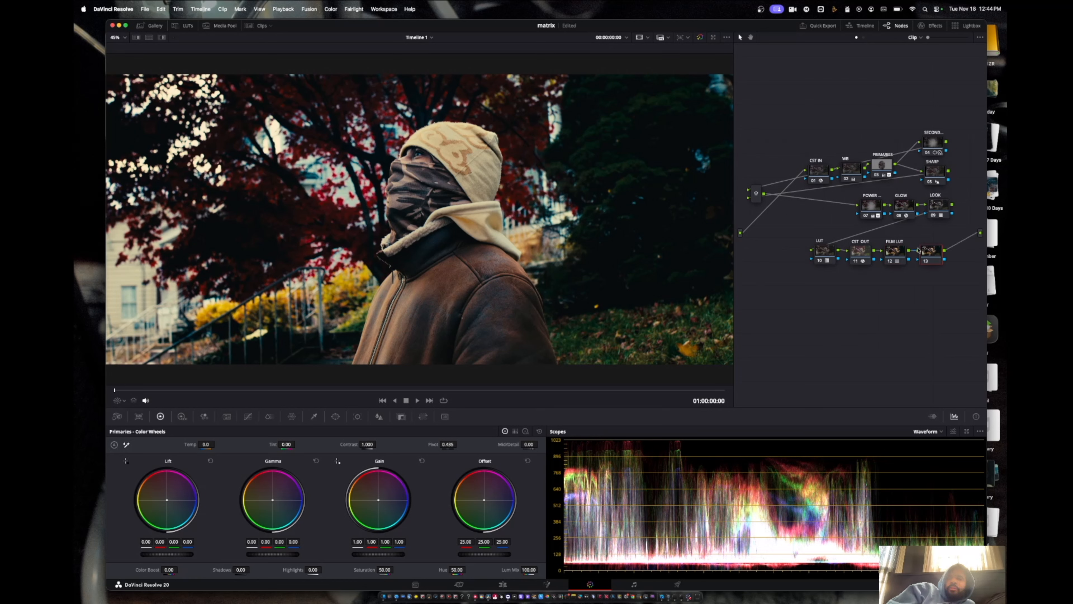
right_click(934, 253)
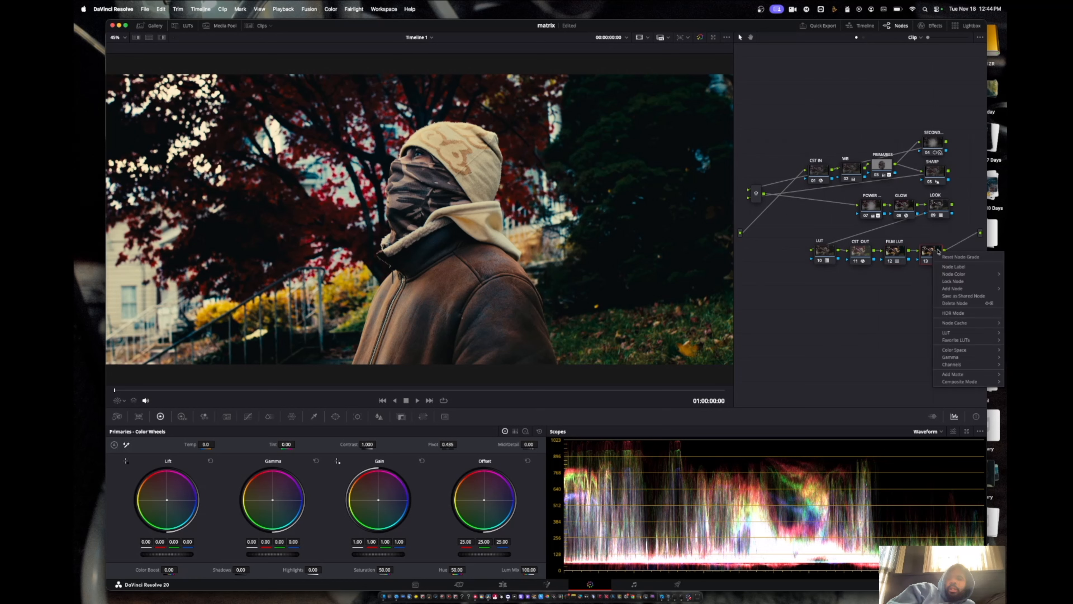
click(955, 267)
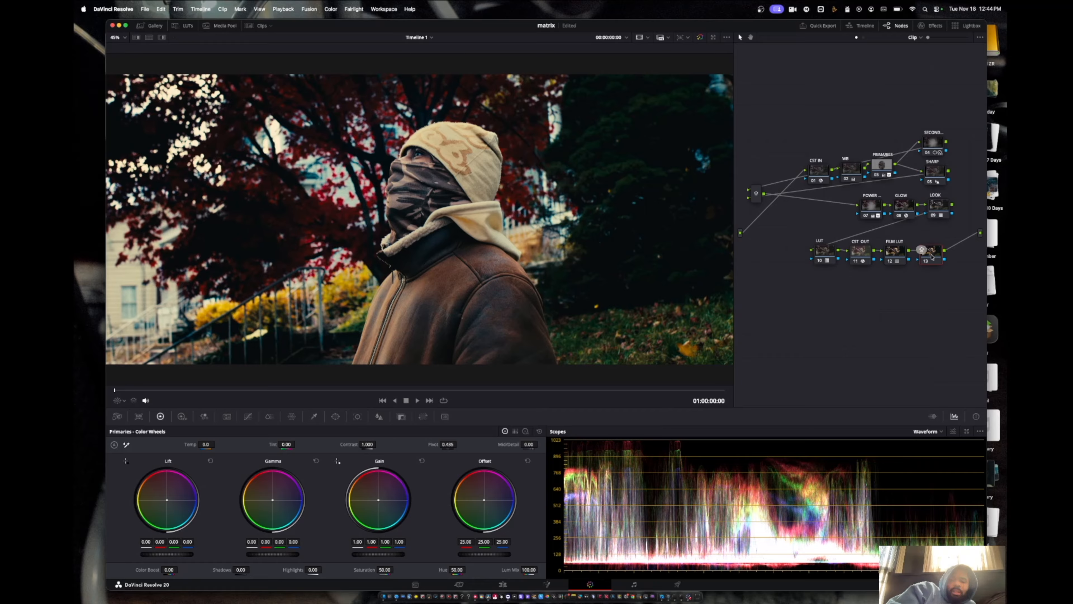
text(PRI)
key(Return)
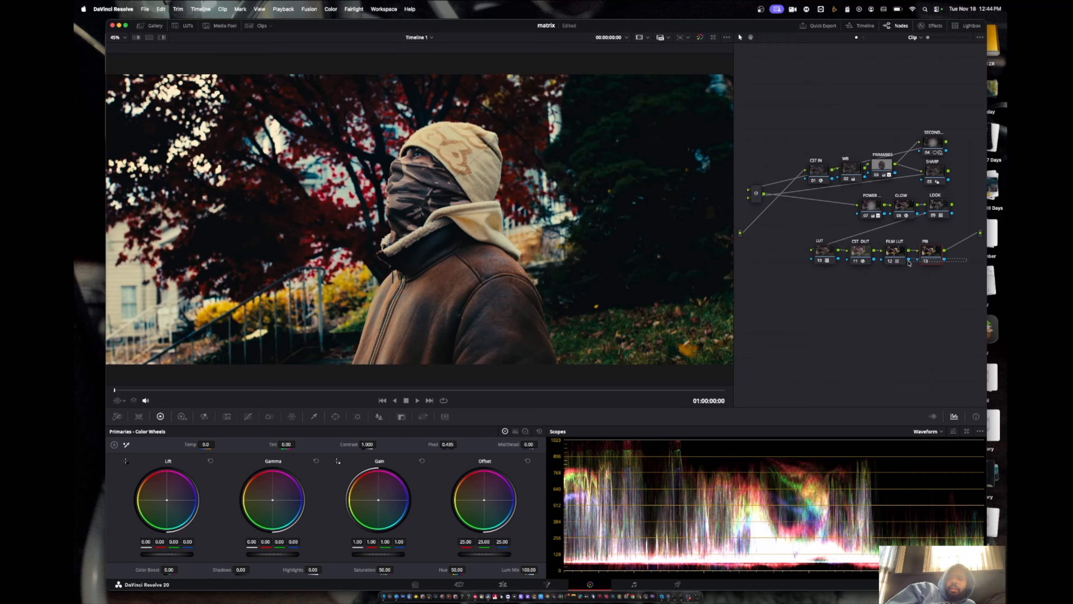
- Combine the FILM LUT and PRI nodes into a compound node, and open it to move the PRI node closer to FILM LUT
right_click(897, 256)
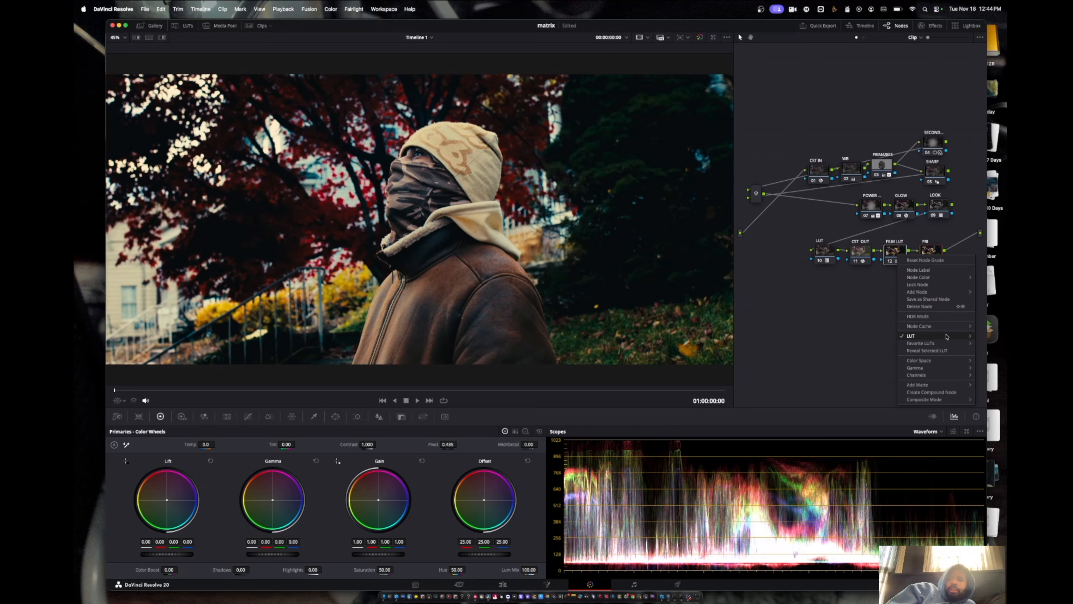
click(942, 375)
double_click(898, 256)
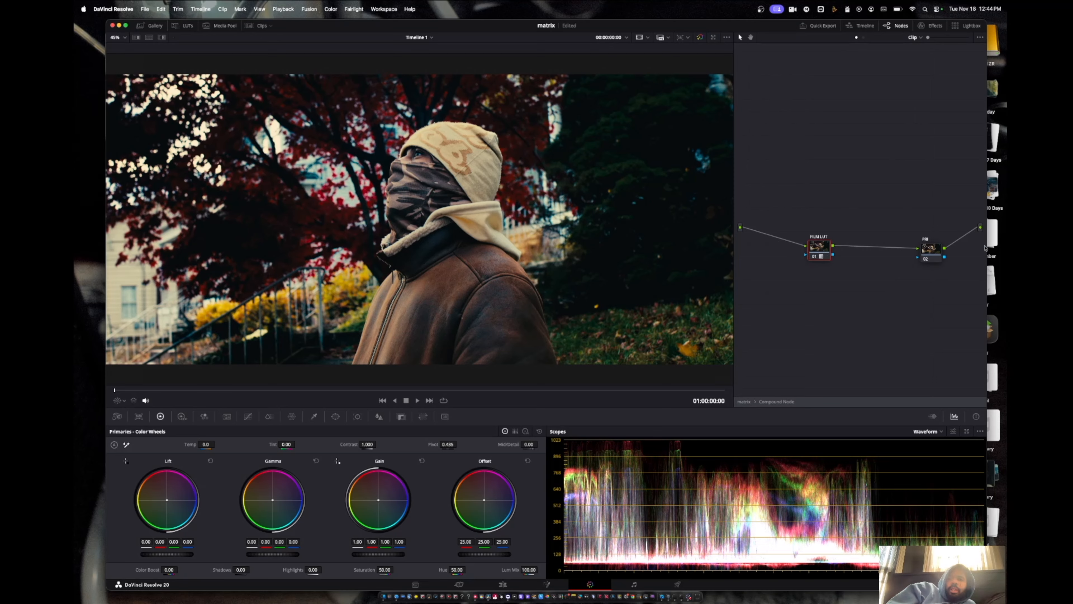
drag(928, 249, 904, 247)
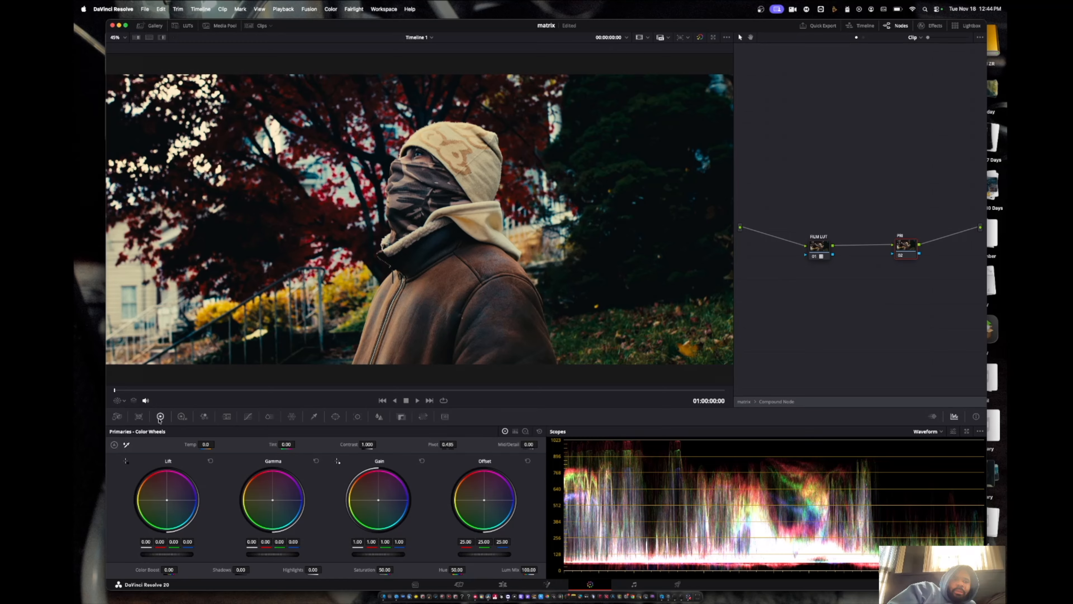
- Raise the PRI node's primary Lift to 0.01 inside the compound node and return to the clip's main node graph
drag(162, 555, 163, 554)
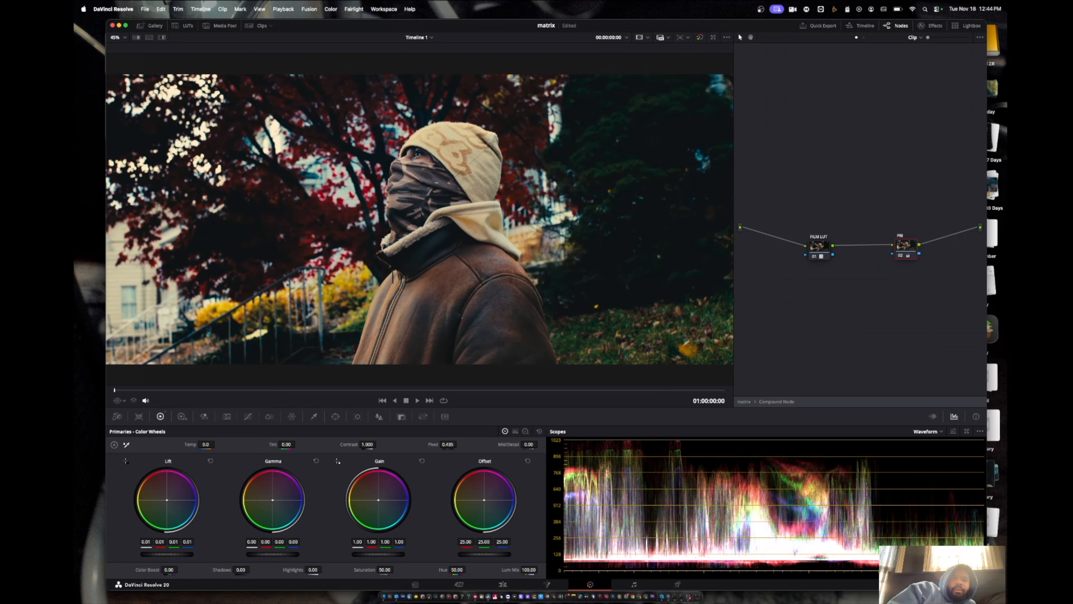
drag(163, 555, 164, 555)
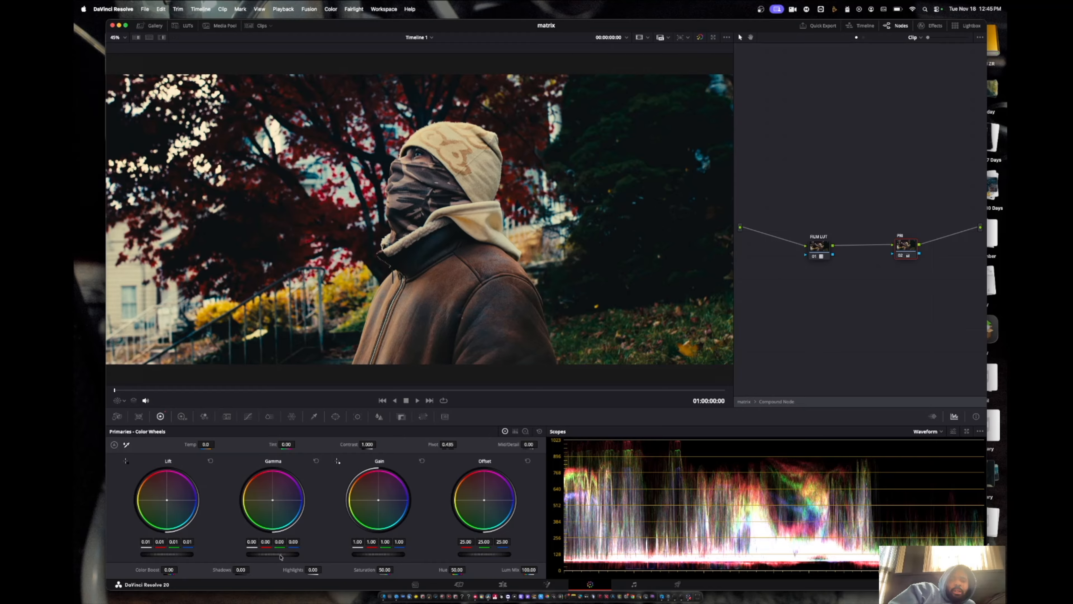
click(865, 38)
click(857, 38)
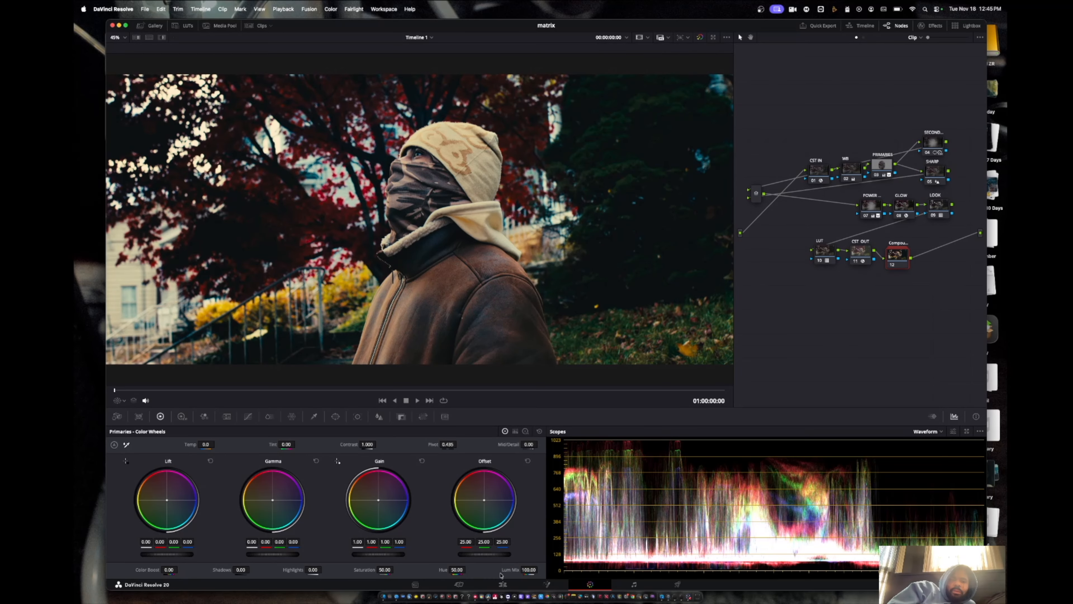
- On the Deliver page, load the ZR XML render preset and expand its advanced video settings
click(677, 583)
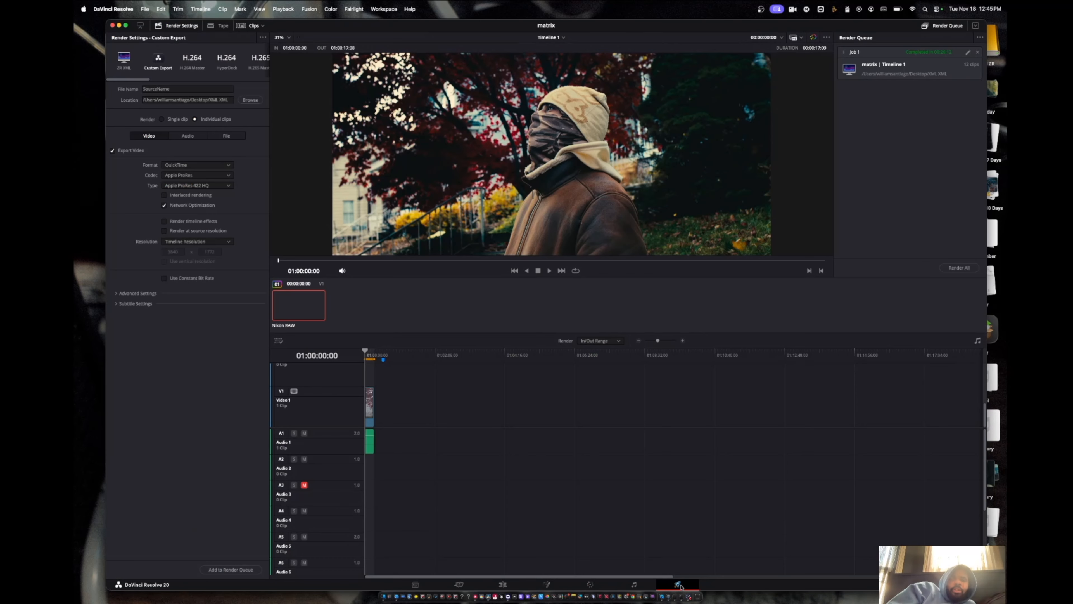
scroll(190, 63, right, 5)
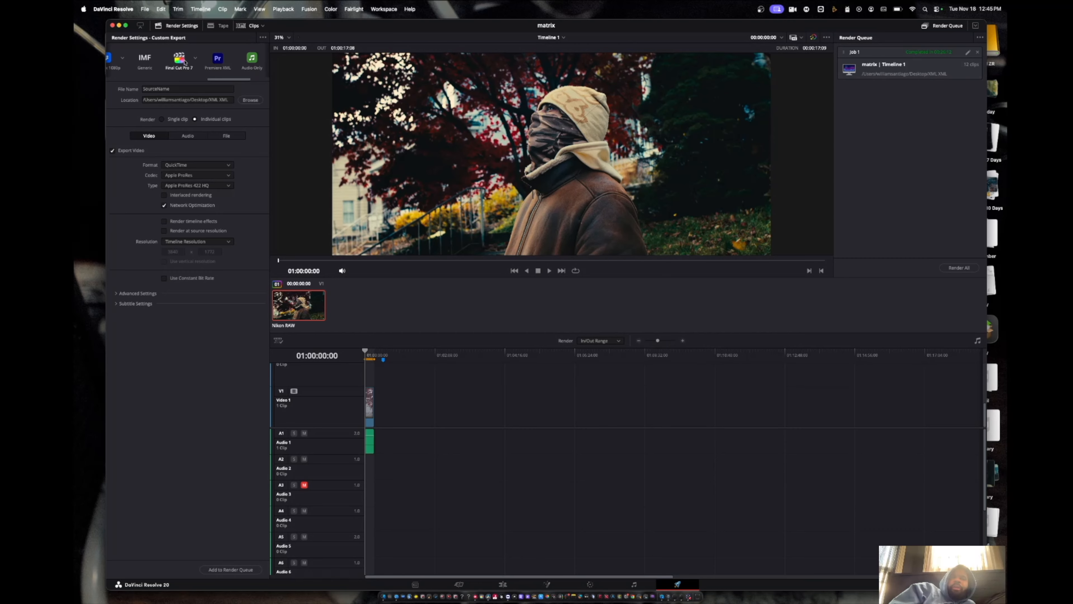
scroll(185, 62, left, 10)
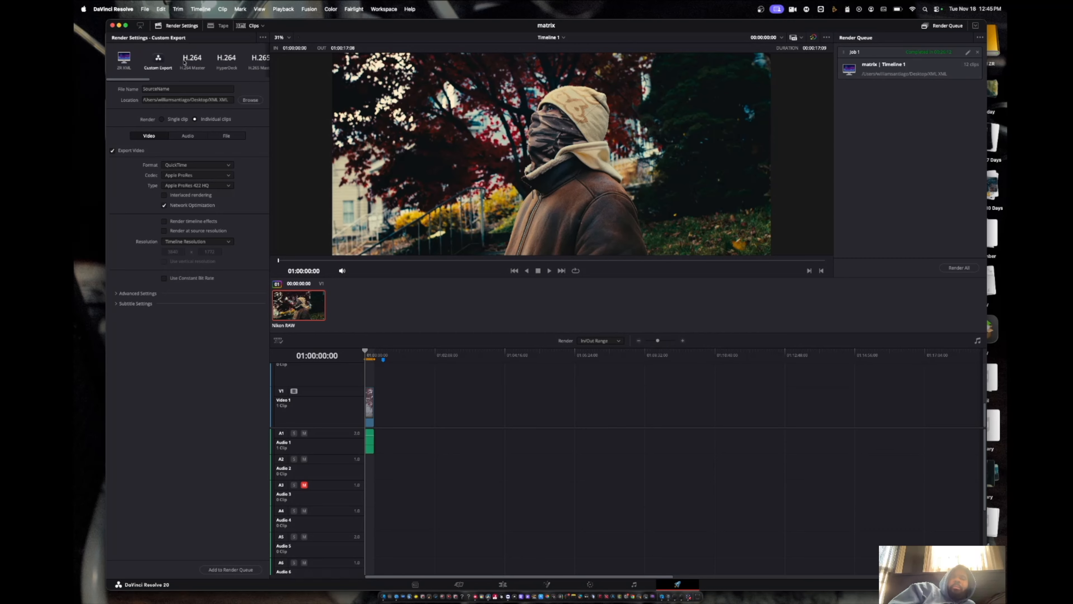
click(127, 56)
click(144, 303)
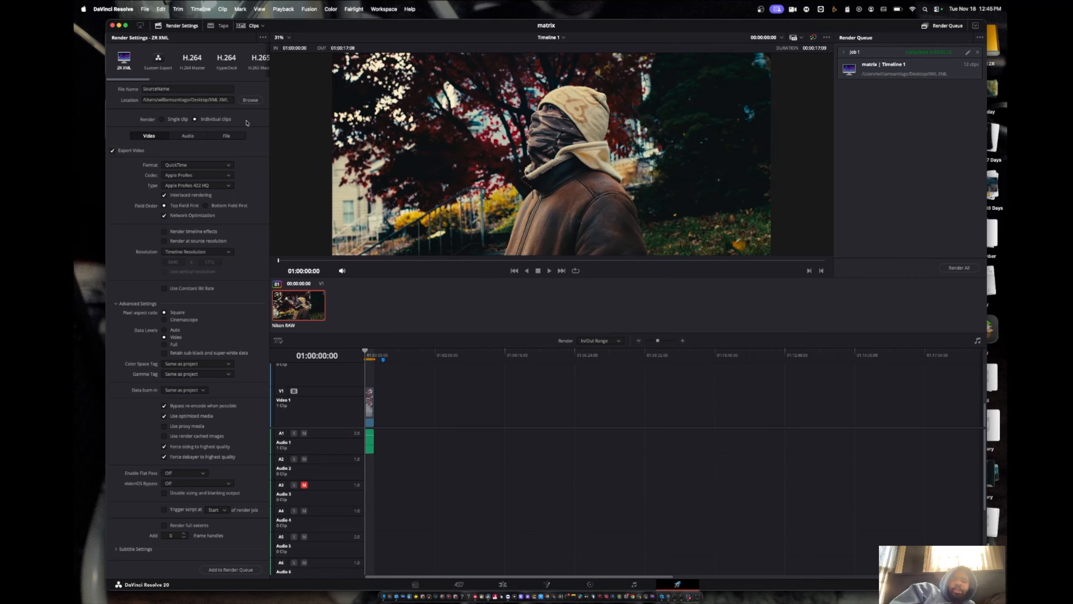
- Check the audio export settings and add Timeline 1 to the render queue
click(186, 136)
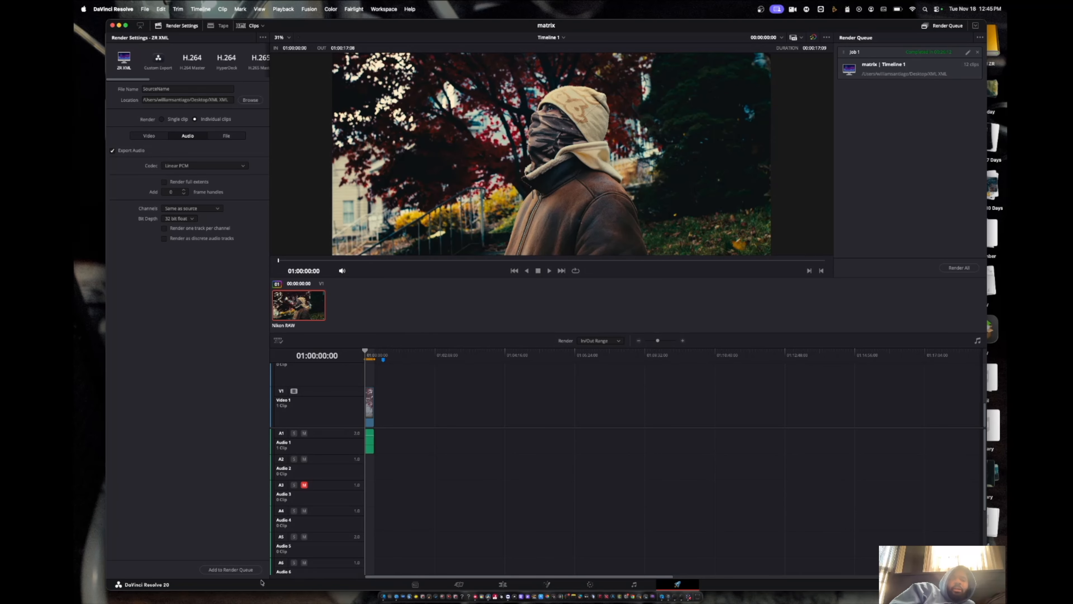
click(230, 570)
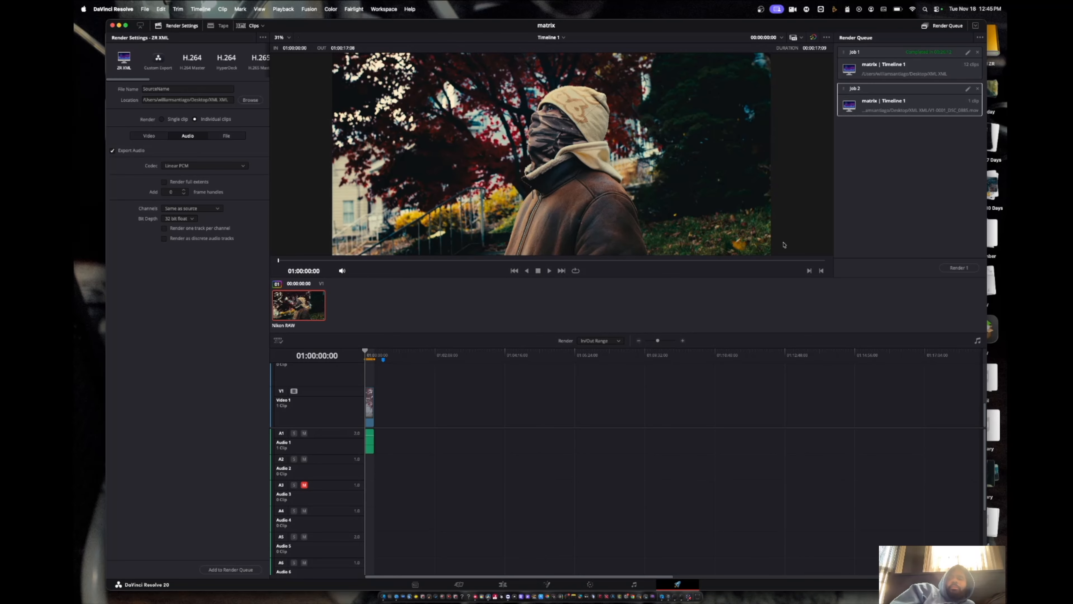
- Clear the application windows from the desktop and open the XML XML folder in Finder
drag(670, 28, 670, 103)
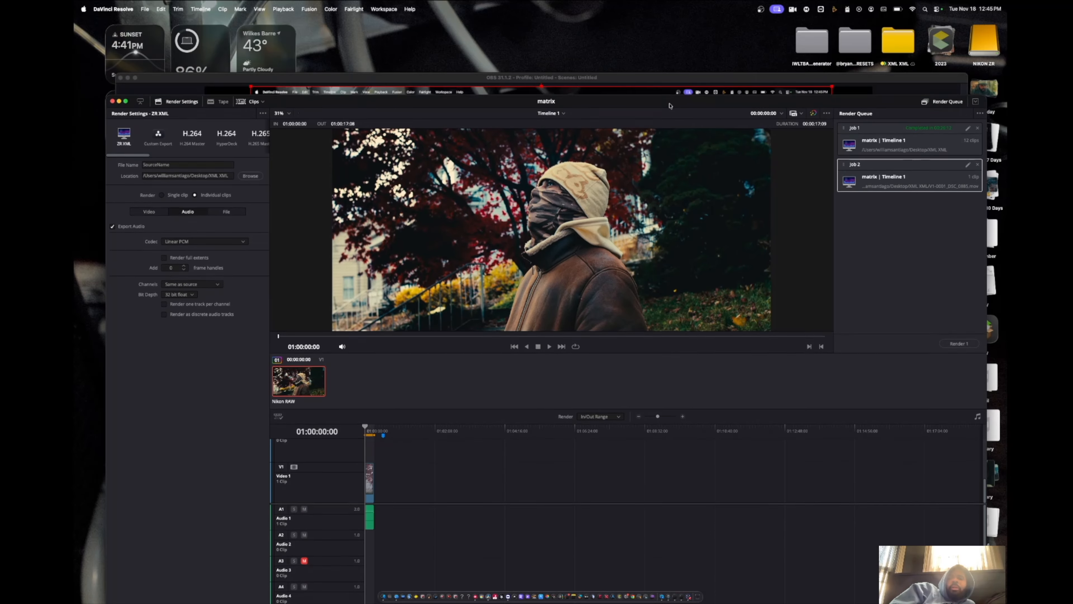
click(658, 80)
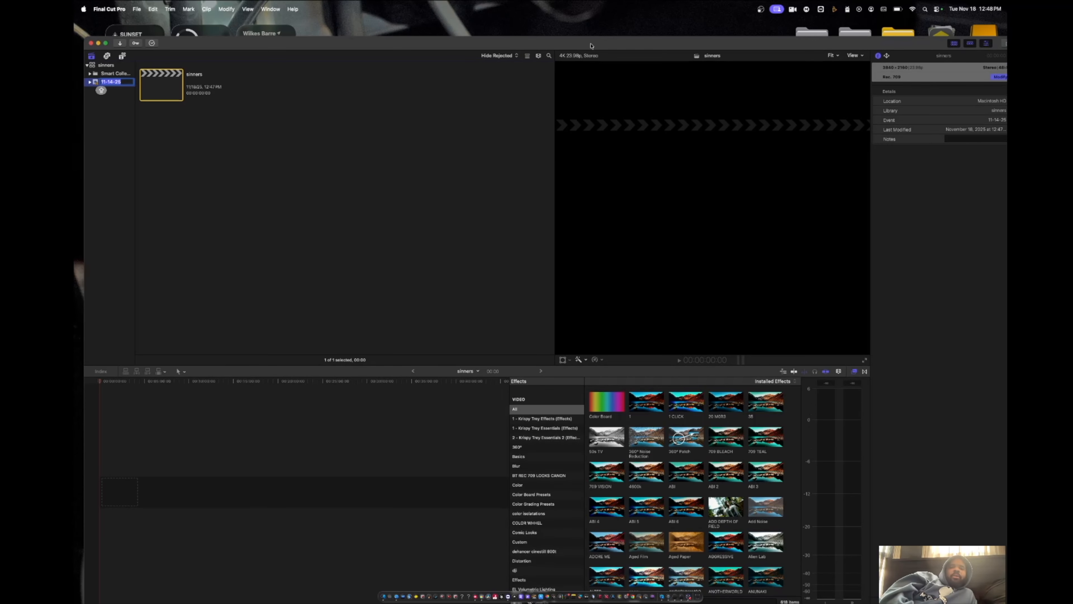
drag(591, 45, 594, 107)
click(622, 41)
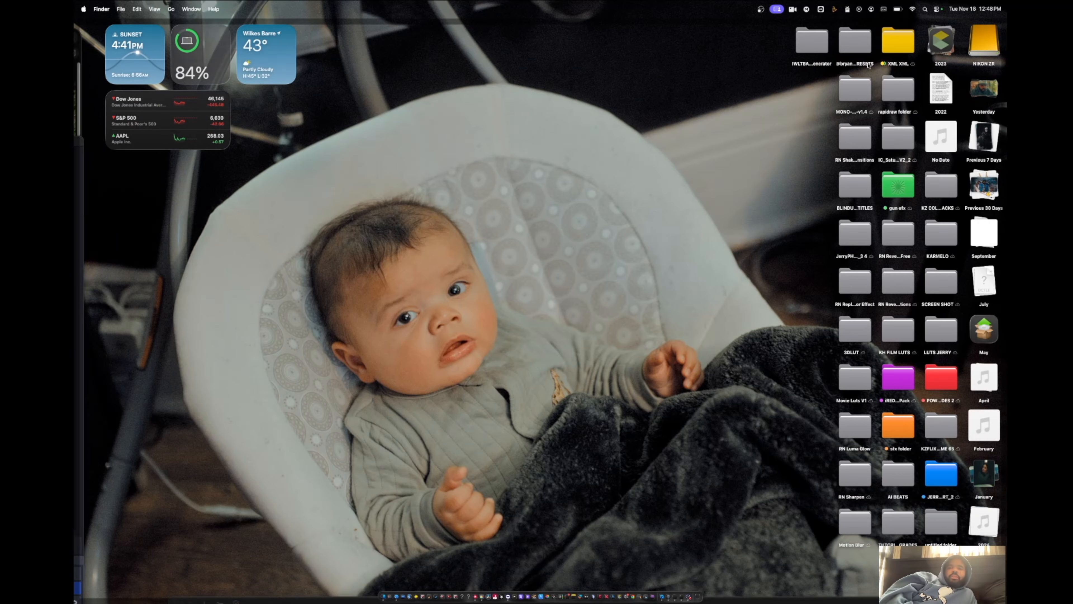
double_click(894, 46)
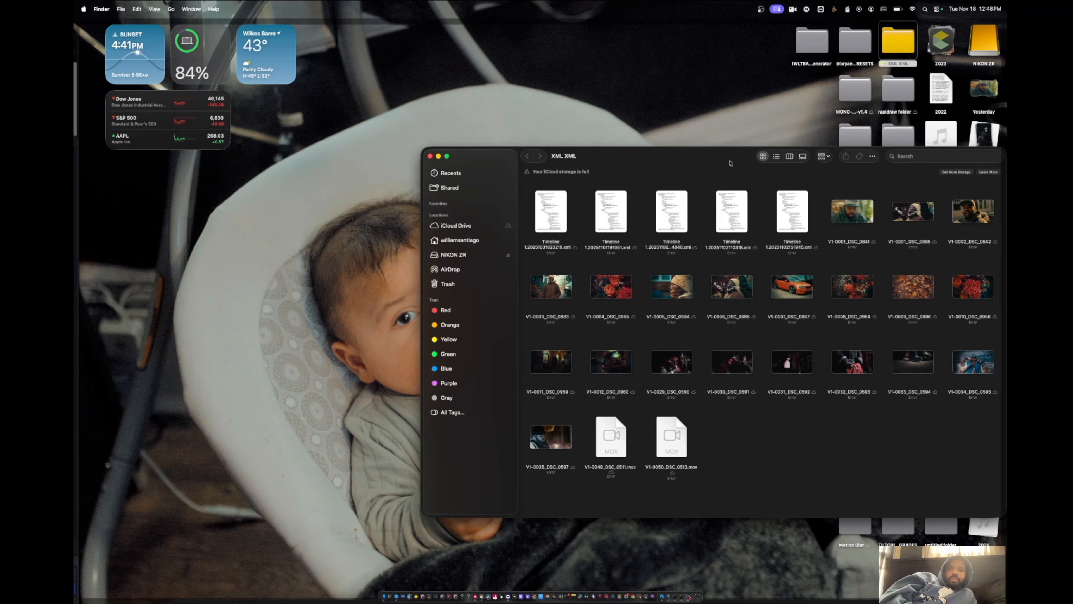
drag(729, 163, 560, 152)
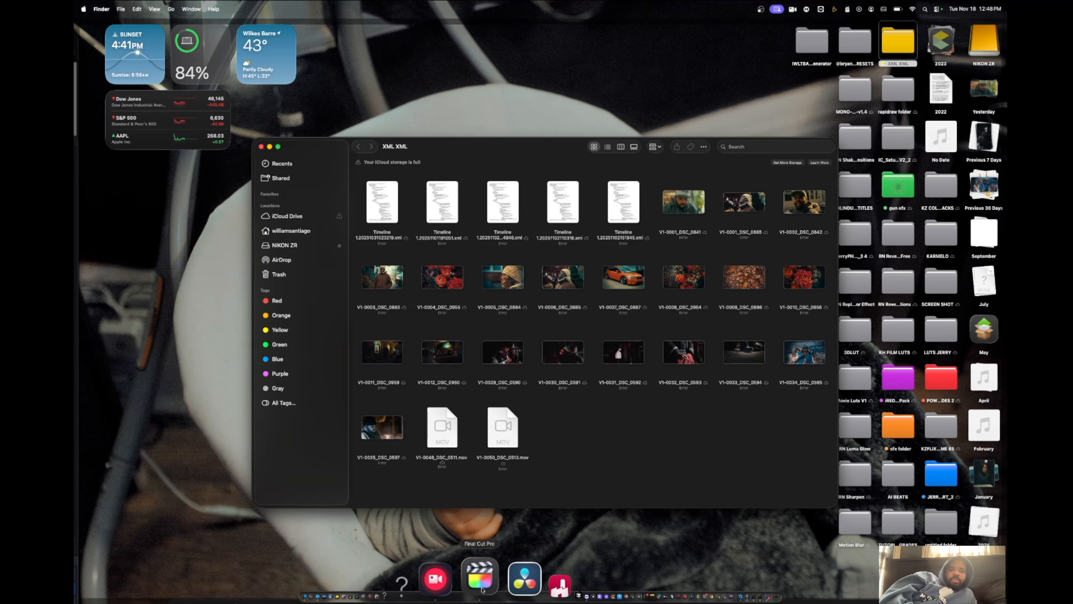
- Switch to Final Cut Pro and arrange its window and the XML XML folder so the sinners library and XML files are both accessible
click(482, 588)
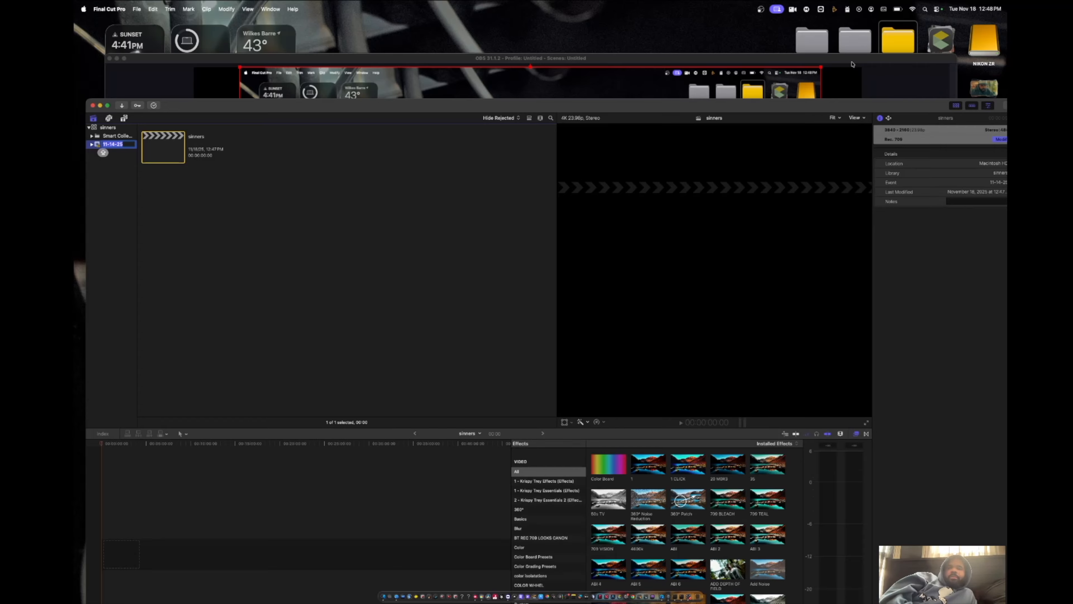
drag(907, 108, 895, 167)
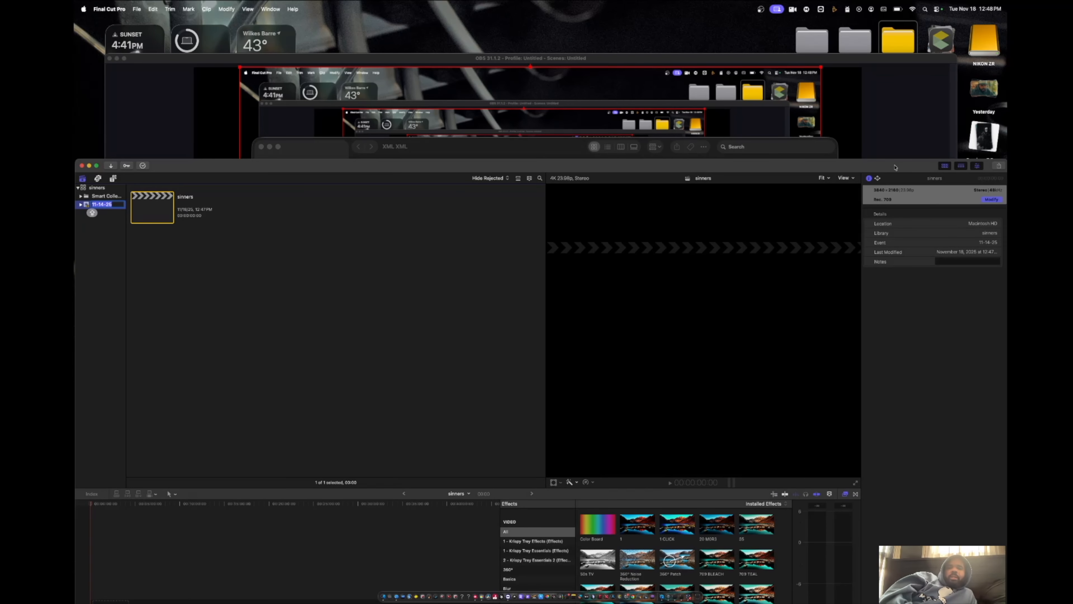
click(572, 152)
drag(571, 152, 743, 150)
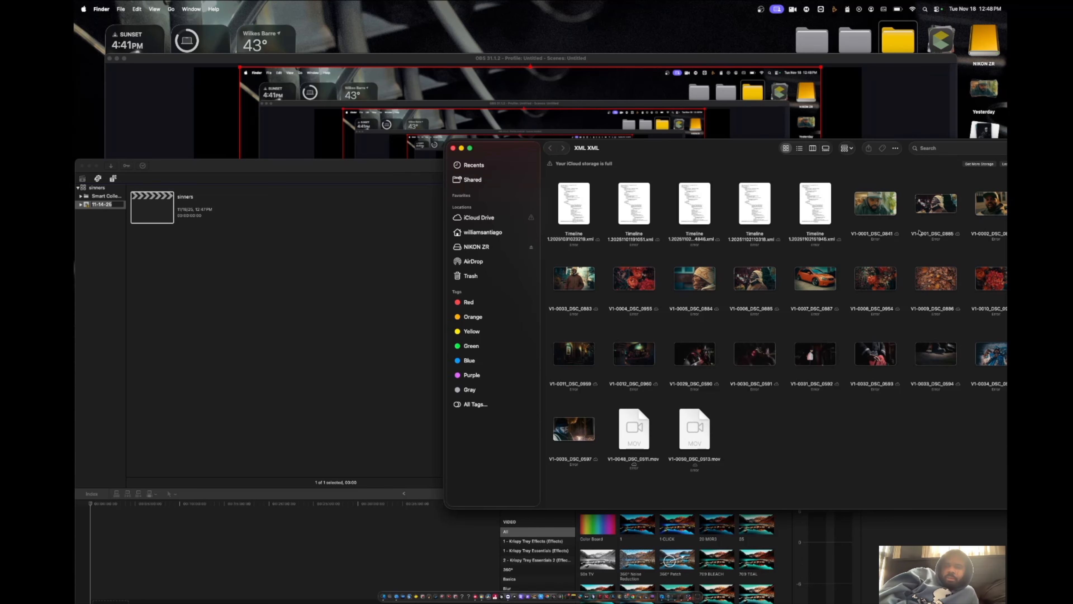
- Import V1-0001_DSC_0885 from the XML XML folder into the 11-14-25 event and close the effects browser
drag(768, 147, 705, 149)
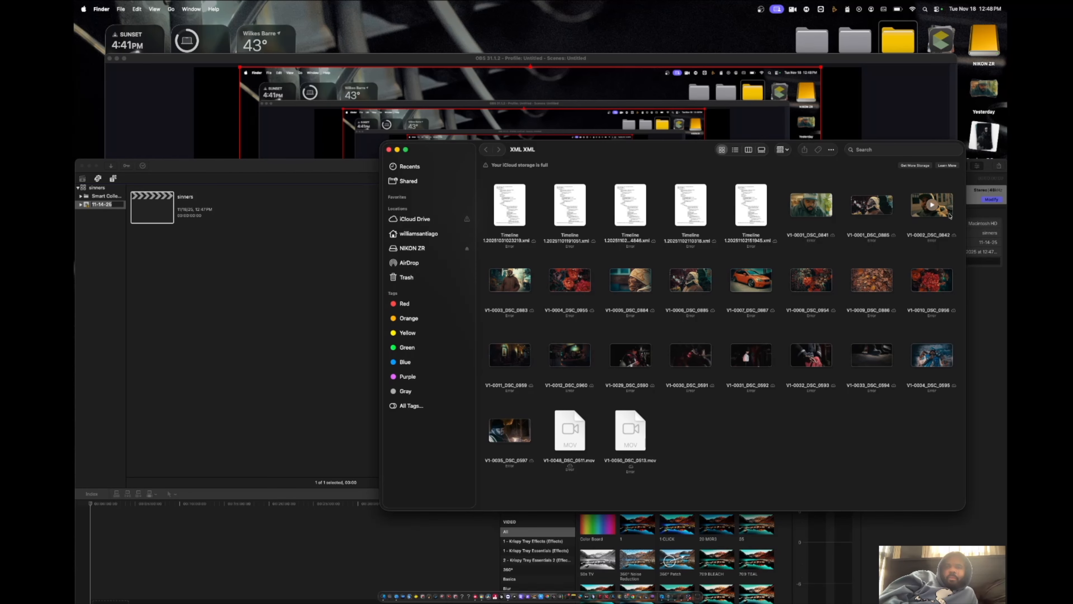
click(882, 211)
drag(882, 211, 206, 302)
drag(333, 171, 339, 37)
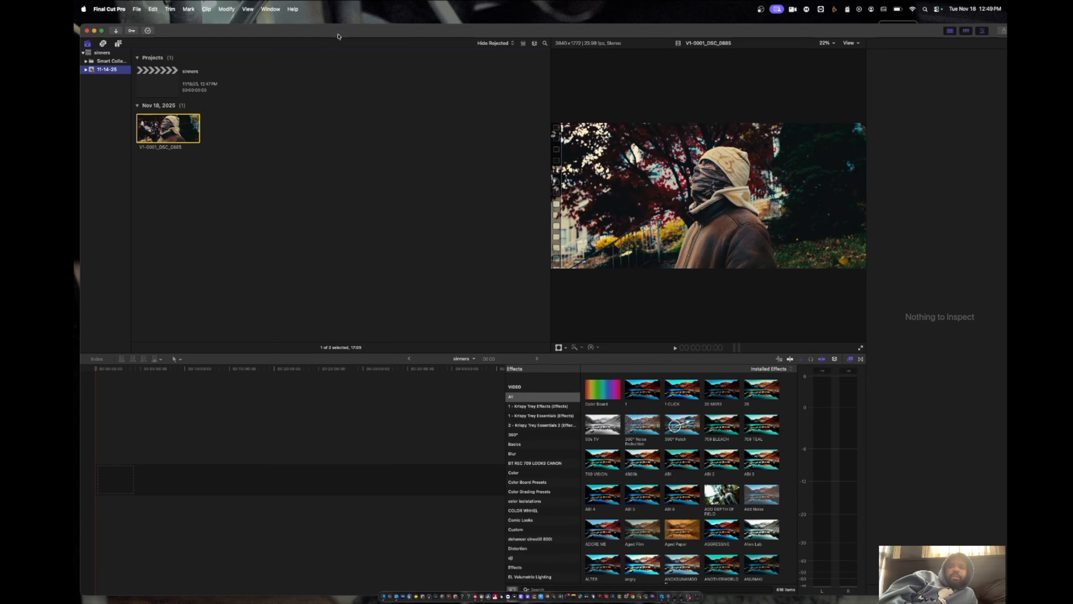
click(851, 359)
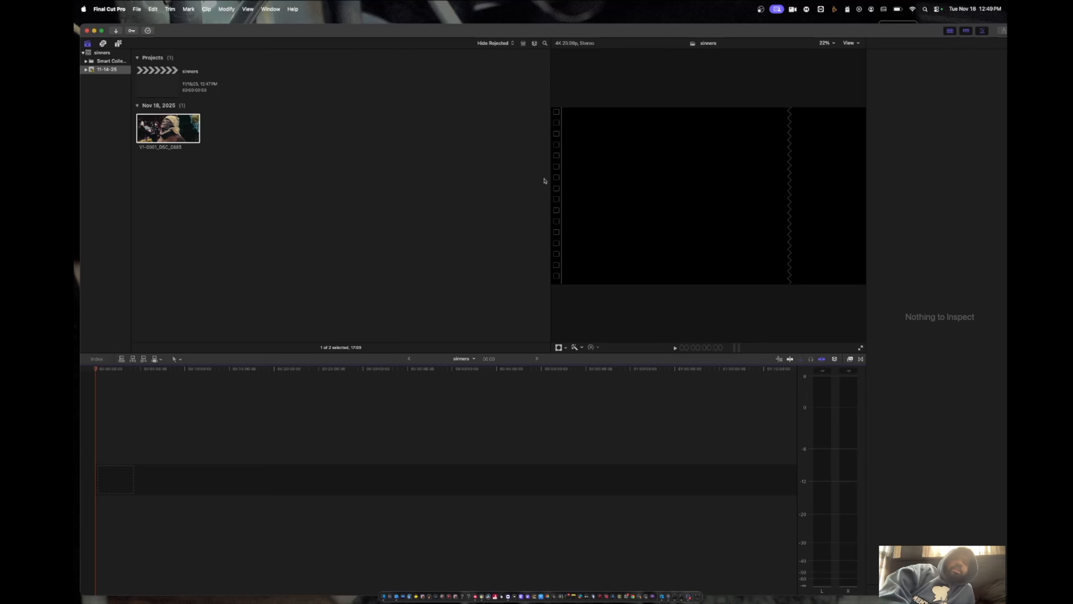
- Change the sinners project's video format to Custom with a resolution of 3840 x 1772
click(153, 82)
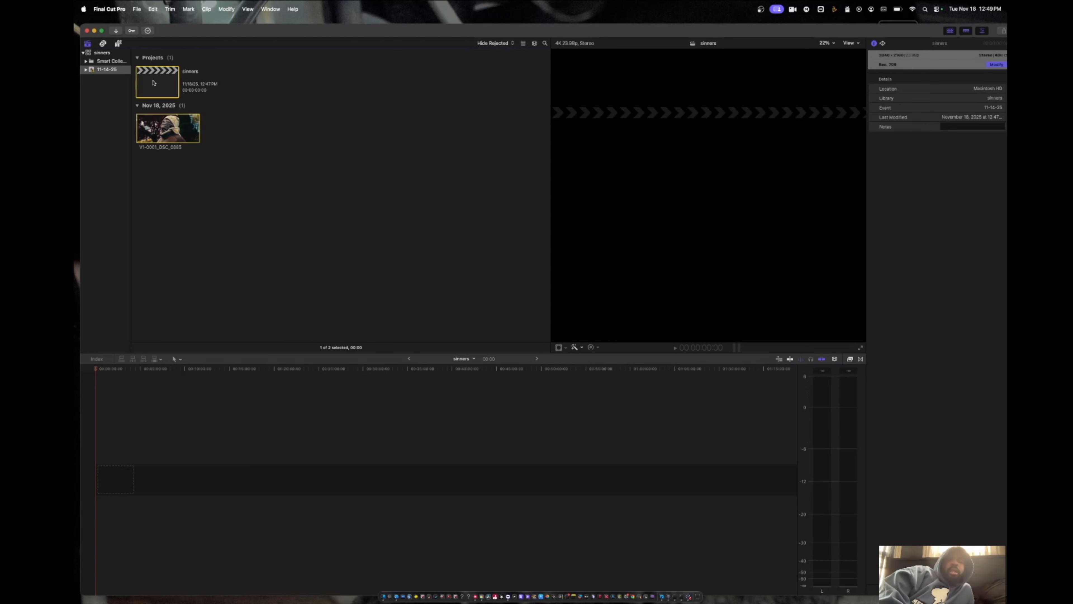
click(994, 67)
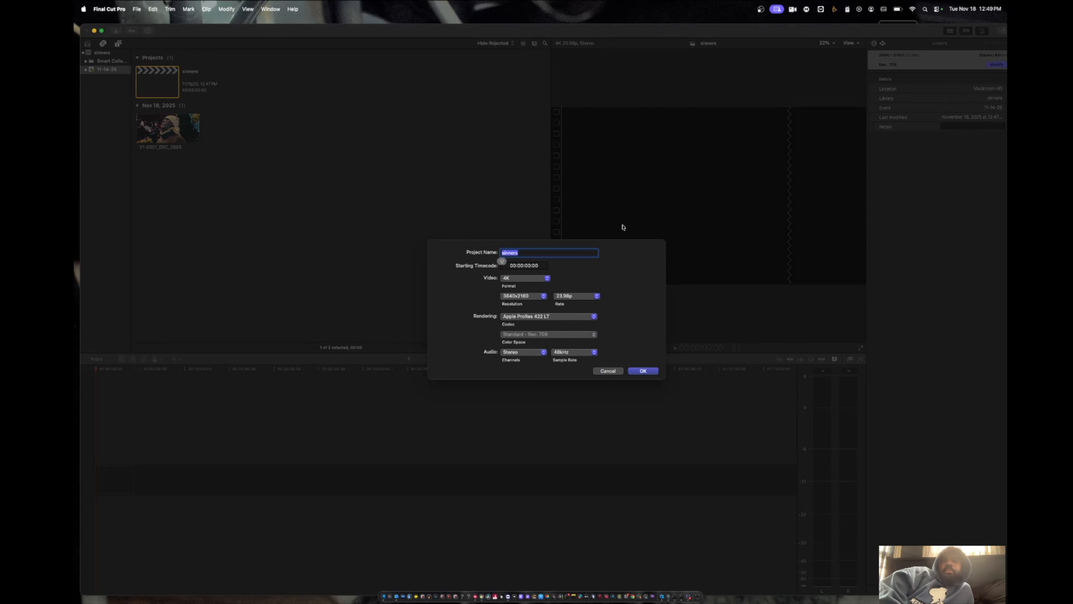
click(523, 277)
click(530, 344)
double_click(508, 286)
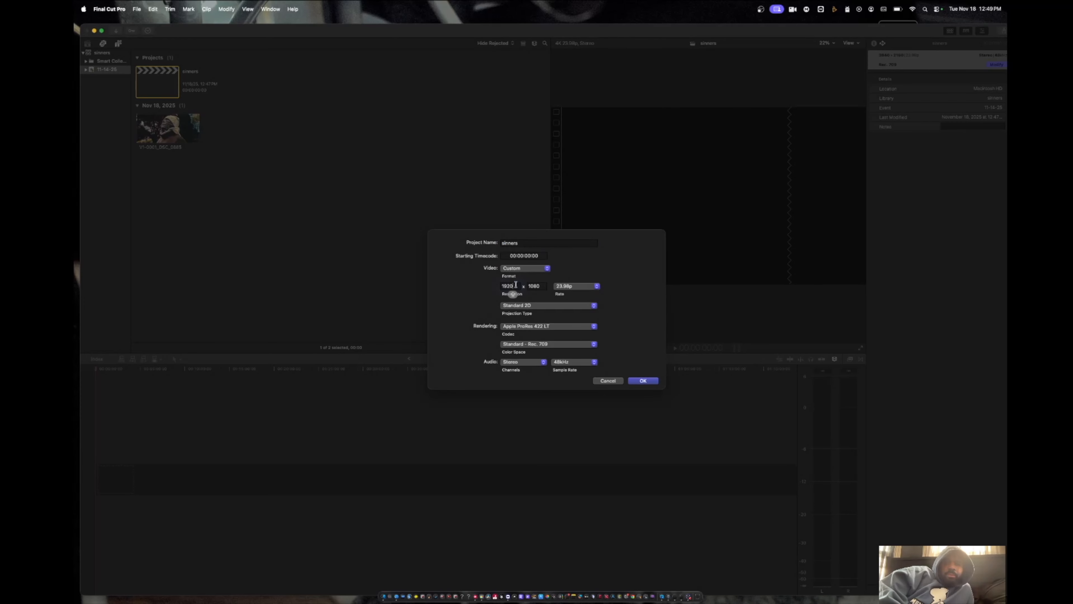
text(3840)
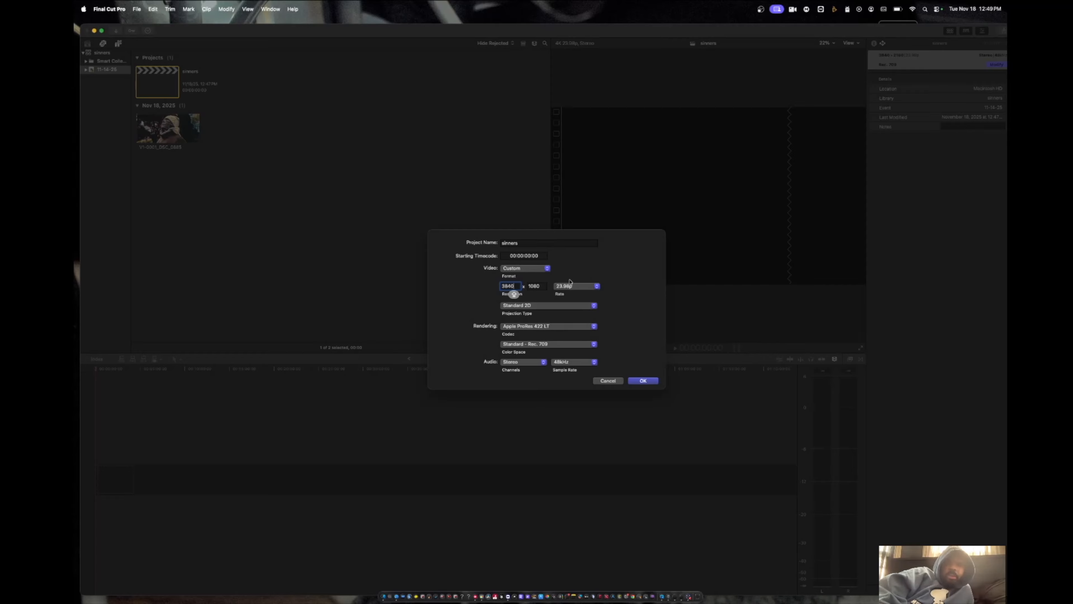
key(Tab)
text(1772)
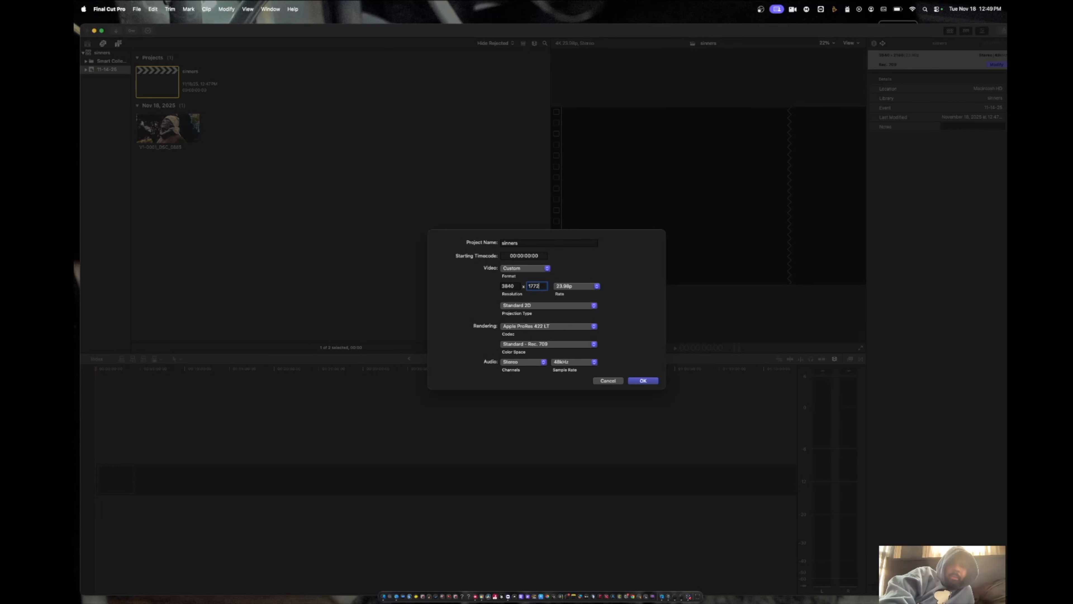
click(643, 380)
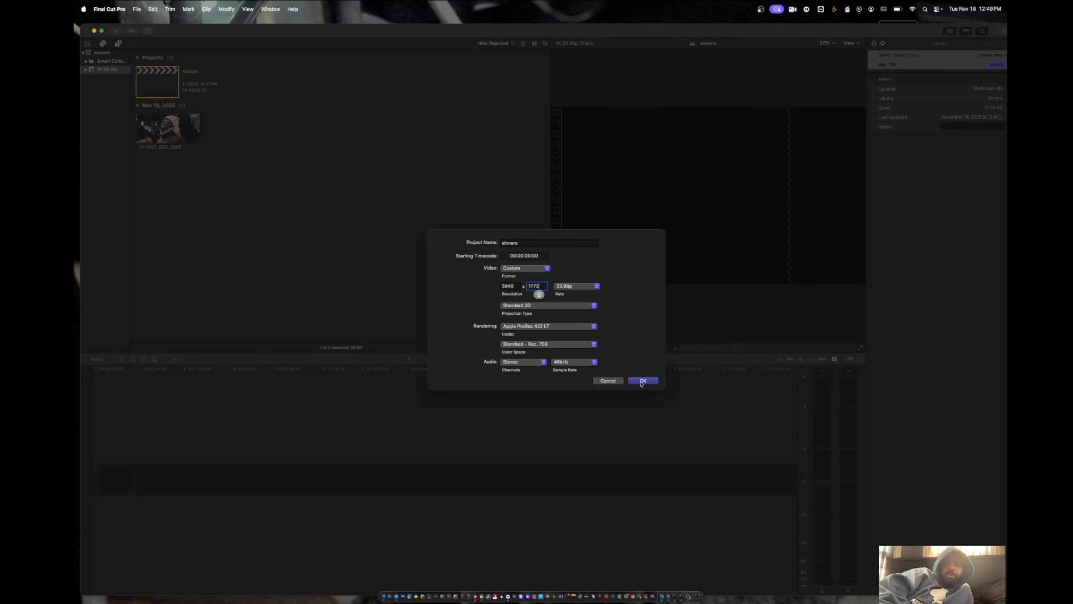
- Open the sinners project, place V1-0001_DSC_0885 on its timeline, and enlarge the timeline zoom
double_click(172, 93)
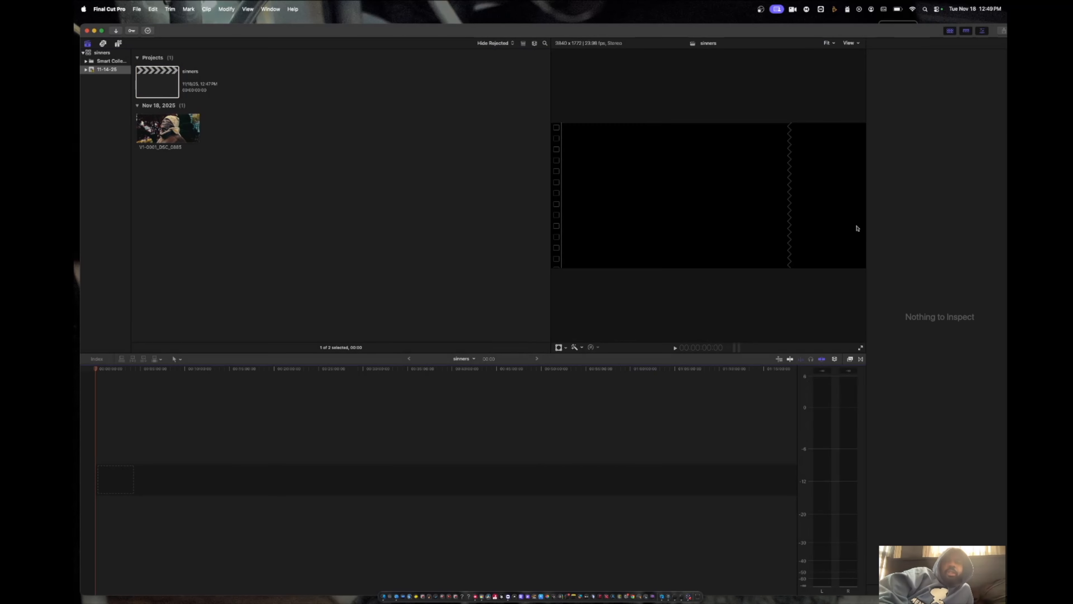
click(167, 128)
drag(168, 127, 130, 477)
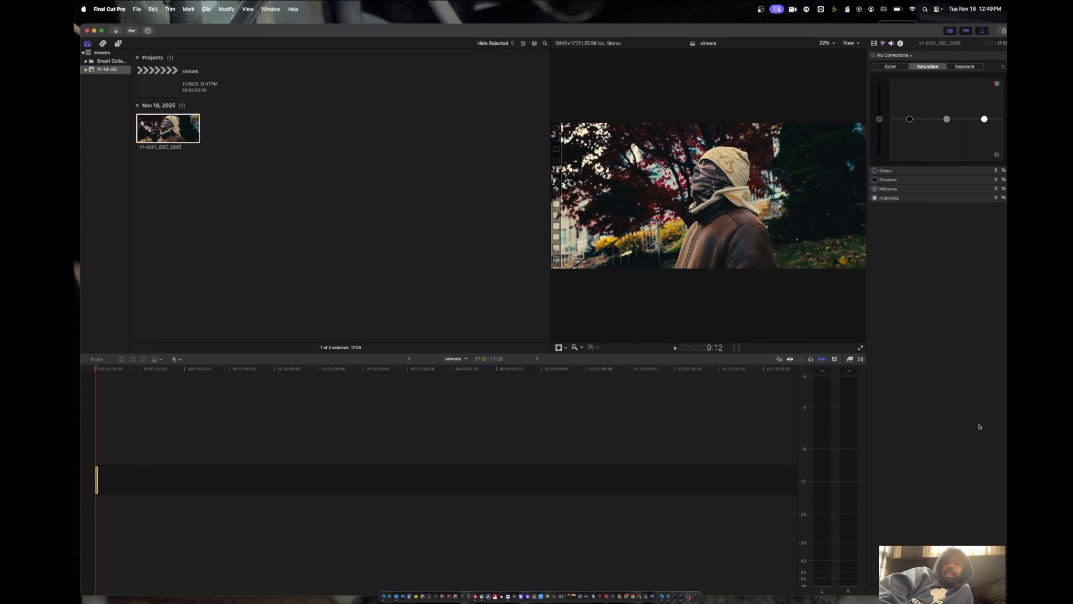
click(834, 359)
drag(856, 374, 815, 374)
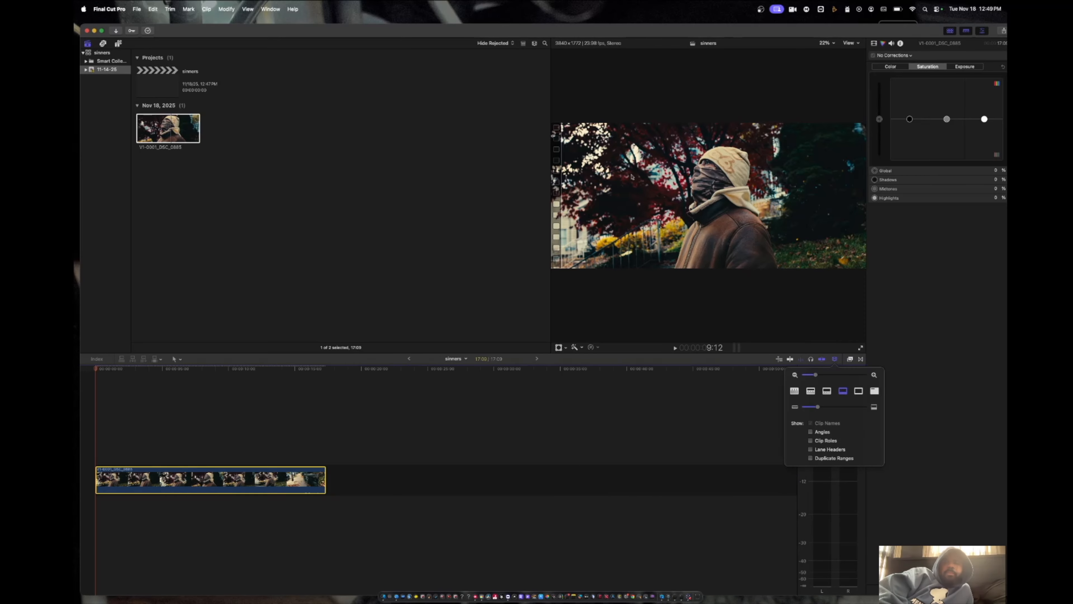
- Hide the media browser and inspector, and shrink the timeline area to enlarge the viewer
click(949, 31)
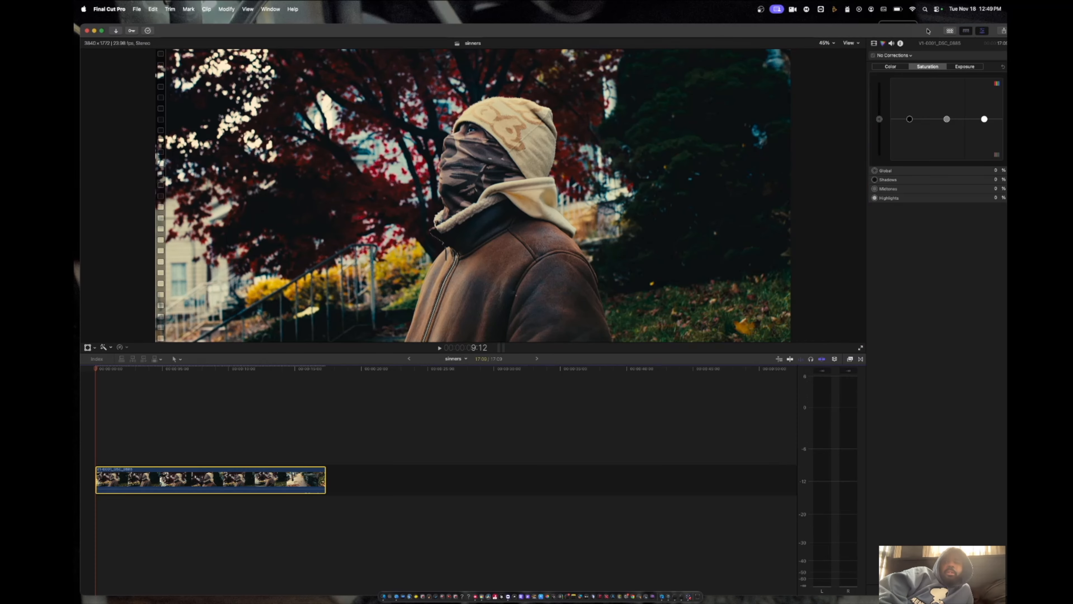
click(982, 31)
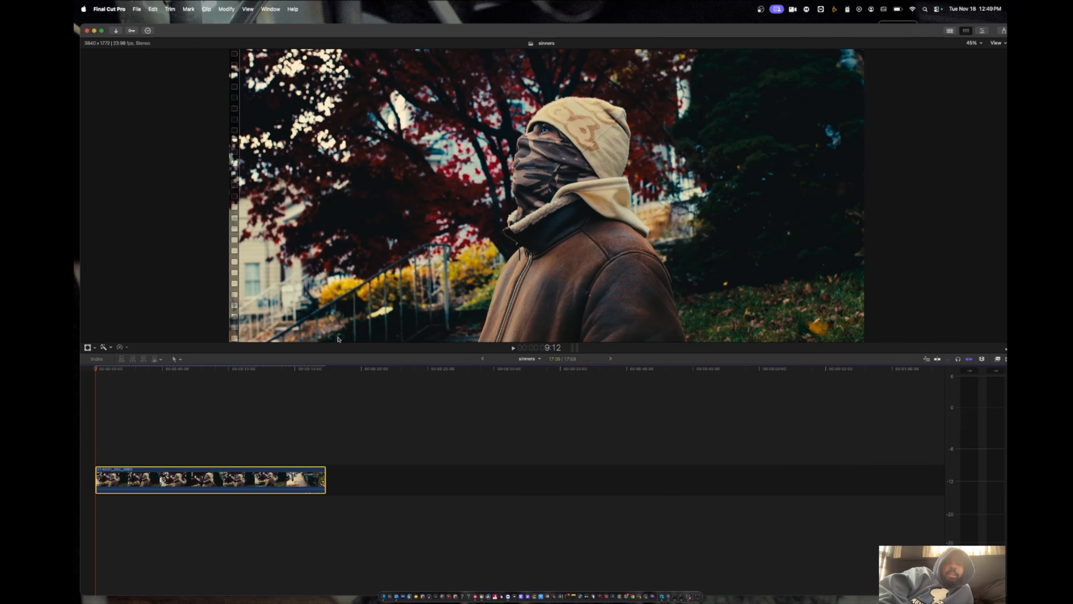
drag(345, 353, 358, 467)
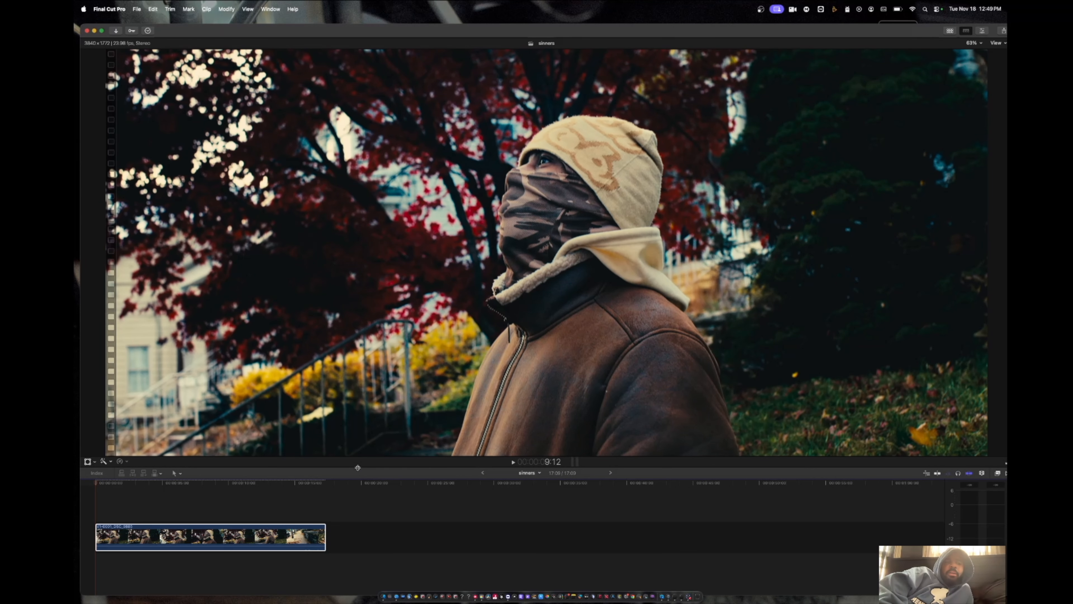
- Show the installed titles and generators and narrow the browser to leave more room for the viewer
click(952, 31)
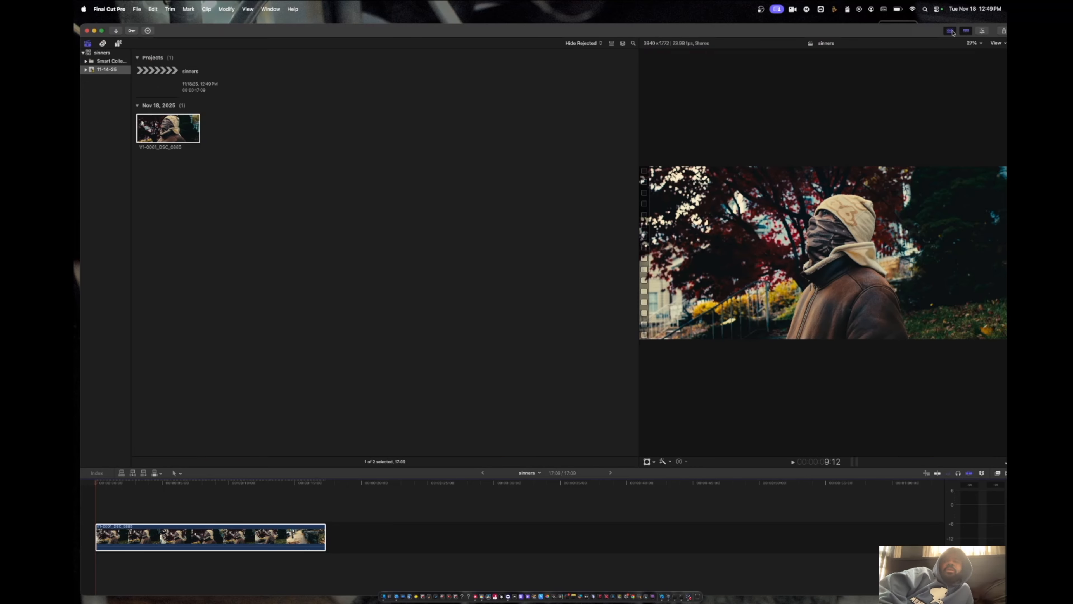
click(87, 501)
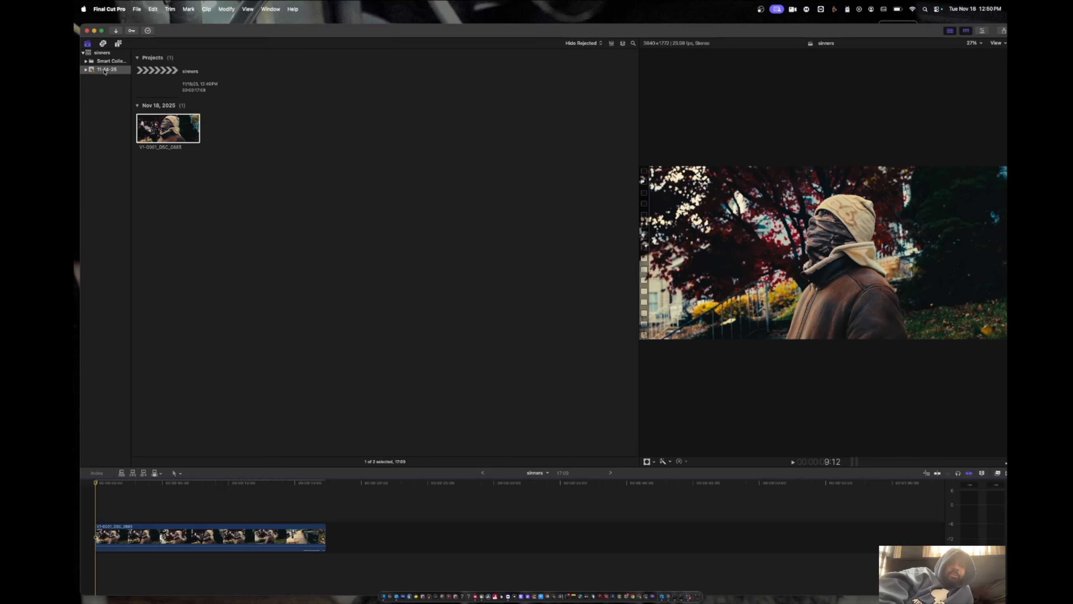
click(119, 44)
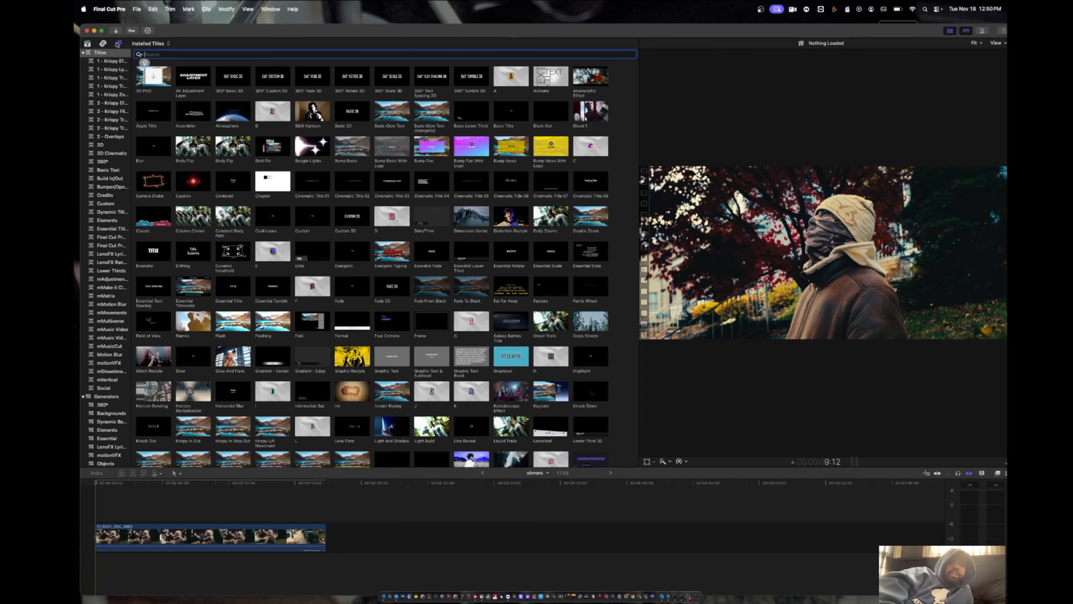
scroll(108, 275, down, 3)
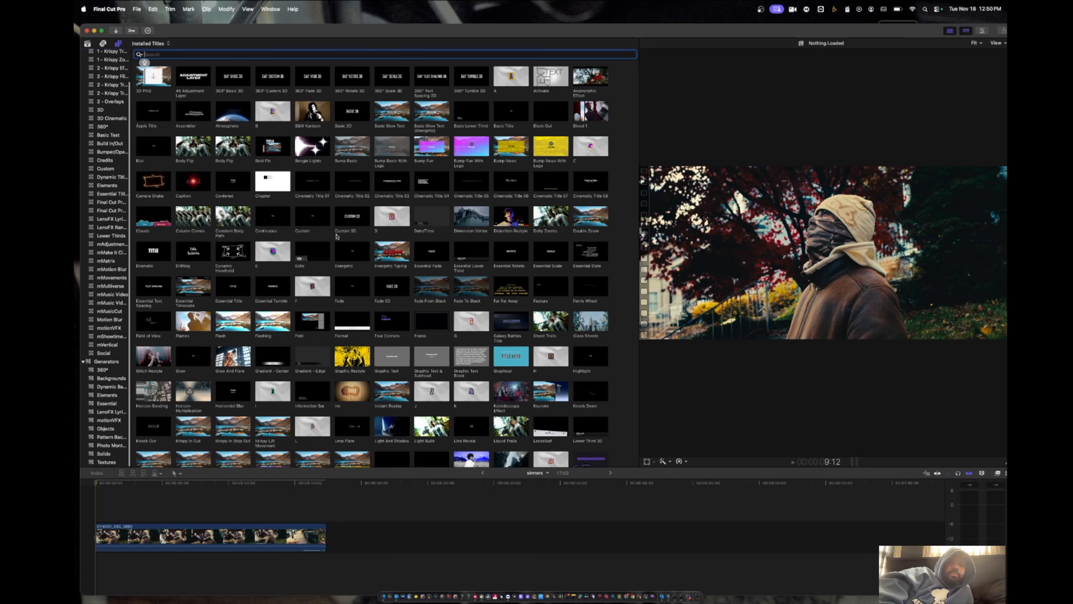
drag(637, 264, 193, 286)
scroll(95, 320, down, 2)
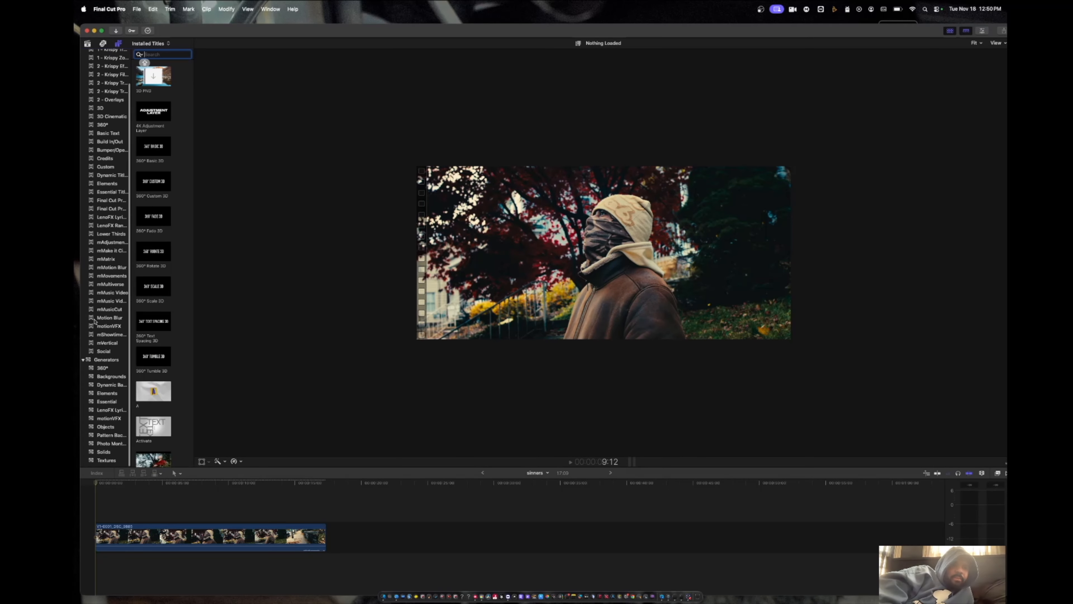
- Add the Anamorphic Lens title from mMusic Video above the clip and extend it to the clip's full length
click(106, 296)
scroll(144, 279, down, 3)
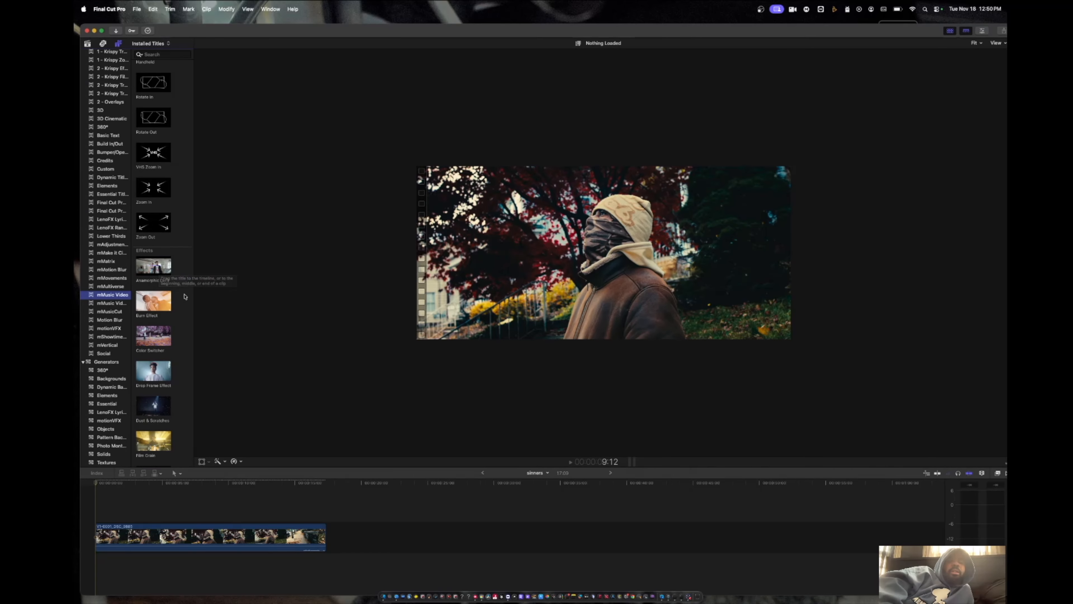
click(153, 267)
scroll(154, 266, down, 1)
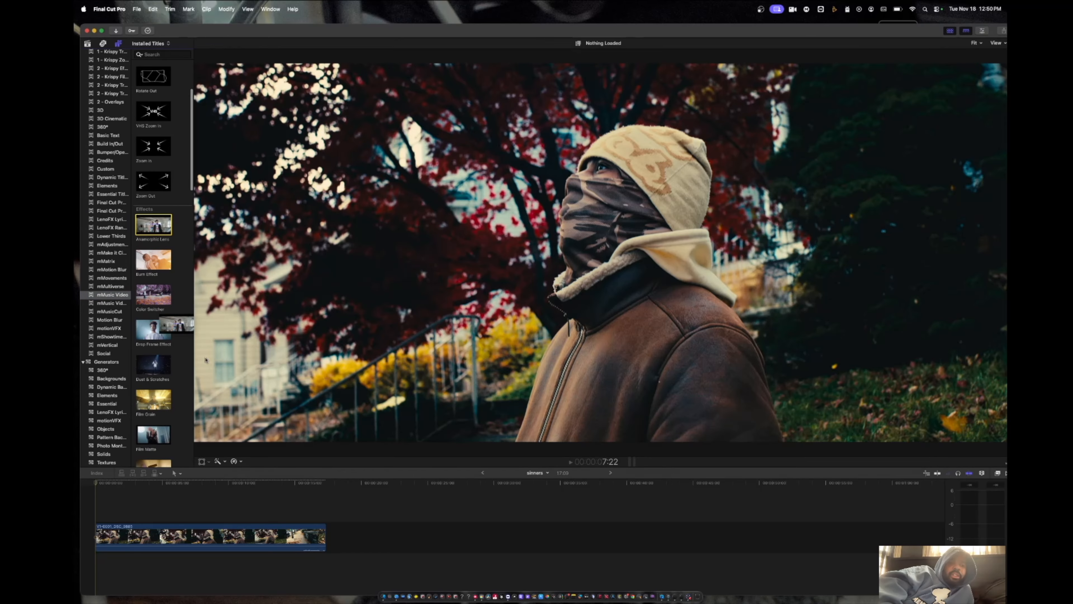
drag(166, 225, 99, 509)
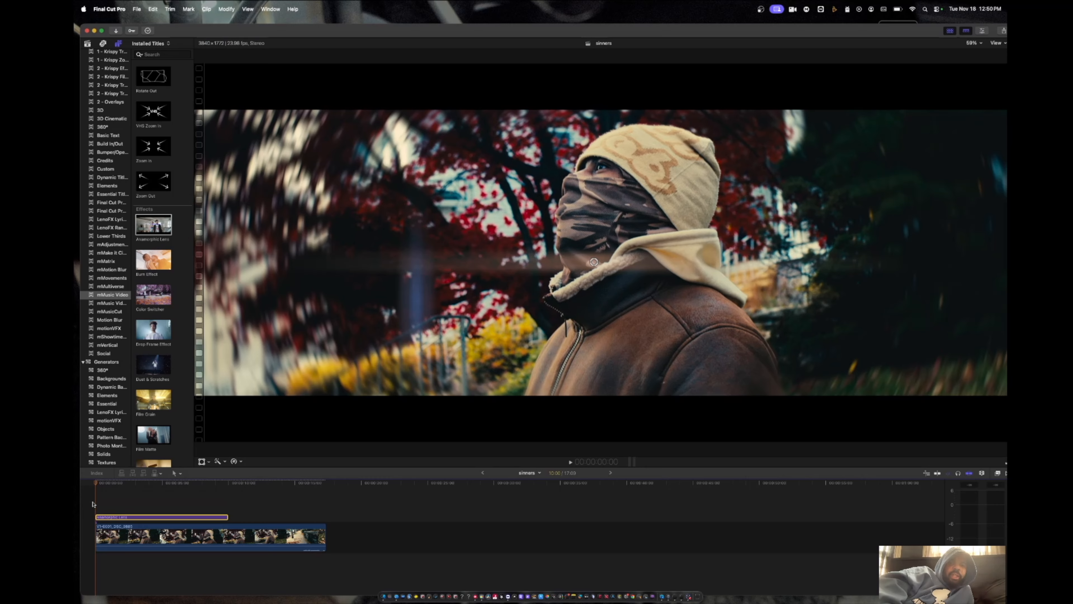
drag(227, 517, 320, 511)
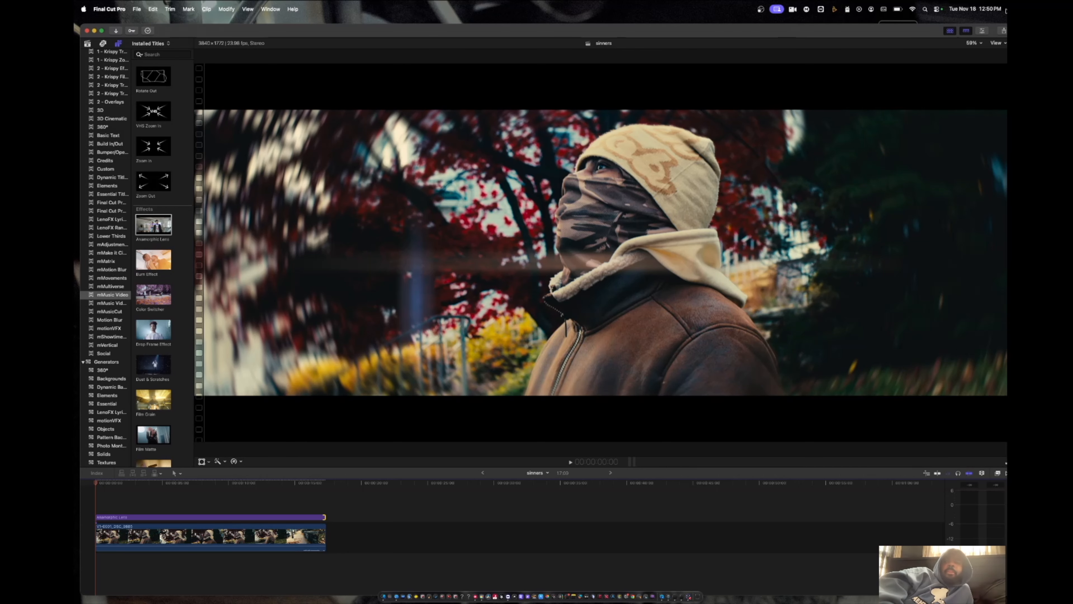
- Hide the browser and, at 2:07, reposition the Anamorphic Lens flare over the trees beside the subject's head
click(950, 30)
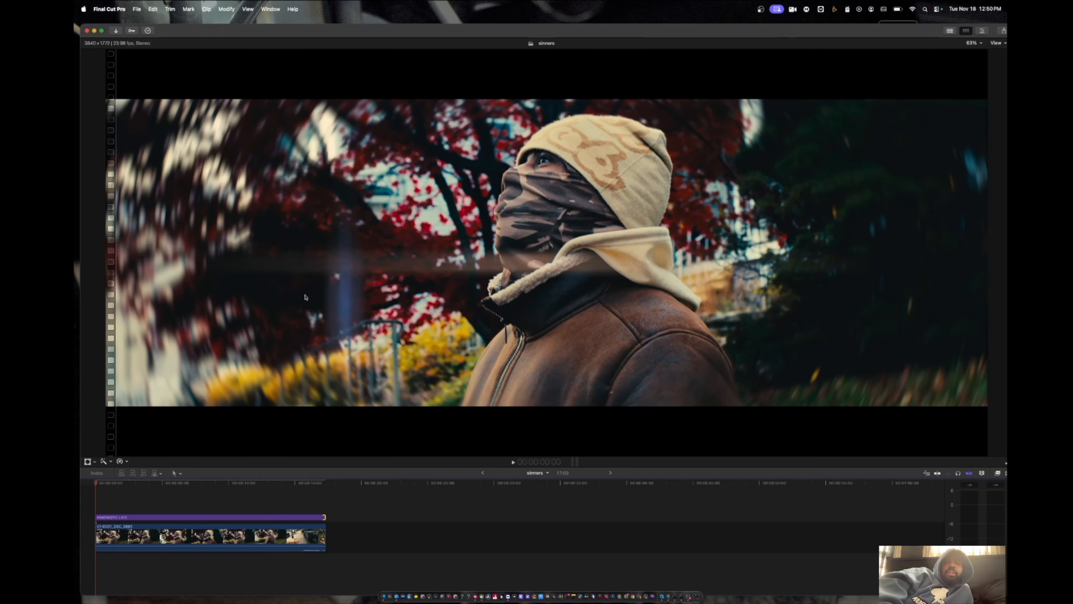
click(199, 517)
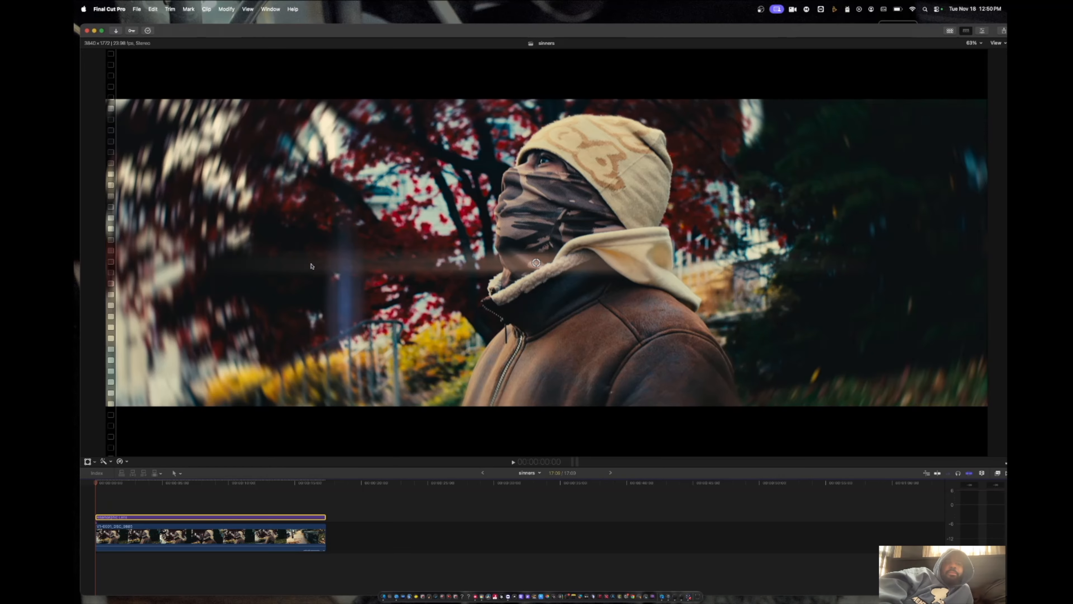
click(127, 481)
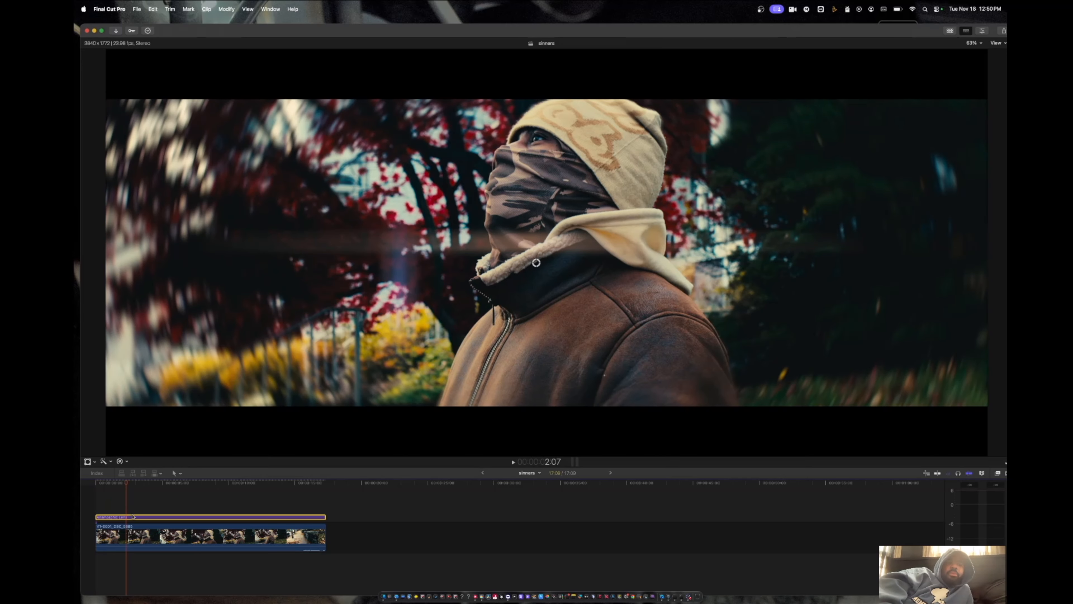
drag(536, 262, 369, 152)
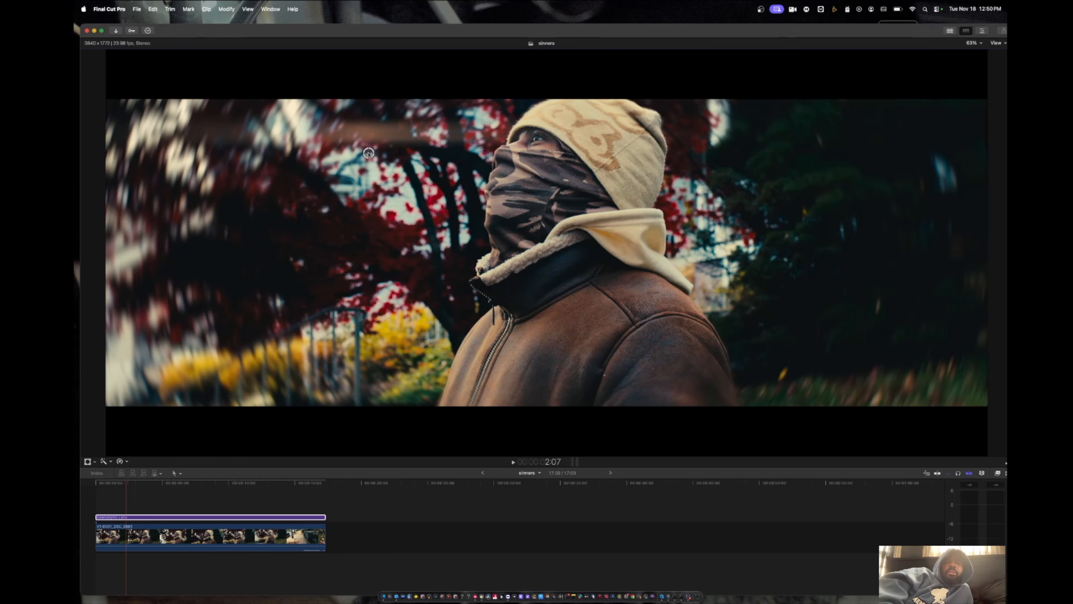
- Show the Anamorphic Lens title's published parameters and set Flare Speed to 0
click(982, 30)
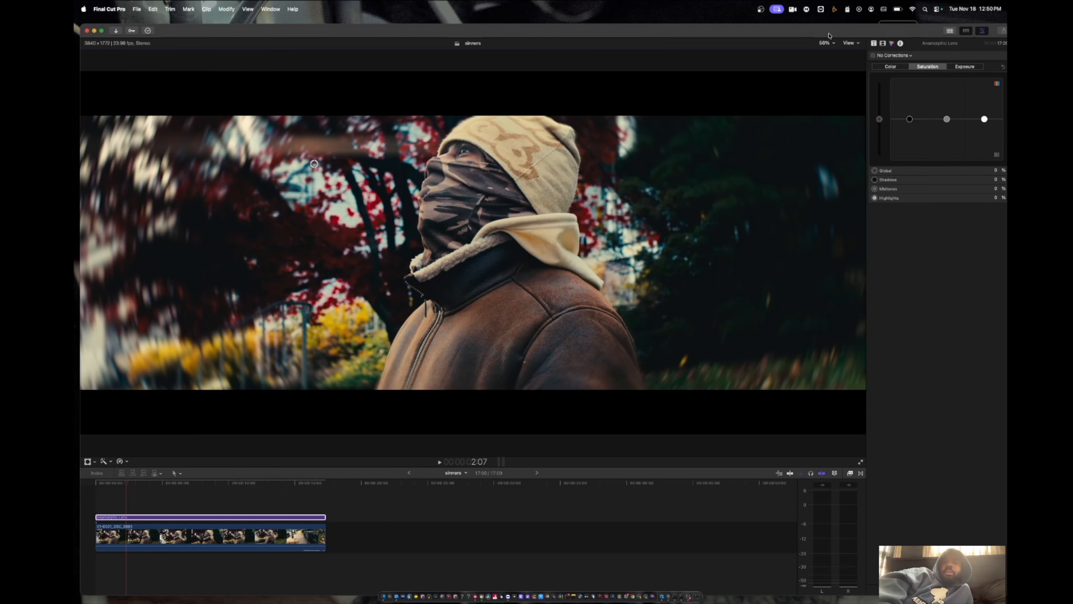
click(874, 43)
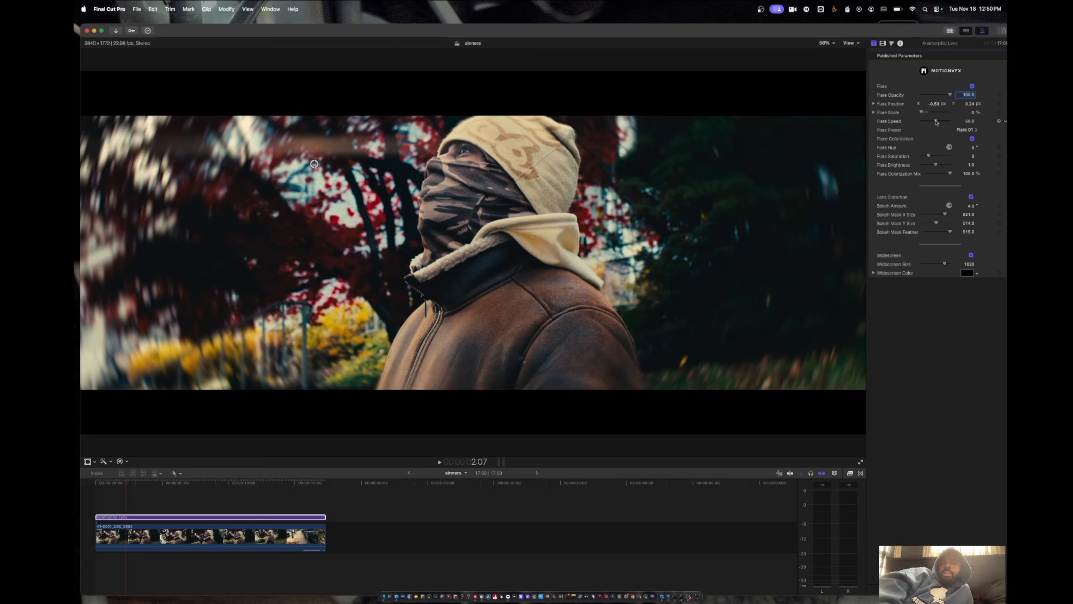
drag(935, 122, 911, 122)
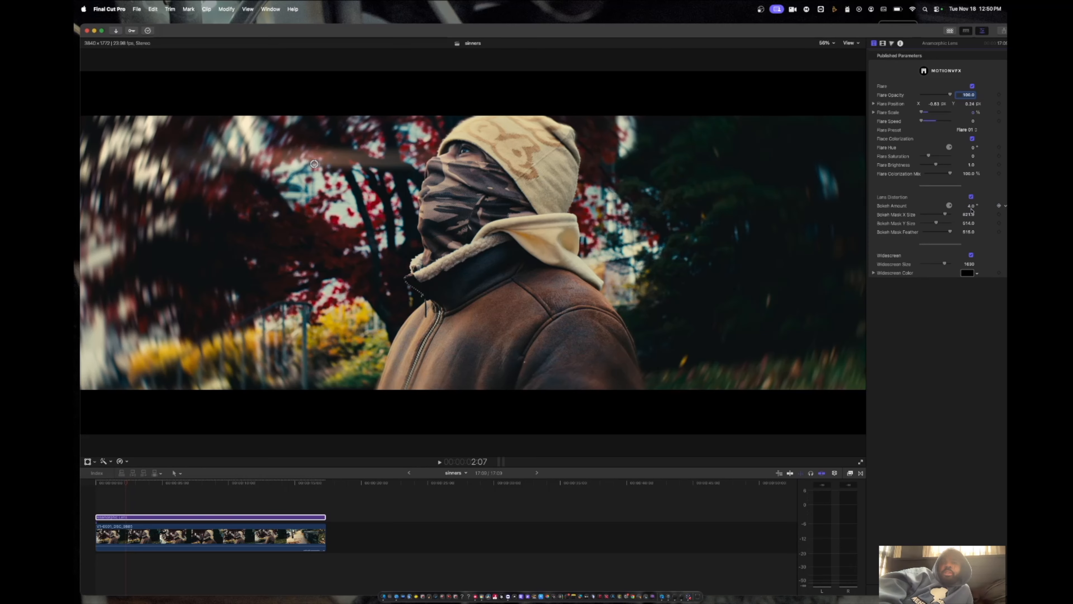
- Try stronger Bokeh Amount values of 23, 38 and 13 for the lens distortion
click(971, 206)
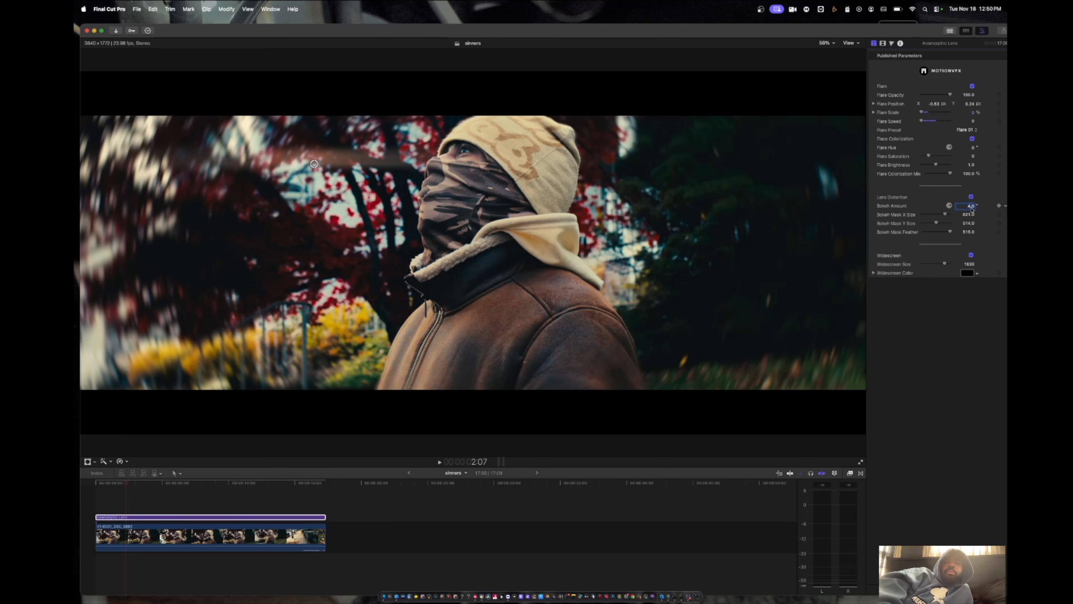
text(23)
key(Return)
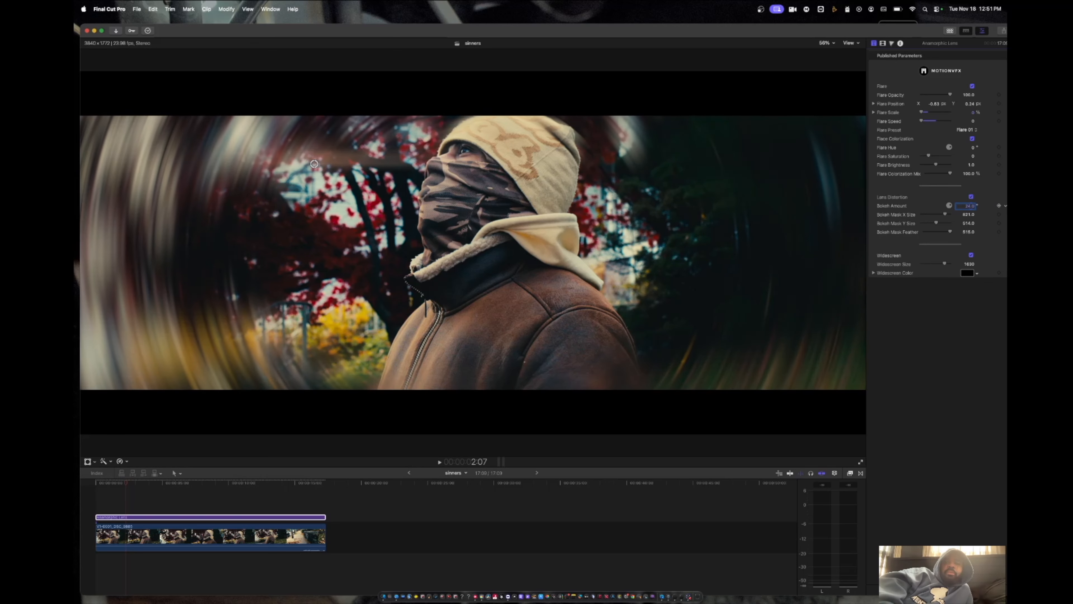
text(38)
key(Return)
text(13)
key(Return)
- Set the lens distortion's Bokeh Amount to 3 and hide the inspector
click(972, 206)
text(3)
key(Return)
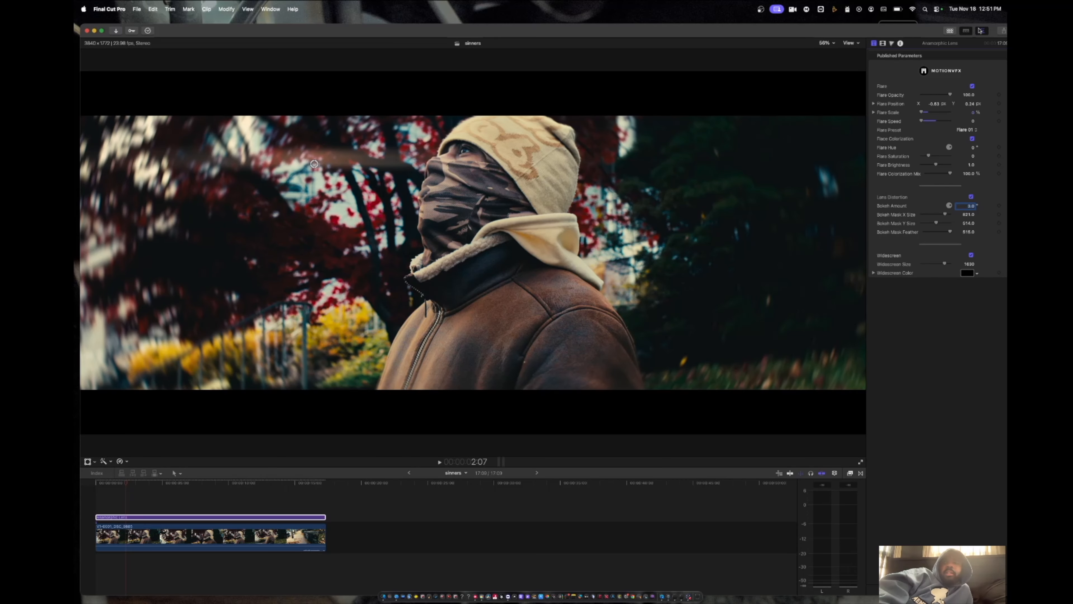
click(980, 31)
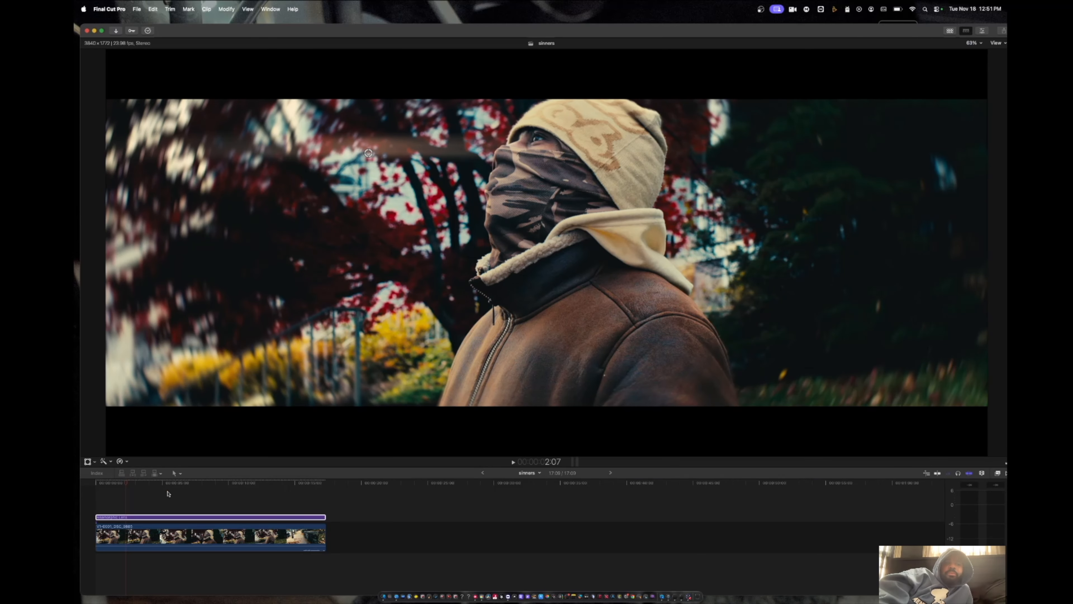
- Deselect the title, place the playhead at 1:15, and enlarge the viewer by reducing the timeline's height
click(168, 493)
click(118, 497)
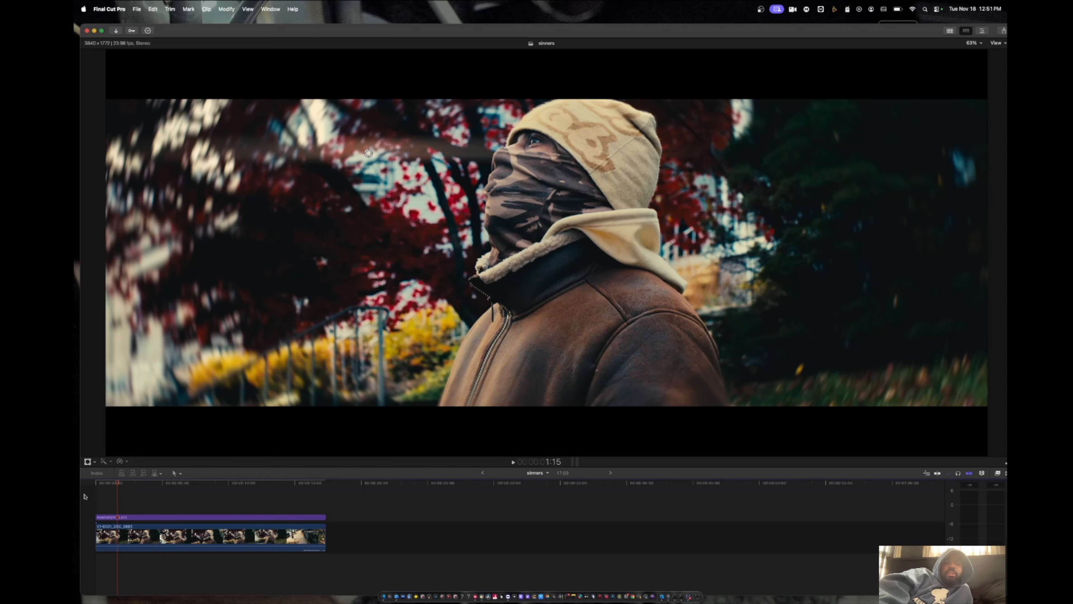
drag(190, 468, 189, 529)
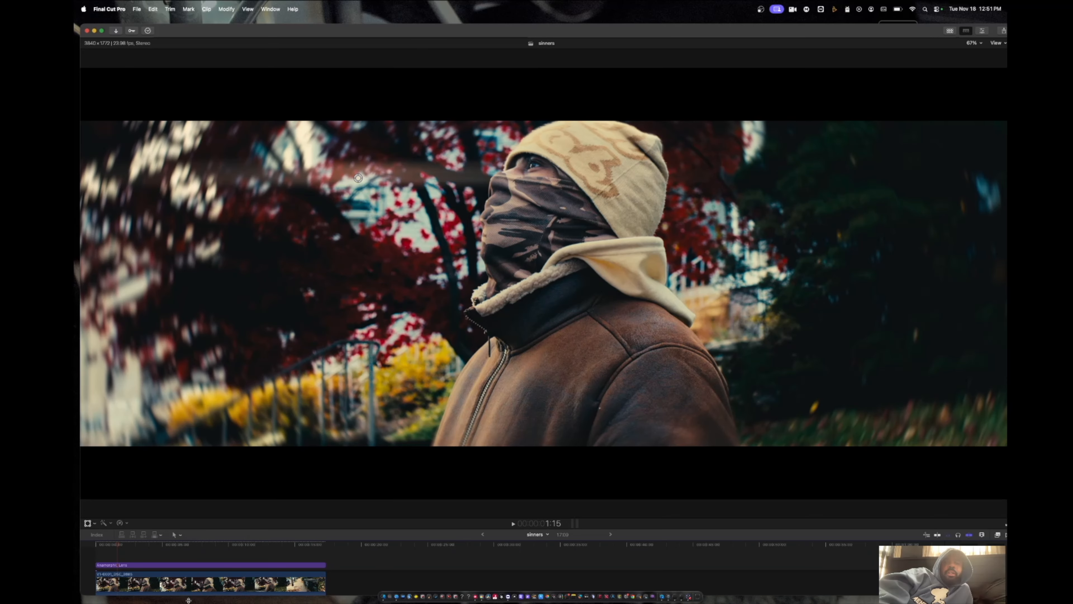
- Turn off Widescreen for the Anamorphic Lens title so its bars no longer crop the frame, and hide the inspector
click(147, 580)
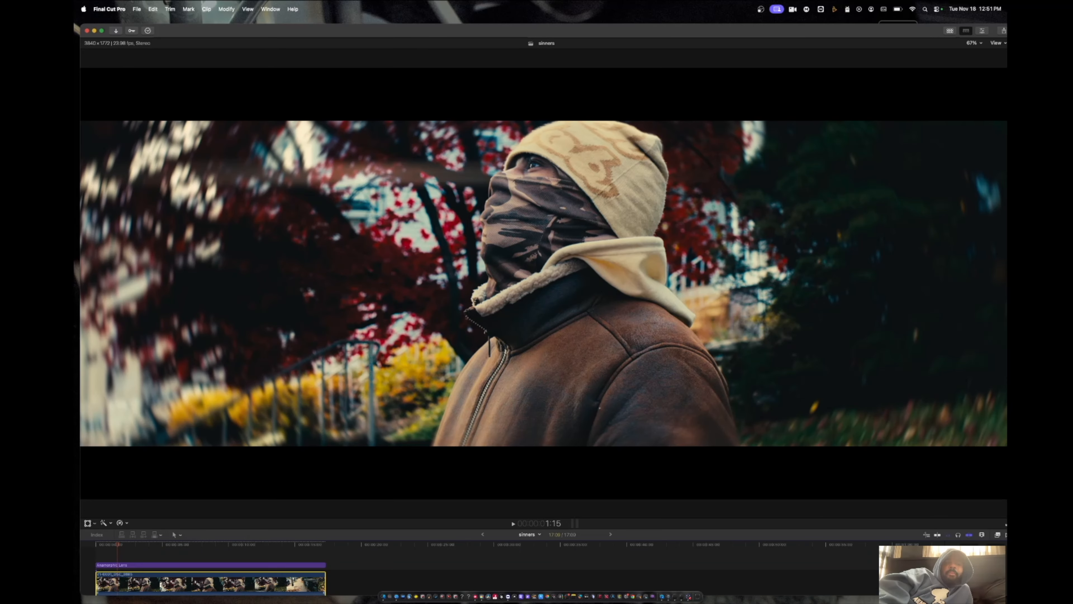
click(151, 565)
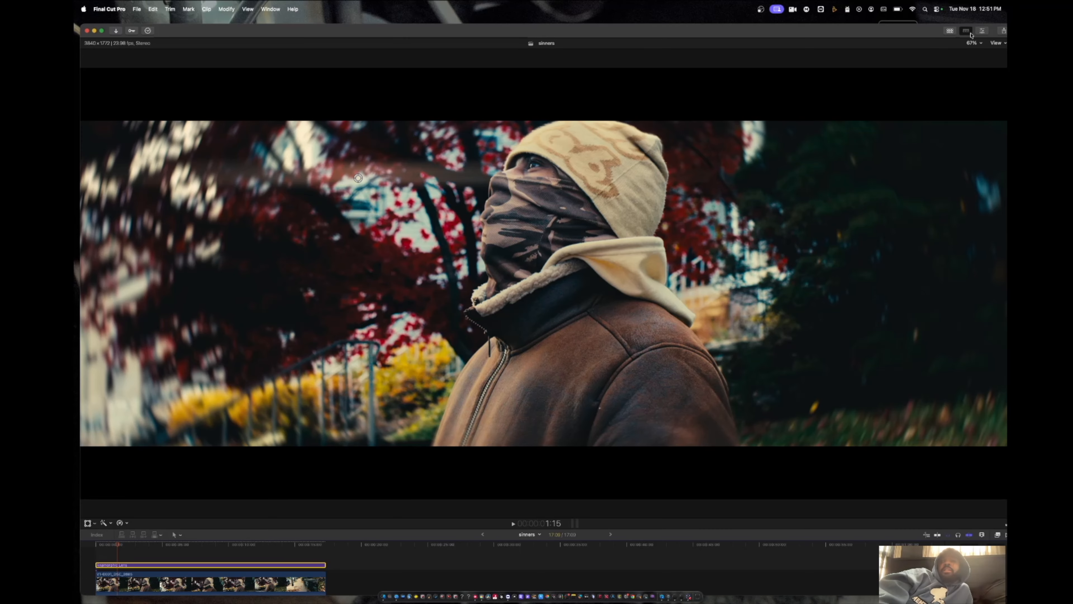
click(982, 32)
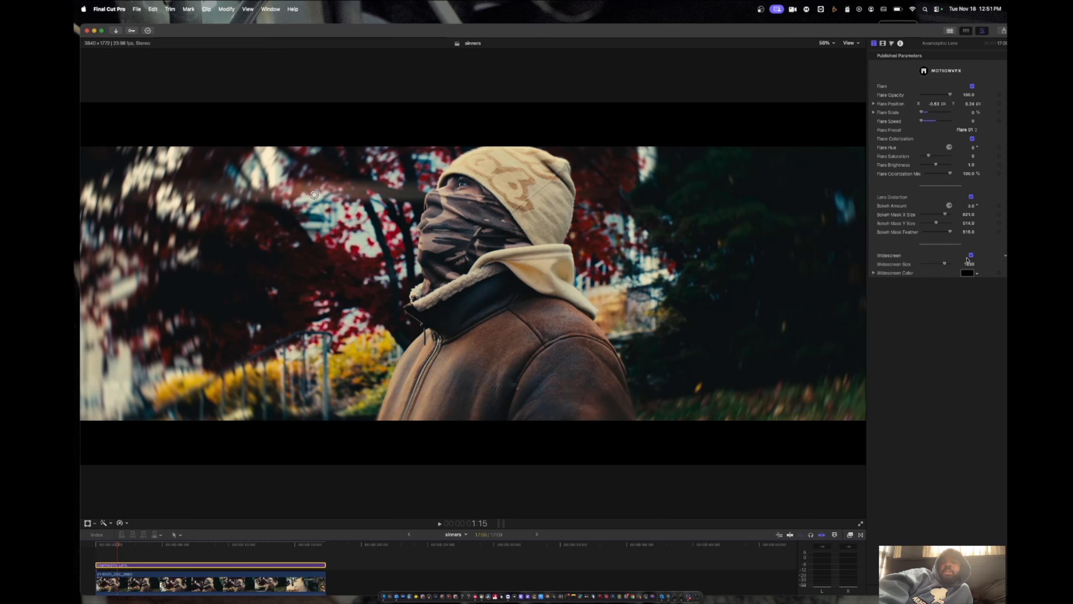
click(971, 255)
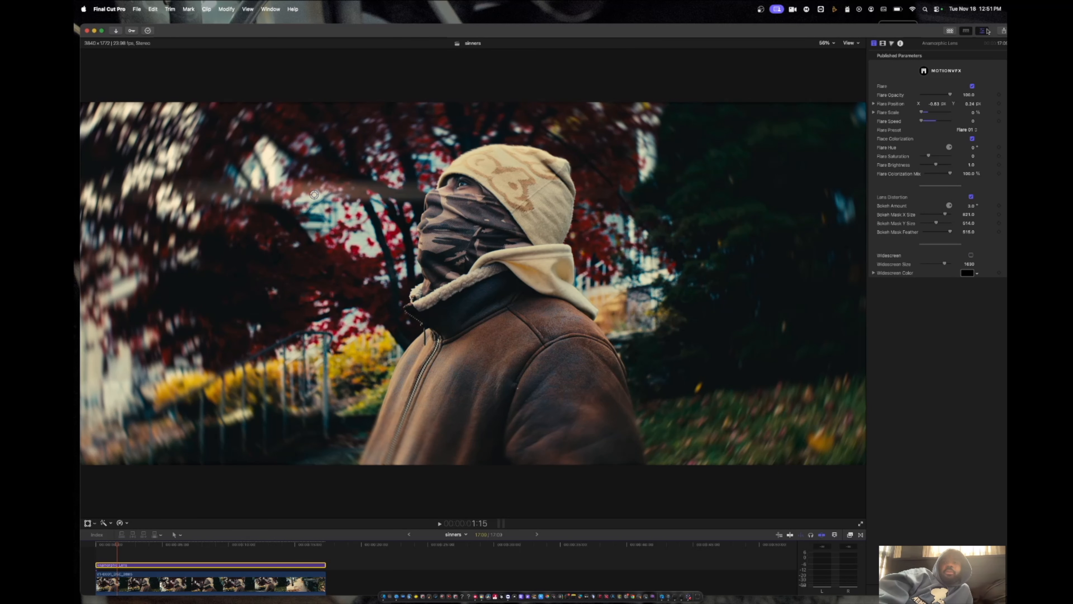
click(982, 31)
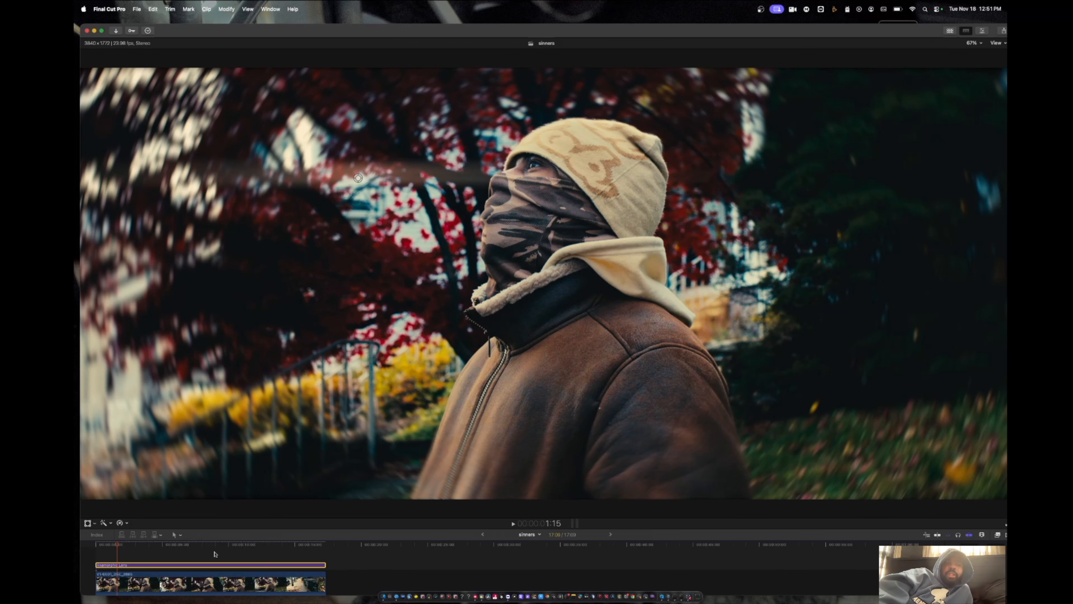
- Review the full-frame anamorphic look further along the clip, and move the editor window down to uncover the recording software behind it
click(244, 552)
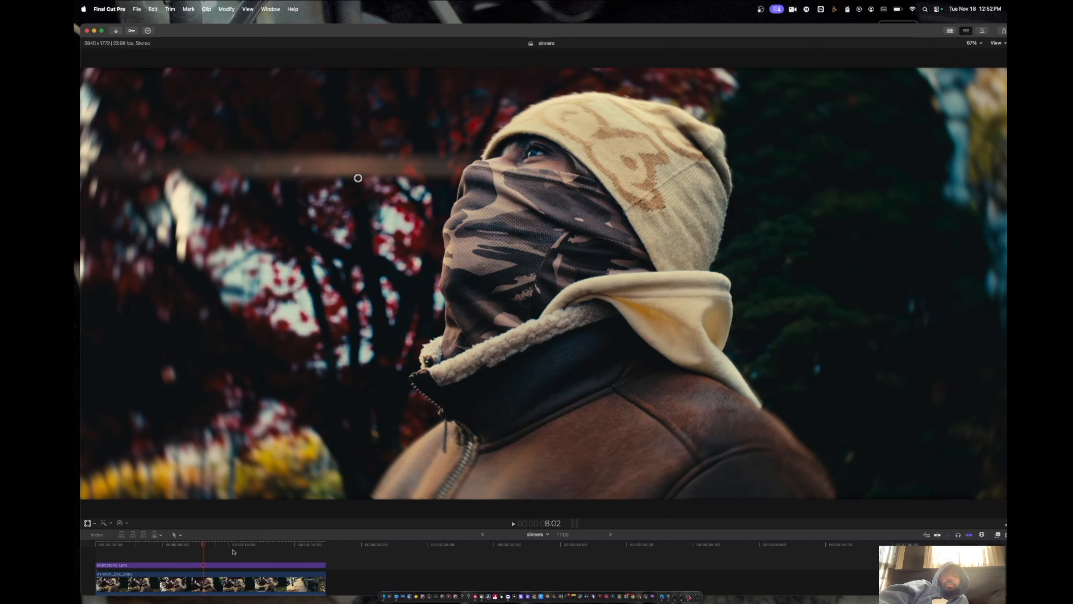
drag(635, 35, 633, 78)
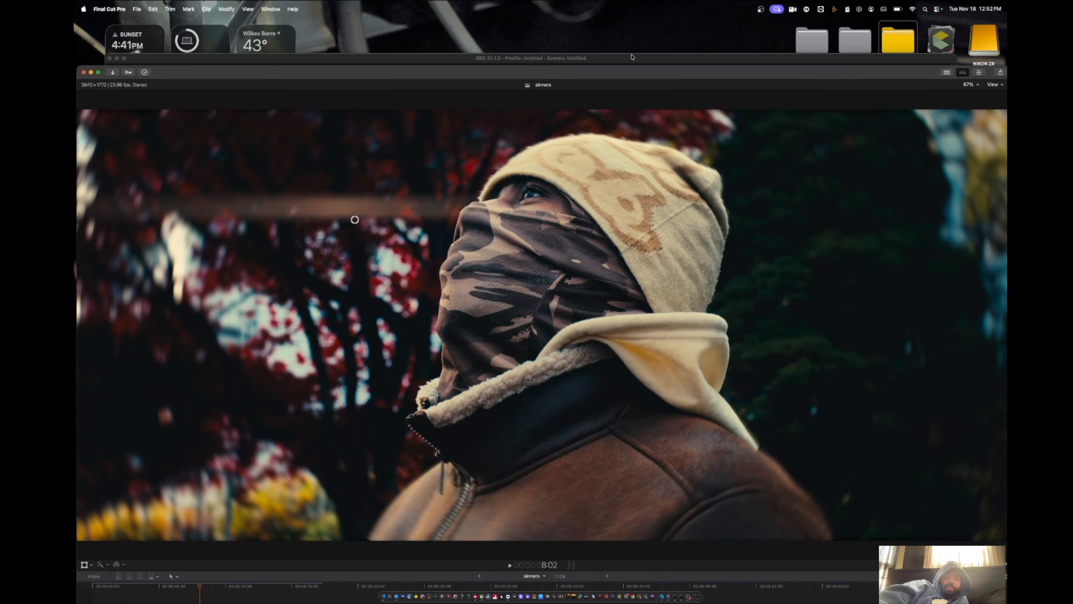